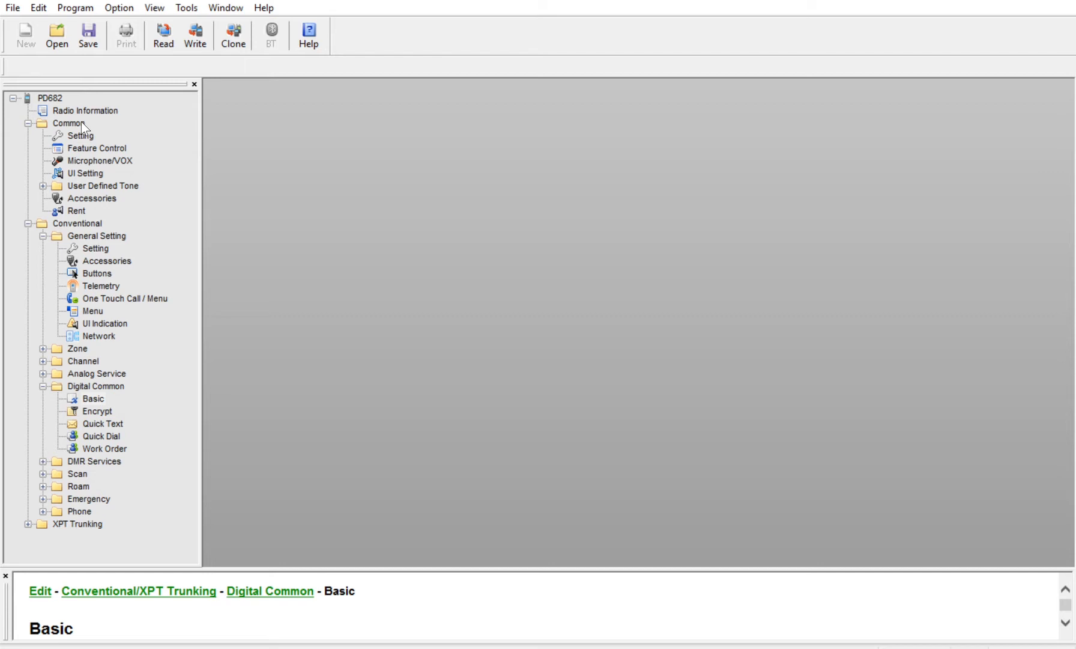
Open the Common Setting page and check its Min Radio ID value
left_click(81, 131)
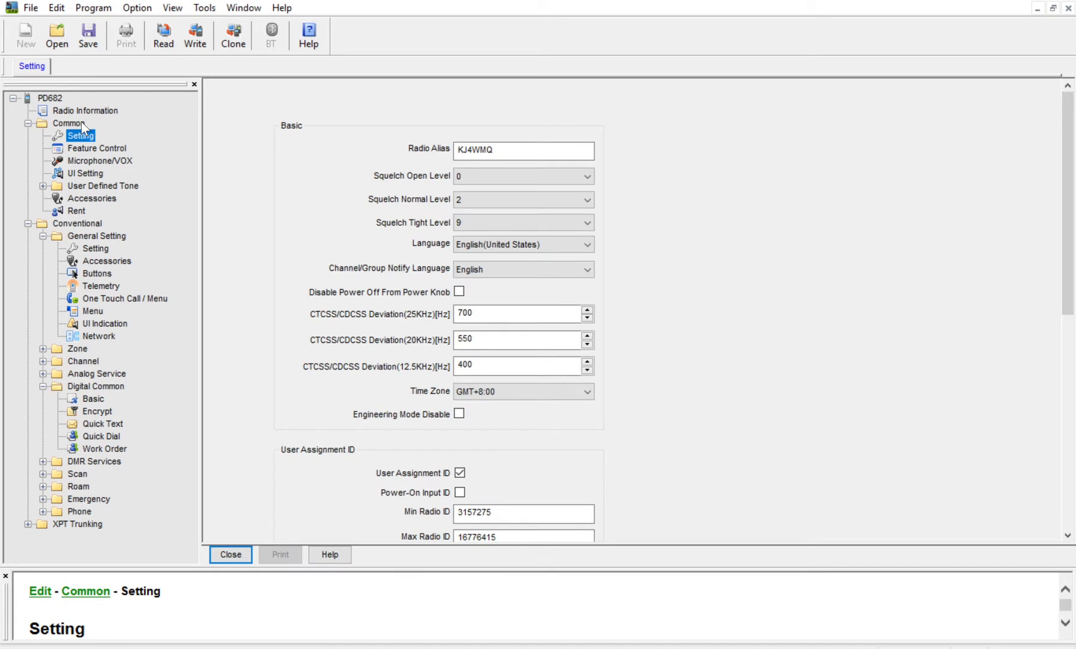
scroll(269, 346, "down", 1)
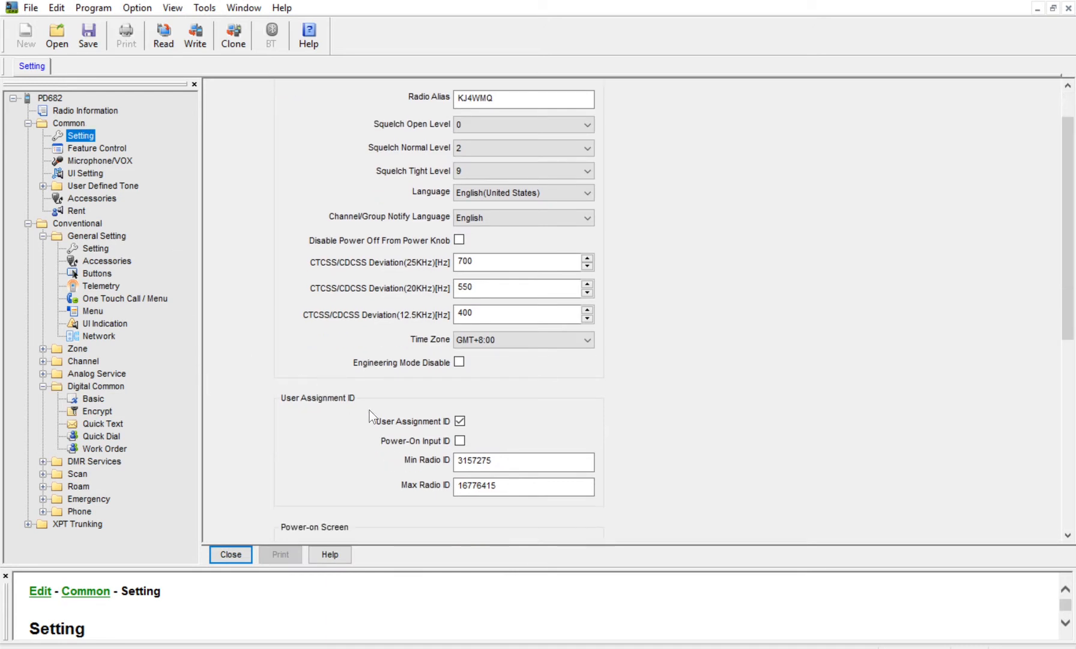
left_click(502, 461)
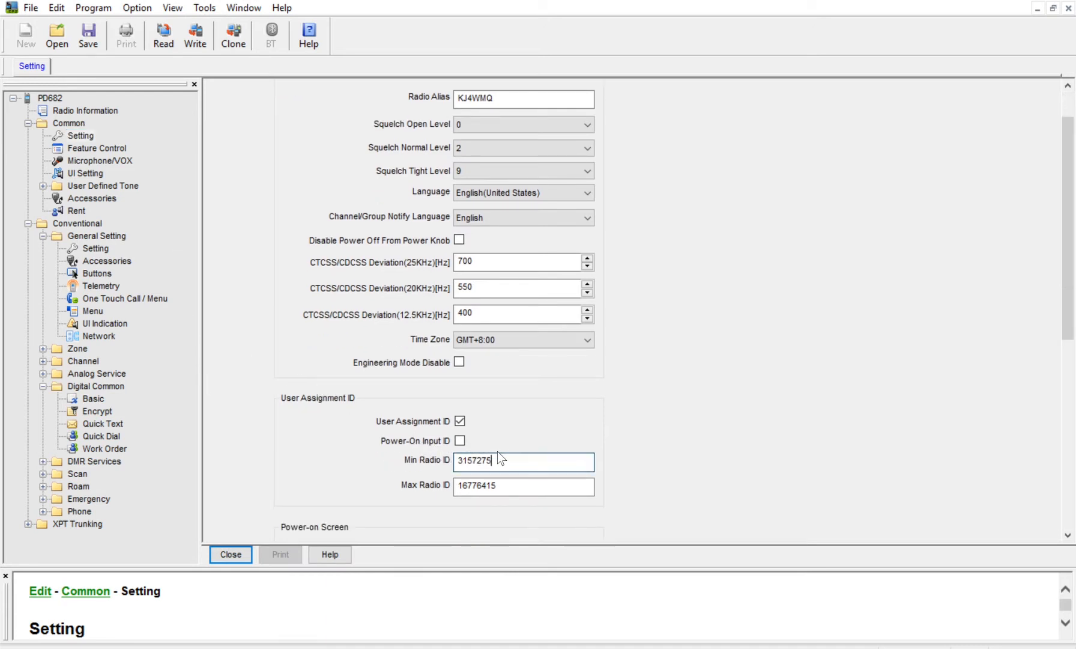
left_click_drag(502, 460, 446, 451)
left_click(460, 421)
left_click(511, 459)
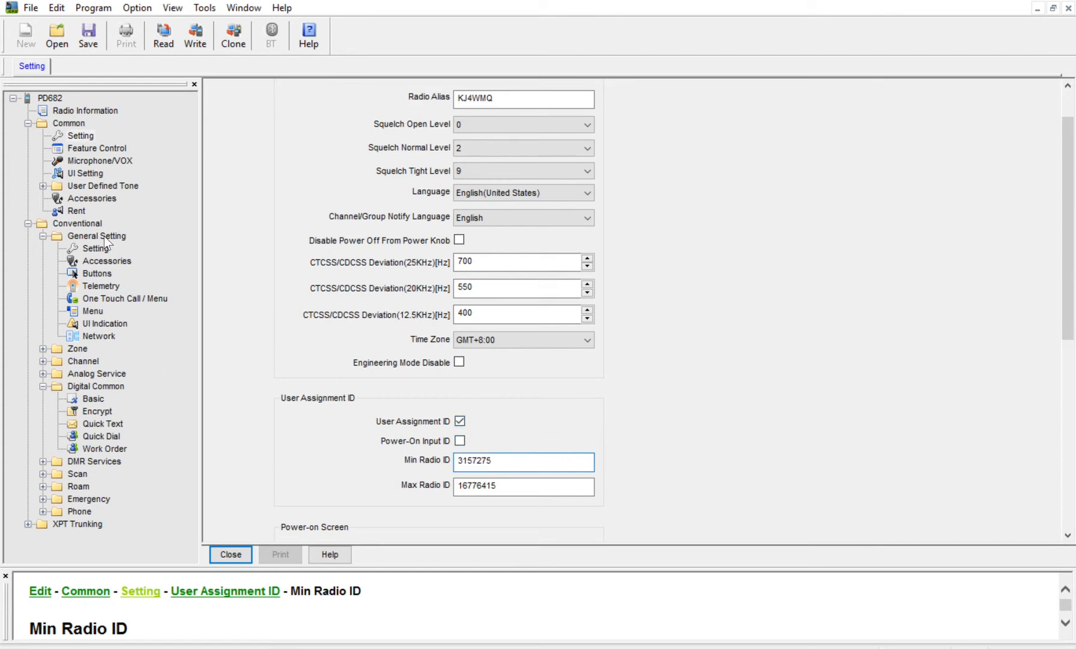
Compare the Network page's RRS & GPS Radio ID with the Digital Common Basic Radio ID
left_click(97, 332)
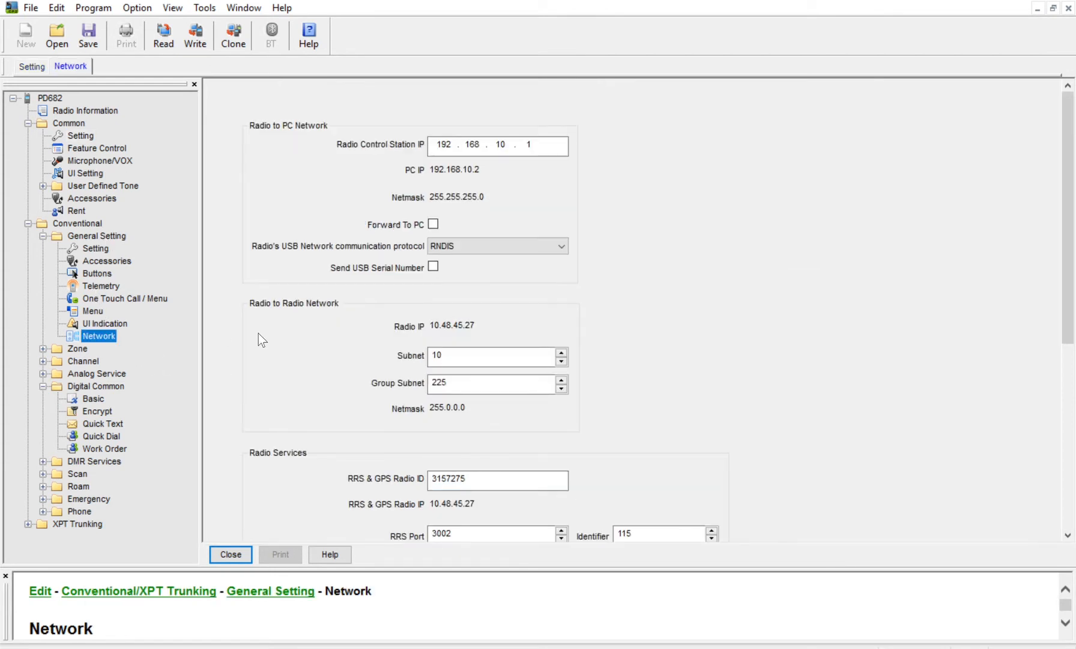
scroll(310, 355, "down", 1)
scroll(310, 355, "down", 4)
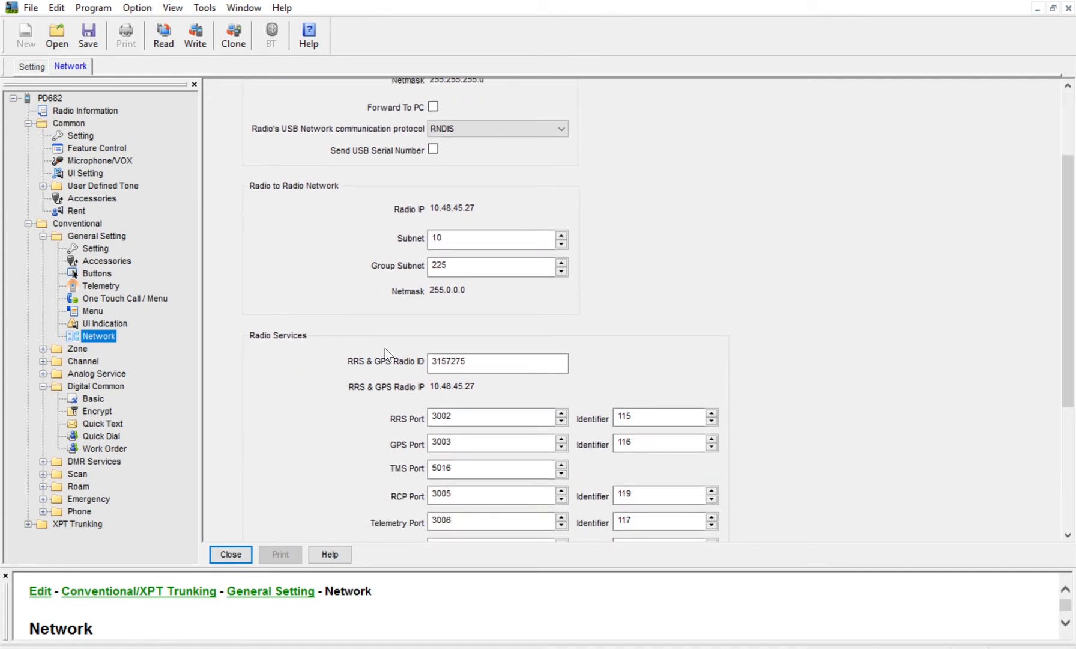
left_click_drag(483, 355, 454, 345)
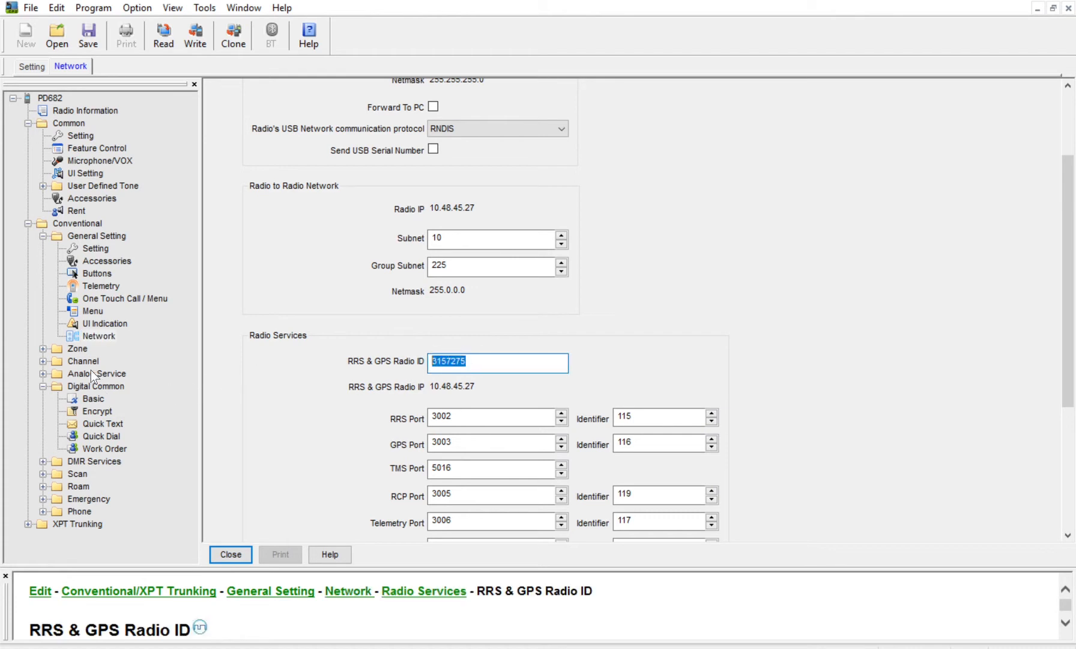
left_click(90, 399)
left_click(498, 135)
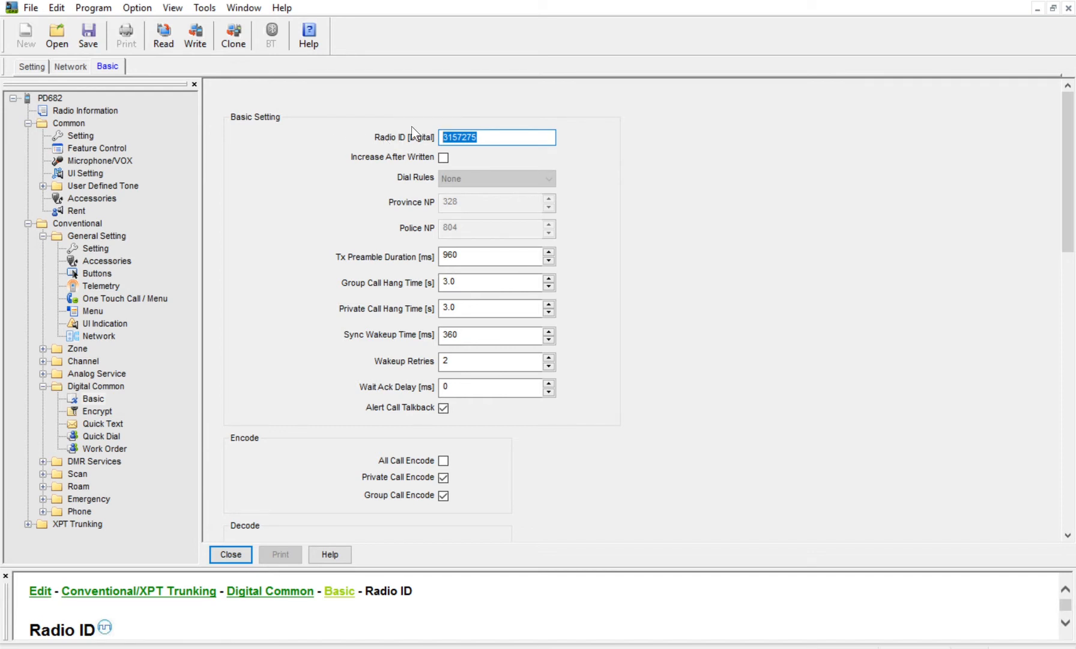
Recheck the radio ID on the Setting, Network and Basic pages to confirm they match
left_click(20, 49)
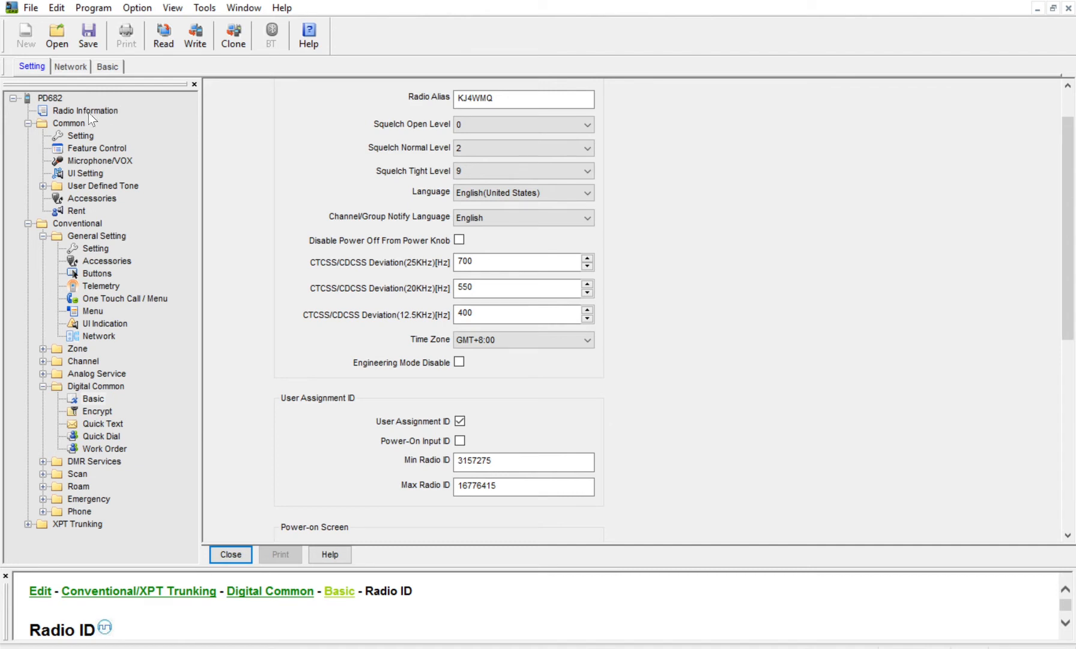
double_click(502, 460)
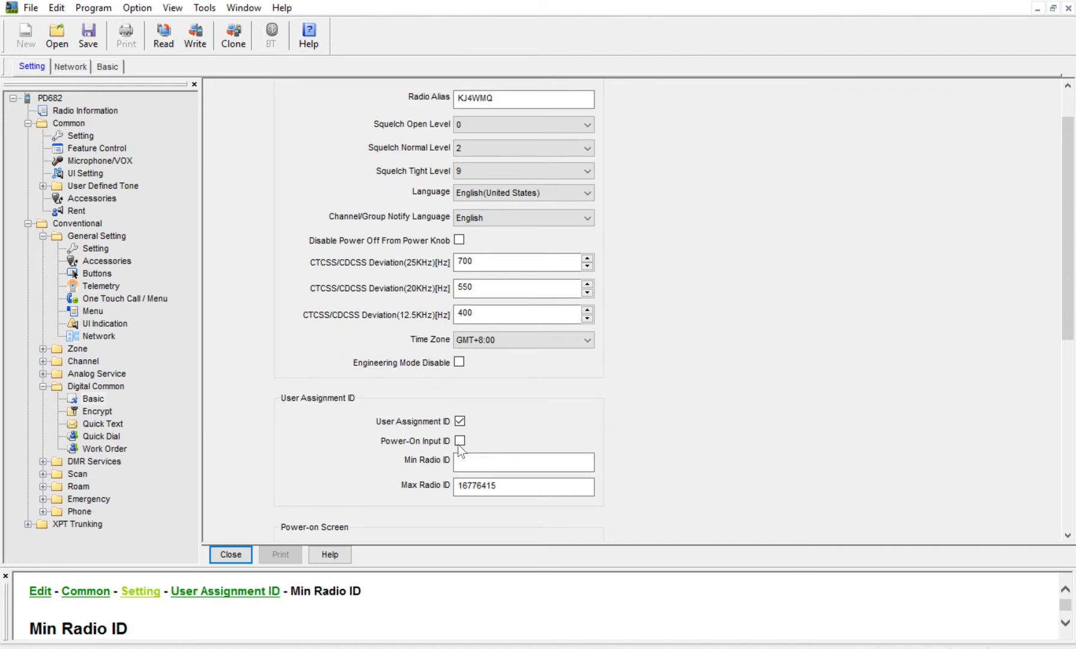
left_click(71, 64)
left_click_drag(488, 361, 428, 344)
left_click(107, 63)
left_click_drag(499, 137, 432, 126)
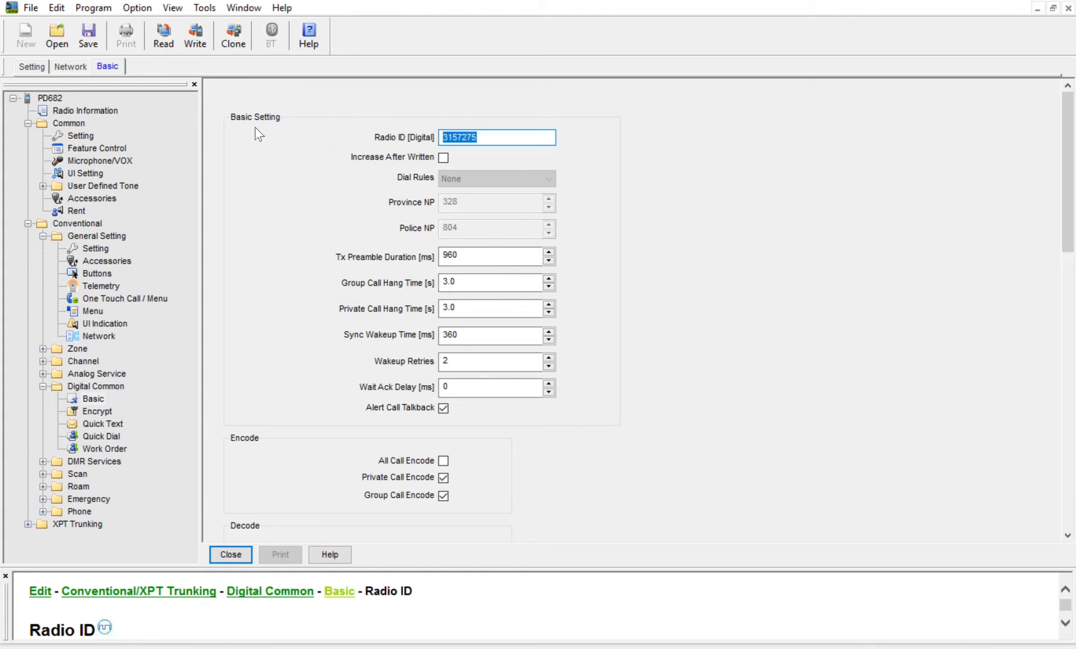
Close the Basic, Network and Setting pages
left_click(230, 552)
left_click(230, 552)
left_click(230, 551)
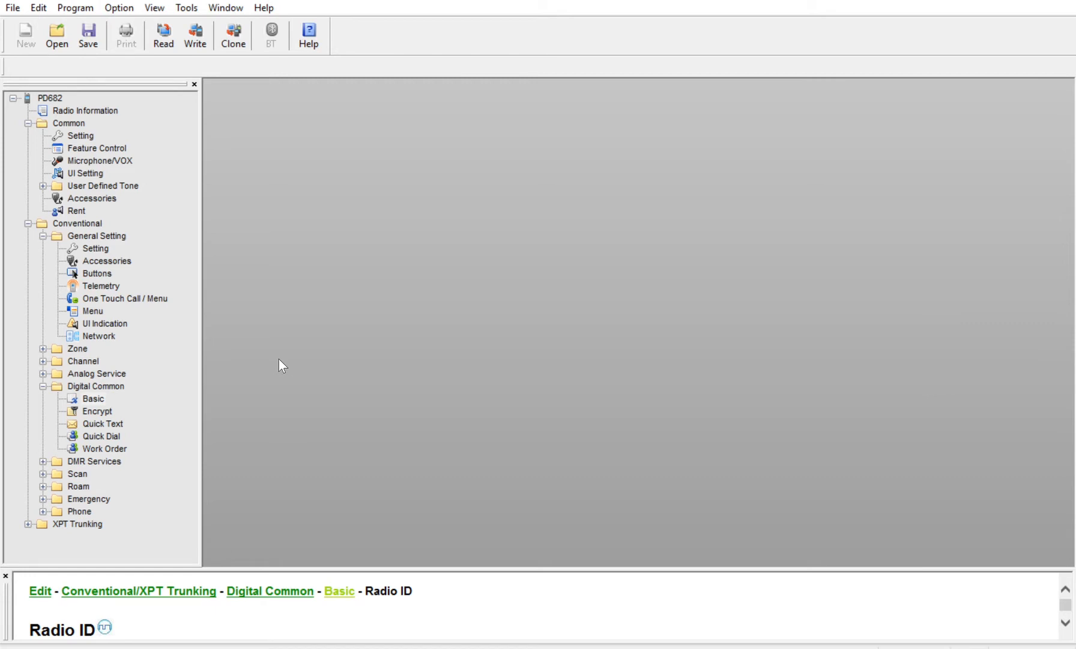
Rename Zone 1 to 'Digital Channels'
double_click(77, 339)
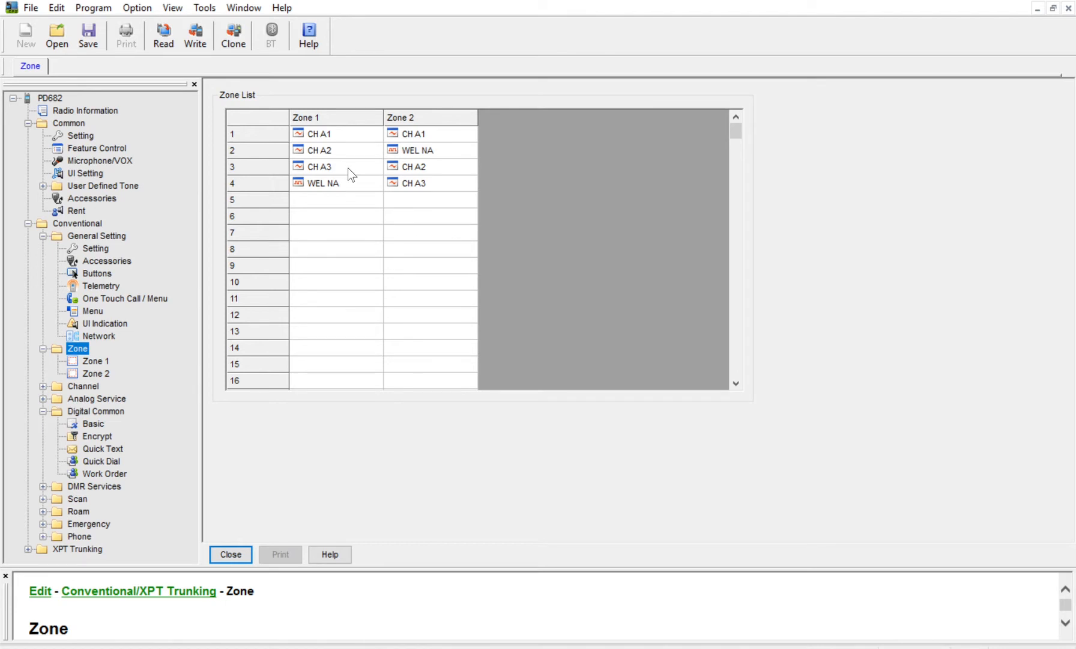
double_click(98, 356)
double_click(92, 372)
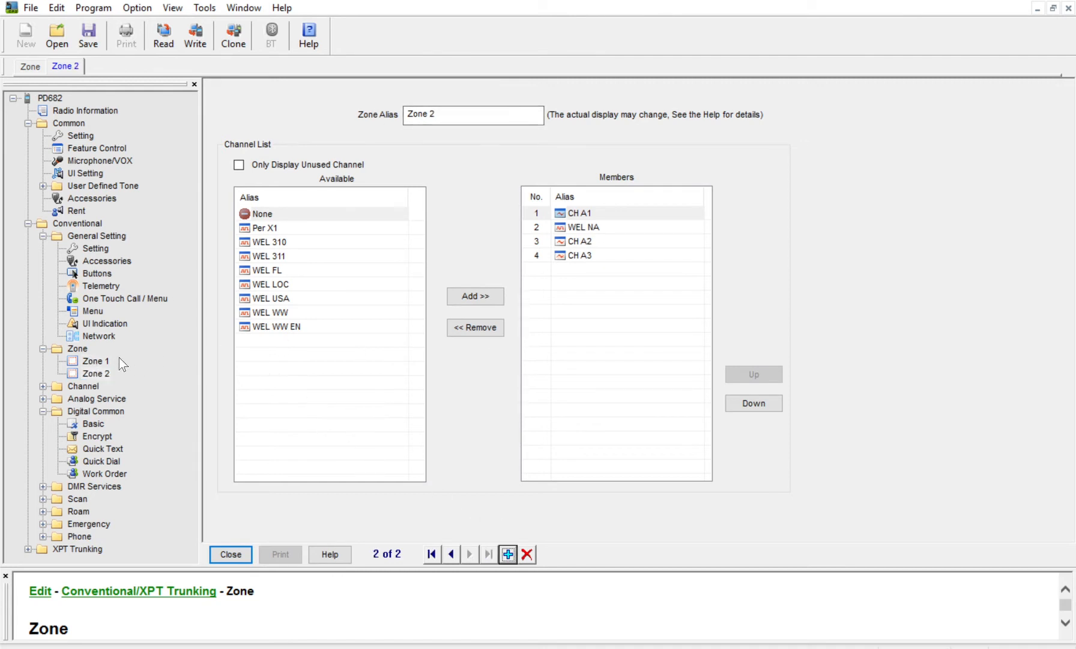
left_click(95, 360)
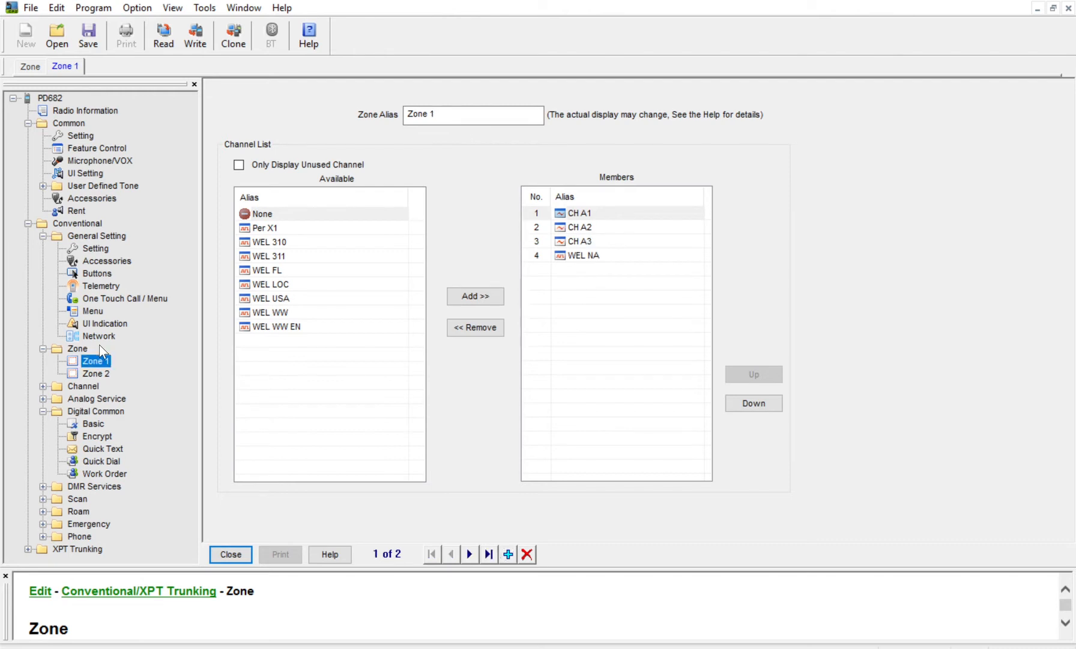
left_click_drag(473, 110, 408, 101)
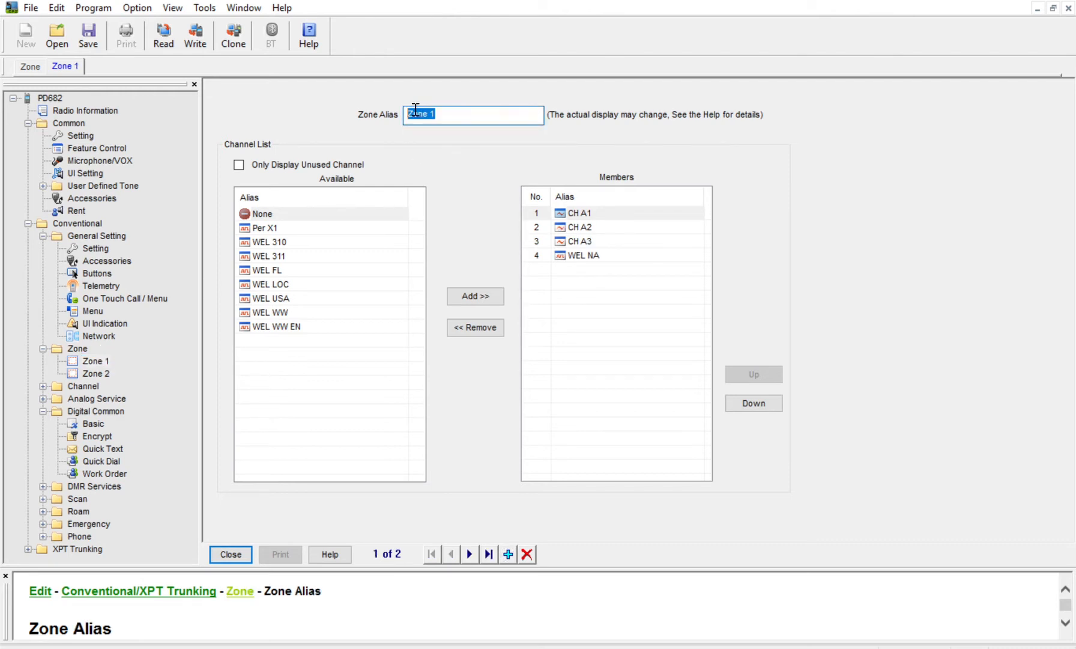
type("Digital CH")
key("BackSpace")
type("hannels")
left_click(88, 357)
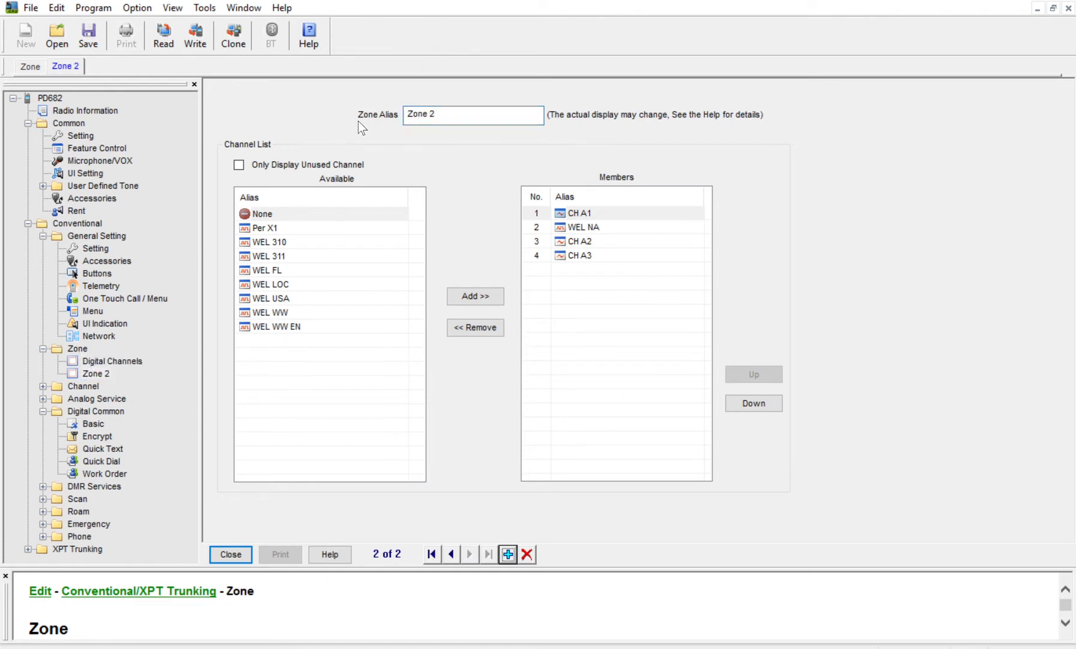
Rename Zone 2 to 'Digi Simplex'
left_click_drag(447, 112, 399, 105)
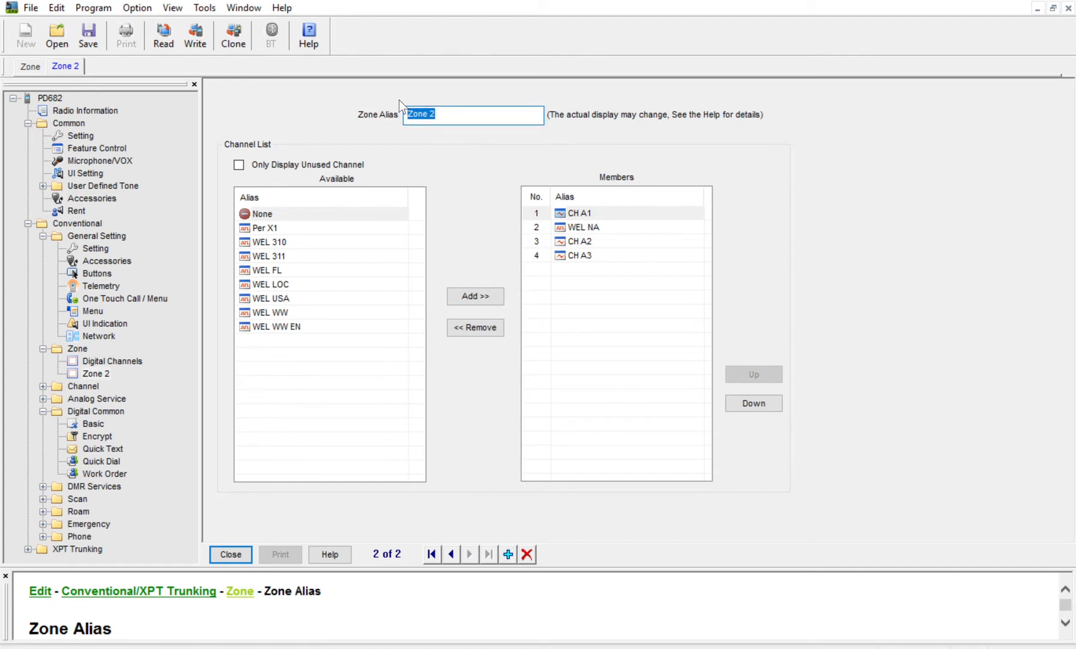
type("Digi Simplex")
left_click(105, 354)
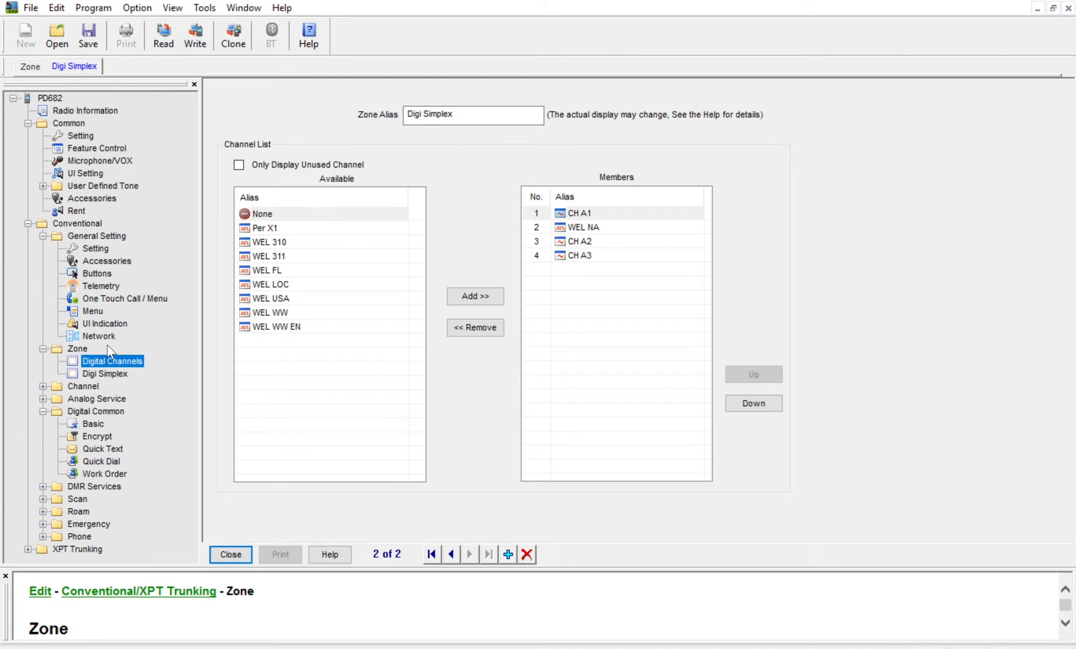
key("Down")
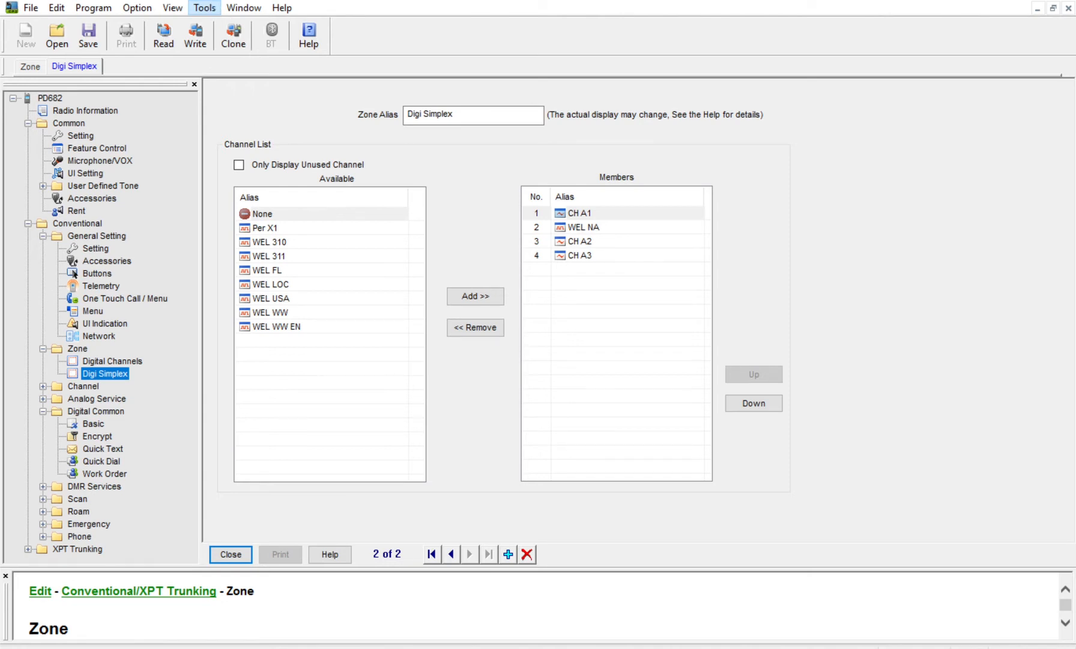
Review the enabled features on the Common Feature Control page, down to Feature Check
left_click(108, 147)
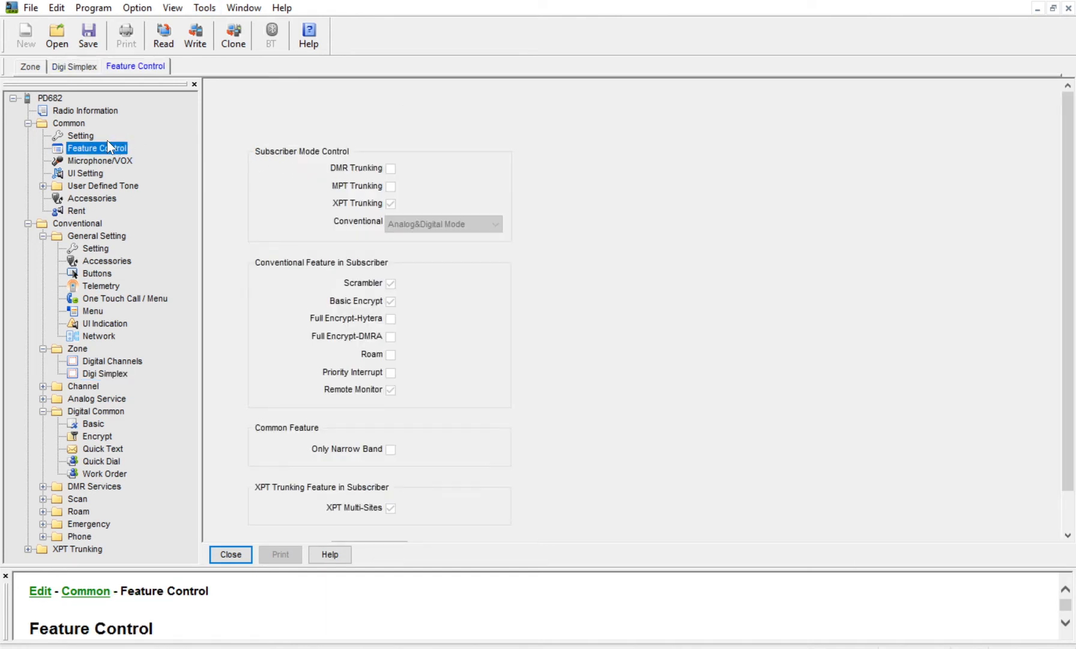
scroll(265, 374, "down", 1)
left_click_drag(1069, 225, 1066, 281)
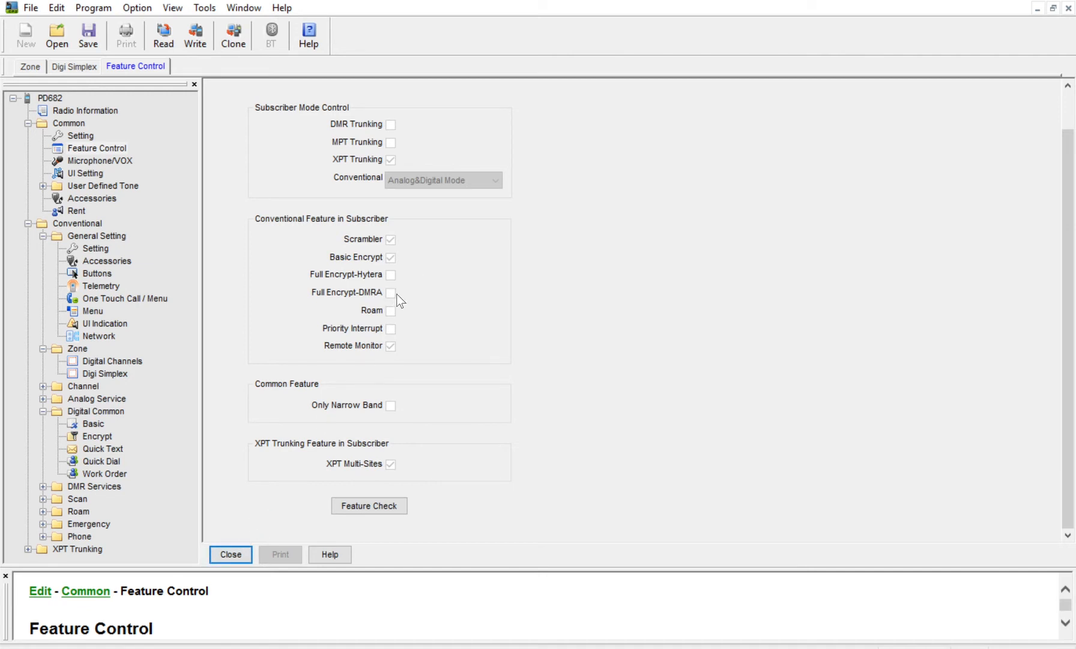
Close Feature Control and add a new Zone 1, restoring it after an accidental delete
left_click(238, 548)
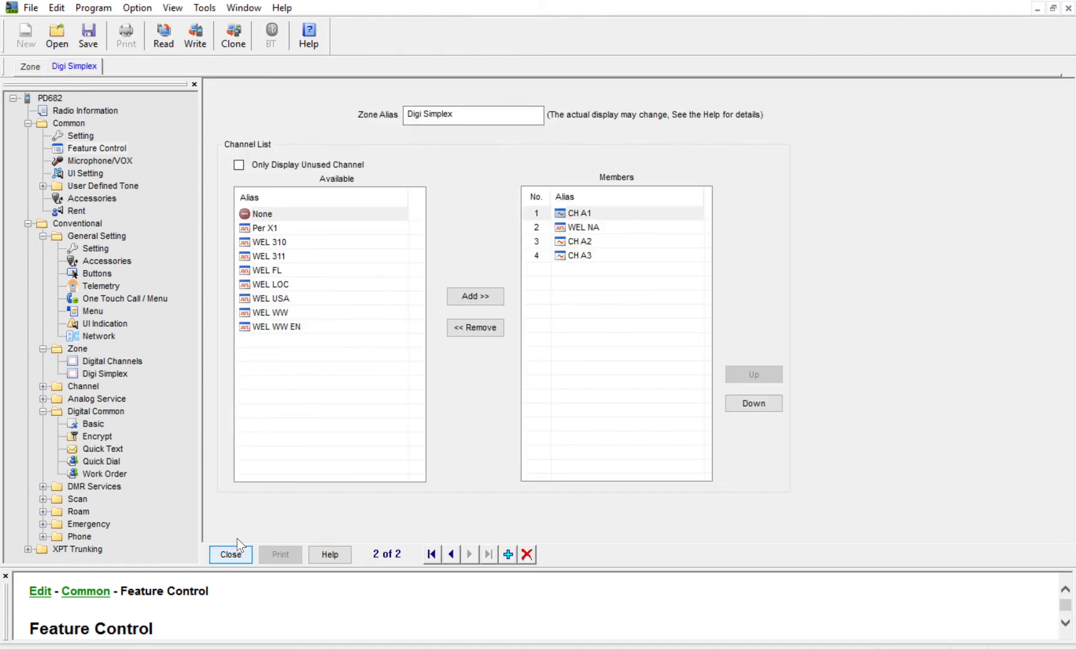
left_click(31, 65)
left_click(66, 64)
left_click(105, 348)
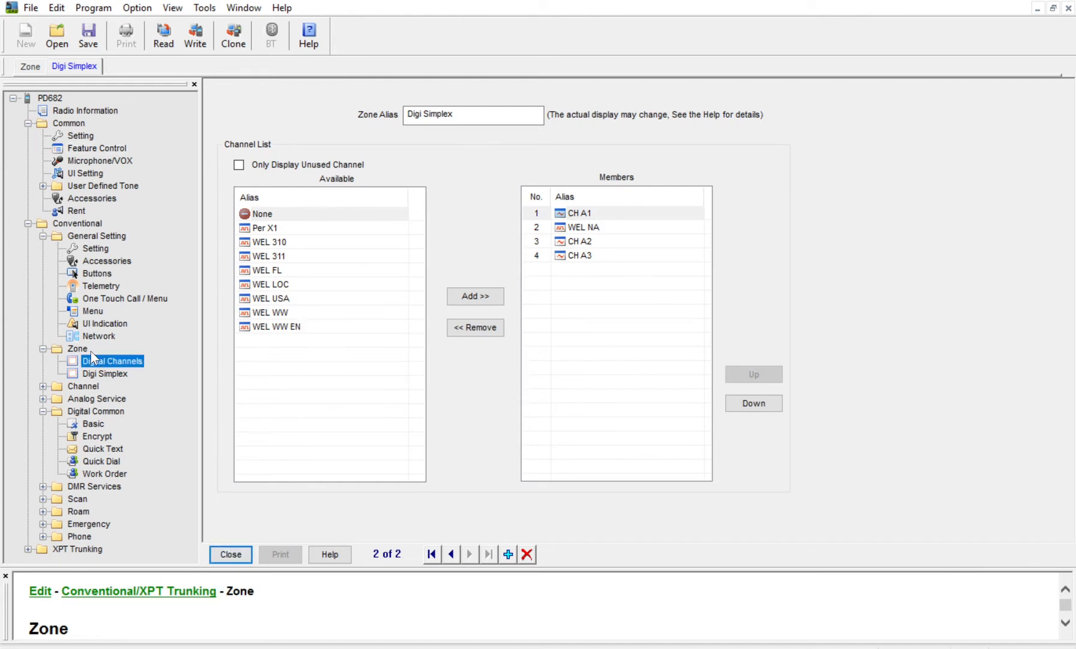
key("Up")
left_click(99, 348)
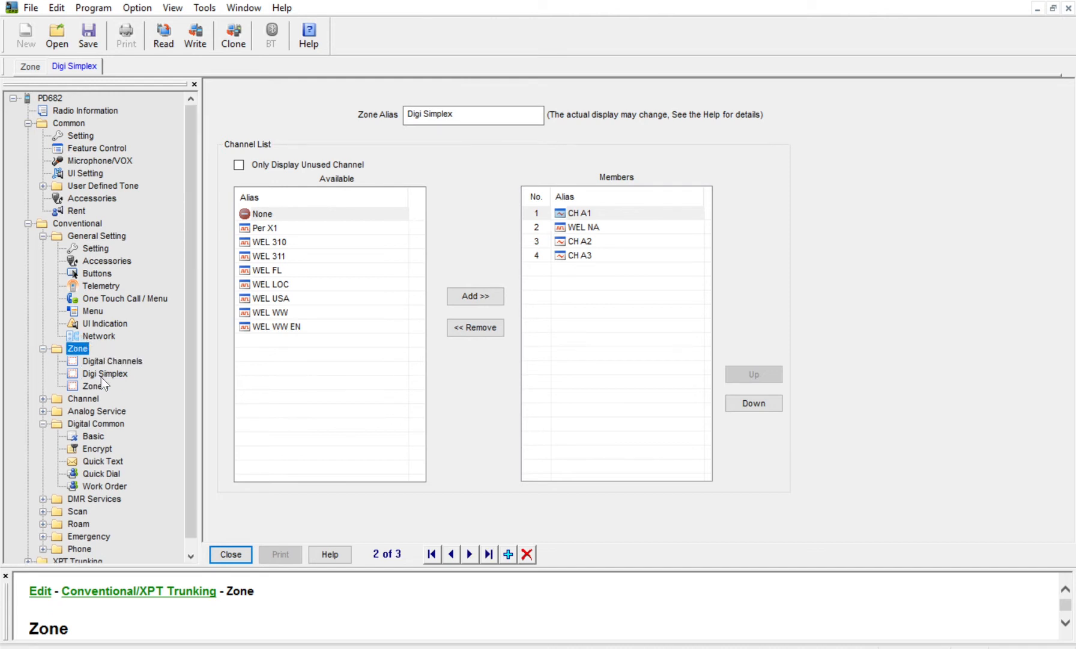
left_click(99, 383)
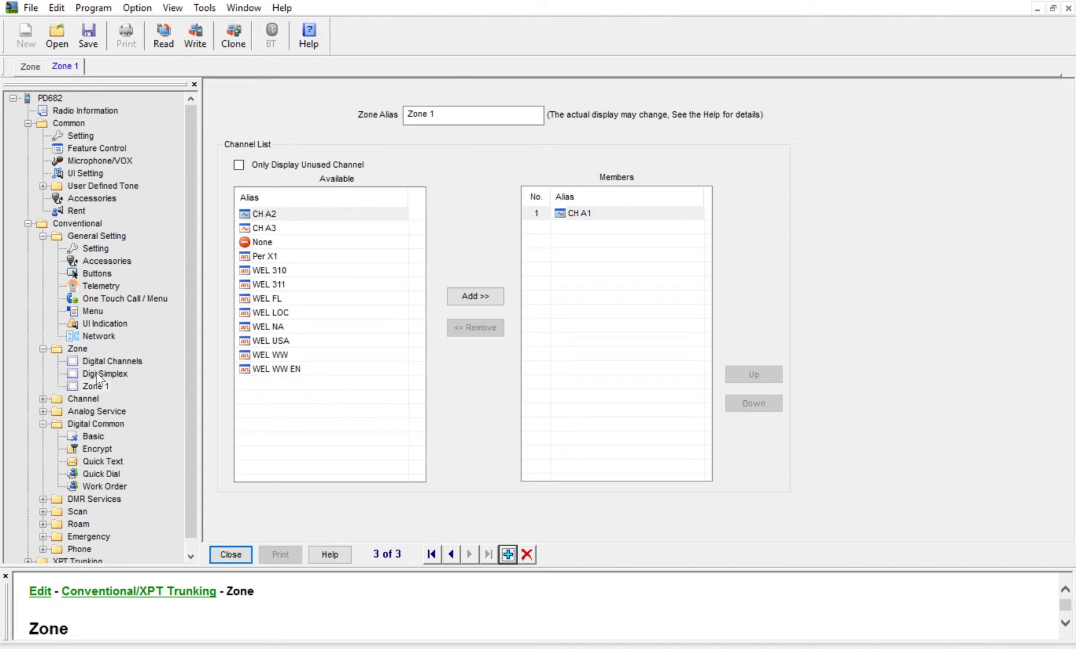
left_click(97, 371)
key("Delete")
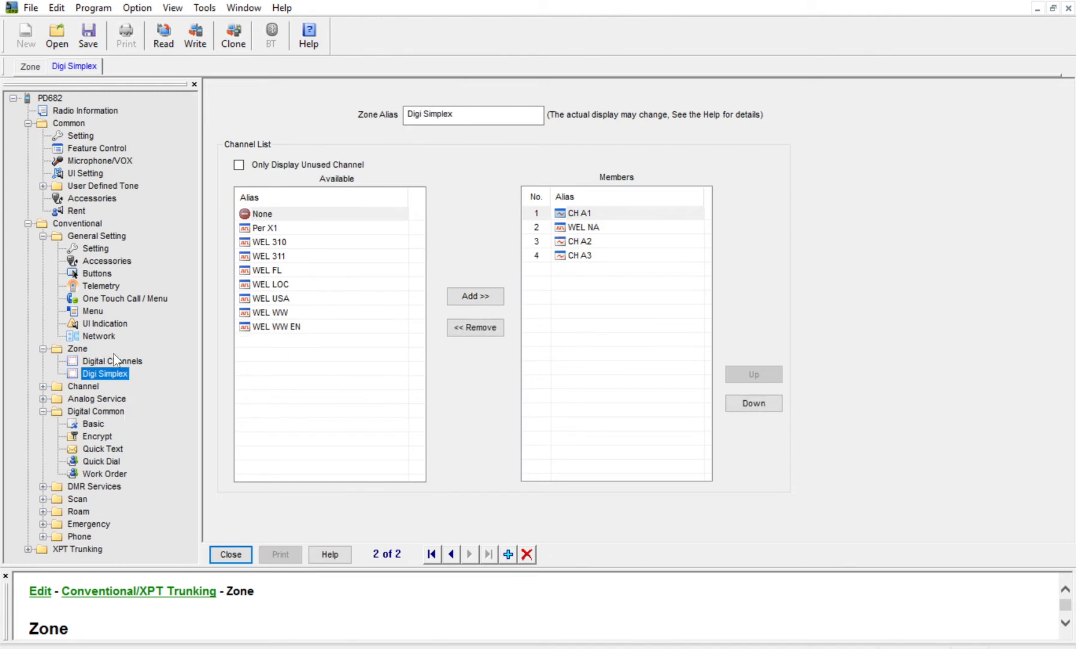
left_click(113, 355)
key("ctrl+z")
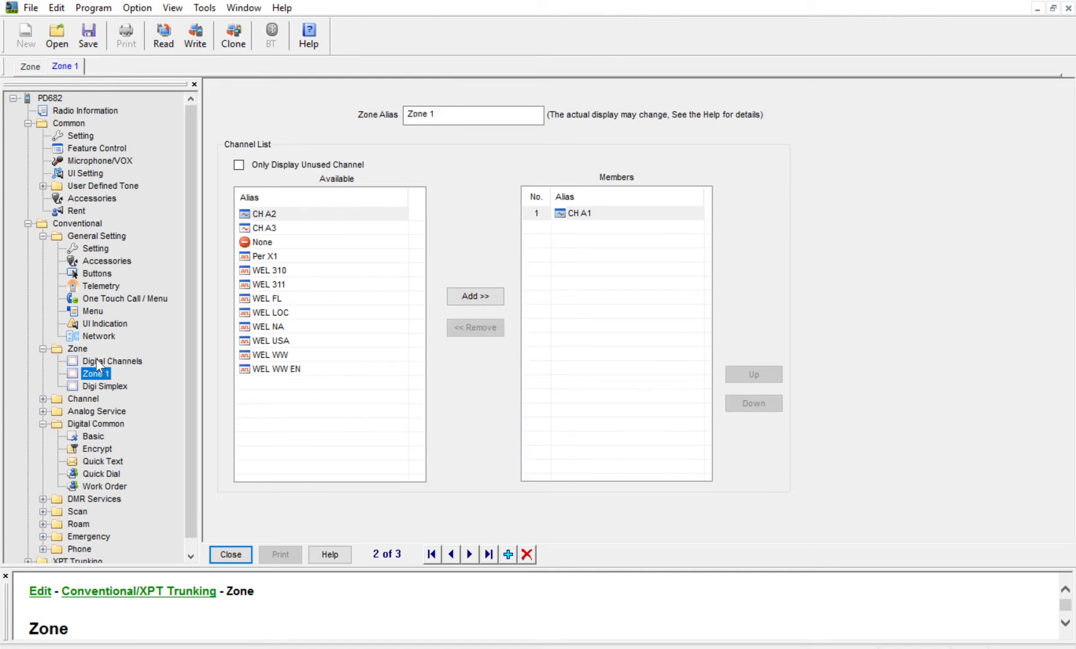
Name the new zone 'Simplex UHF'
left_click(469, 113)
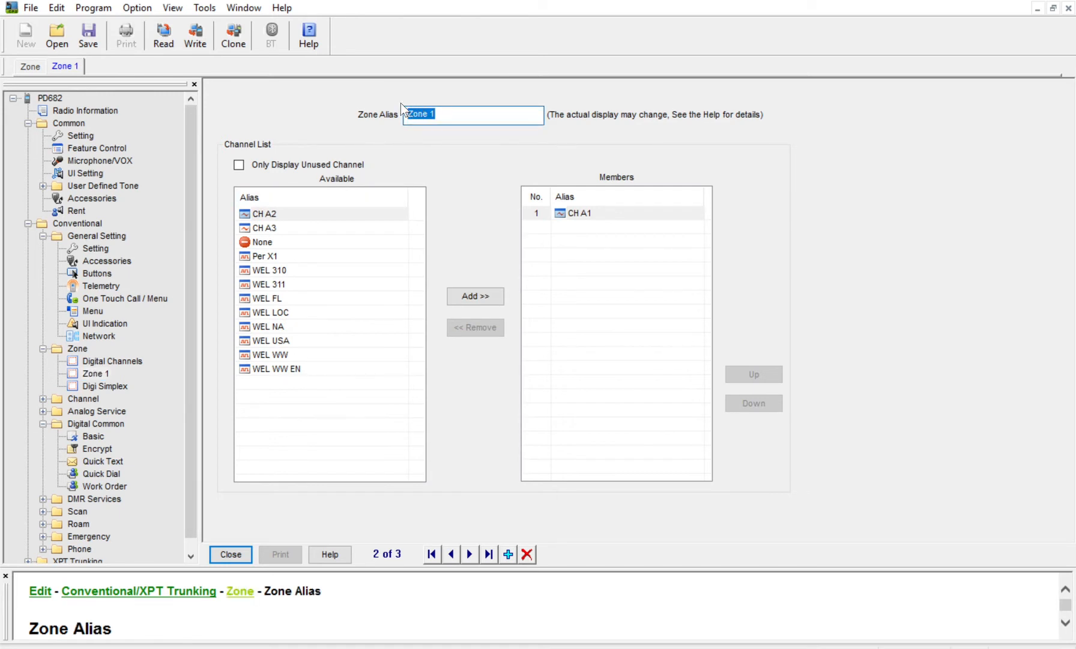
type("Simplex UHF")
key("Return")
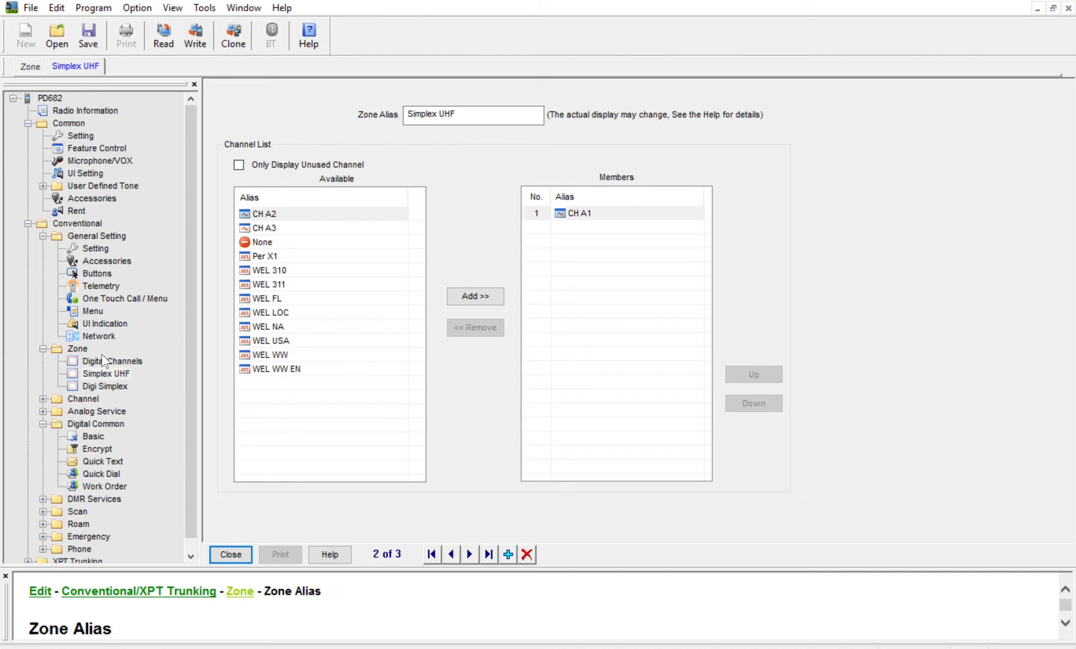
Insert a zone after Digital Channels, delete the old Digi Simplex, and name the new one 'Digi Simplex'
left_click(103, 384)
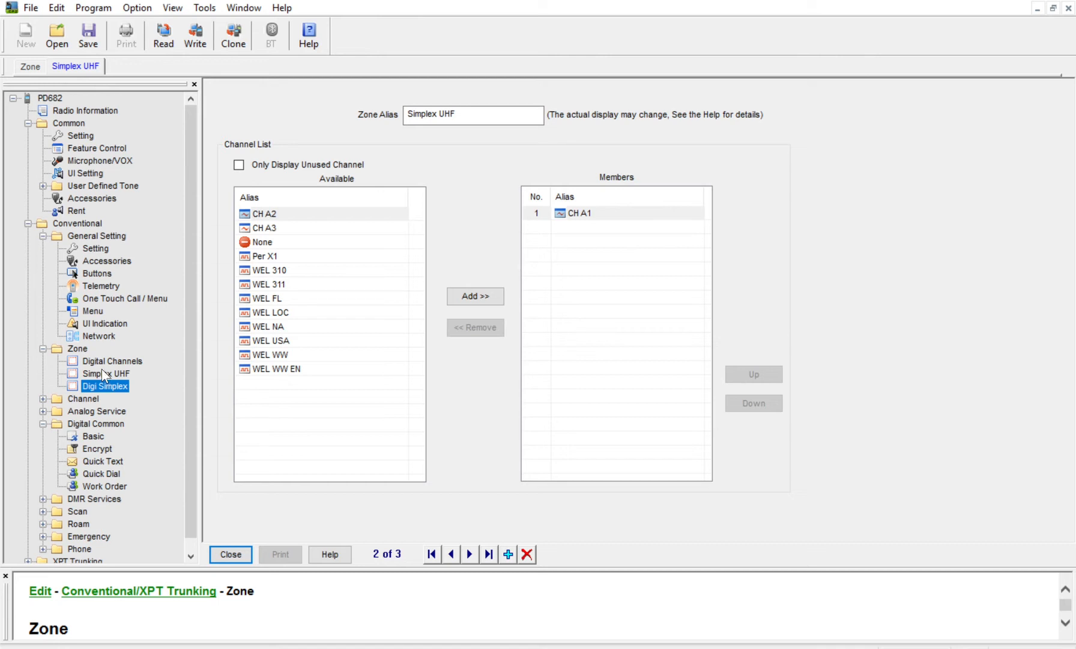
left_click(106, 349)
left_click(127, 386)
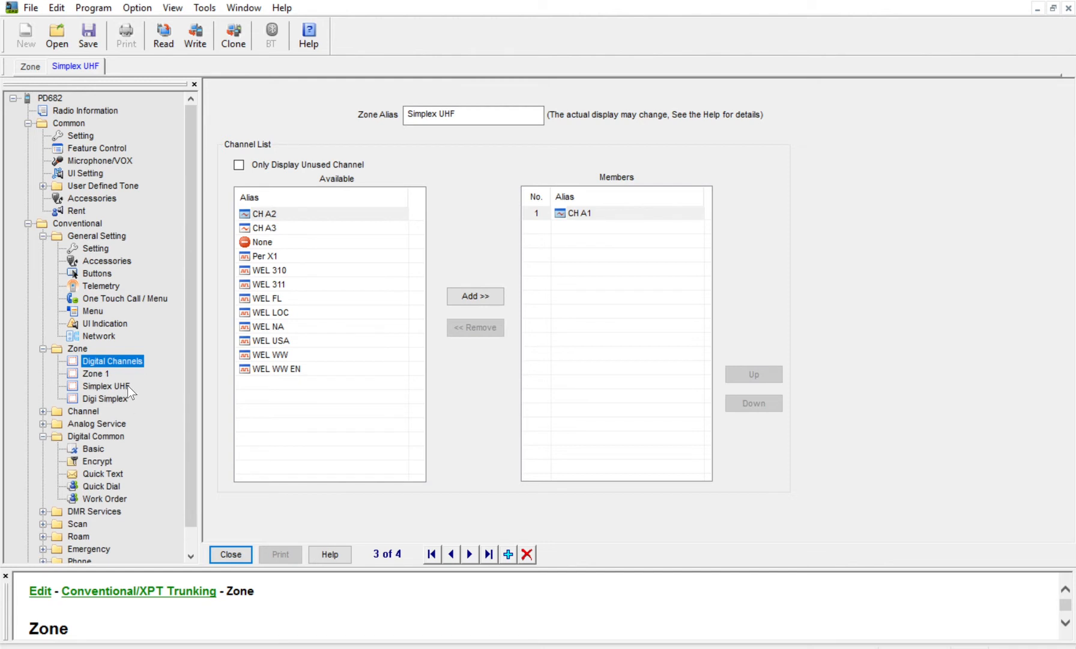
left_click(105, 394)
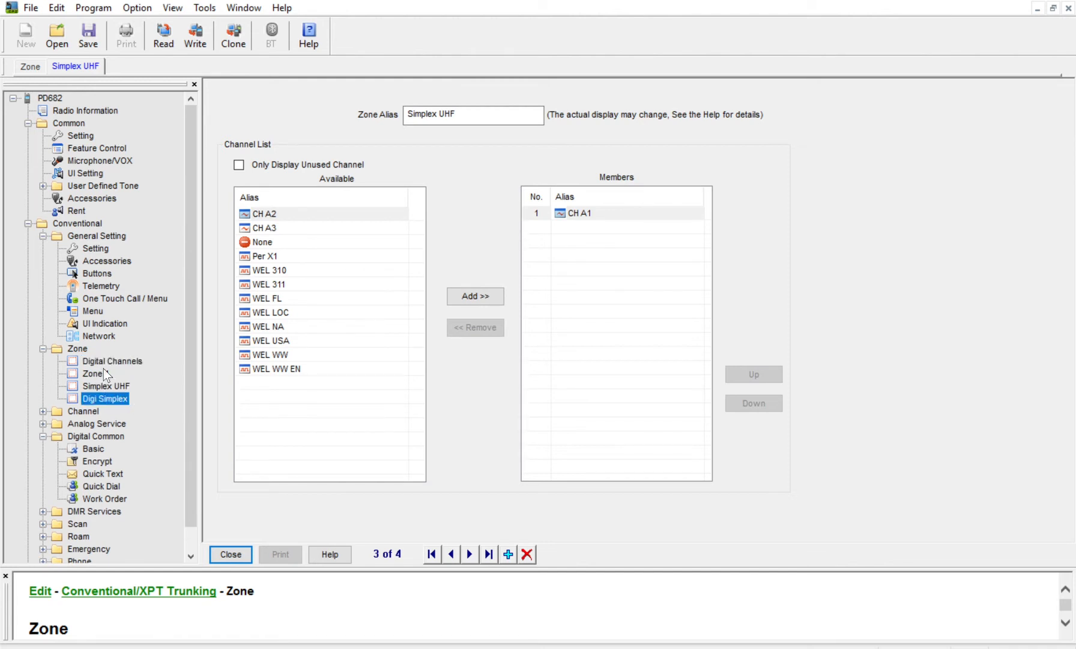
left_click(97, 368)
key("Delete")
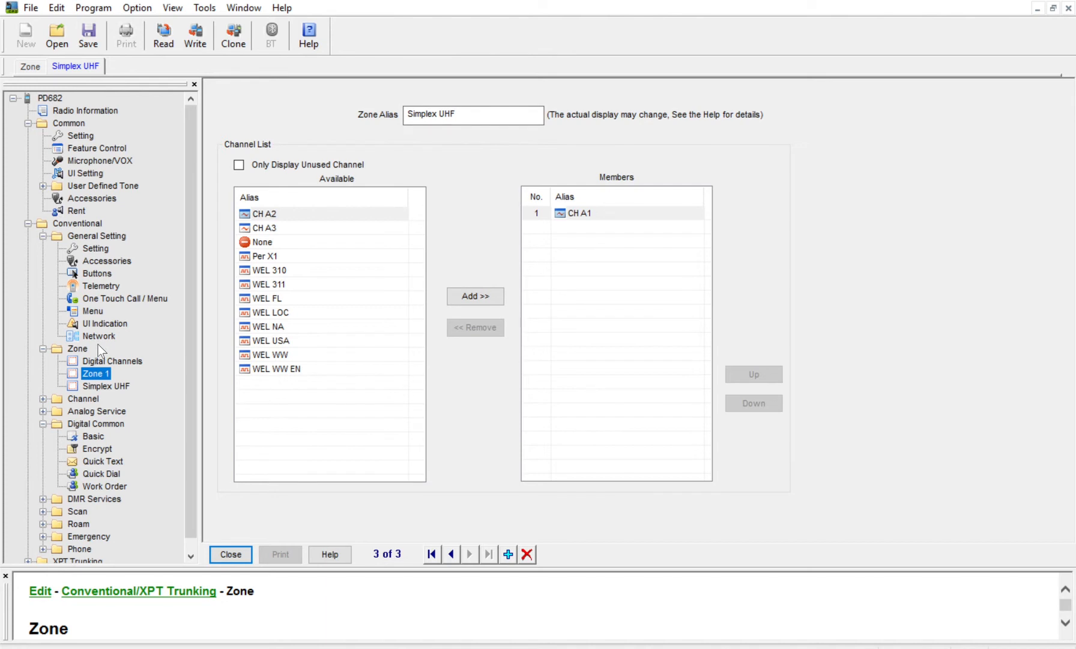
left_click_drag(444, 120, 347, 106)
type("Digi Simplex")
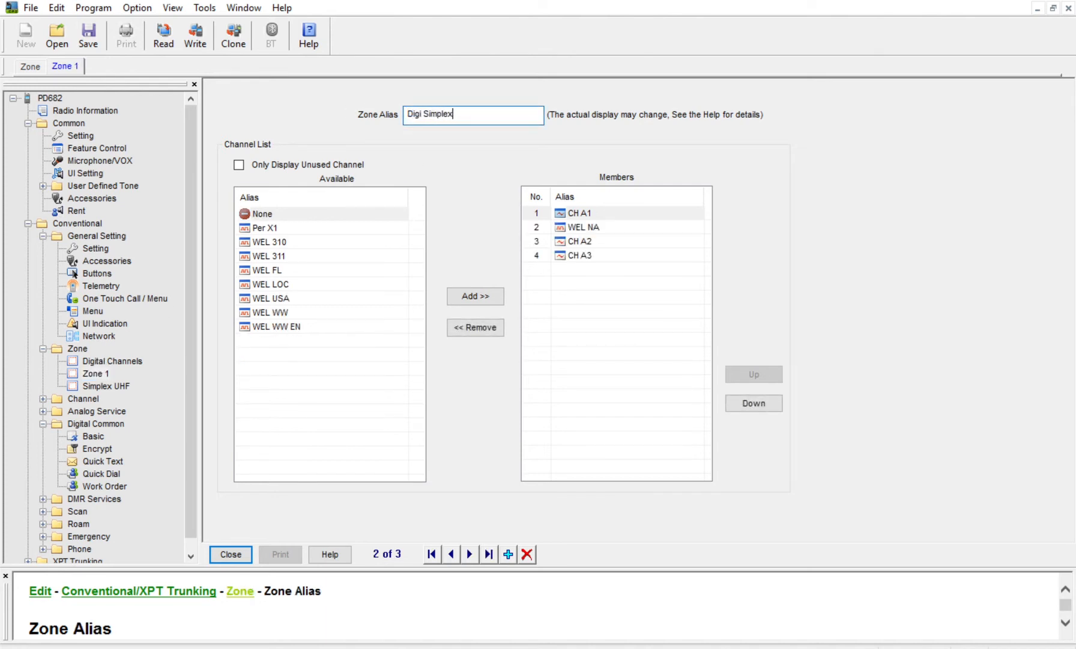
left_click(449, 389)
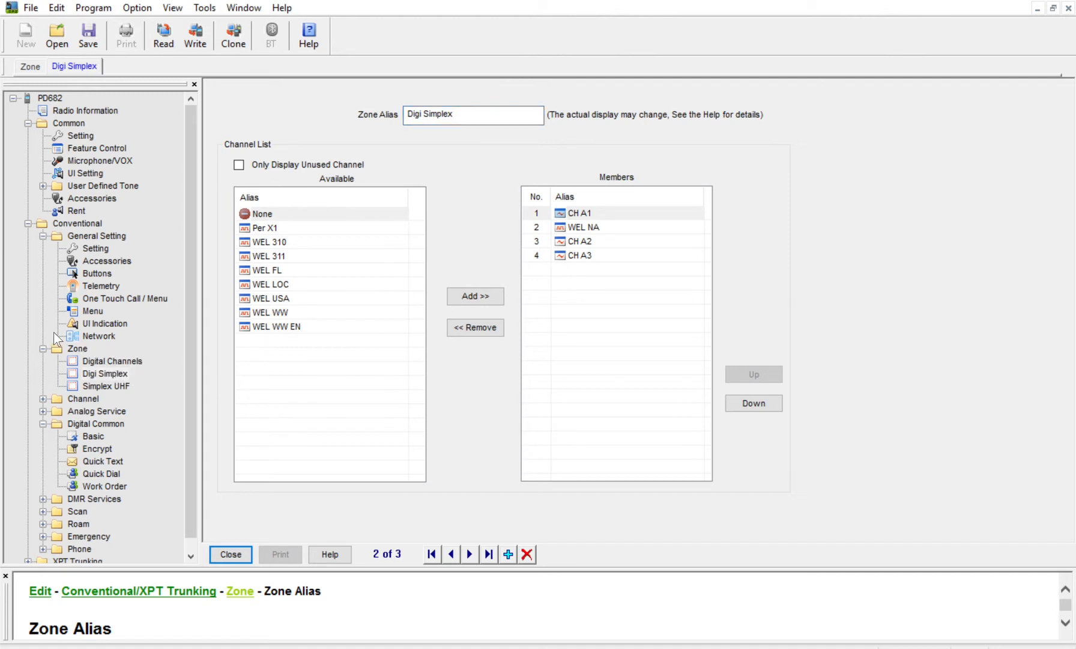
Collapse the Zone and Digital Common branches and expand DMR Services and Rx Group List
left_click(43, 349)
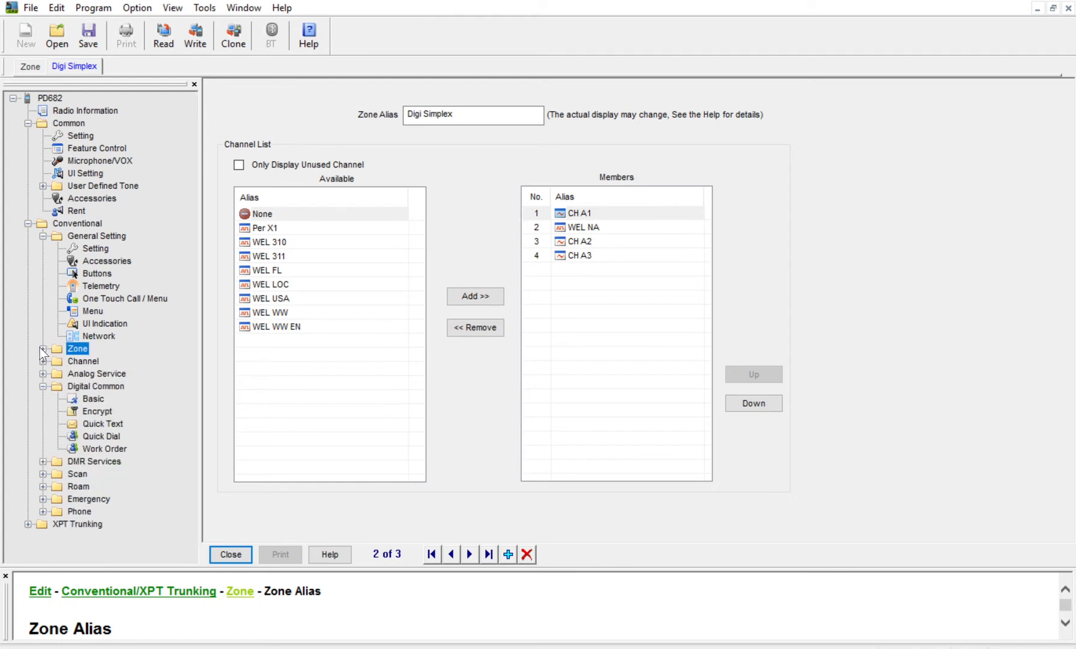
left_click(42, 374)
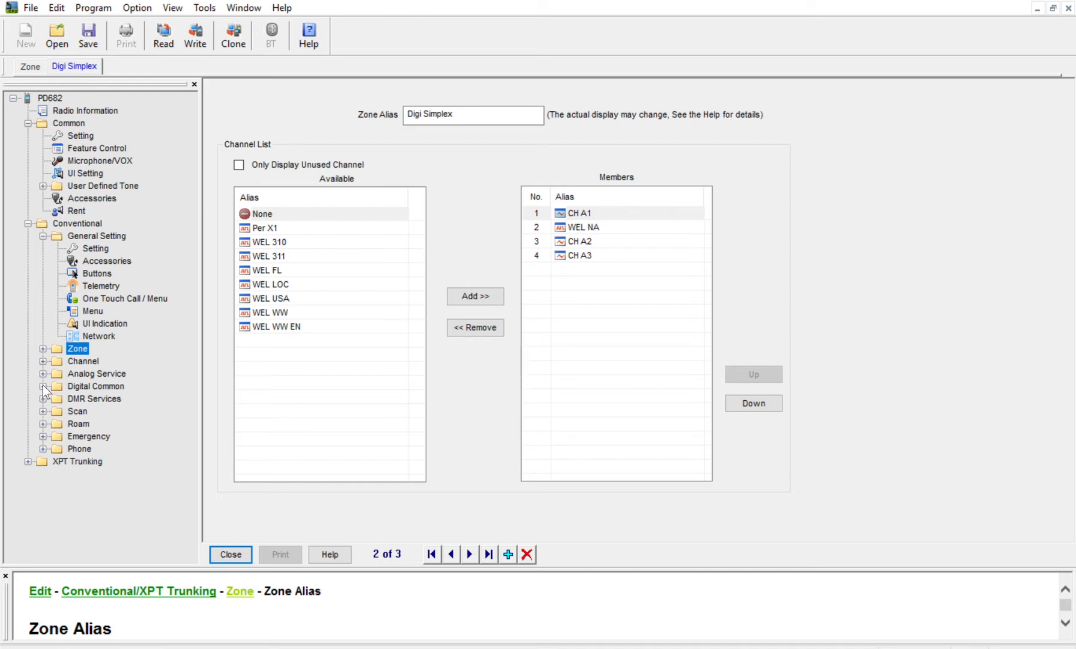
left_click(43, 398)
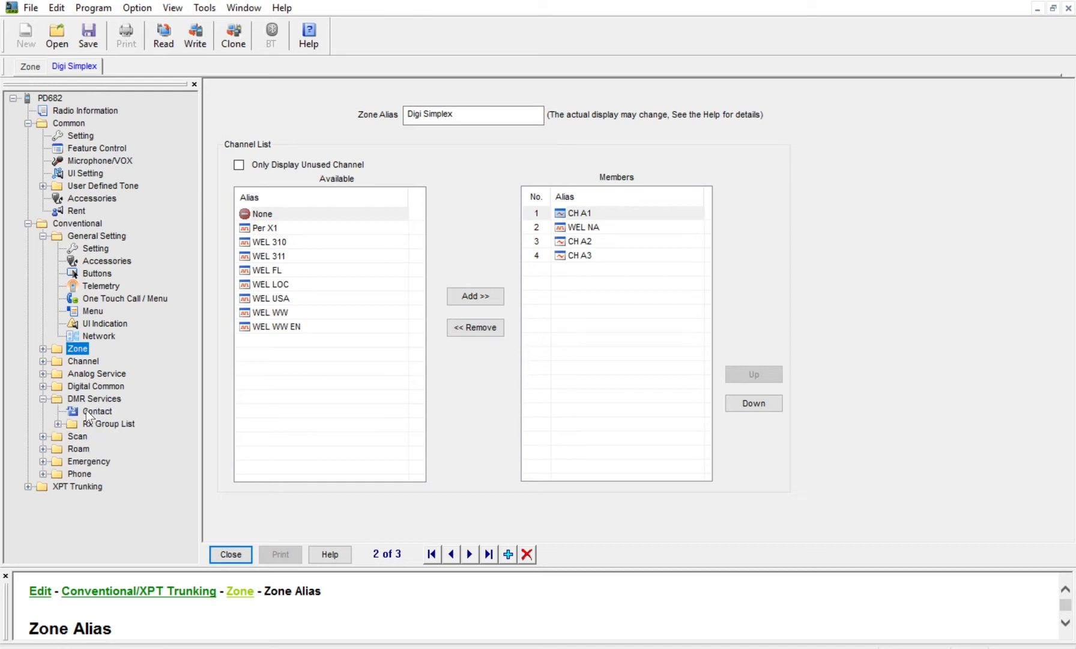
left_click(57, 423)
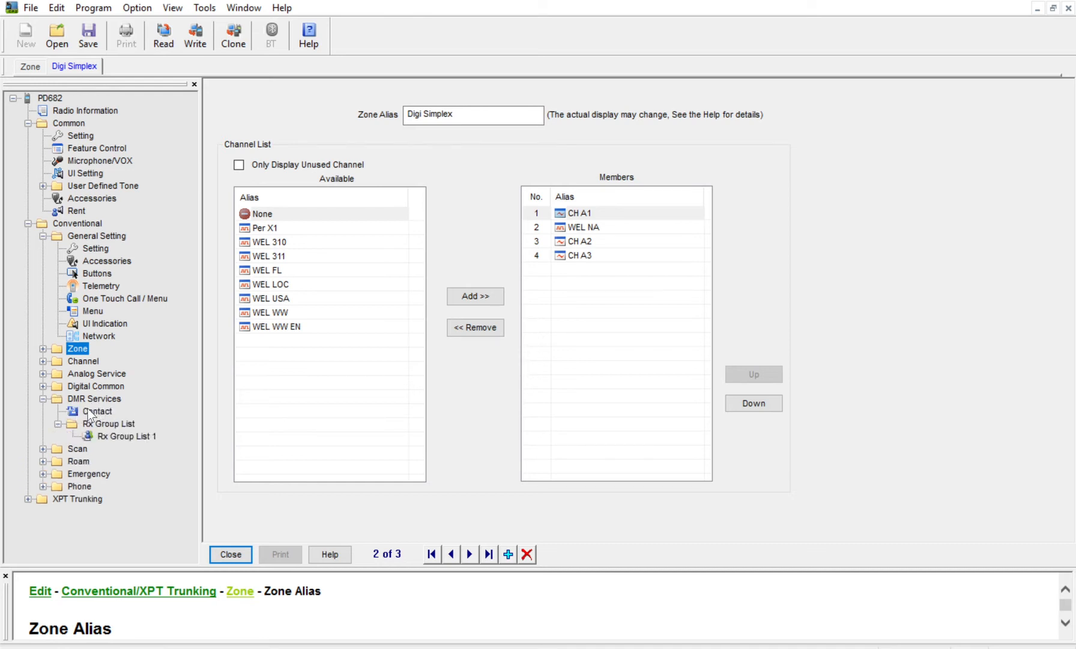
Add contact 'TAC 317' as a Group Call with Call ID 317
left_click(88, 408)
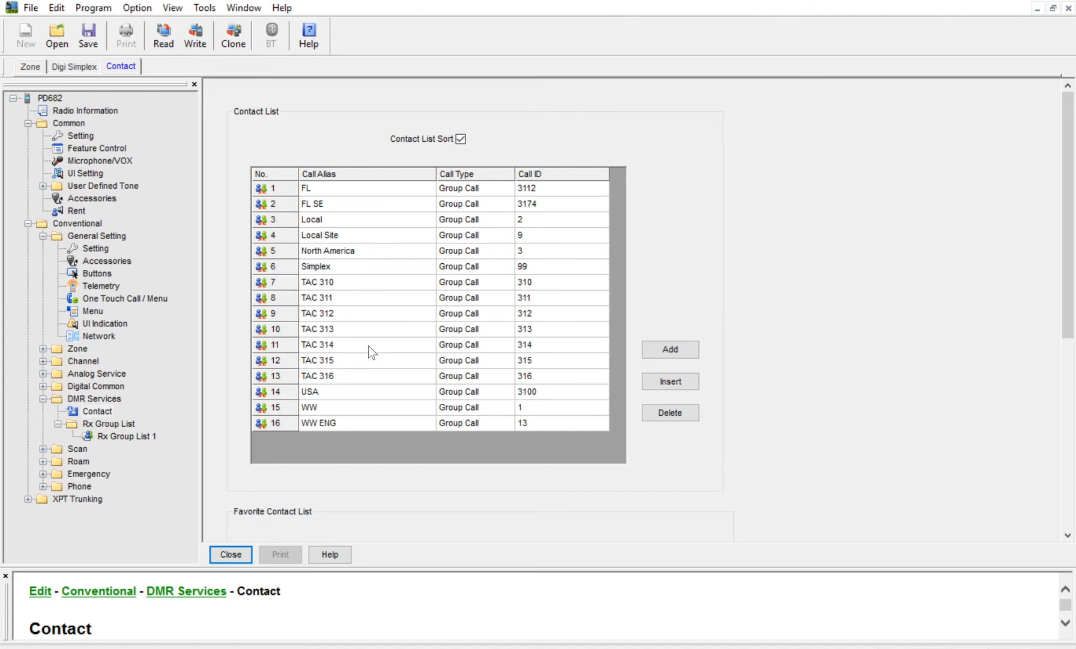
left_click(689, 347)
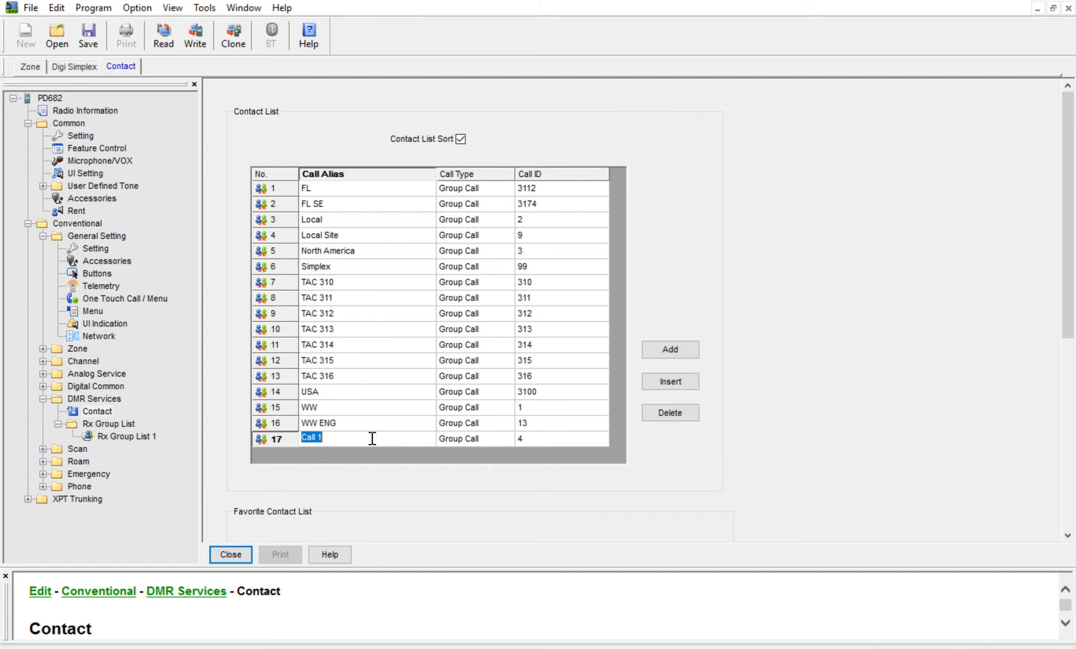
type("TAC")
type("317")
key("Tab")
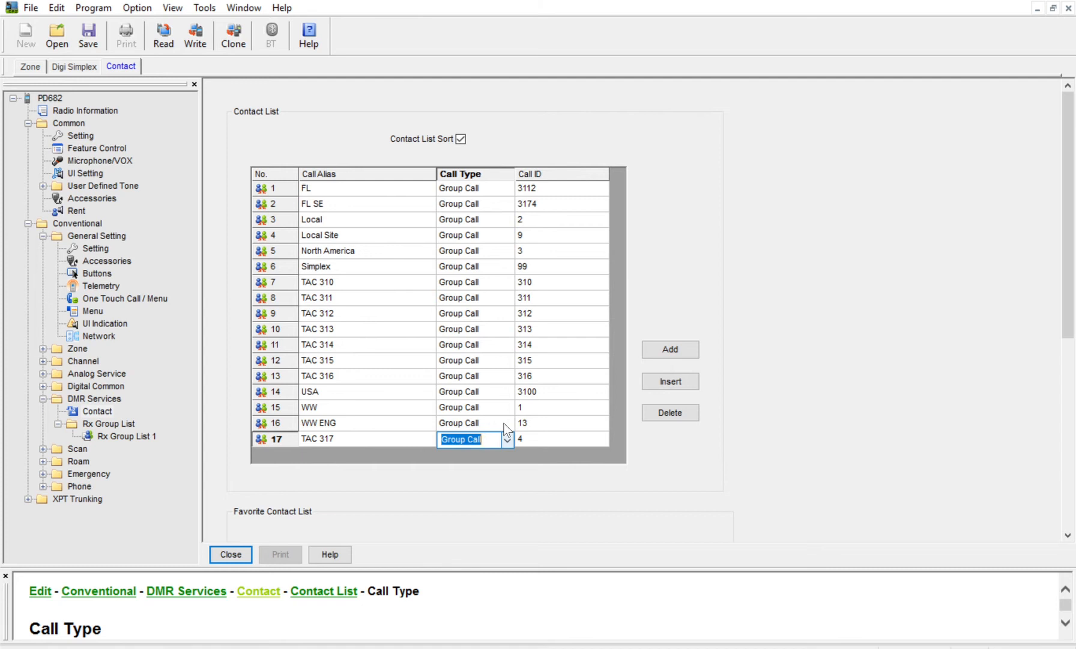
key("Tab")
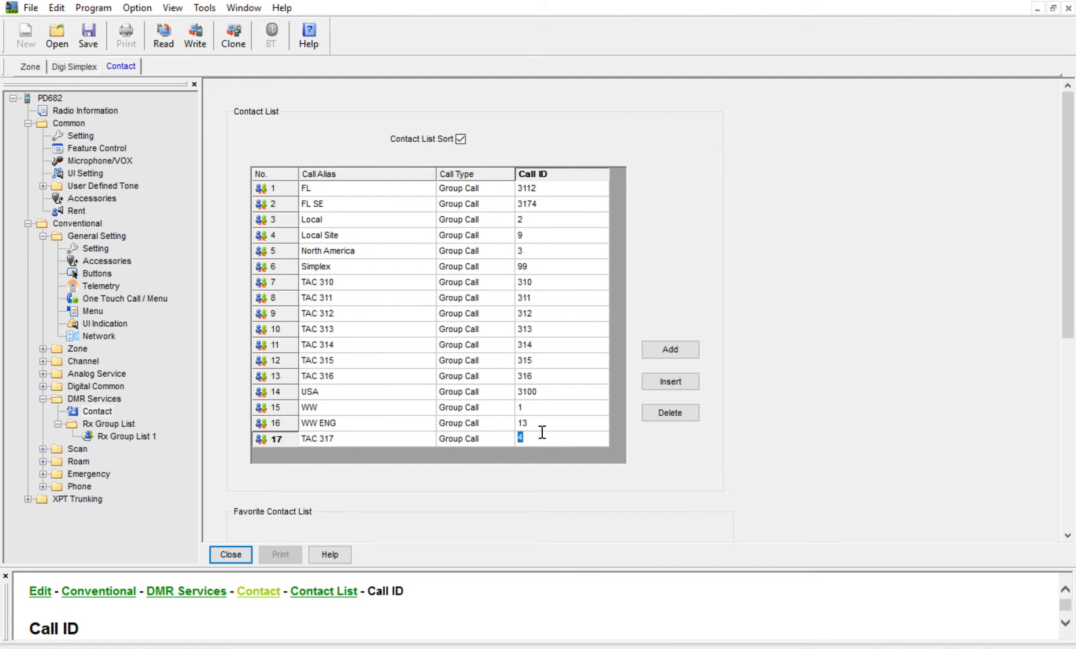
type("317")
left_click(354, 422)
key("Down")
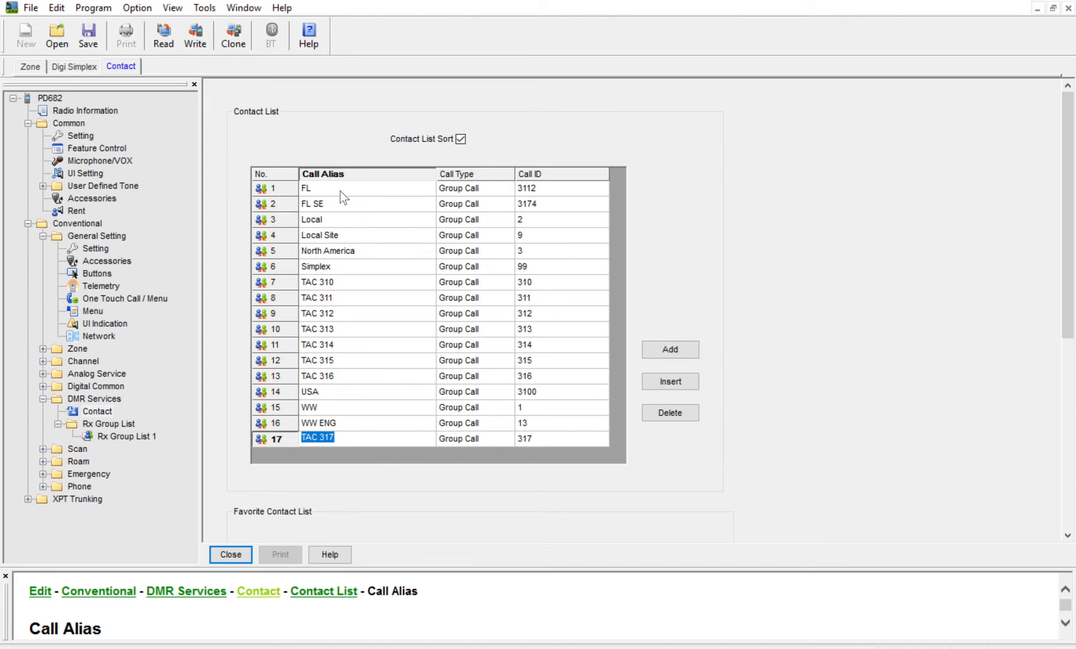
Rename contact FL SE to 'USA SE' and append a new contact row
left_click(361, 248)
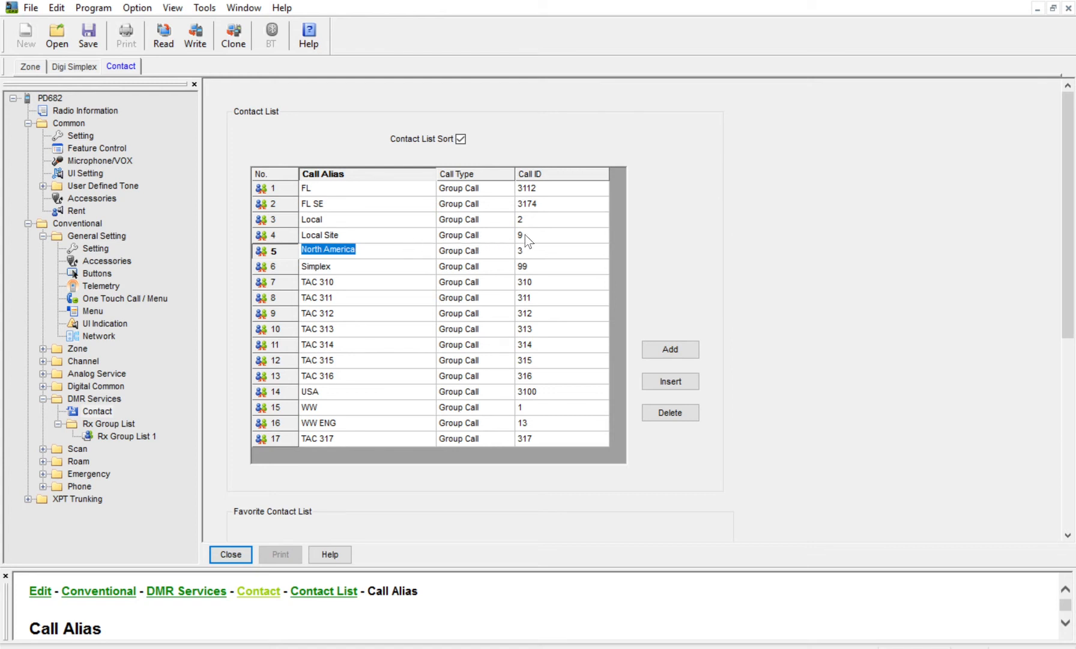
left_click(361, 203)
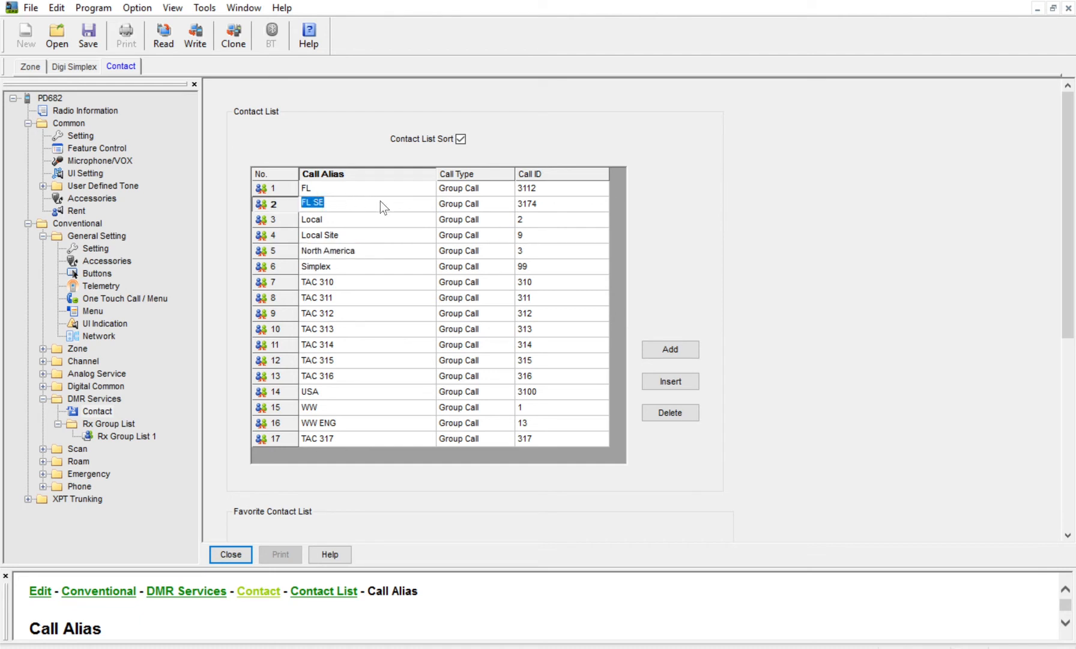
type("USA SE")
key("Return")
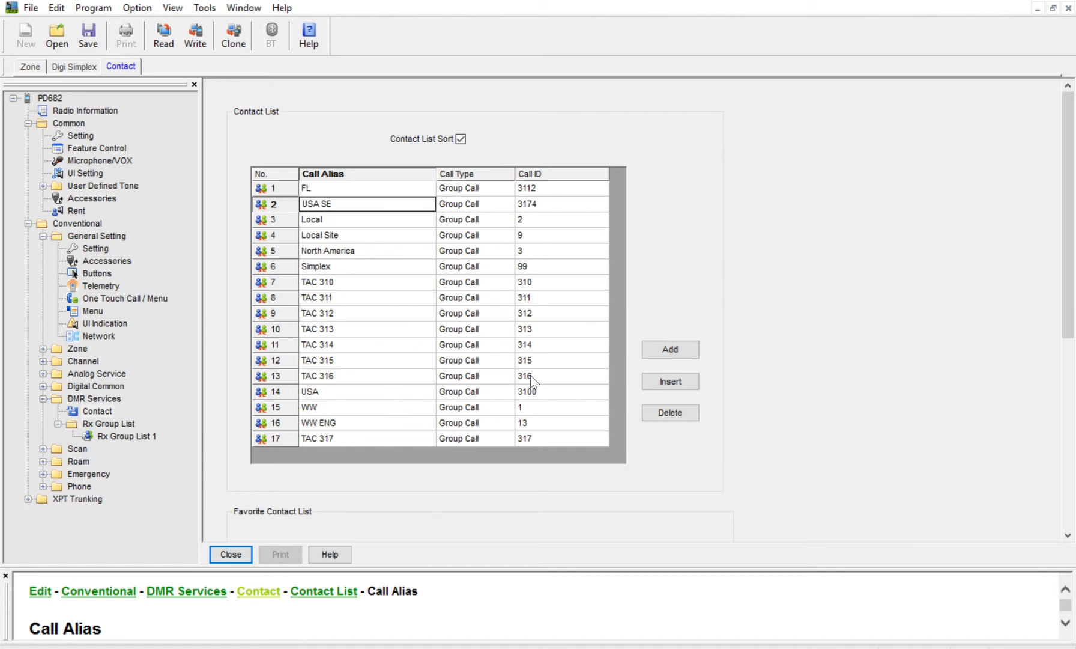
left_click(660, 347)
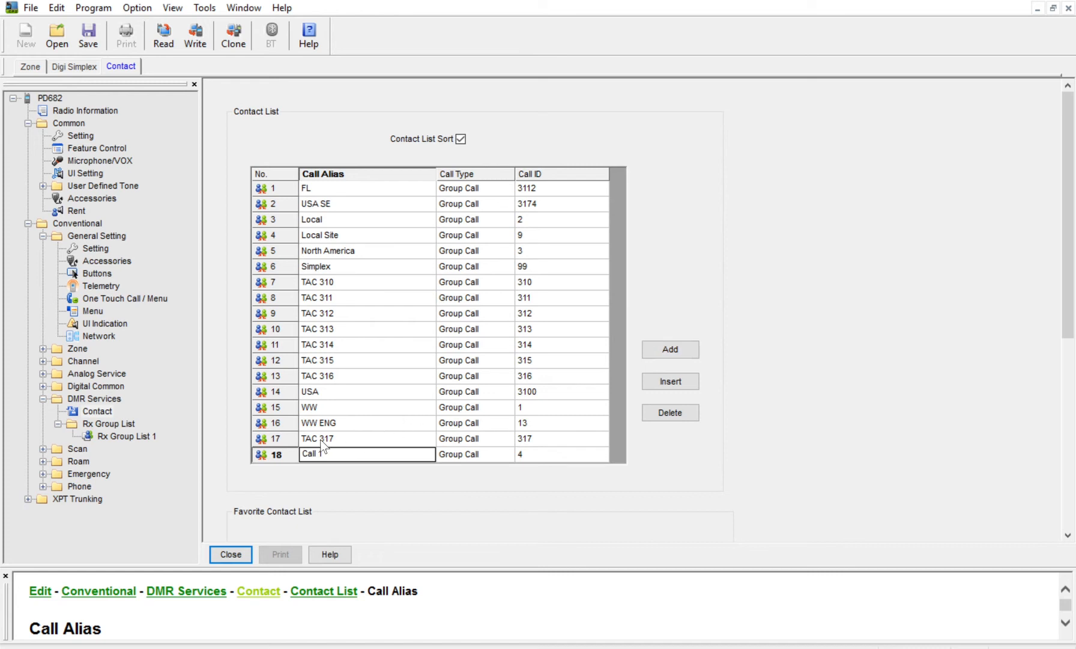
Fill the new contact as 'ABC123', Private Call, with a private call ID
left_click(332, 450)
type("ABC123")
left_click(458, 449)
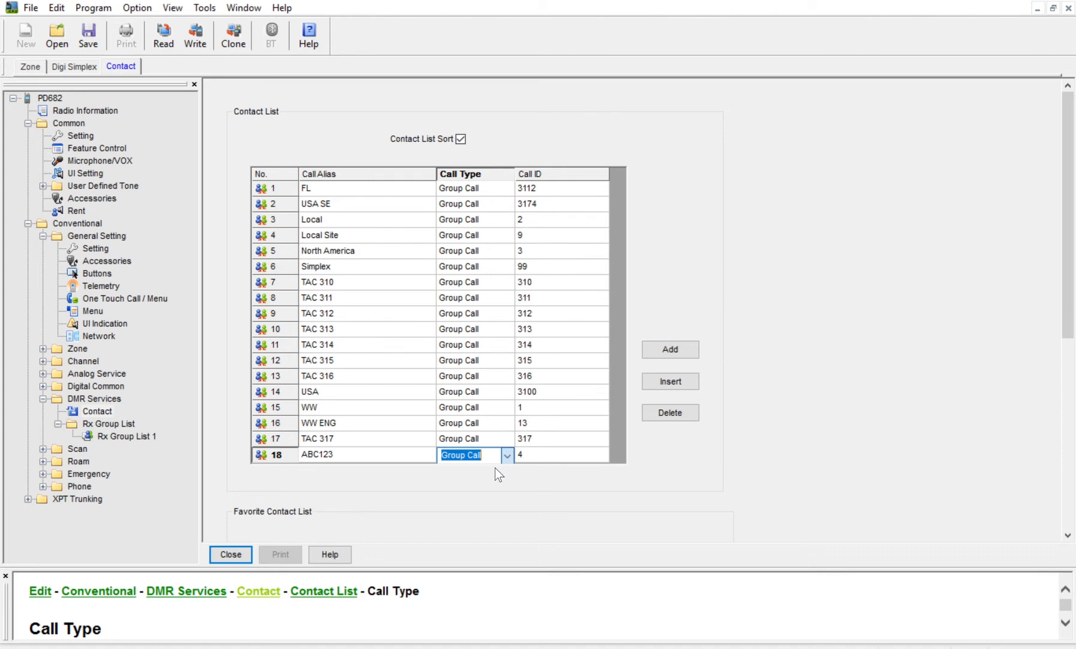
key("Down")
left_click(548, 449)
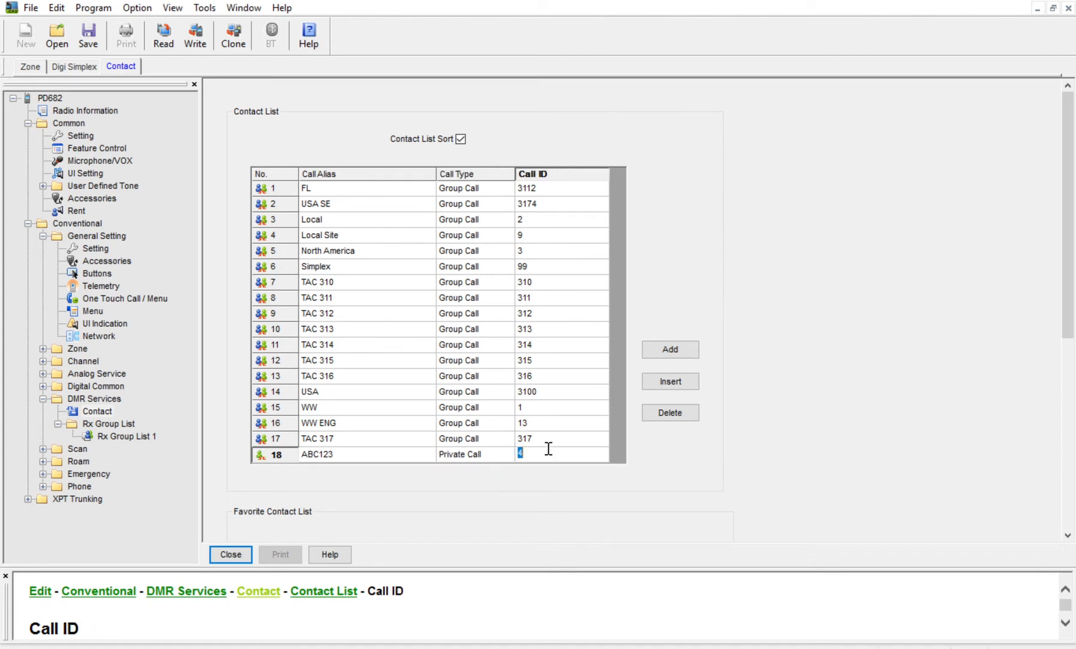
type("3145670")
Delete the ABC123 contact and open the Rx group list section
left_click(396, 449)
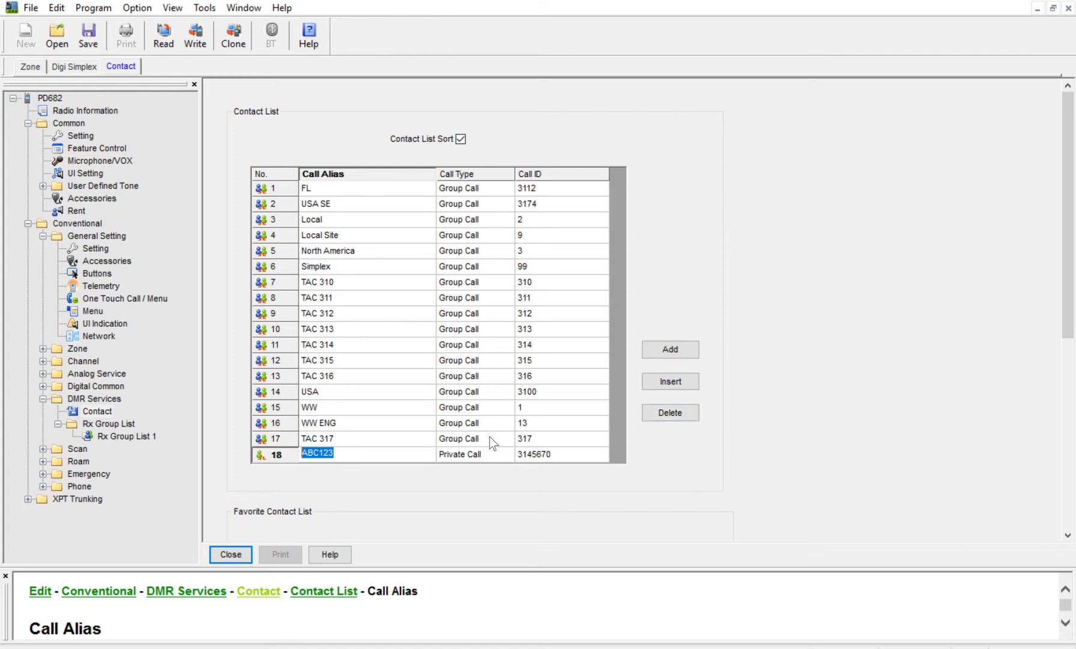
left_click(671, 412)
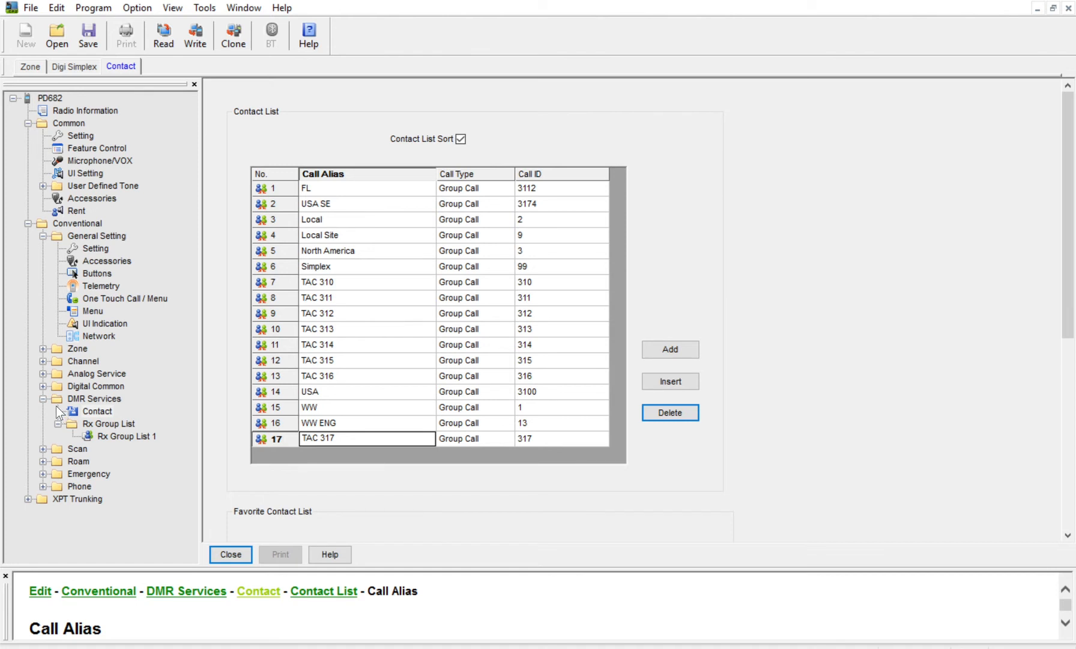
left_click(111, 421)
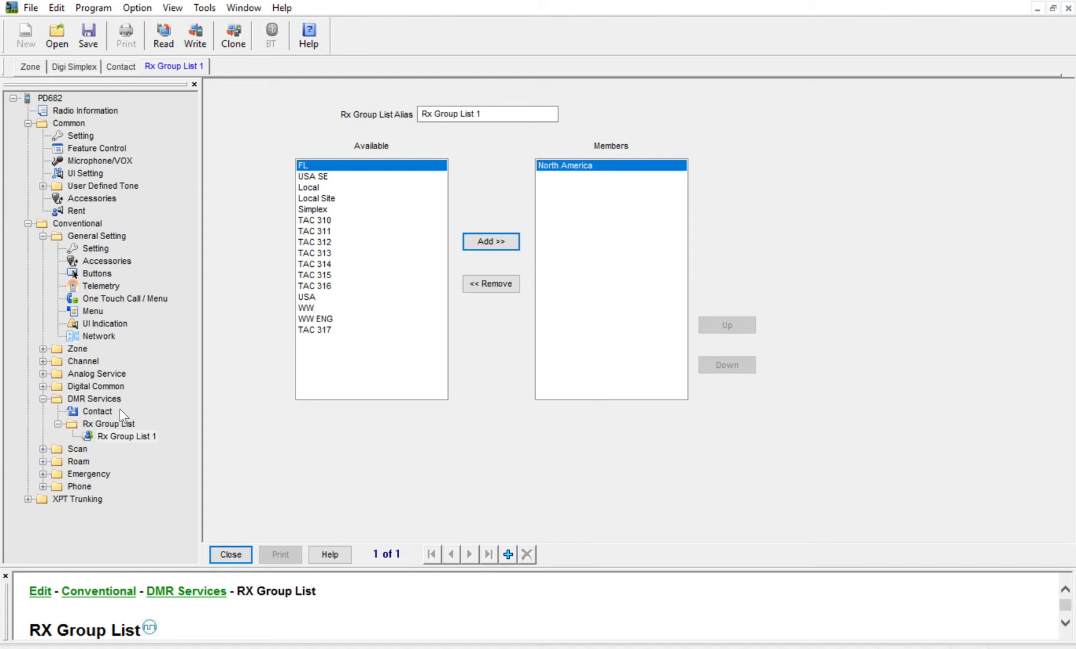
Open Rx Group List 1 and change its alias to 'NA ALL'
left_click(126, 436)
left_click_drag(492, 112, 419, 108)
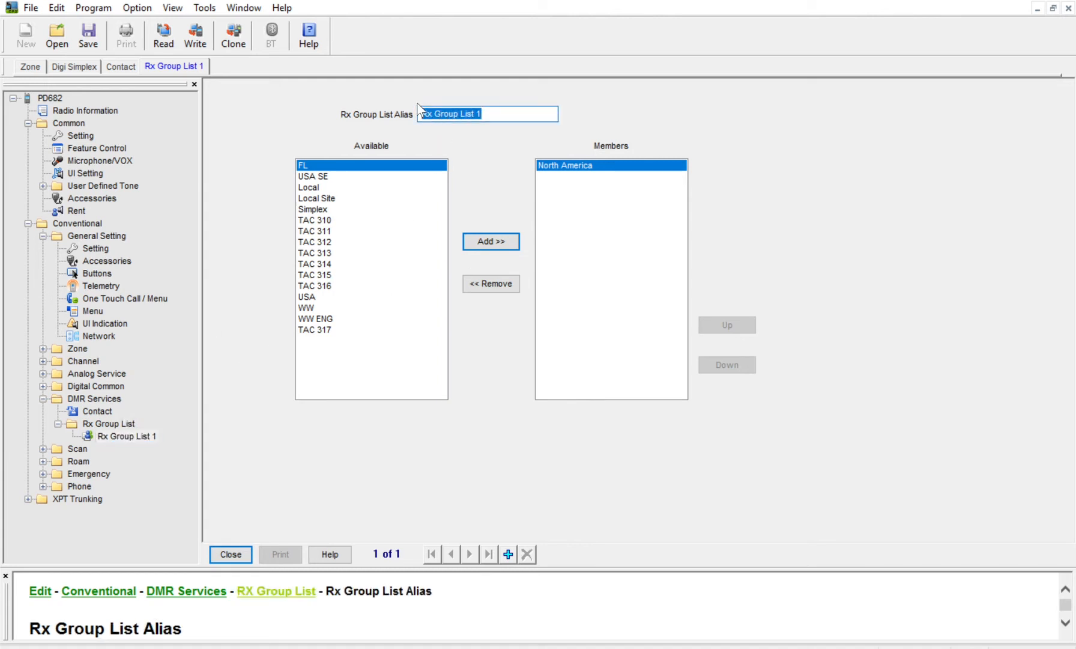
type("N")
key("BackSpace")
type("North AMerica")
key("BackSpace")
key("BackSpace")
key("BackSpace")
key("BackSpace")
key("BackSpace")
key("BackSpace")
key("BackSpace")
key("BackSpace")
key("BackSpace")
key("BackSpace")
key("BackSpace")
type("A ALL")
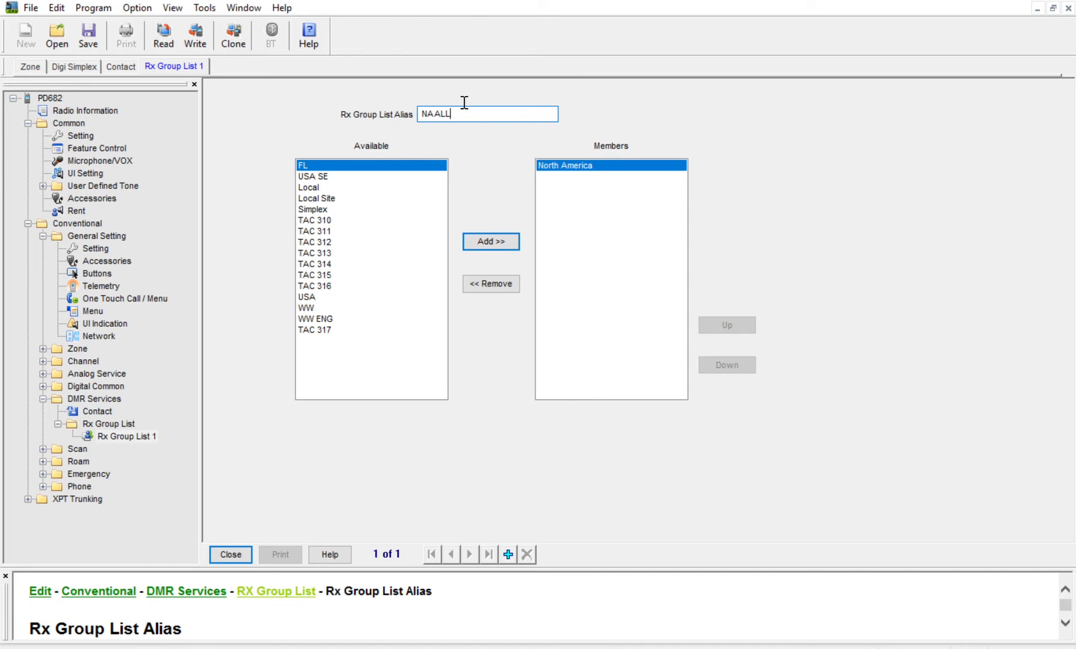
left_click(628, 160)
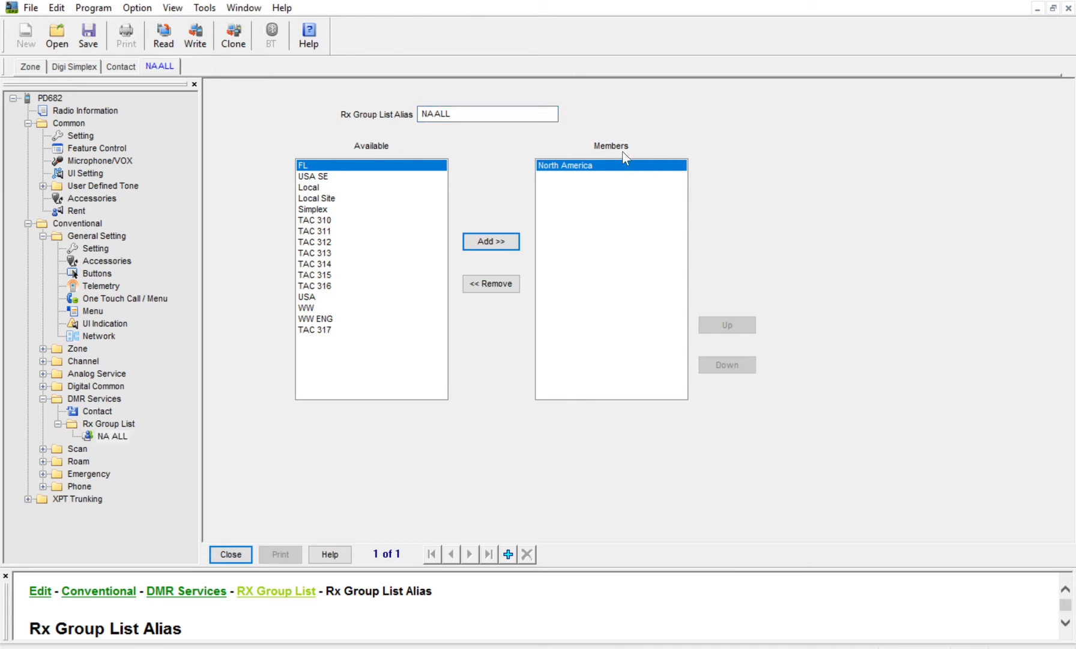
Add USA SE and USA to the NA ALL members, checking the group name and North America entry
left_click(342, 176)
left_click(489, 241)
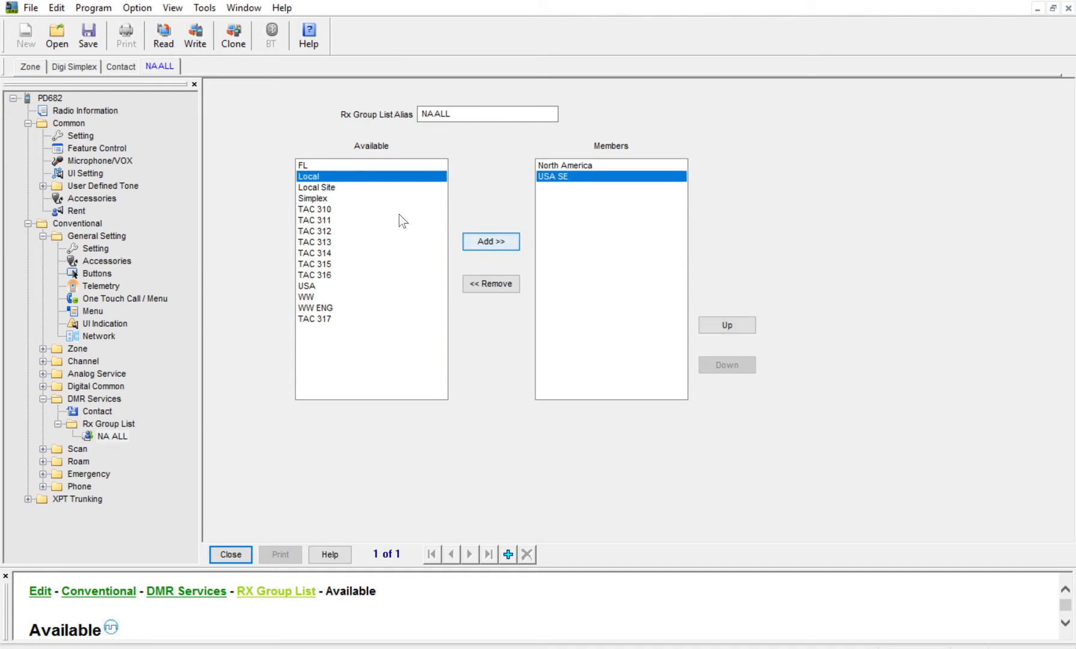
left_click(312, 285)
left_click(479, 241)
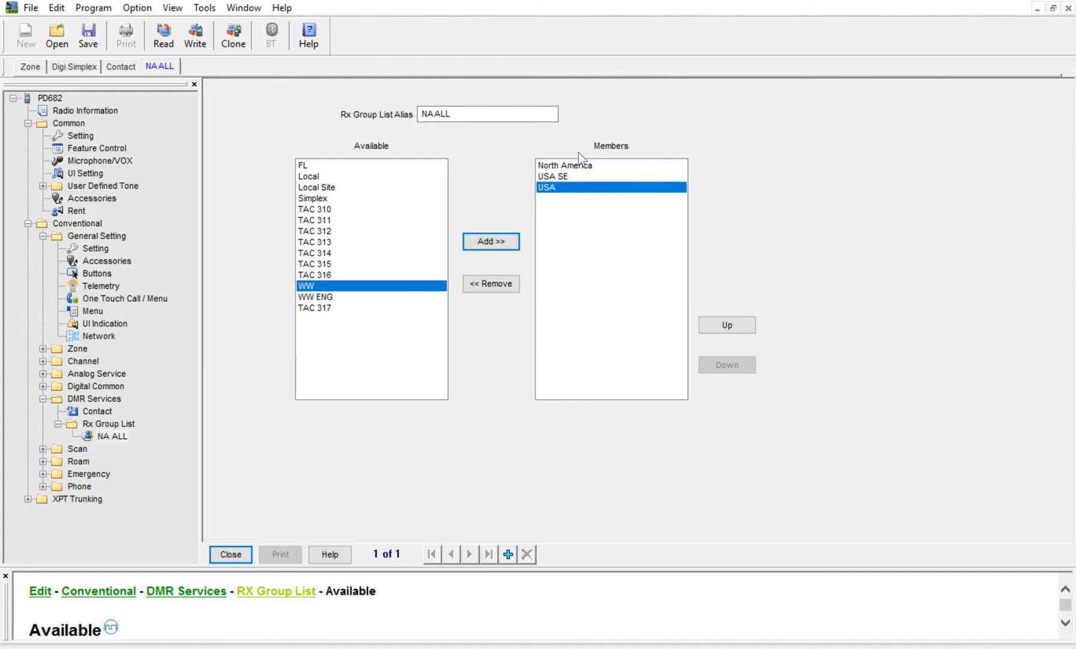
left_click(436, 107)
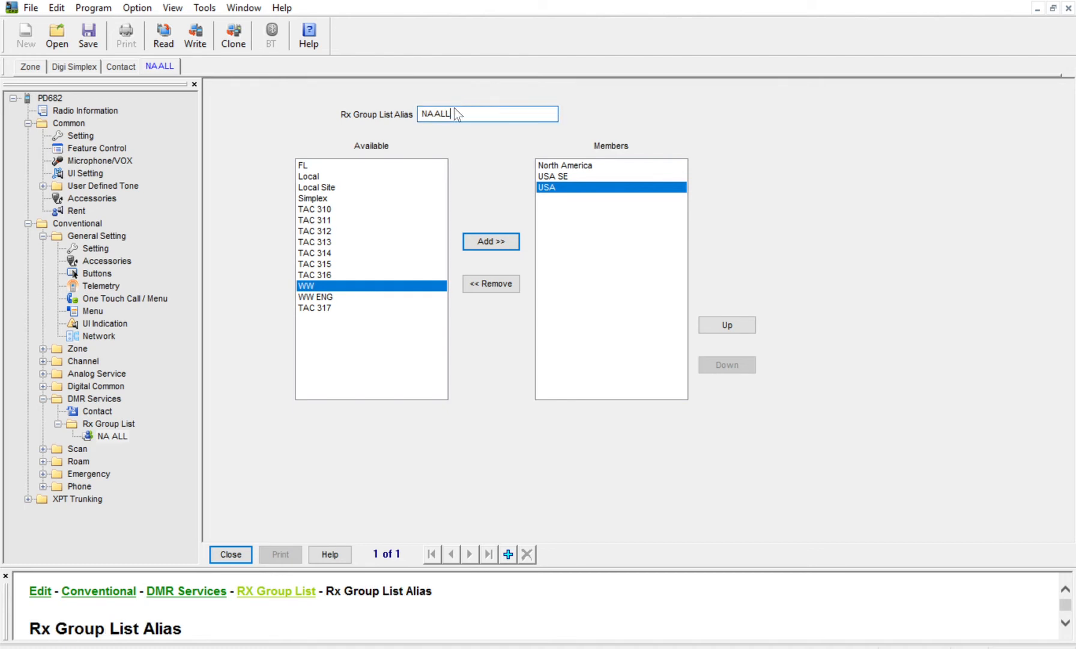
left_click(565, 165)
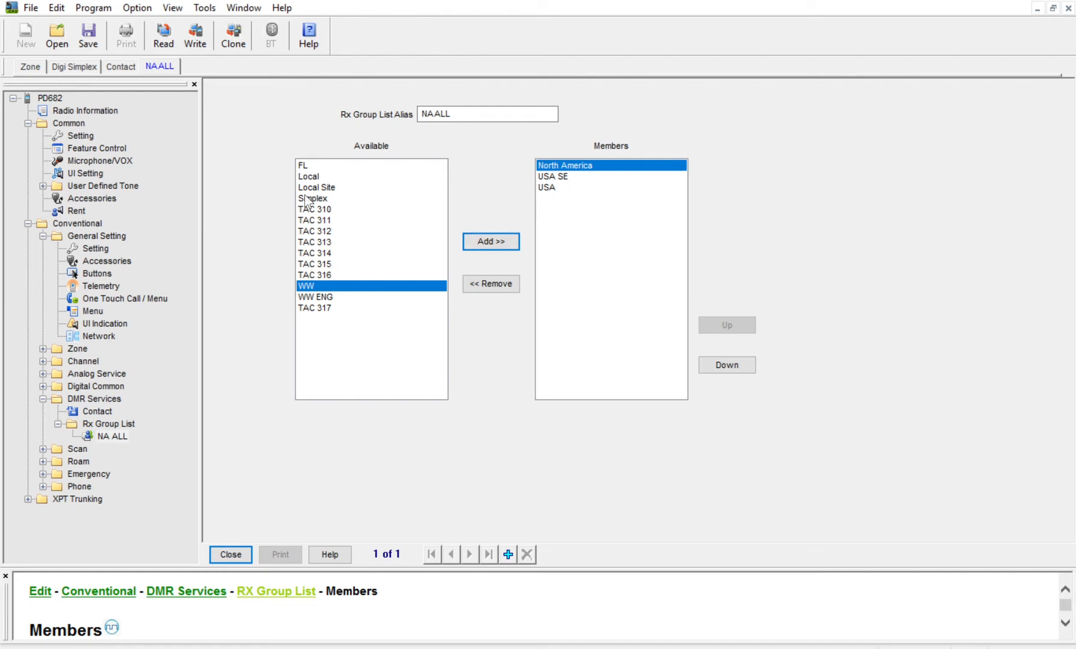
Add FL, WW, WW ENG, TAC 310 and TAC 311 to the members, then review the list
left_click(315, 164)
left_click(507, 236)
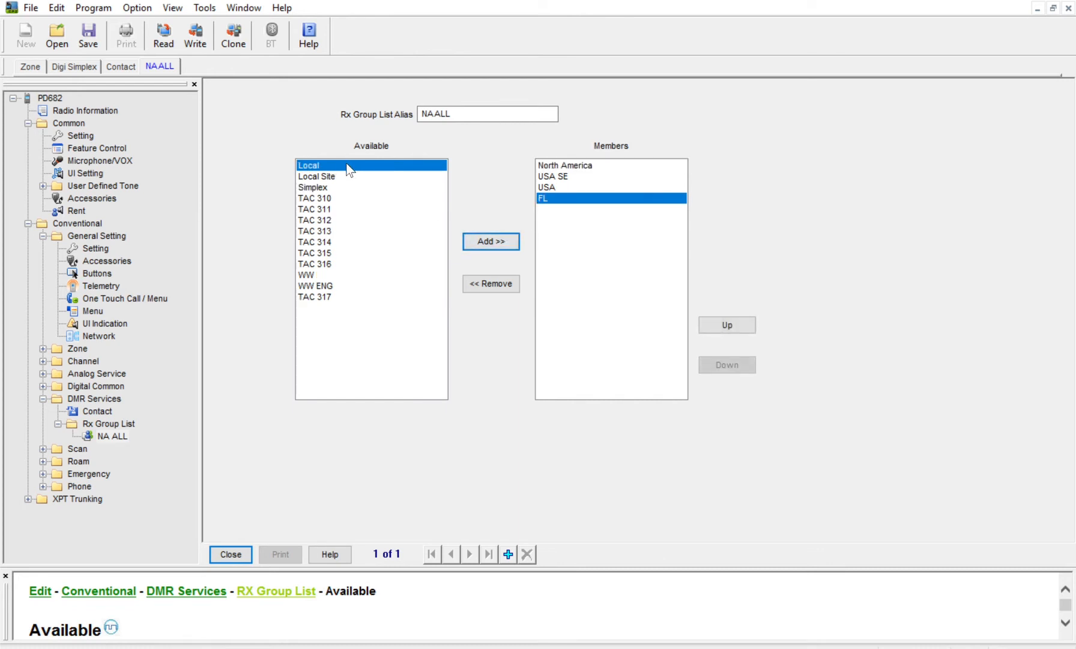
left_click(337, 274)
left_click(499, 238)
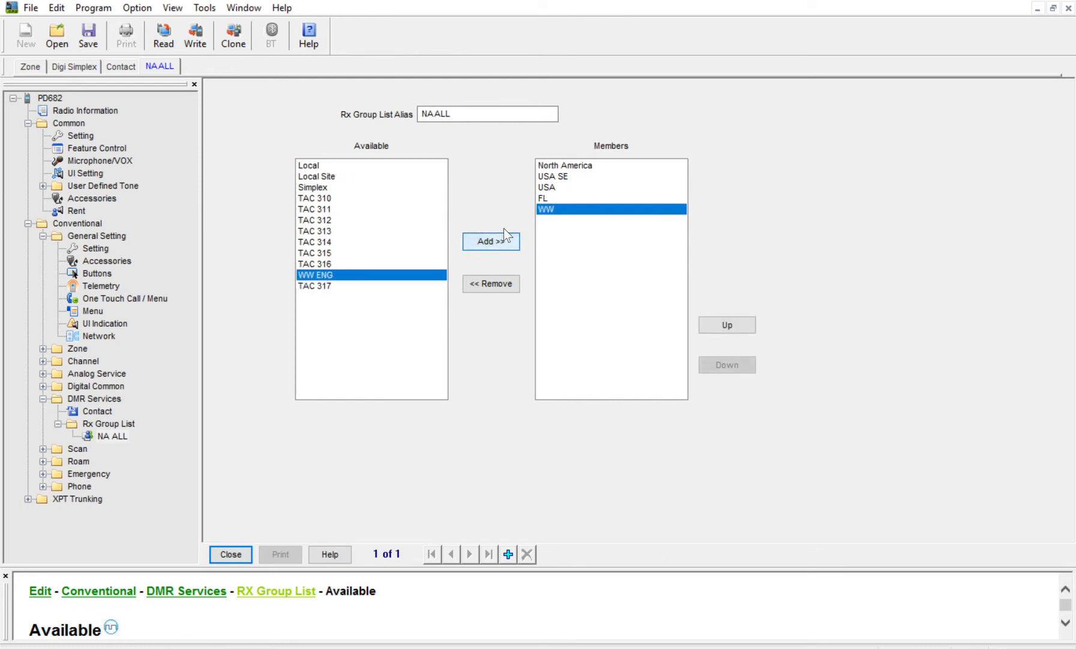
left_click(489, 236)
left_click(401, 198)
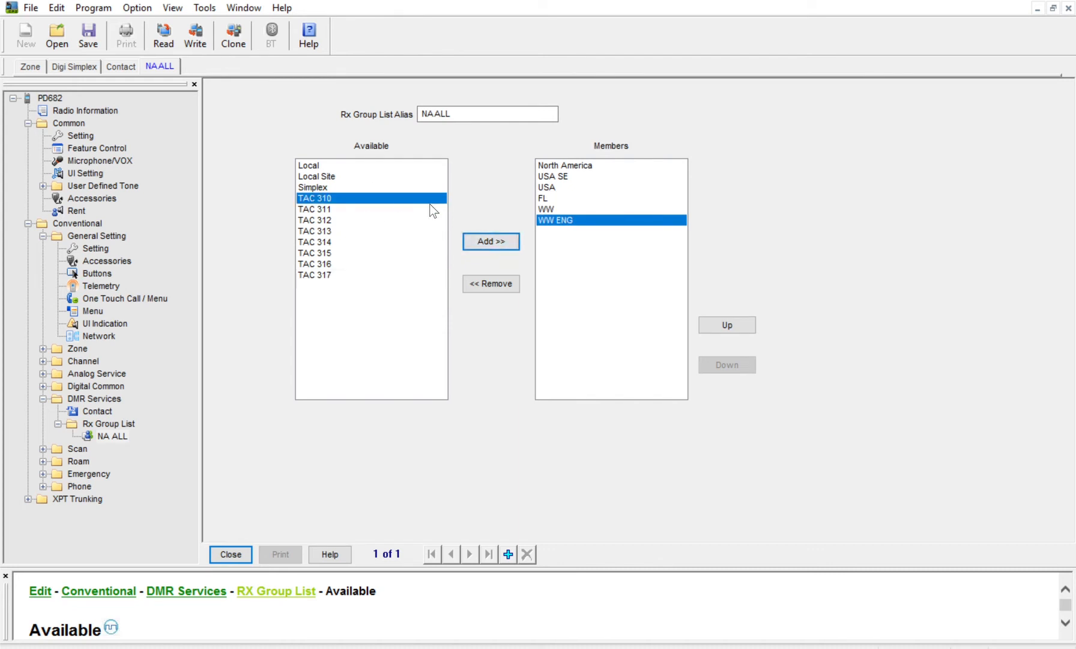
left_click(498, 239)
left_click(504, 239)
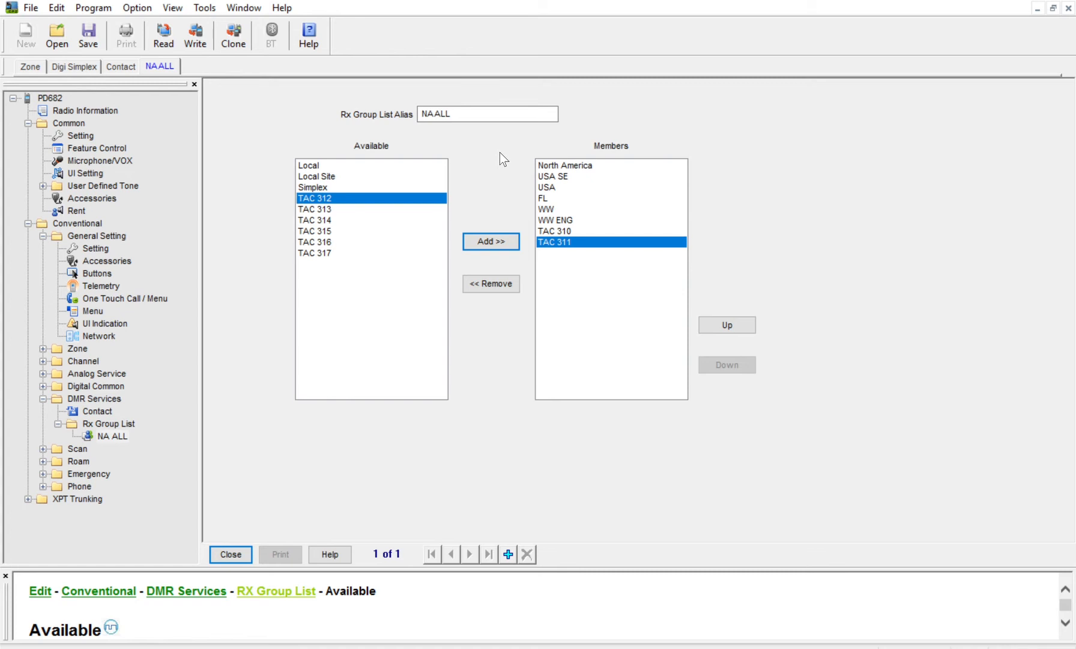
left_click(580, 165)
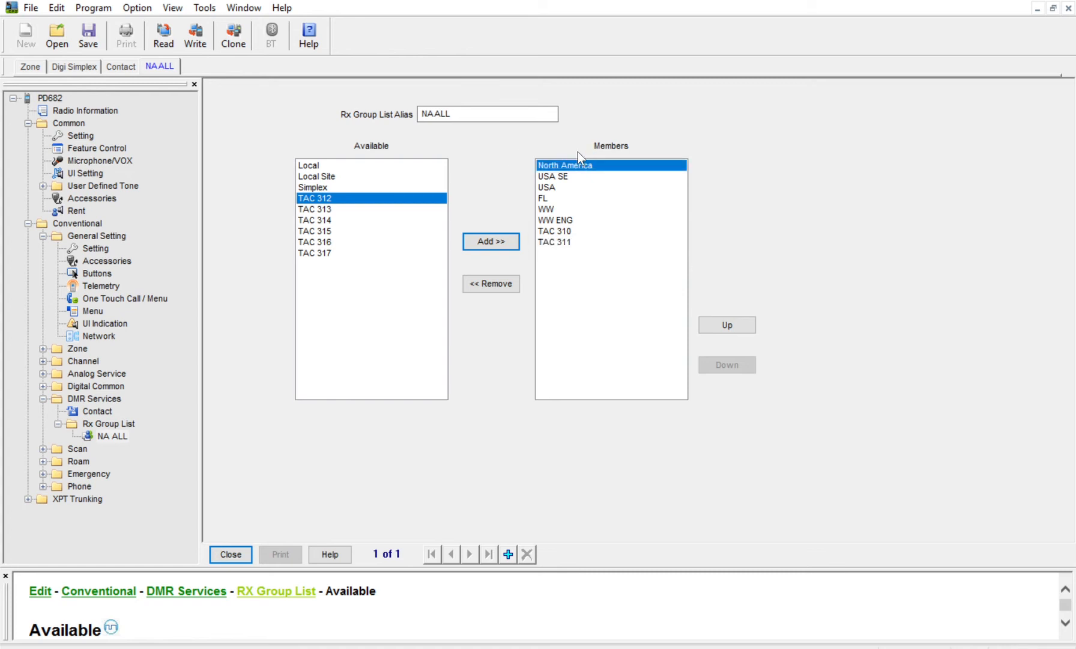
left_click(577, 176)
Review the NA ALL member order, then open the Contact list under DMR Services
left_click(575, 187)
key("Down")
key("Down")
key("Down")
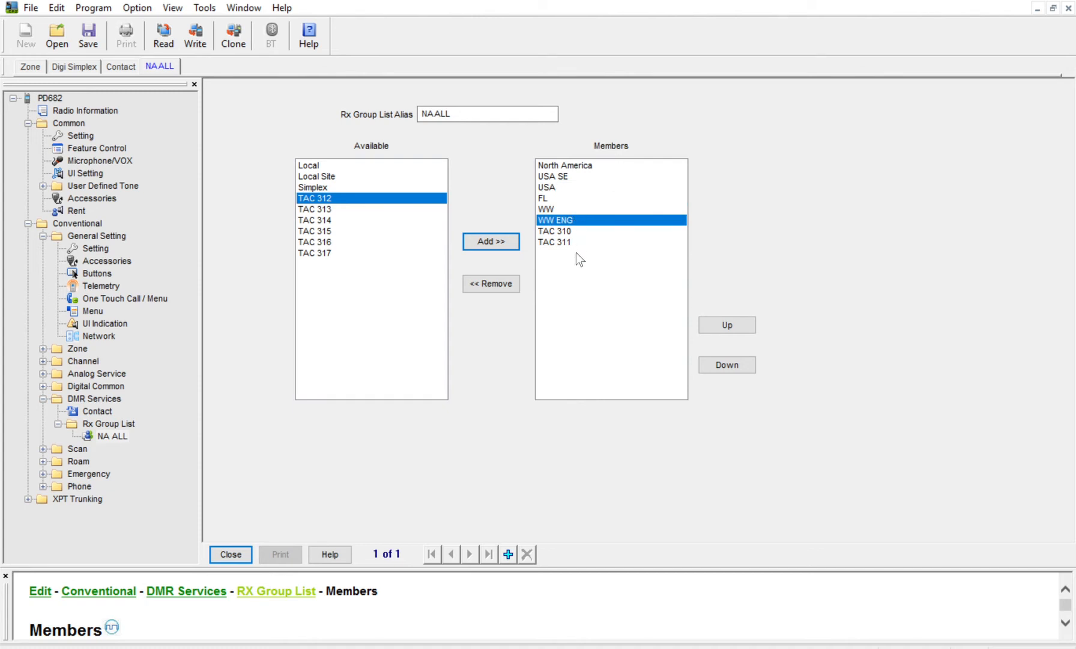
left_click(568, 187)
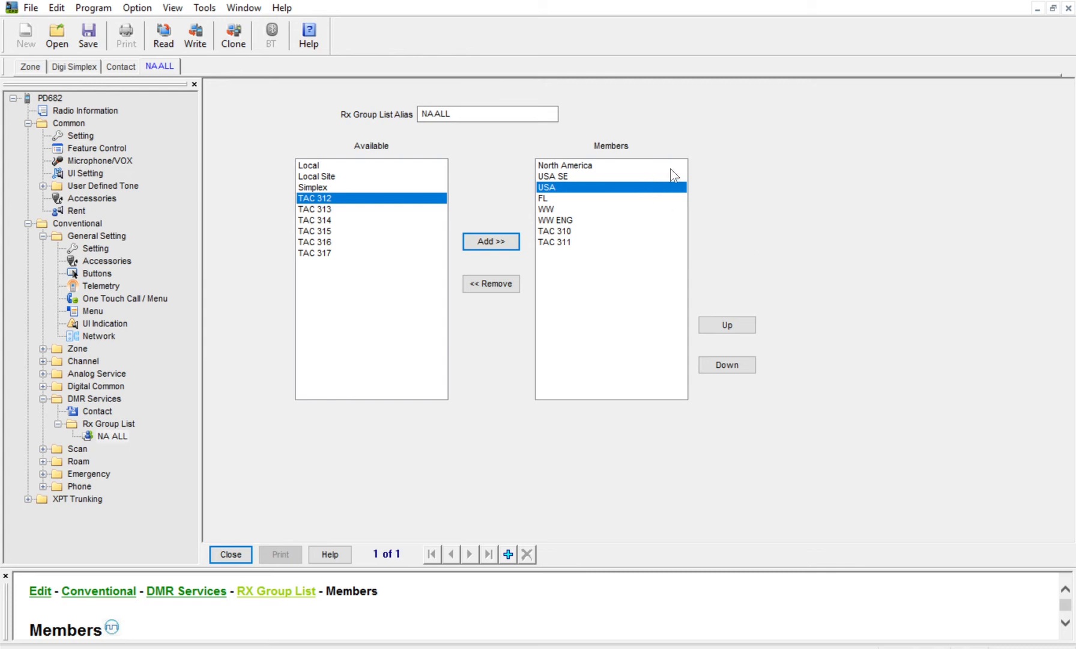
left_click(643, 163)
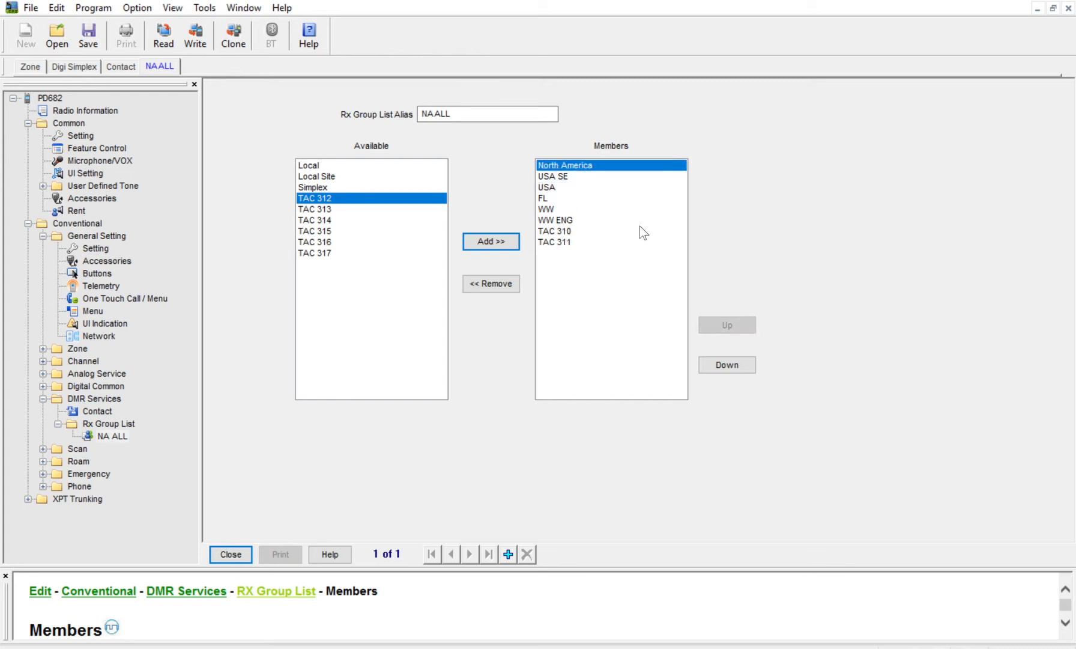
left_click(549, 183)
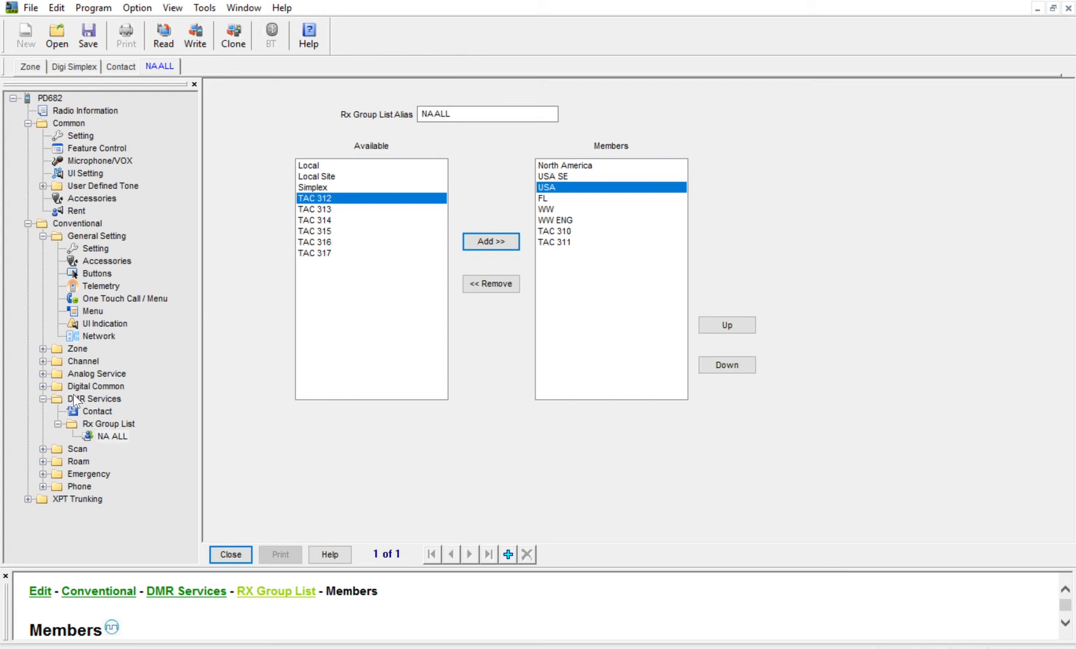
left_click(94, 408)
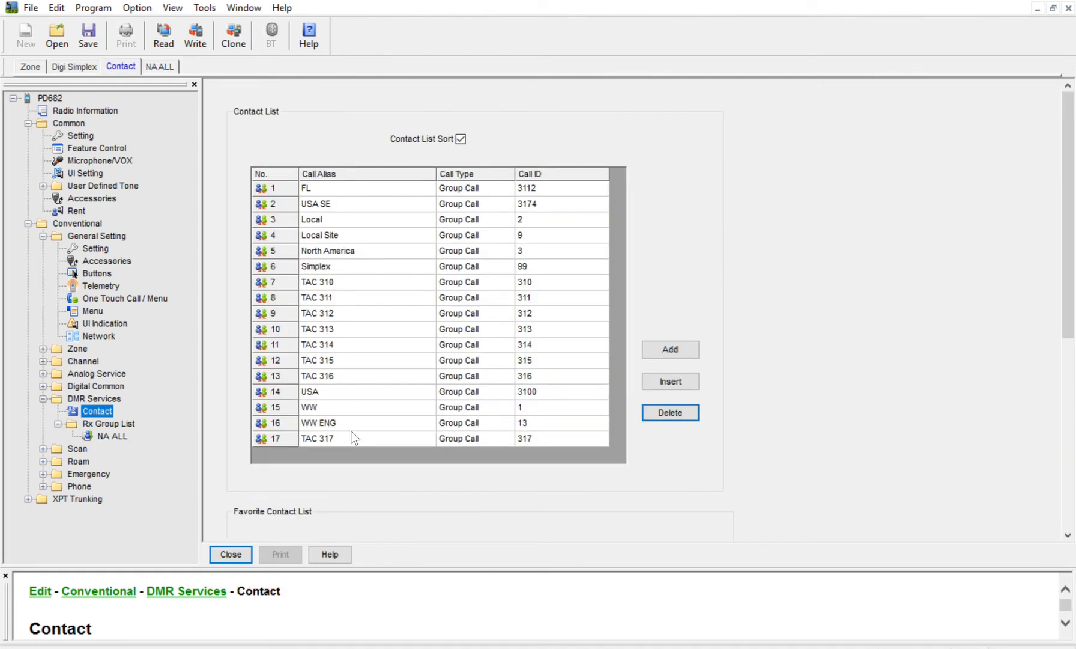
Collapse DMR Services and expand Conventional > Channel > Digital Channel, then step through WEL NA to WEL USA
left_click(43, 398)
left_click(27, 223)
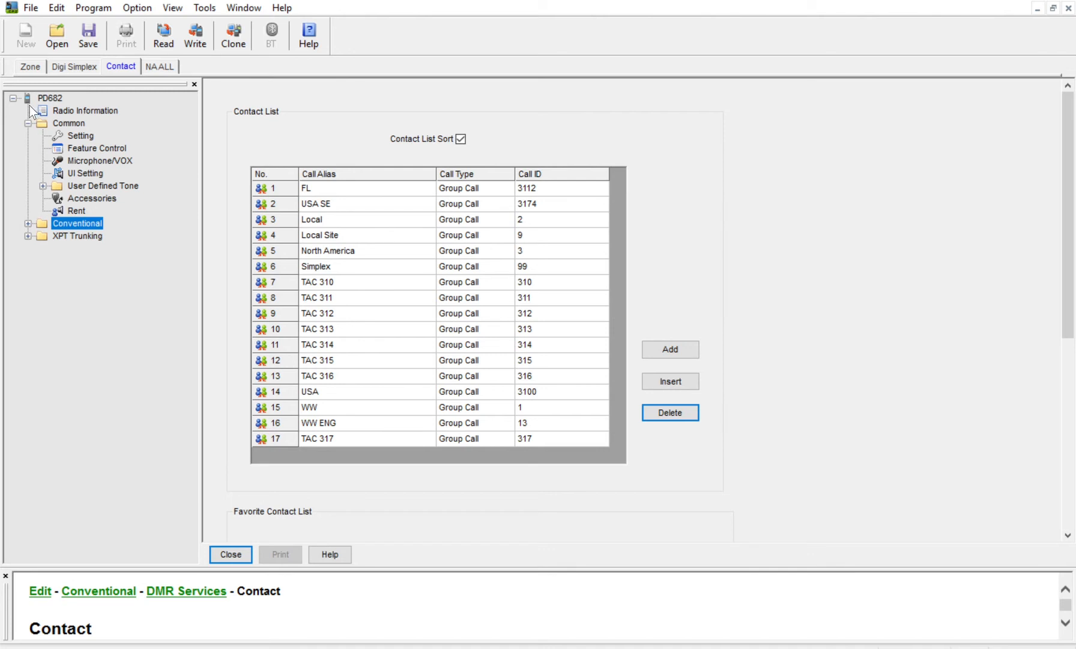
left_click(28, 123)
left_click(28, 135)
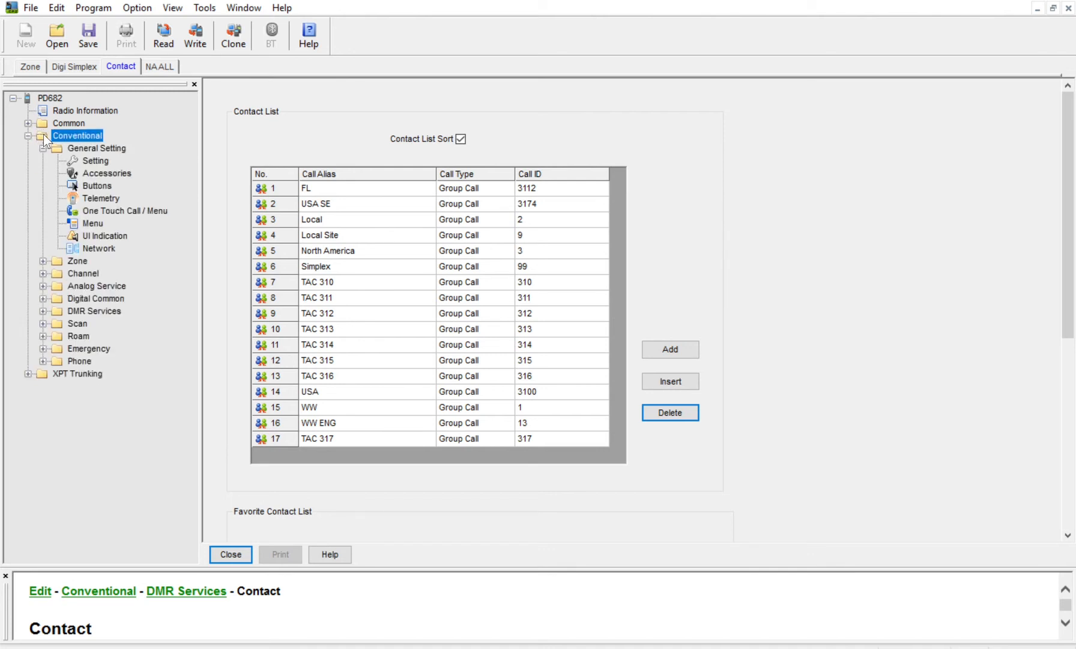
left_click(43, 148)
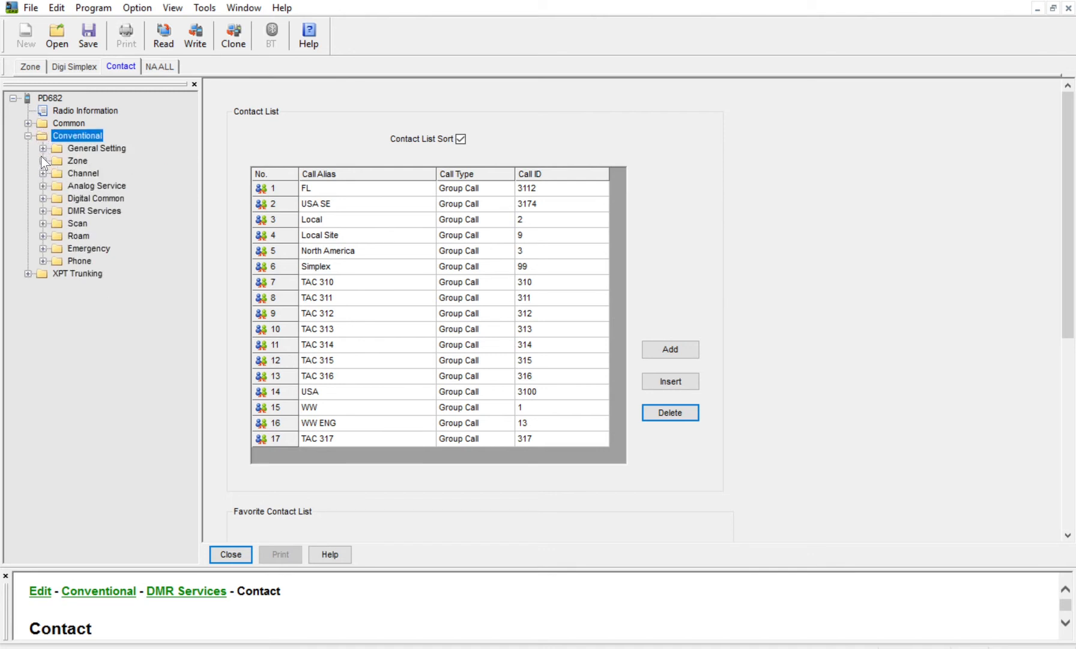
left_click(43, 173)
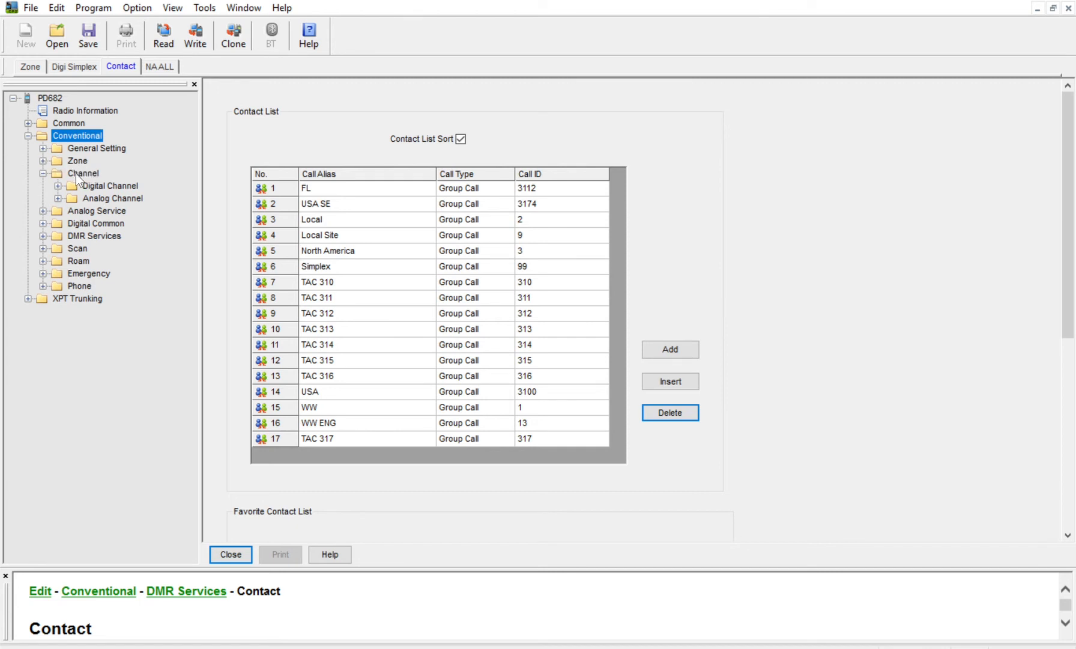
left_click(57, 185)
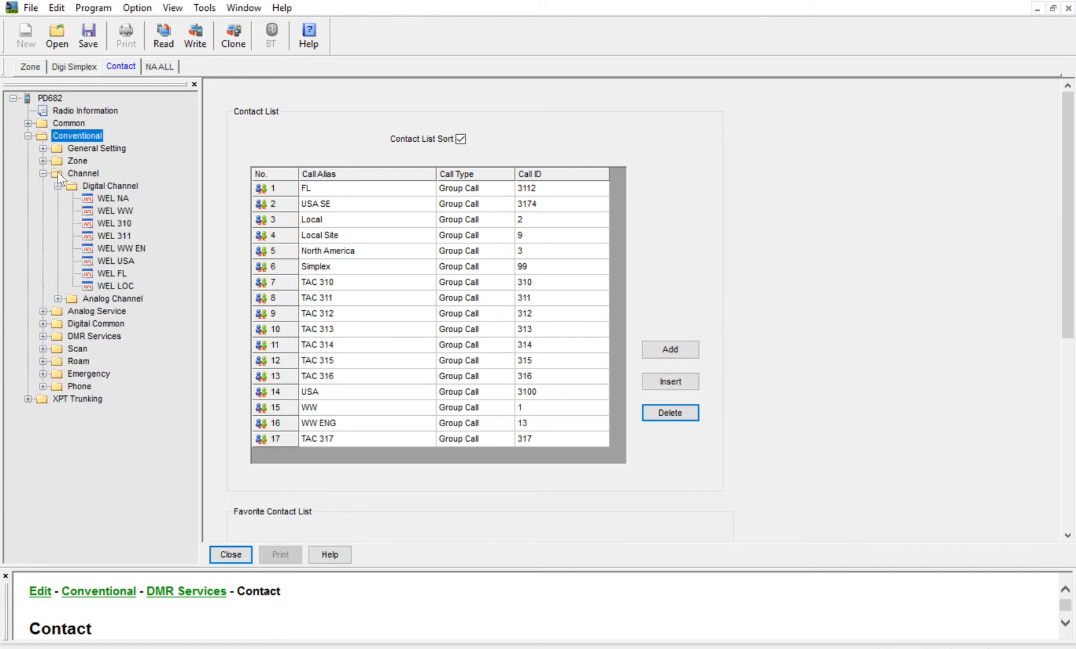
left_click(121, 197)
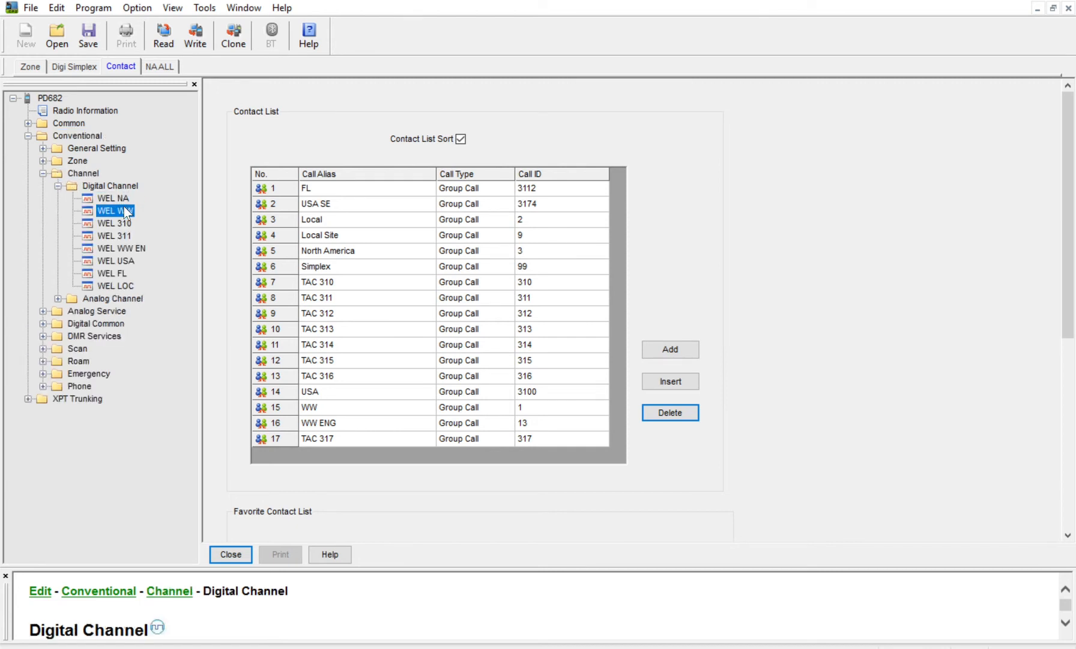
left_click(119, 246)
left_click(115, 259)
Open WEL NA's settings and scroll through its form: no scan list, IP Multi-site Connect on
double_click(114, 192)
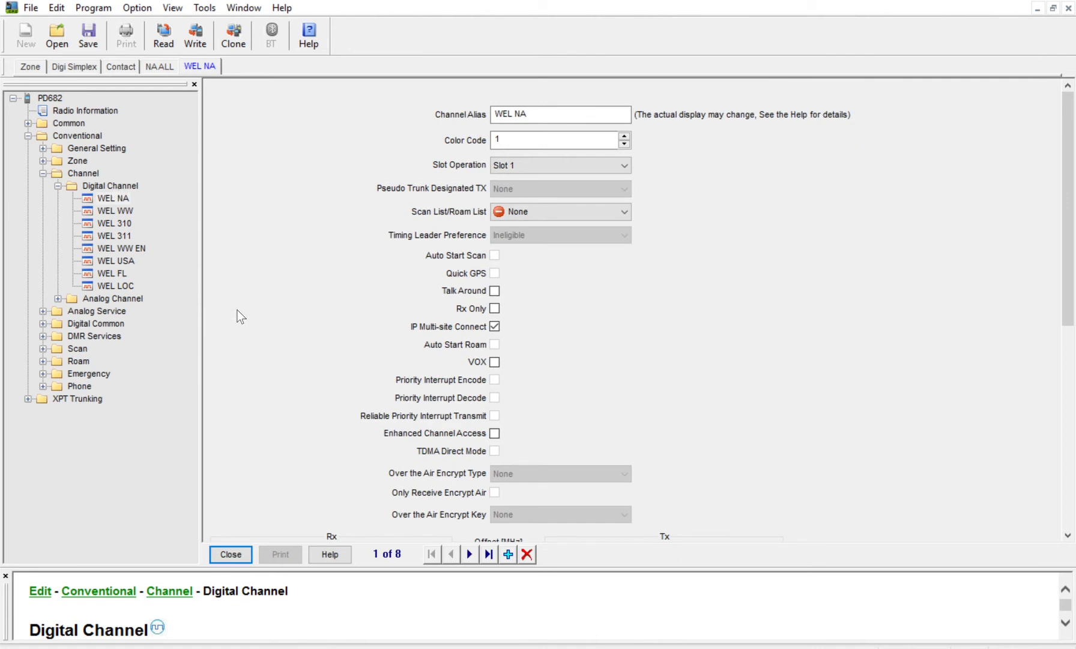
scroll(320, 371, "down", 3)
scroll(319, 367, "down", 7)
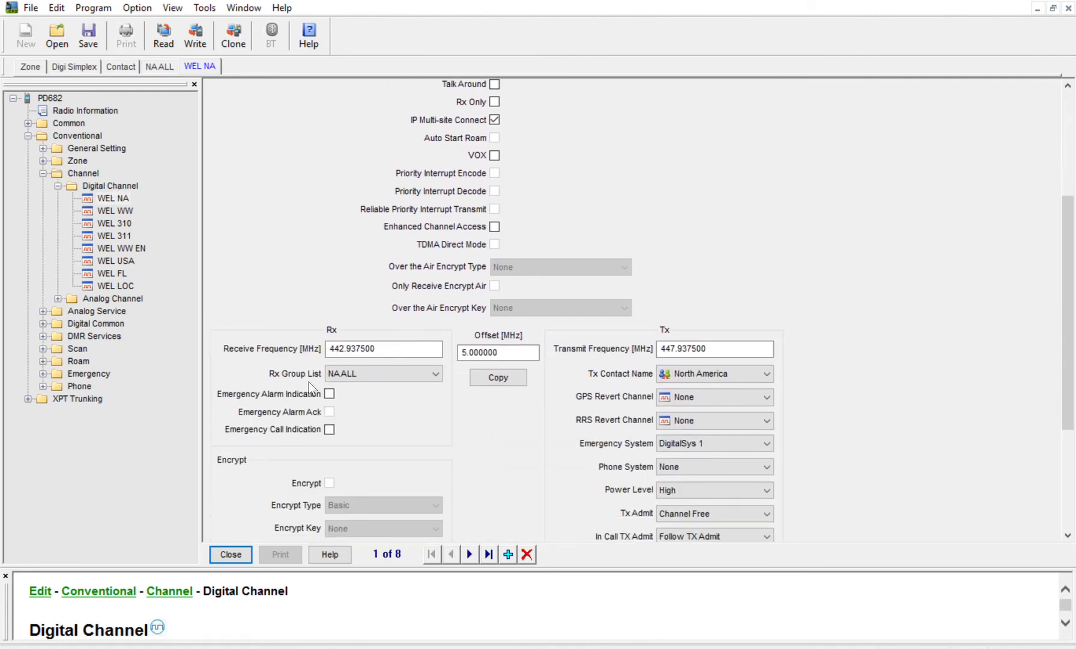
scroll(281, 430, "down", 2)
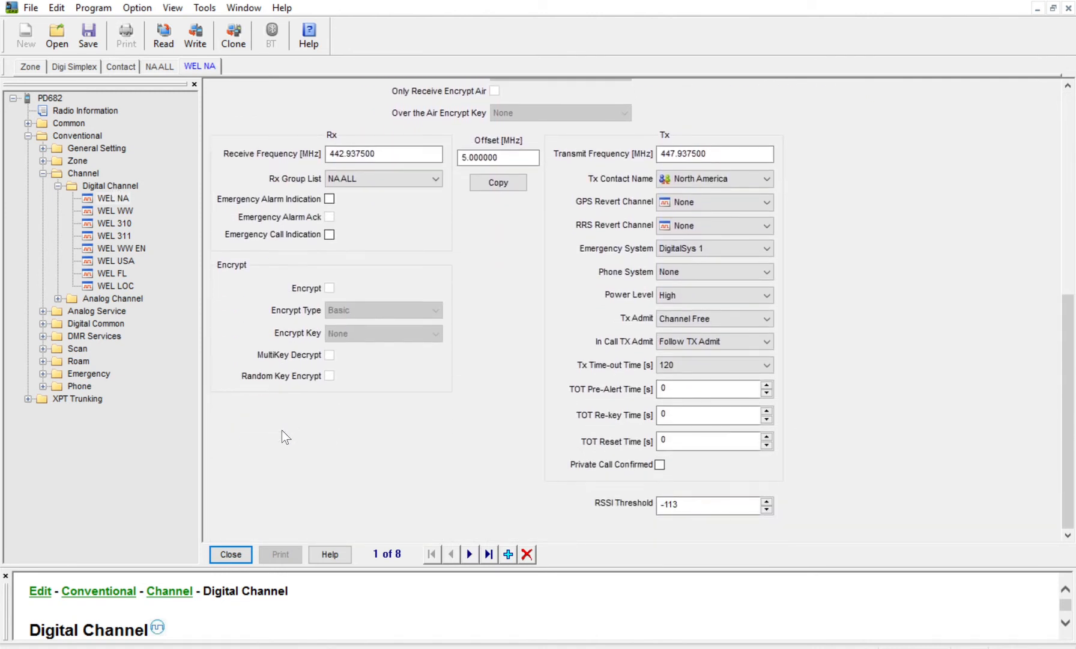
scroll(282, 430, "up", 8)
scroll(282, 429, "up", 3)
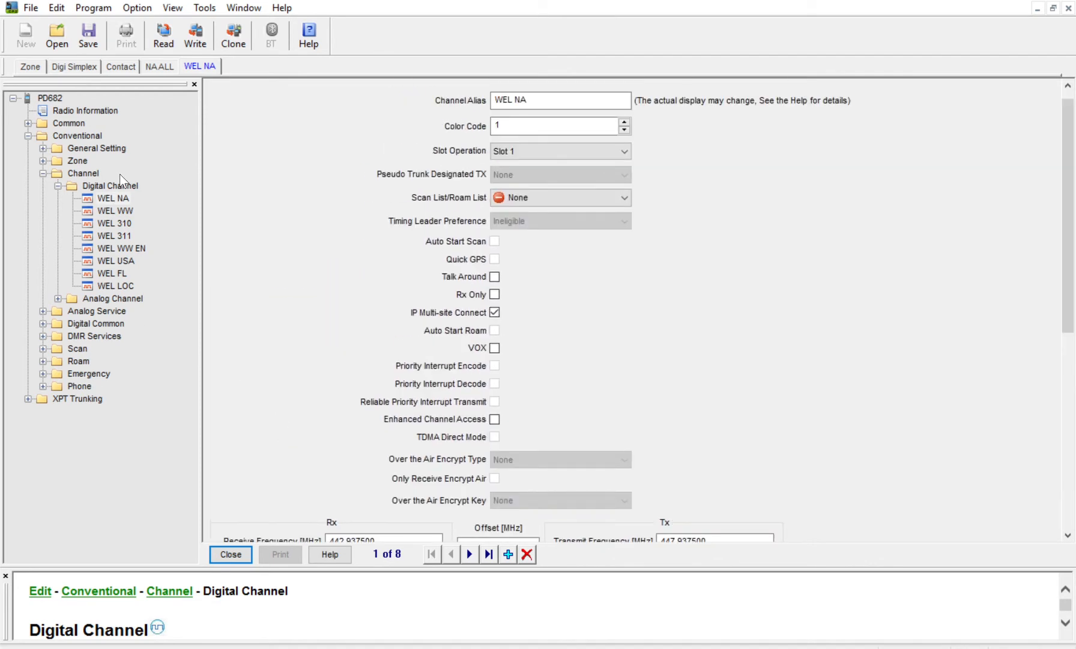
left_click(257, 185)
scroll(297, 361, "down", 3)
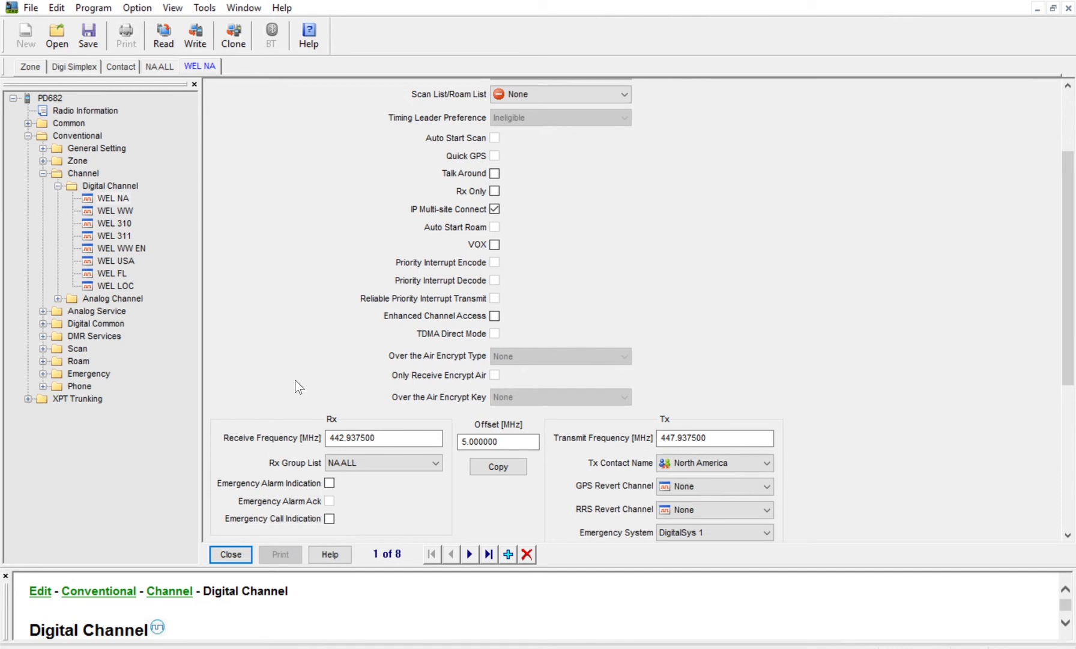
scroll(299, 387, "down", 5)
scroll(317, 439, "up", 8)
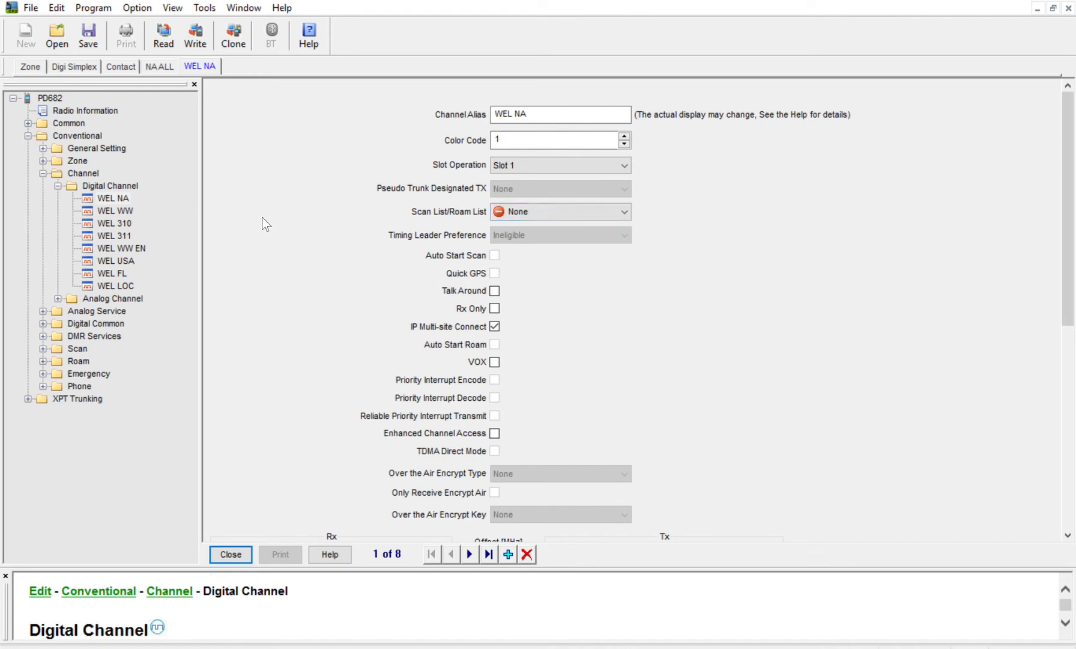
Step through the WEL digital channels from WEL NA down to WEL USA
left_click(110, 200)
left_click(109, 220)
left_click(110, 247)
left_click(109, 258)
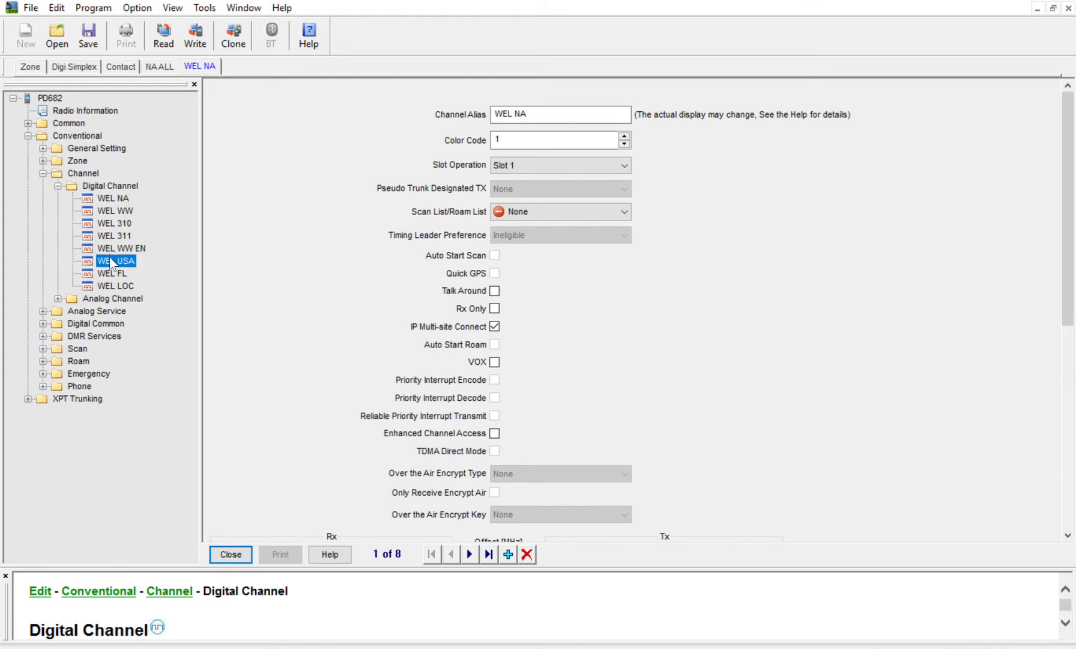
Add a new digital channel CH D1 from the Digital Channel folder's Add action and review the list
left_click(114, 174)
right_click(115, 180)
left_click(133, 179)
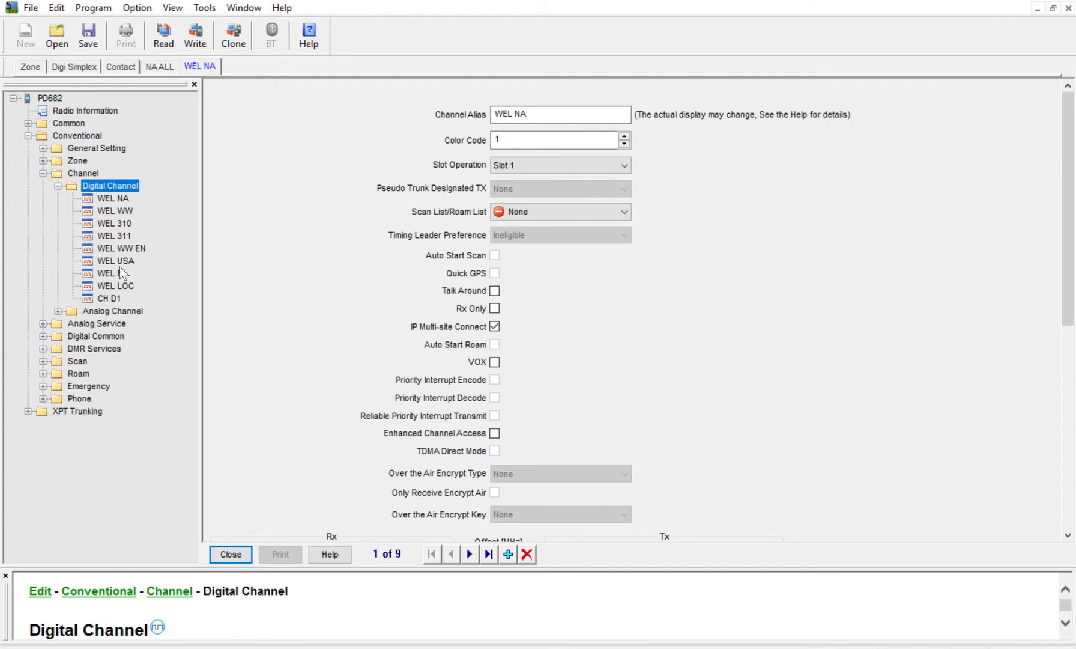
left_click(111, 293)
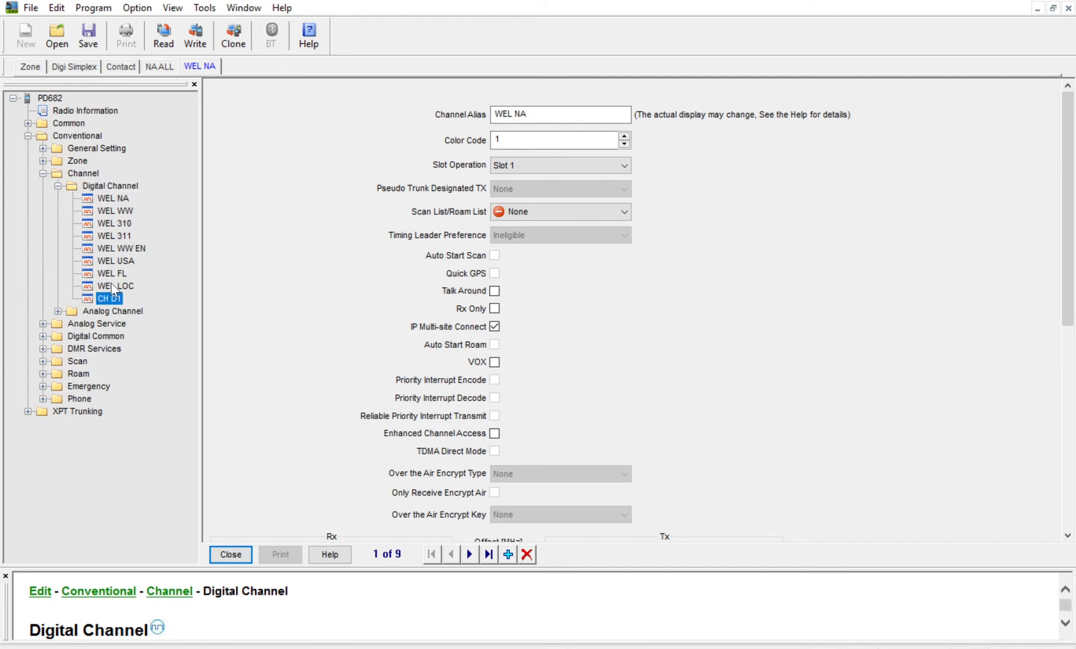
left_click(112, 191)
left_click(106, 234)
left_click(103, 247)
In the digital channel table, batch-add copies of the CH D1 channel
key("Left")
key("Left")
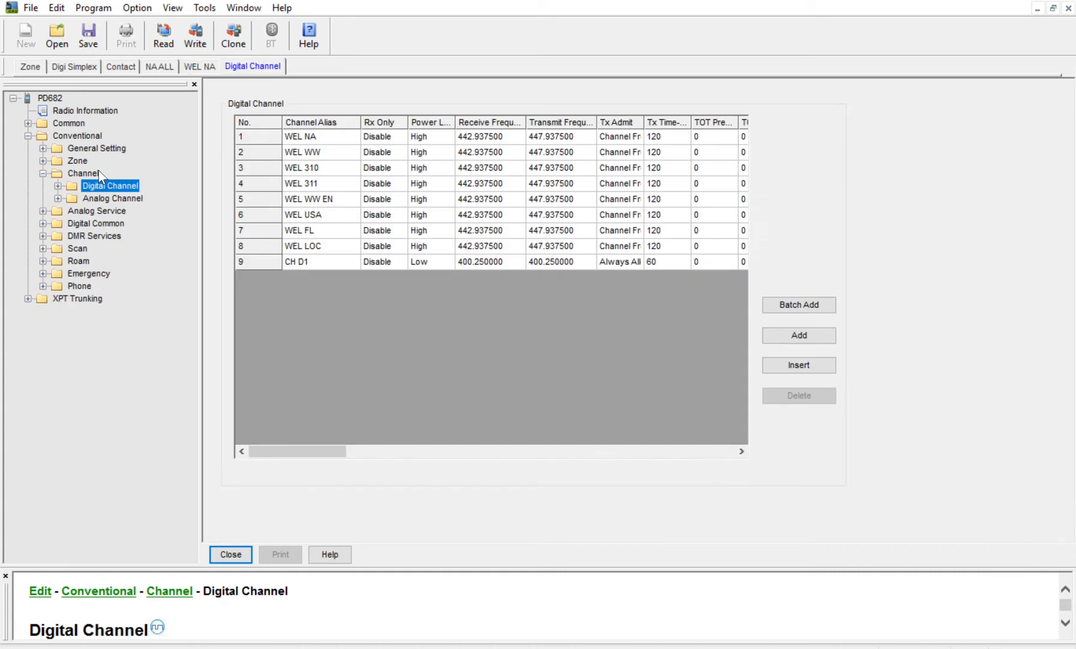
left_click(324, 259)
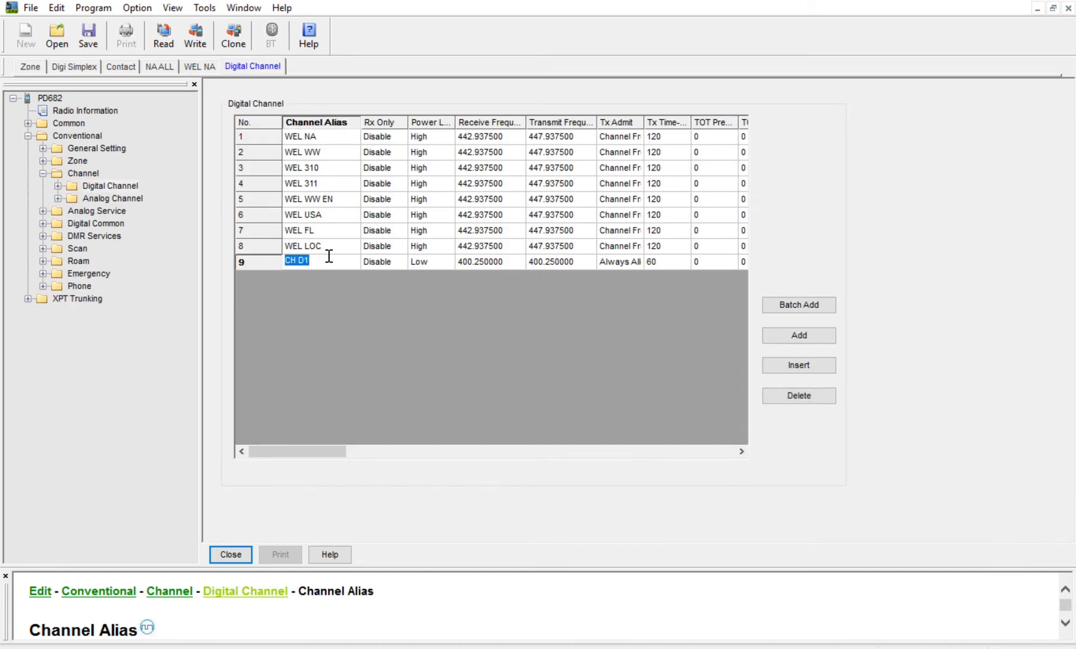
left_click(780, 297)
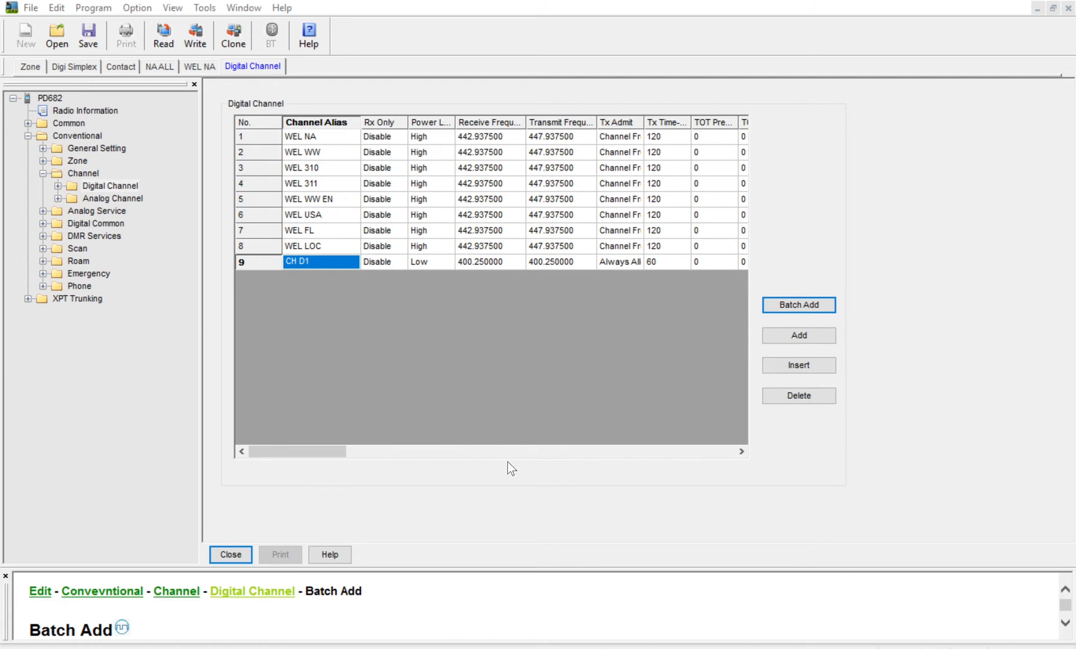
key("Insert")
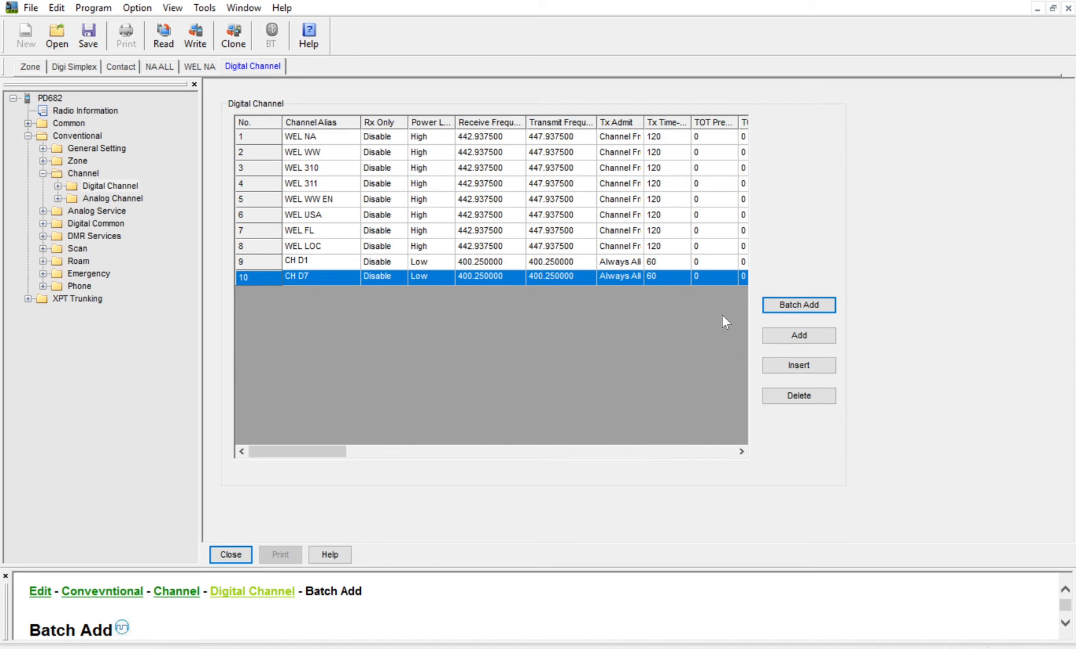
left_click(347, 251)
key("Down")
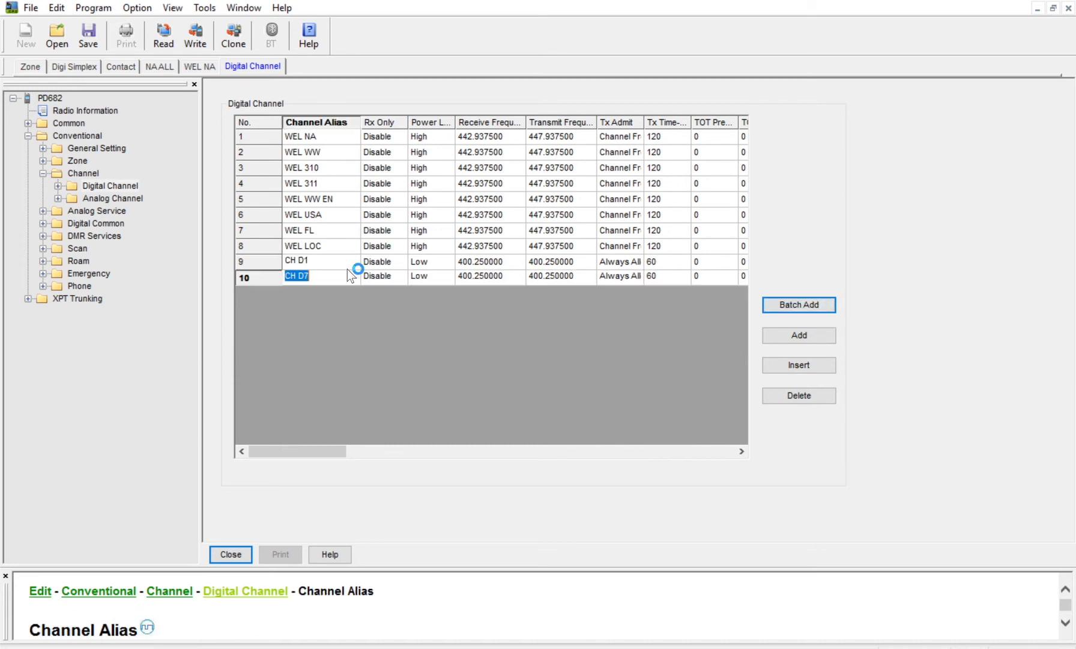
left_click(789, 299)
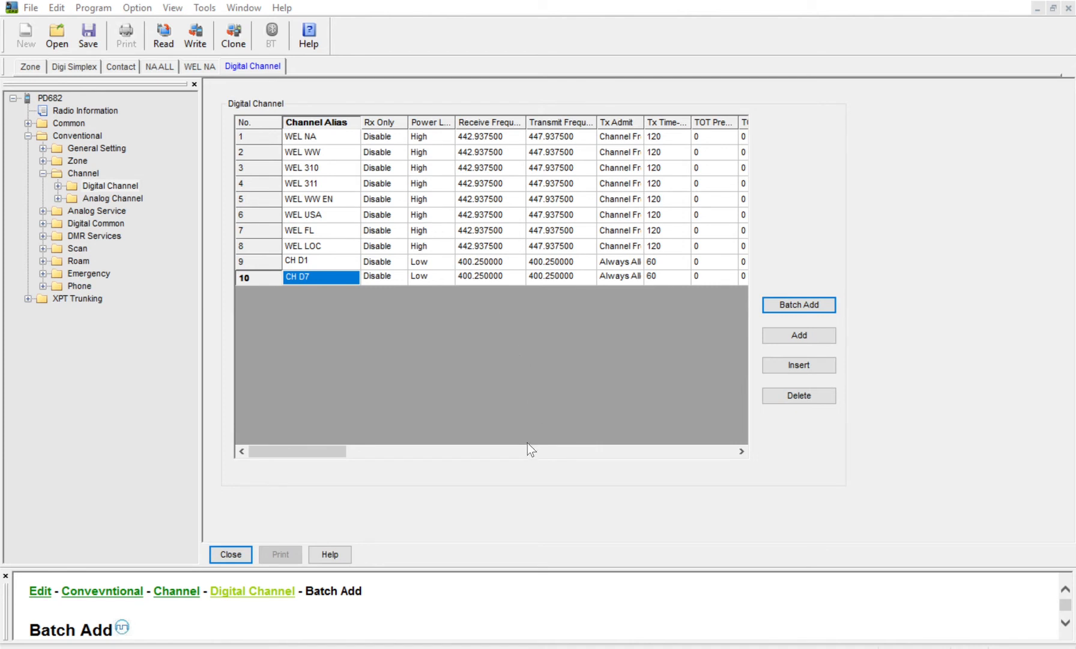
Check the new channel aliases CH D7 and CH D11–CH D16
left_click(317, 259)
key("Down")
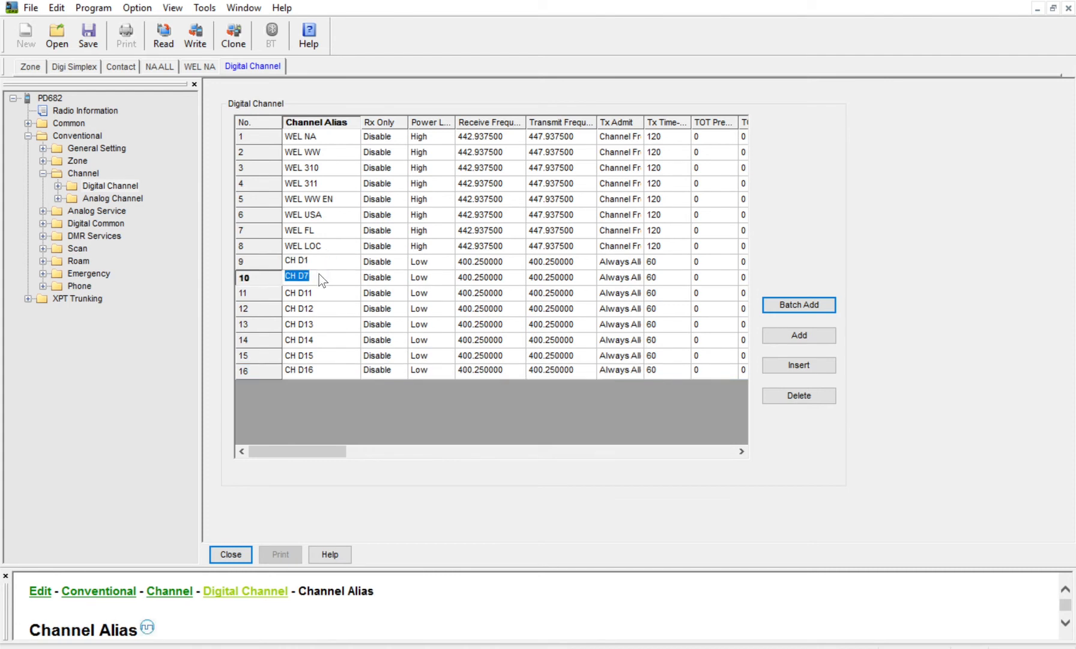
left_click(320, 293)
left_click(319, 306)
left_click(320, 323)
key("Down")
key("Down")
key("Down")
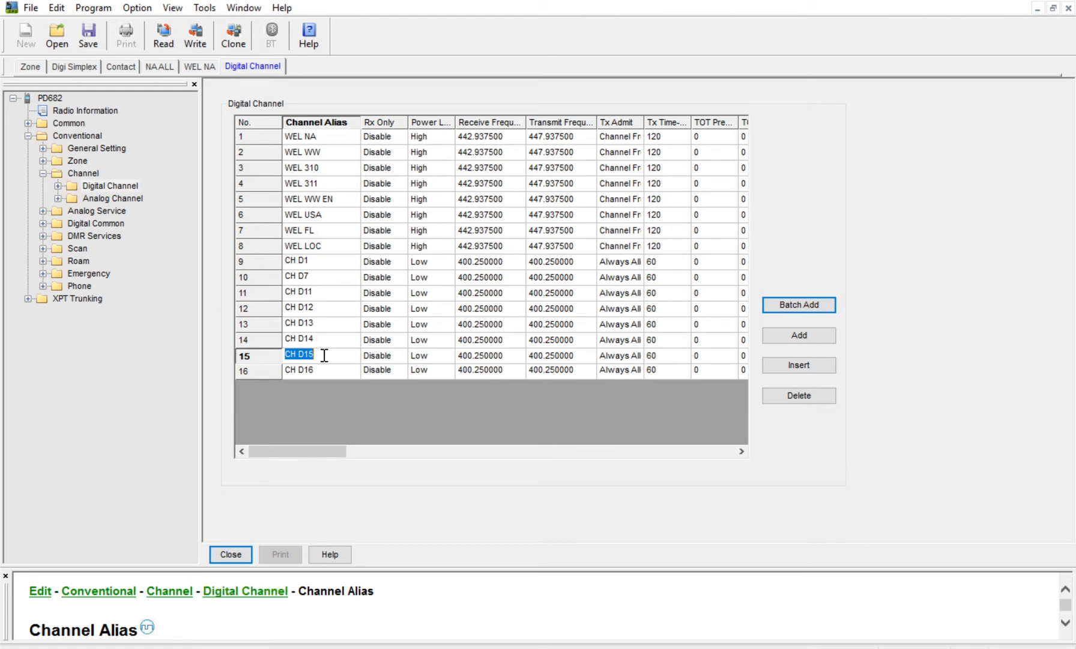
Rename the first three copied channels to WPB WW, WPB WW EN and WPB NA
left_click(318, 262)
type("WPB N")
key("BackSpace")
type("WW")
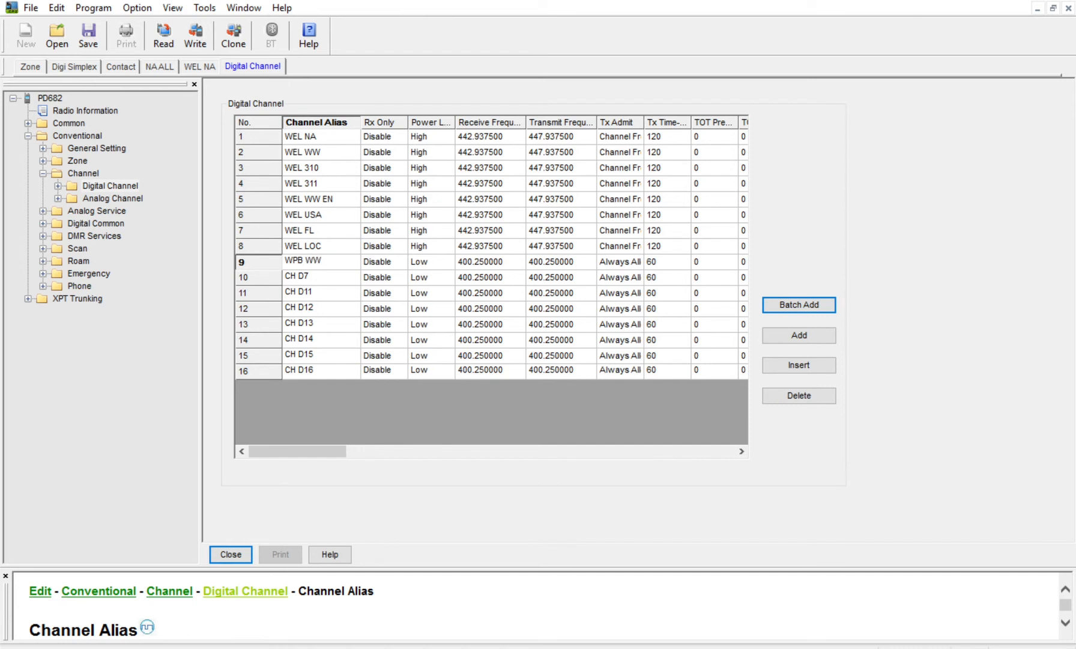
left_click(323, 270)
type("WP")
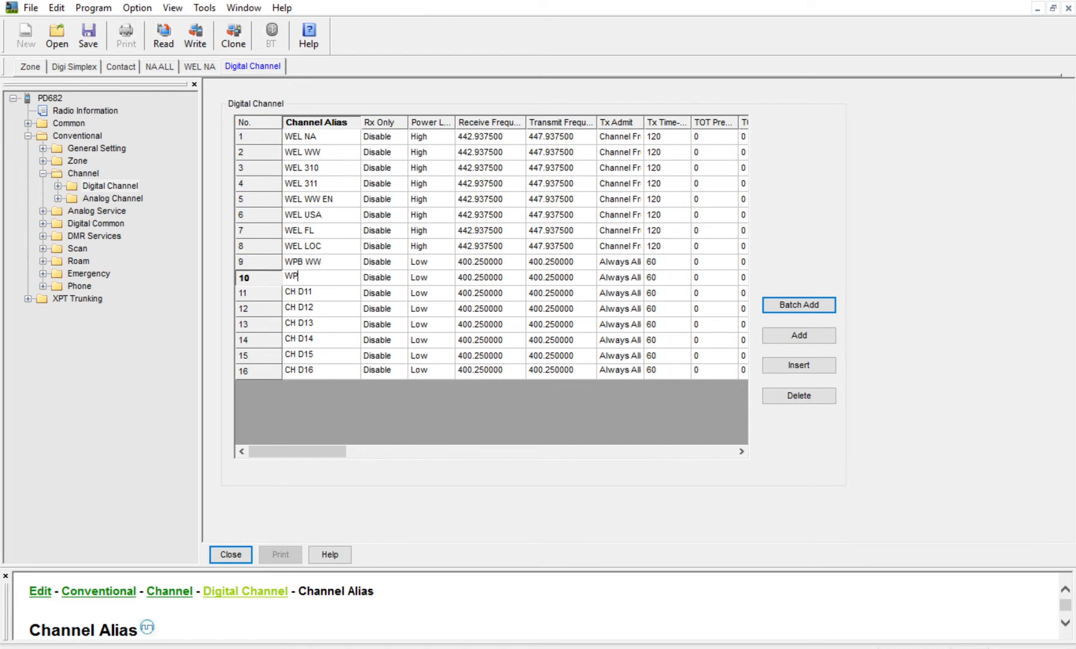
type("B WW EN")
left_click(328, 290)
type("WPB")
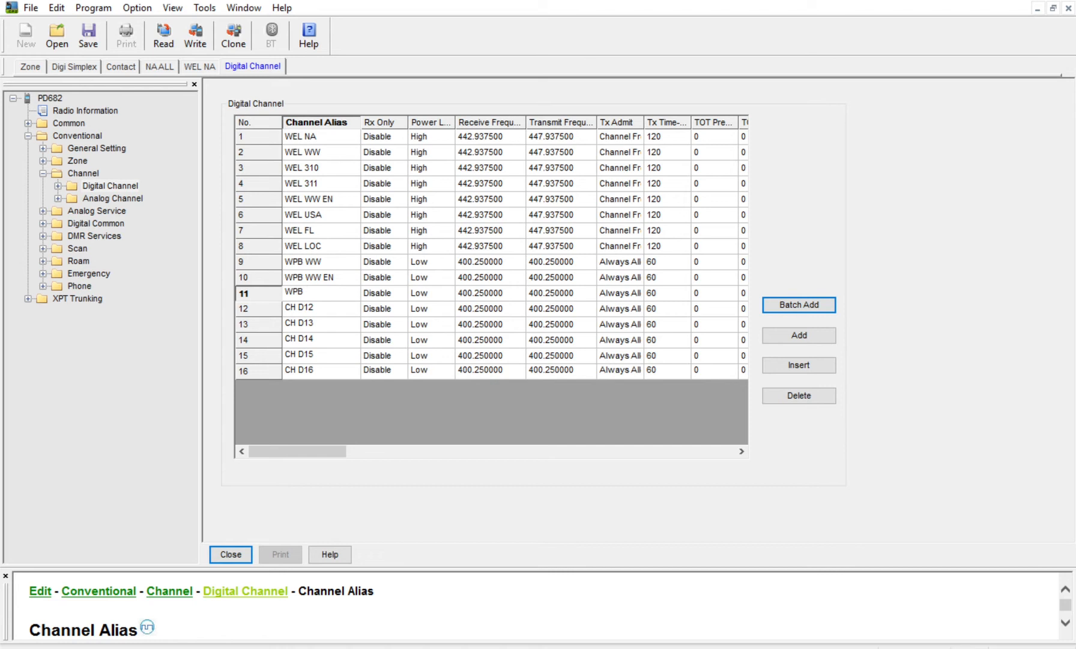
type(" NA")
Rename the next three channels to WPB USA, WPB SE USA and WPB TAC 310
key("Return")
type("WP")
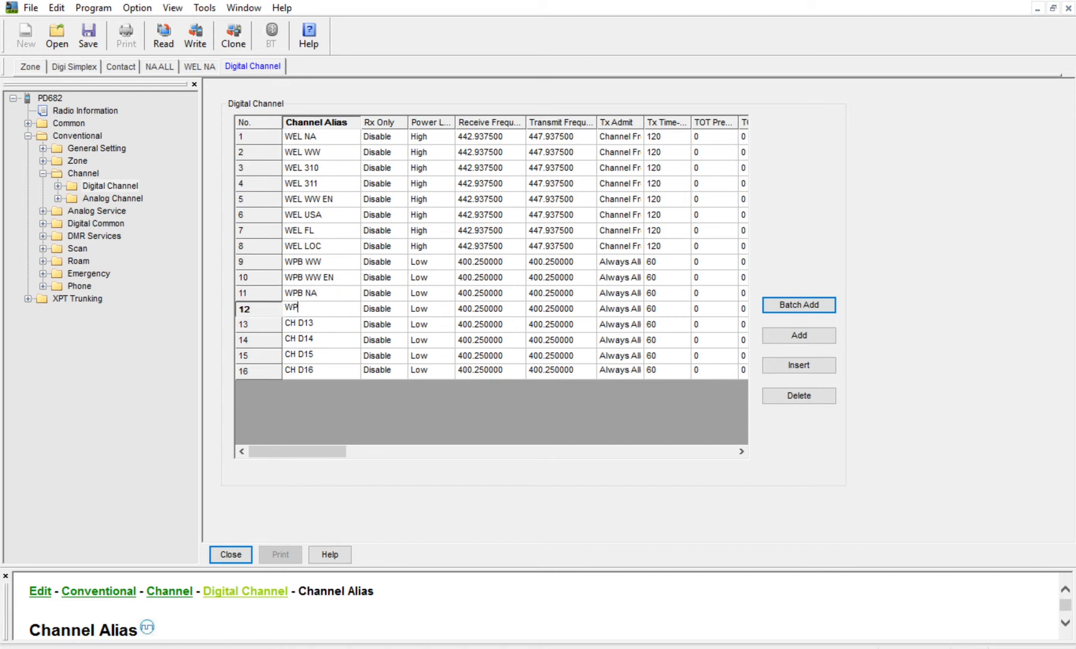
type("B SE")
key("BackSpace")
key("BackSpace")
type("USA")
left_click(326, 318)
type("WP")
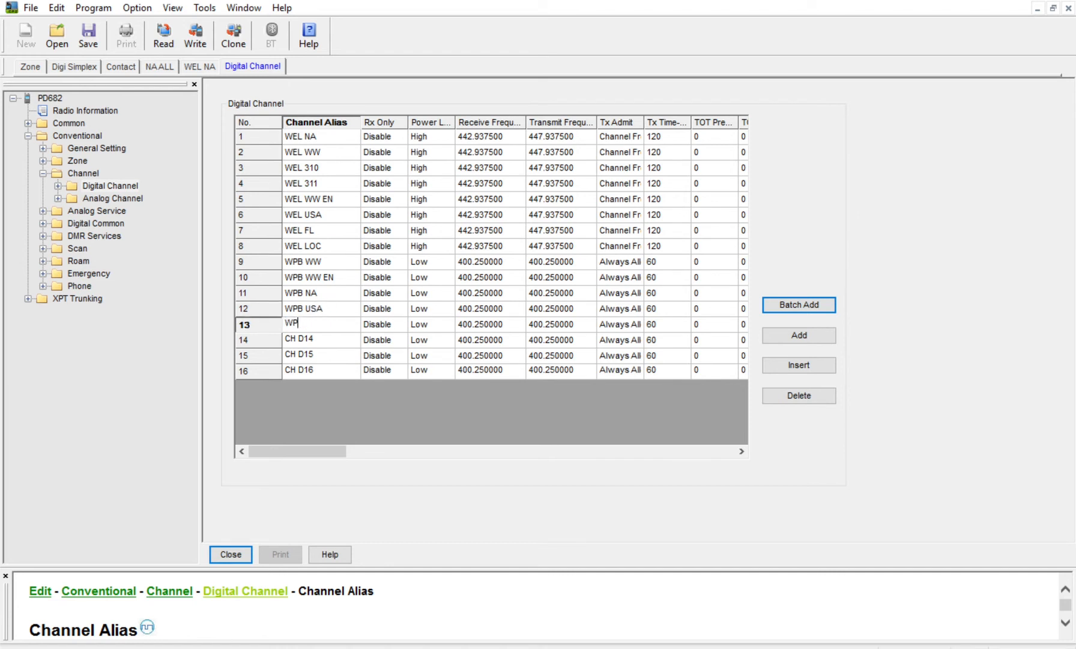
type("B SE USA")
left_click(327, 336)
type("WPB TAC")
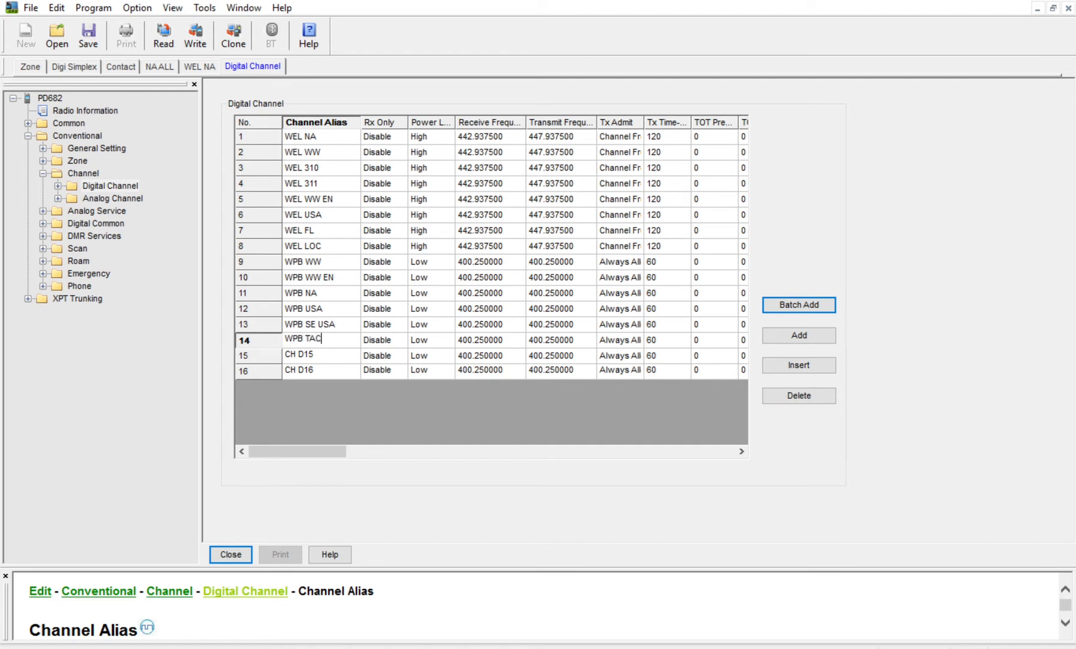
type(" 310")
Rename the last two channels to WPB TAC 311 and WPB LOC
left_click(330, 354)
type("WPB TAC 310")
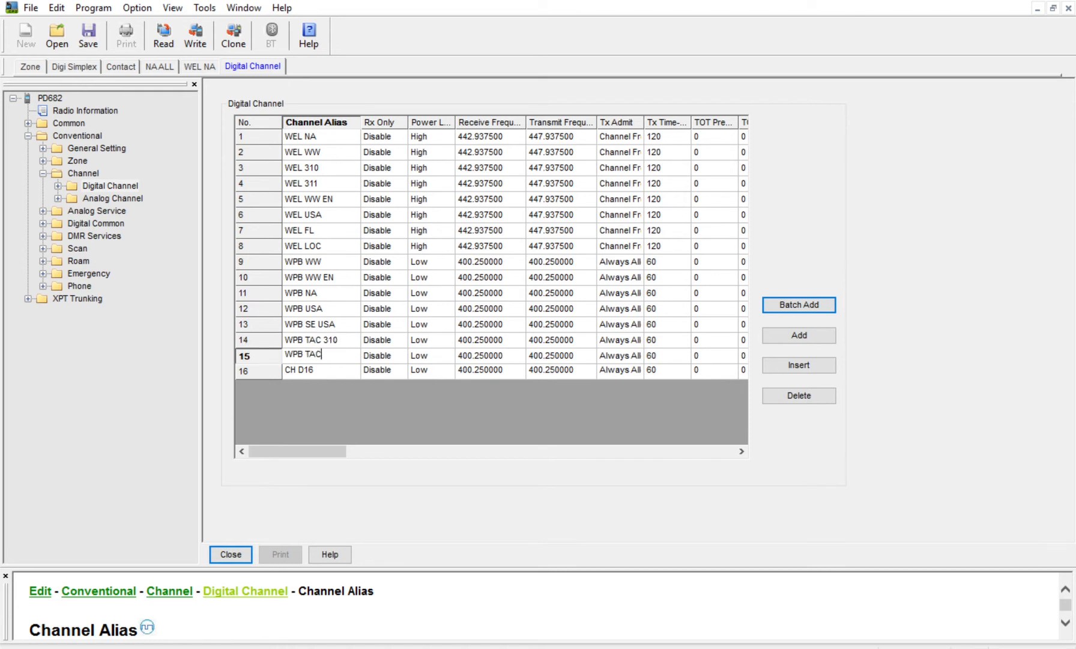
left_click(515, 349)
left_click(338, 343)
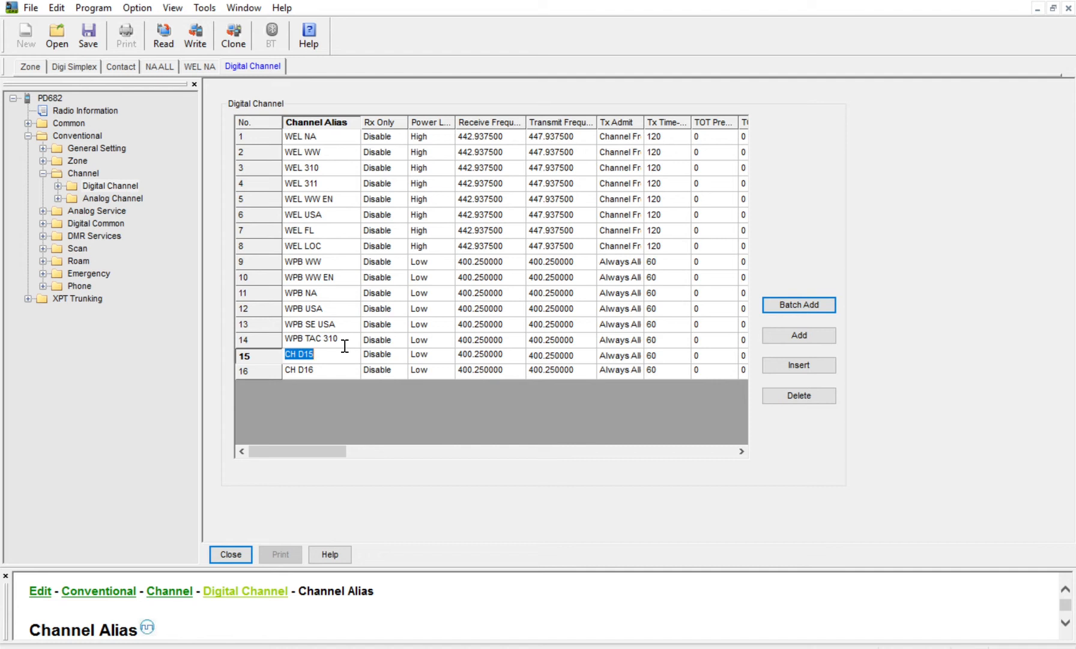
type("WPB TAC 311")
left_click(343, 364)
type("WPB TAC")
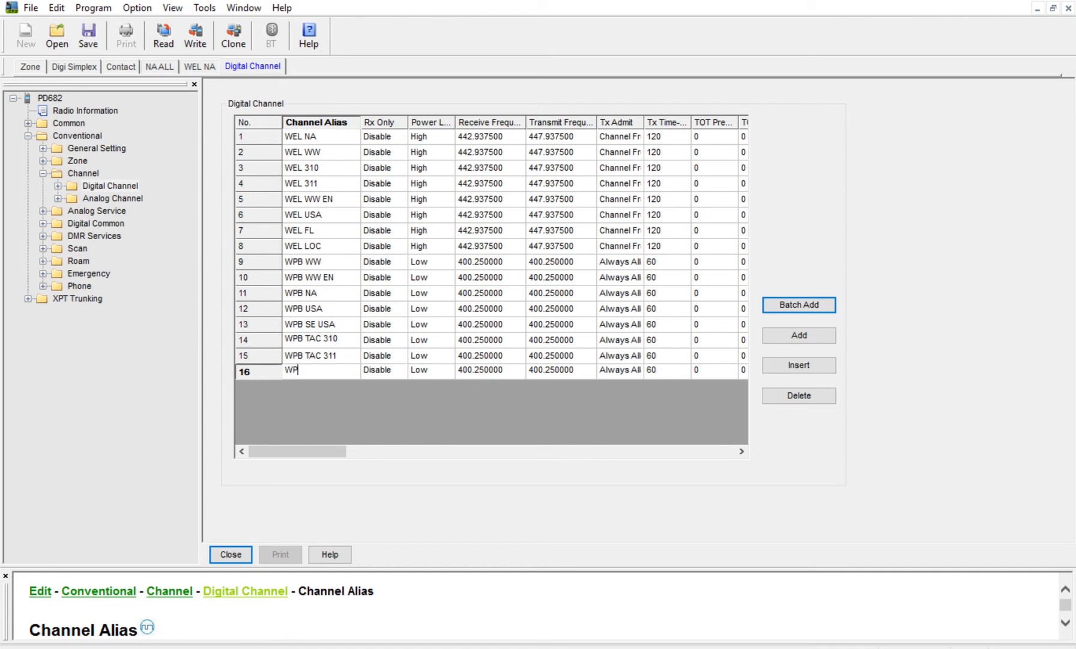
key("BackSpace")
key("BackSpace")
key("BackSpace")
key("BackSpace")
type("LOAL")
key("BackSpace")
key("BackSpace")
type("C")
key("Tab")
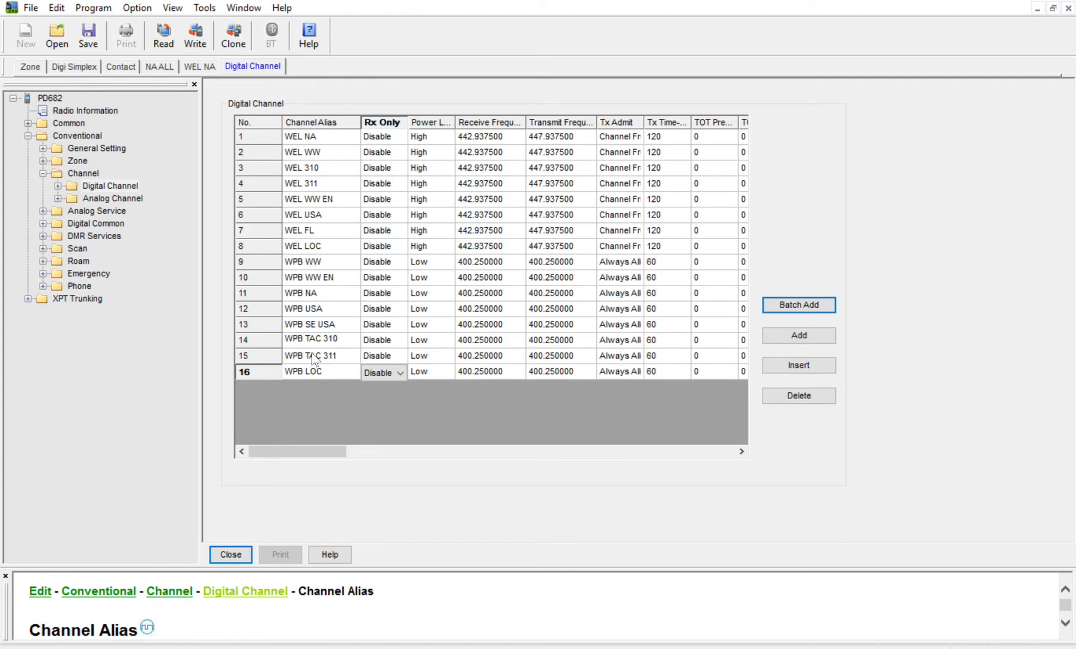
Close the channel table, Digi Simplex, WEL NA, contact list and NA ALL pages
left_click(61, 173)
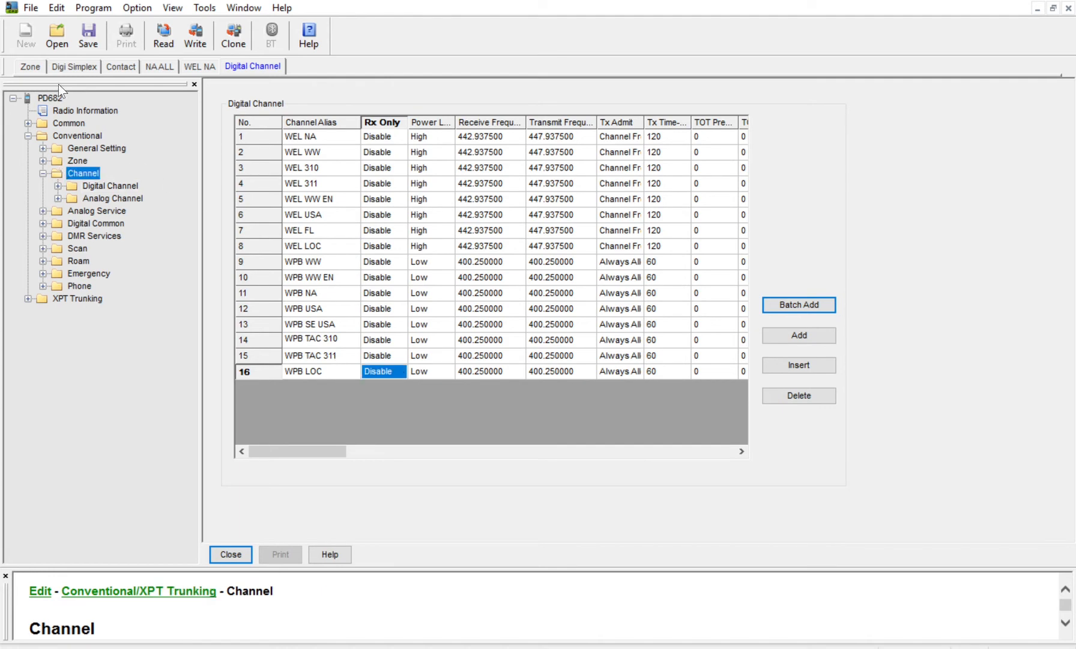
left_click(75, 65)
left_click(227, 540)
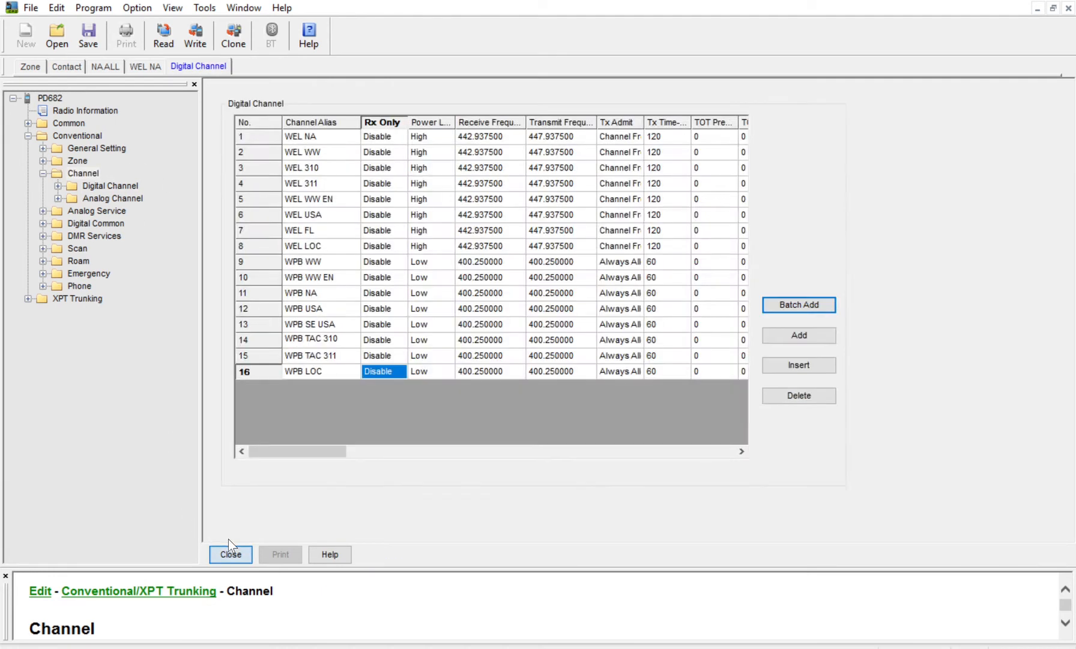
left_click(227, 540)
left_click(228, 539)
left_click(228, 540)
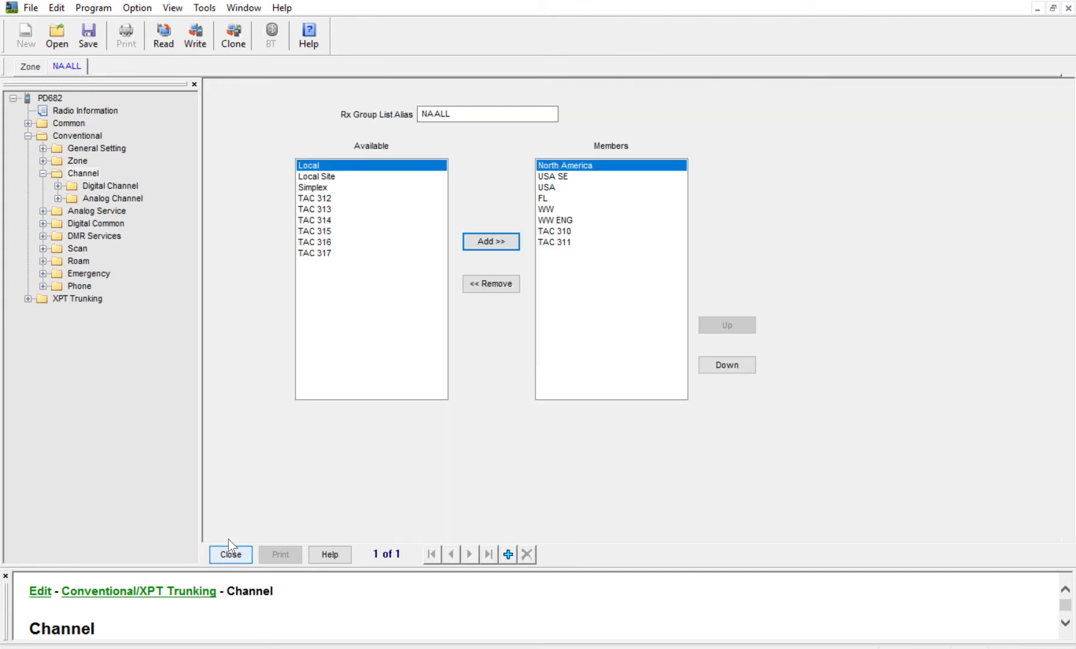
left_click(228, 540)
Open the WPB WW digital channel's settings from the channel list
left_click(60, 173)
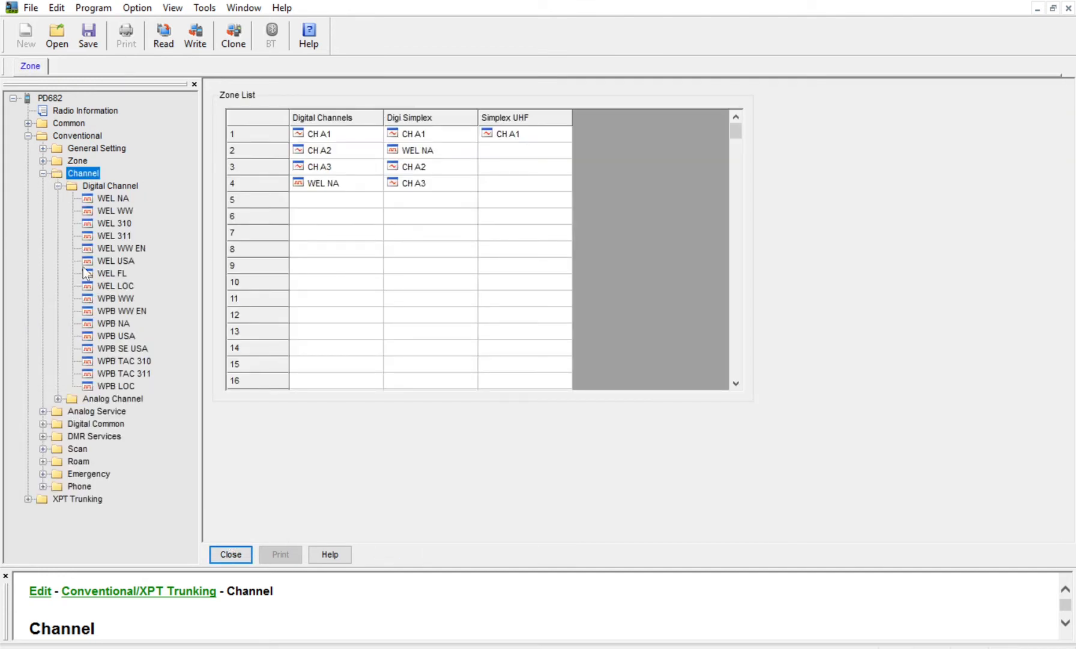
left_click(111, 297)
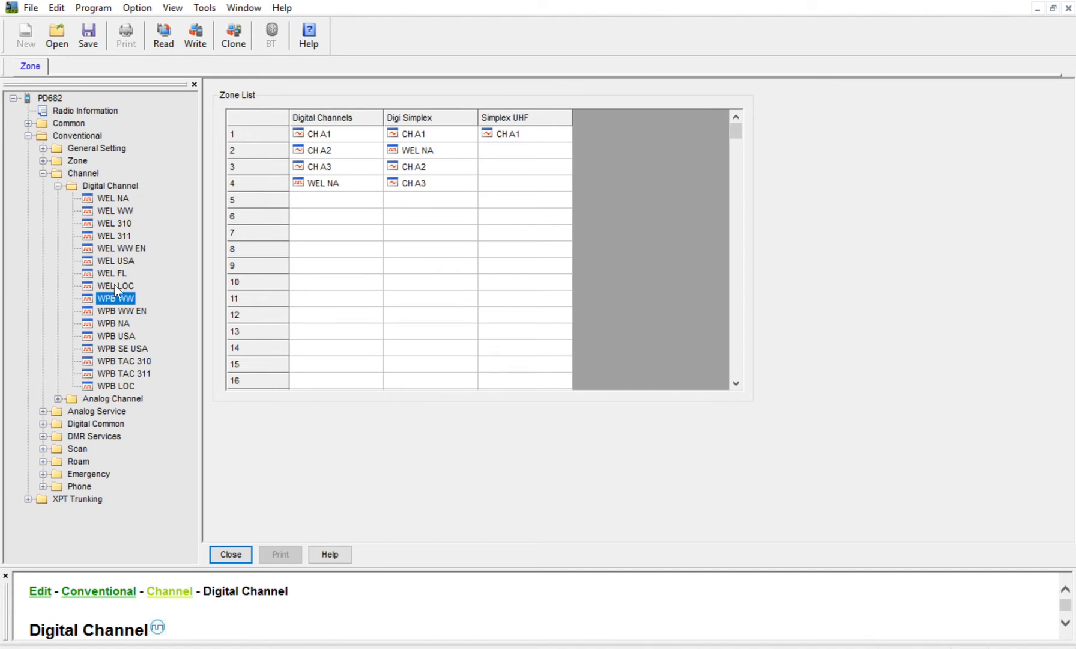
double_click(114, 284)
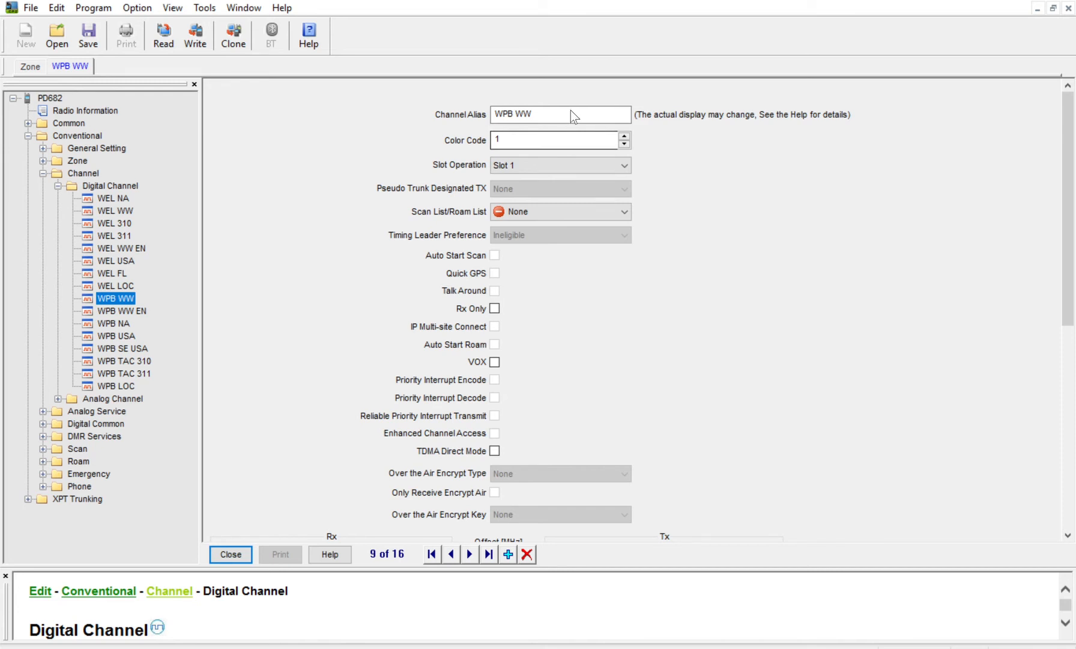
left_click(537, 133)
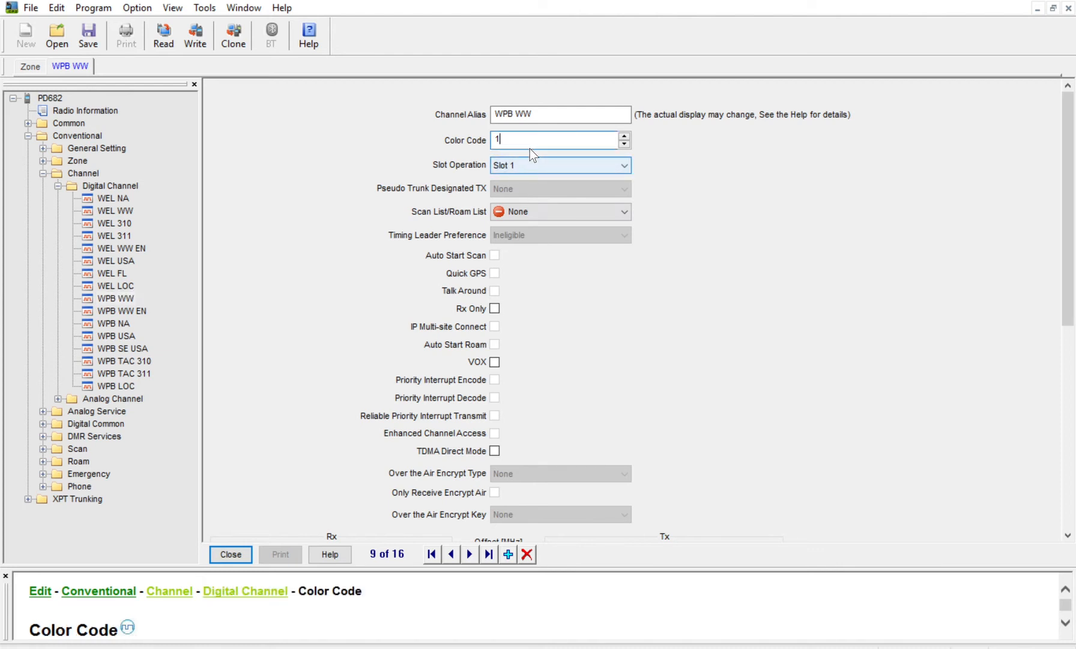
key("Tab")
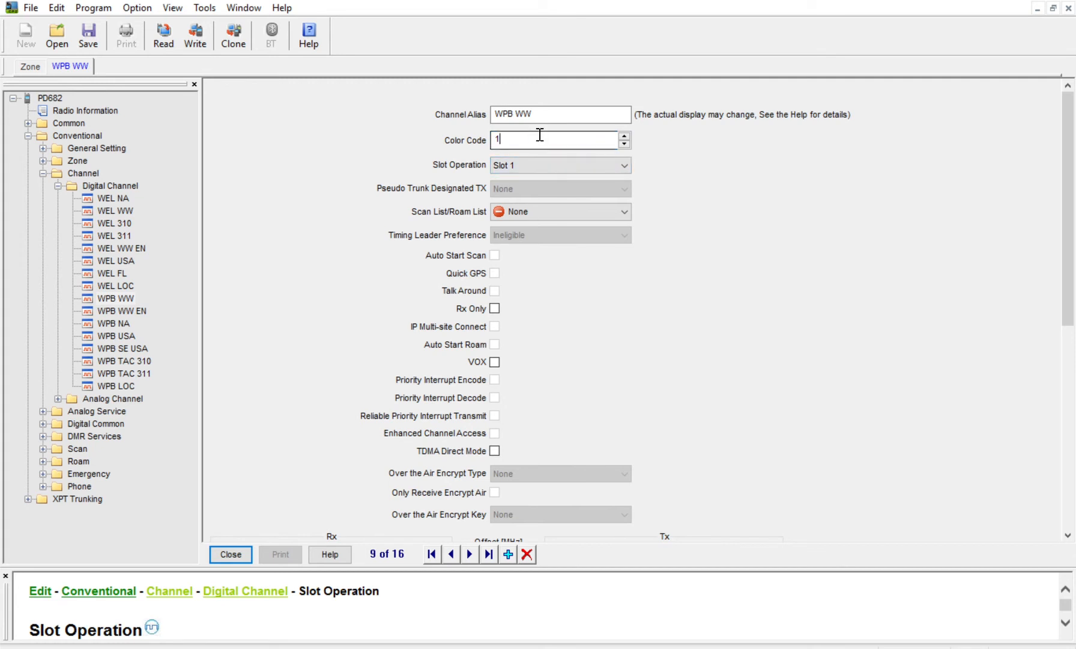
left_click(540, 134)
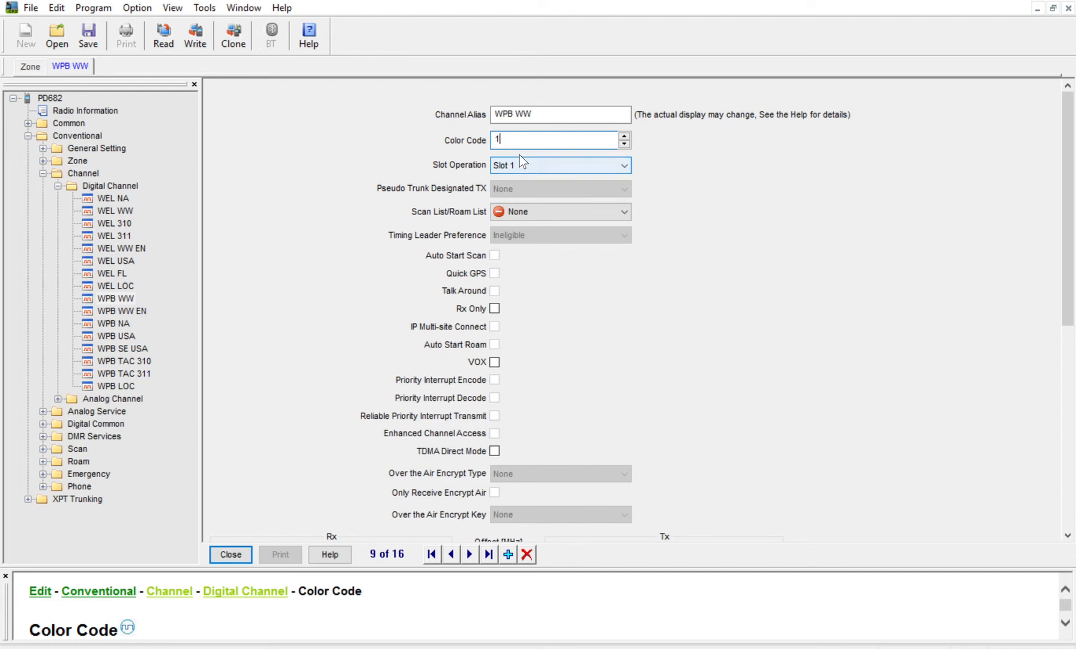
key("Tab")
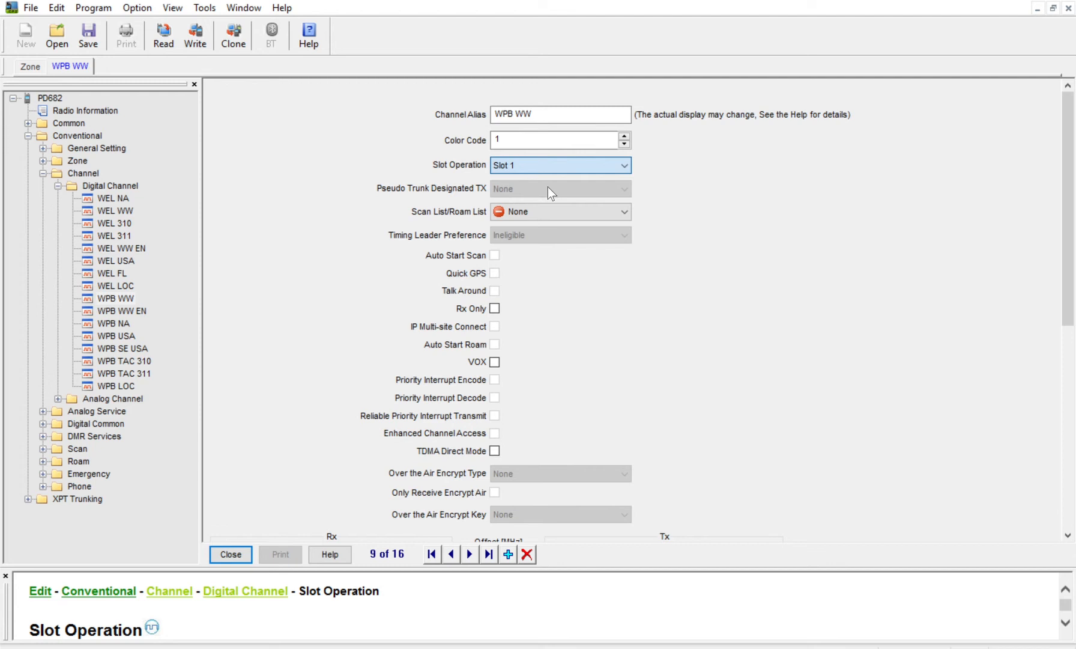
Check WPB WW's alias, Slot 1 operation and None scan list, scrolling through its form
left_click(570, 108)
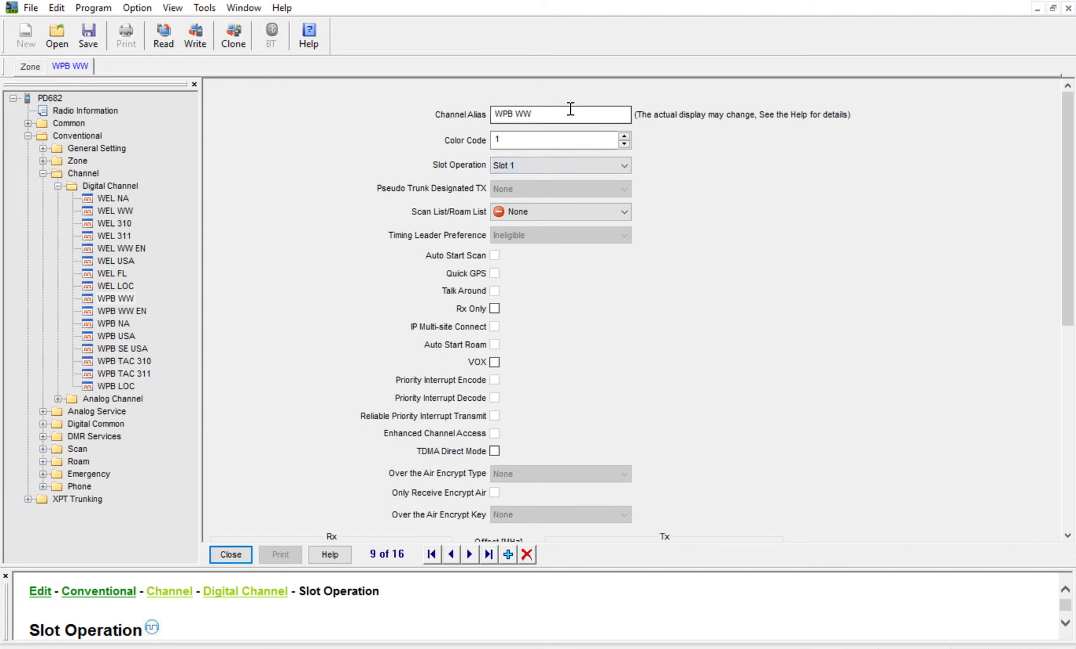
left_click(538, 161)
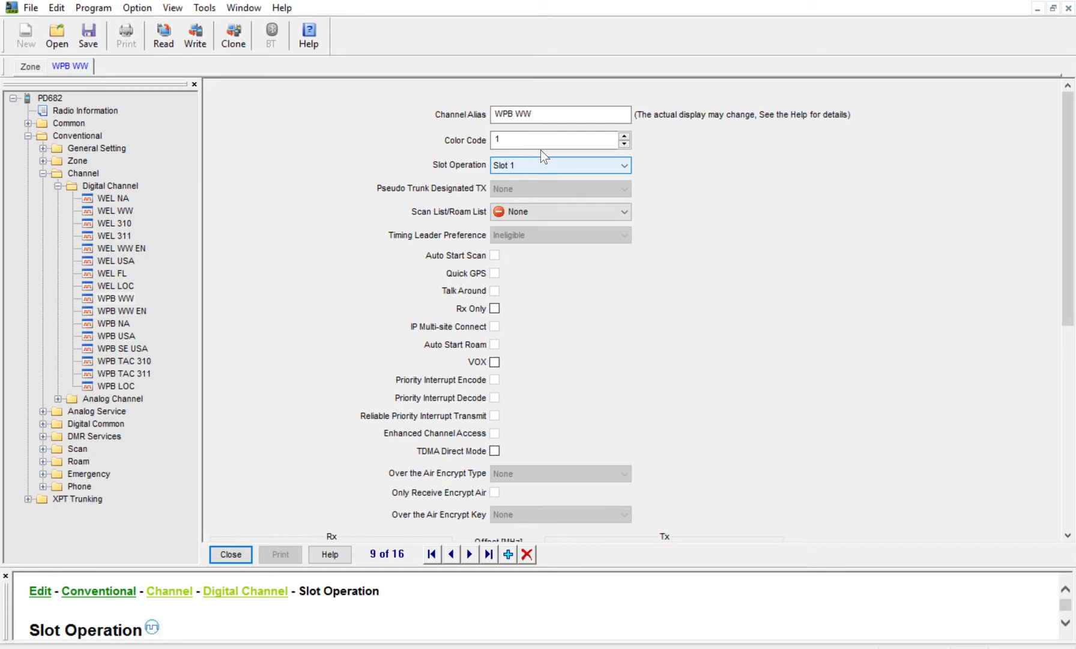
left_click(549, 113)
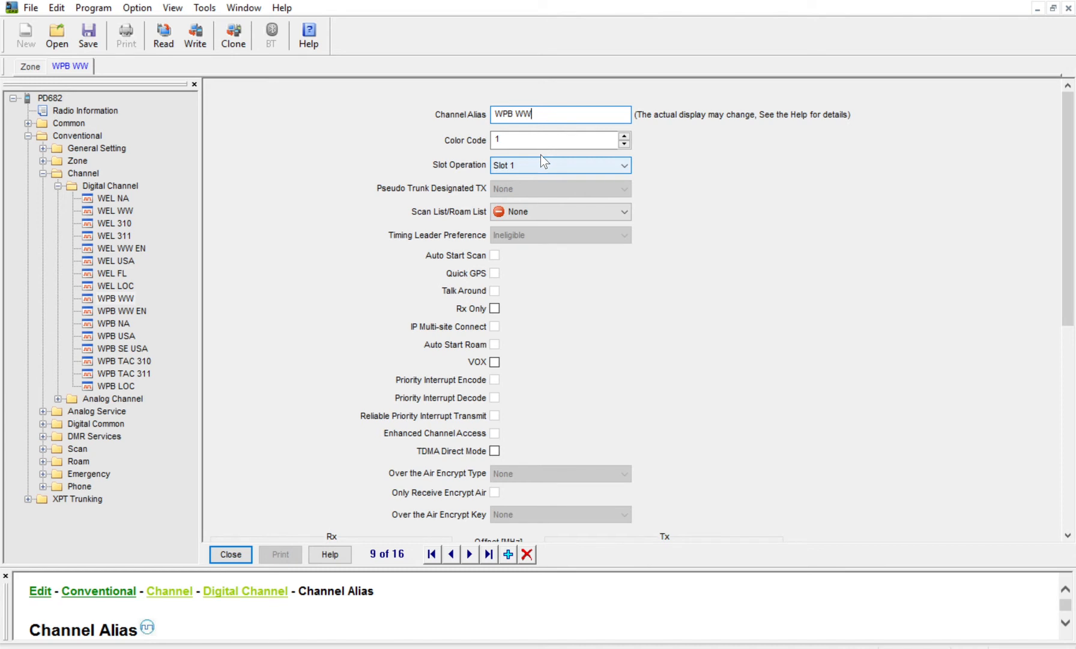
left_click(545, 204)
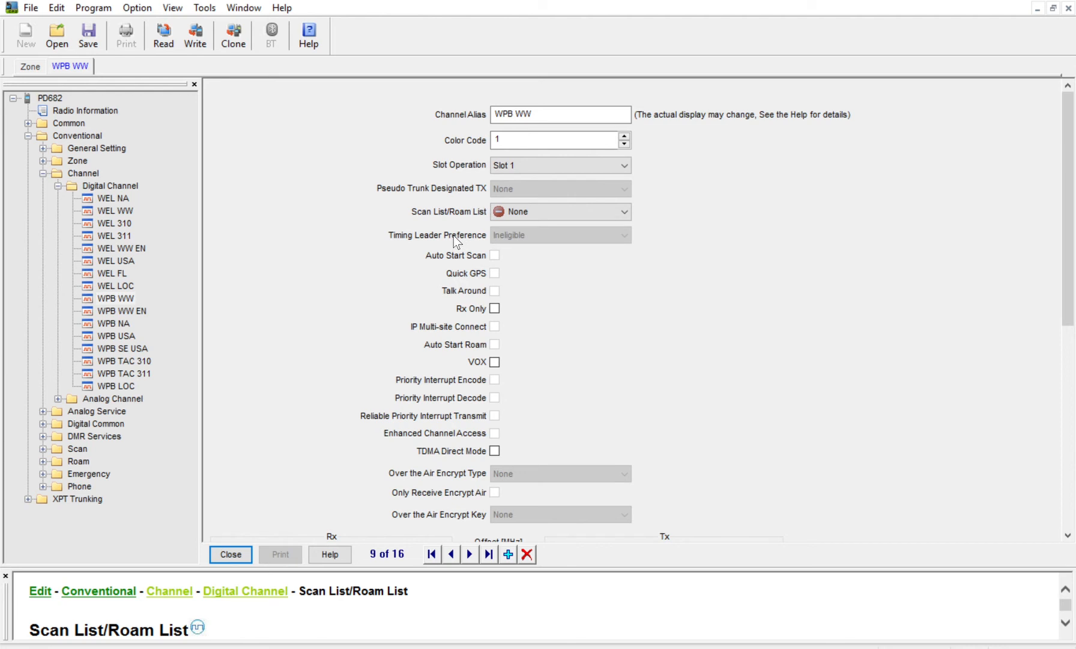
scroll(455, 237, "down", 1)
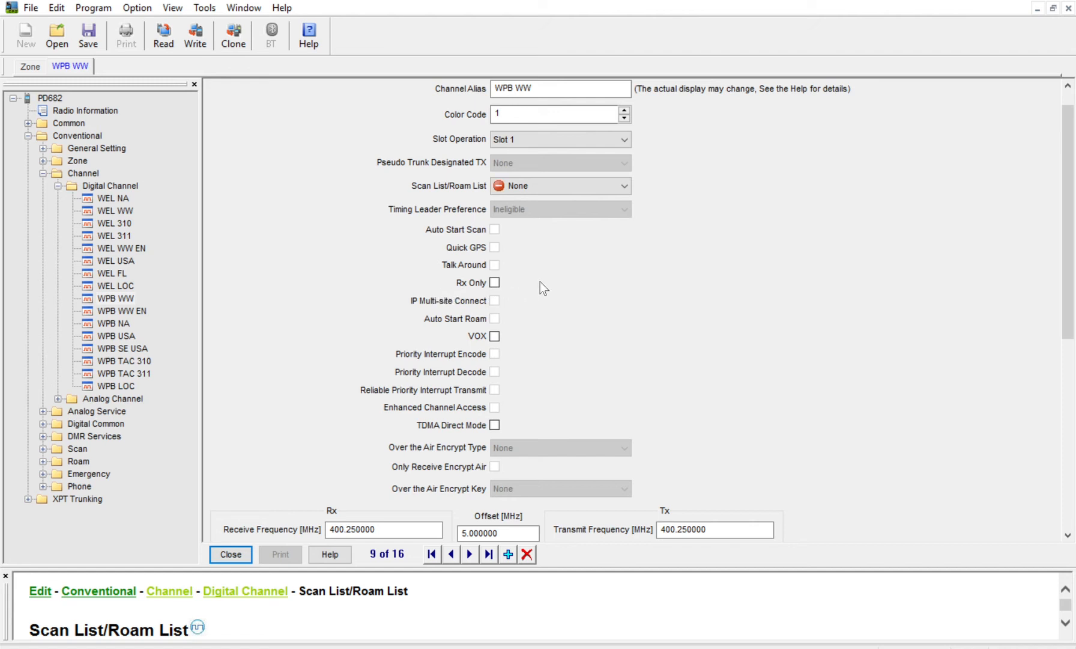
scroll(540, 281, "down", 4)
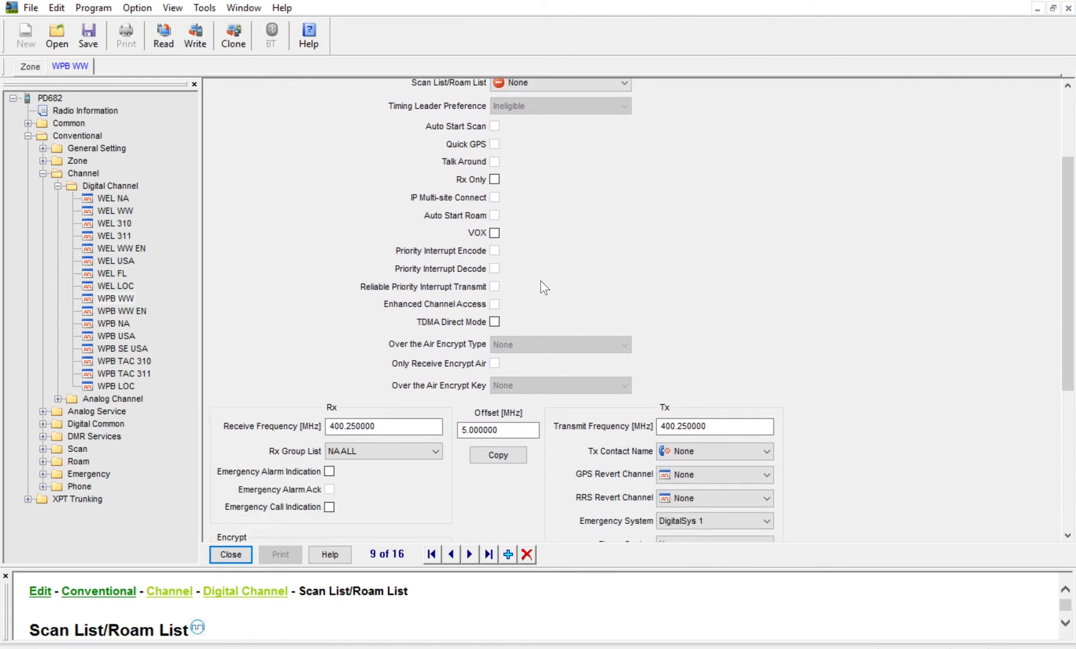
scroll(540, 281, "down", 1)
scroll(414, 379, "up", 5)
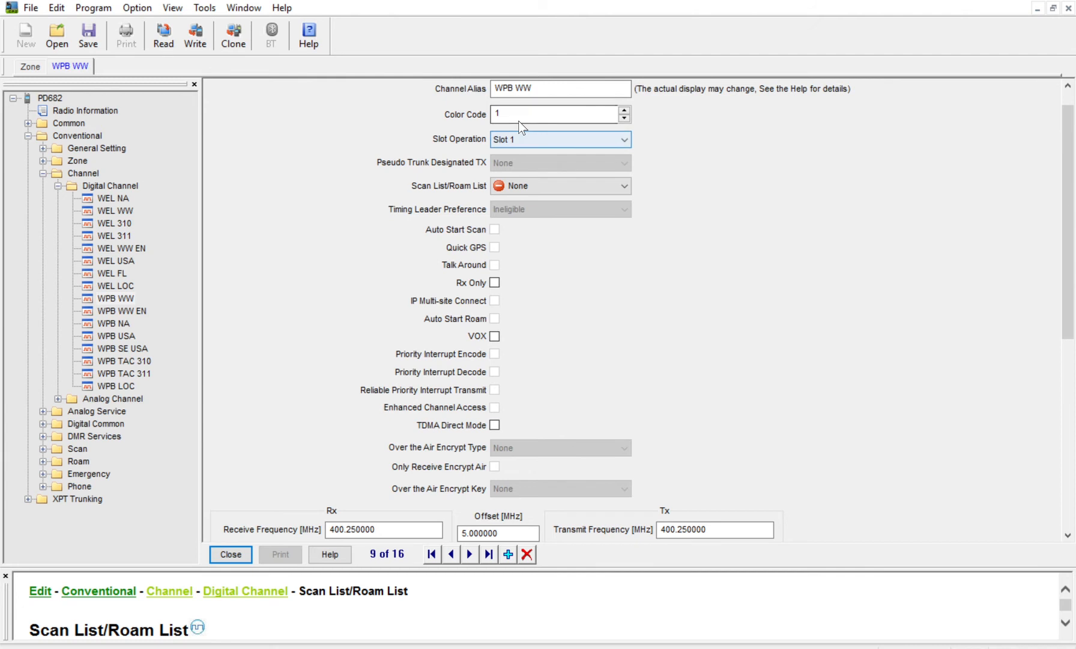
scroll(406, 260, "down", 4)
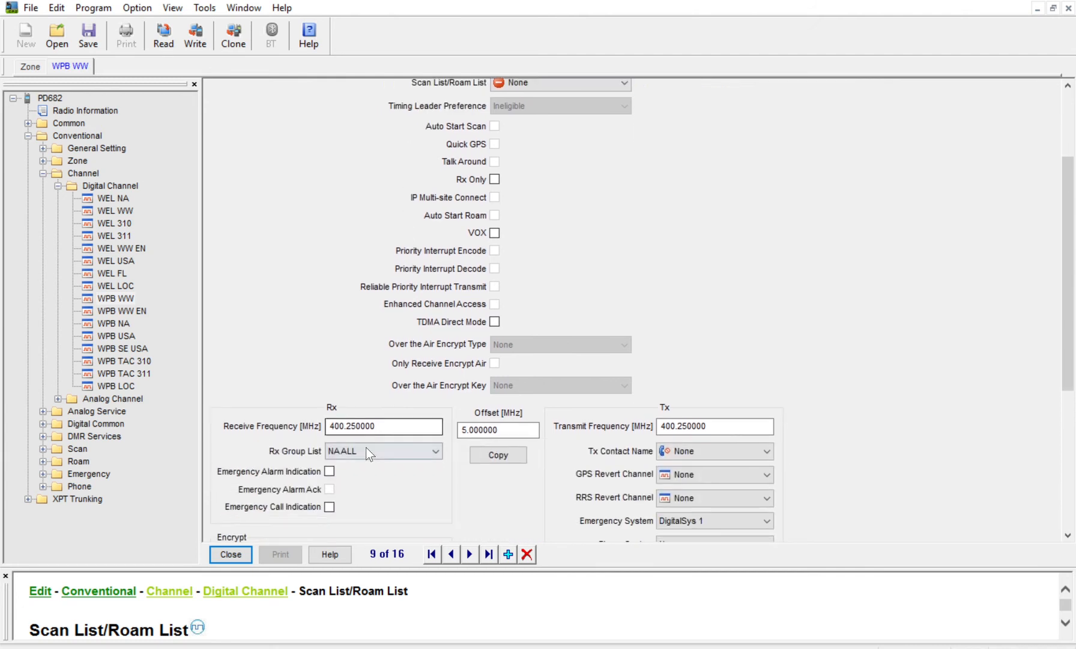
Set WPB WW to receive on 443.3 MHz and copy the 5 MHz offset for 448.3 MHz transmit
left_click_drag(400, 423, 316, 414)
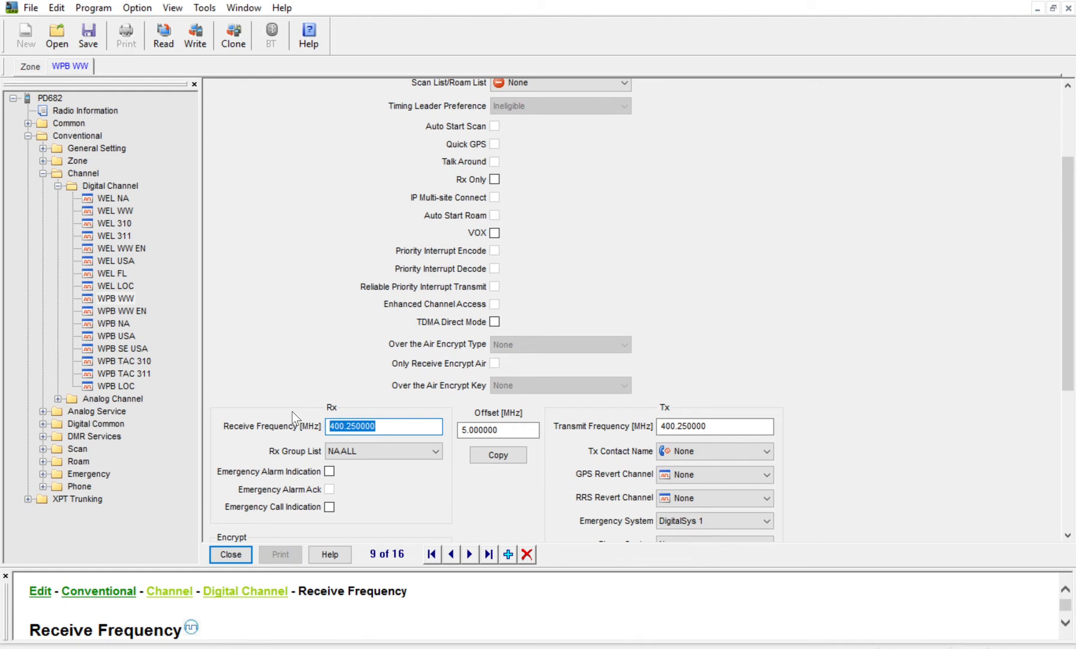
type("443.3")
left_click(493, 450)
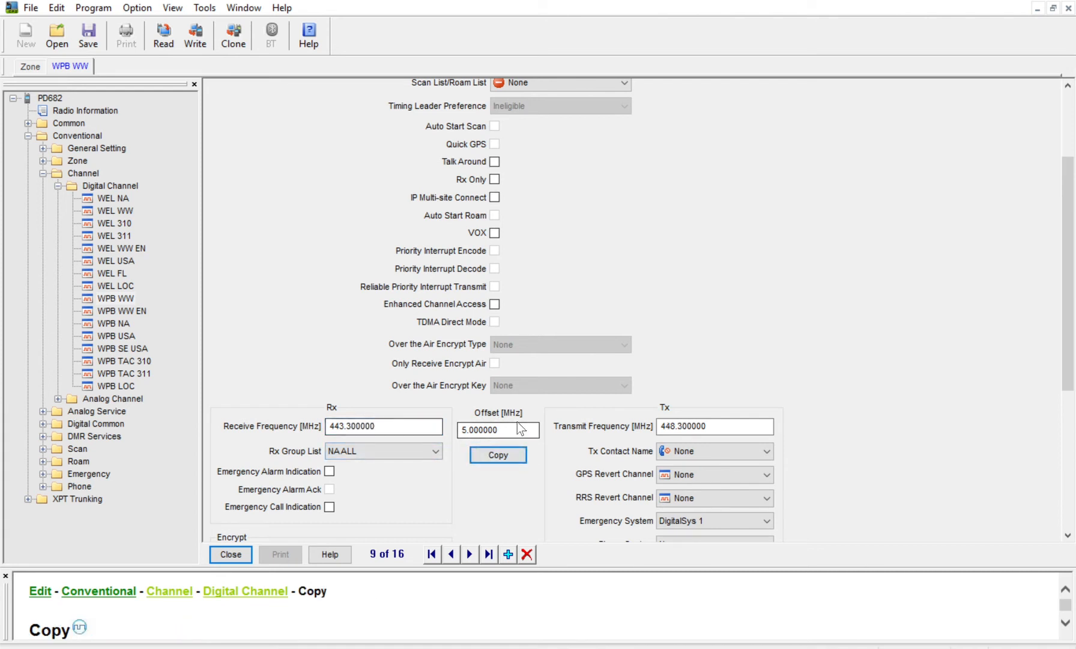
left_click(721, 423)
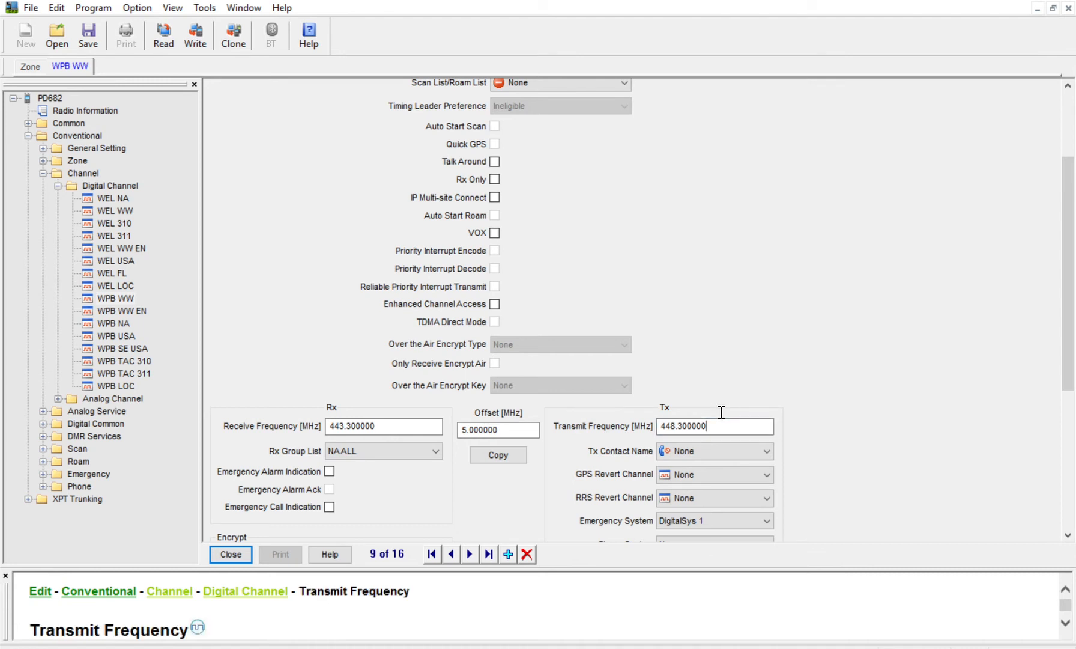
left_click(409, 445)
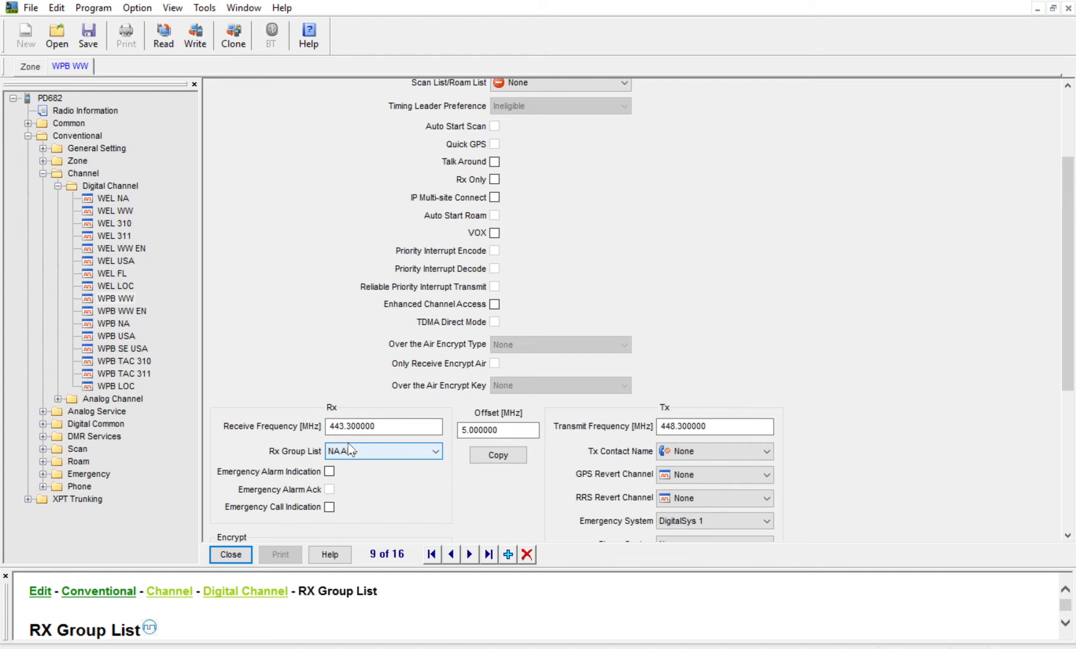
Set the WPB WW channel's Rx Group List to None and its Tx Contact Name to WW
scroll(420, 312, "up", 3)
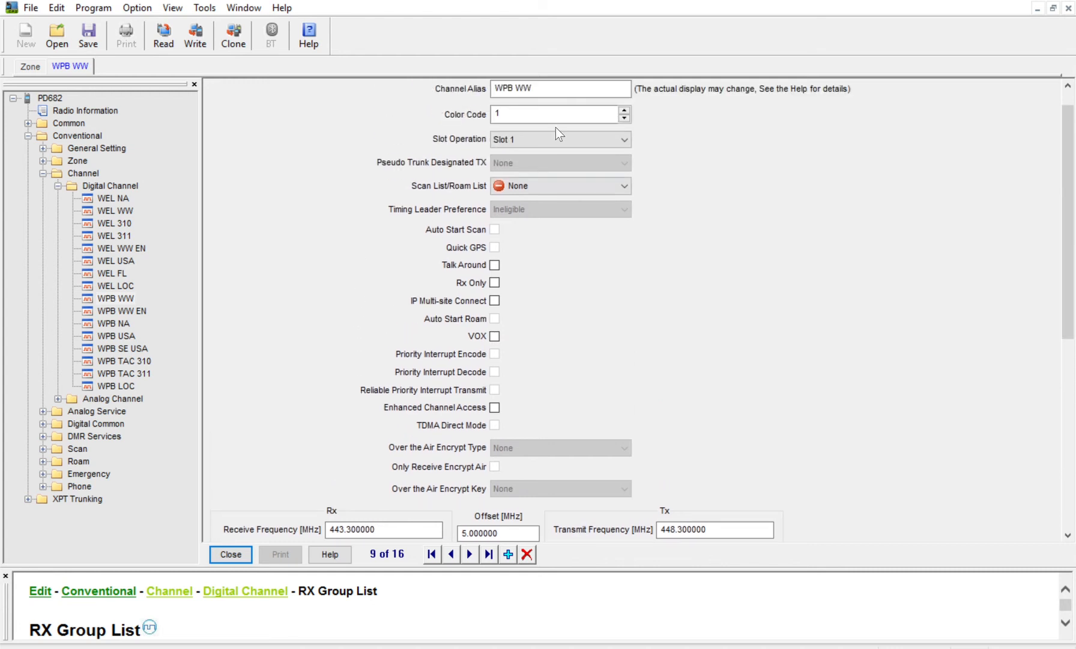
scroll(421, 301, "down", 2)
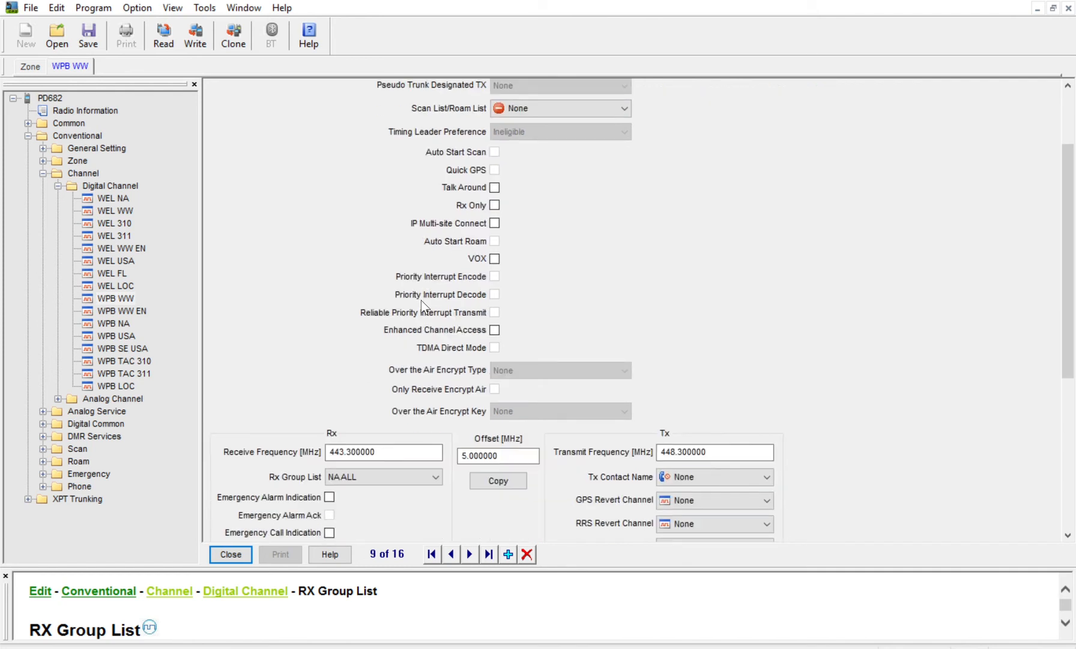
left_click(372, 468)
left_click(371, 489)
left_click(681, 474)
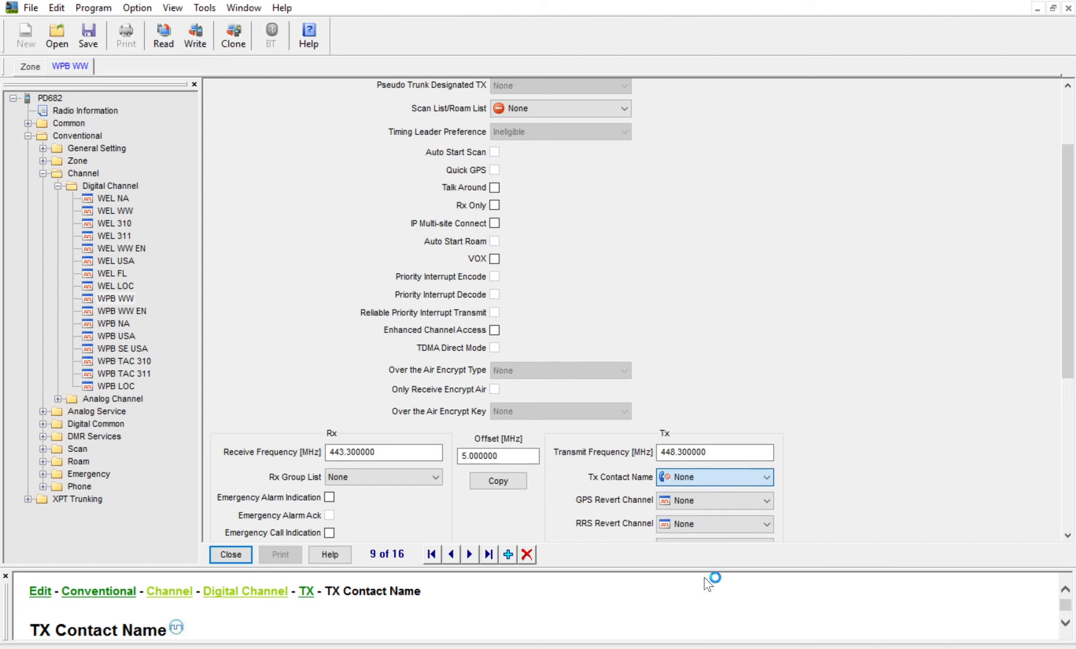
left_click(703, 639)
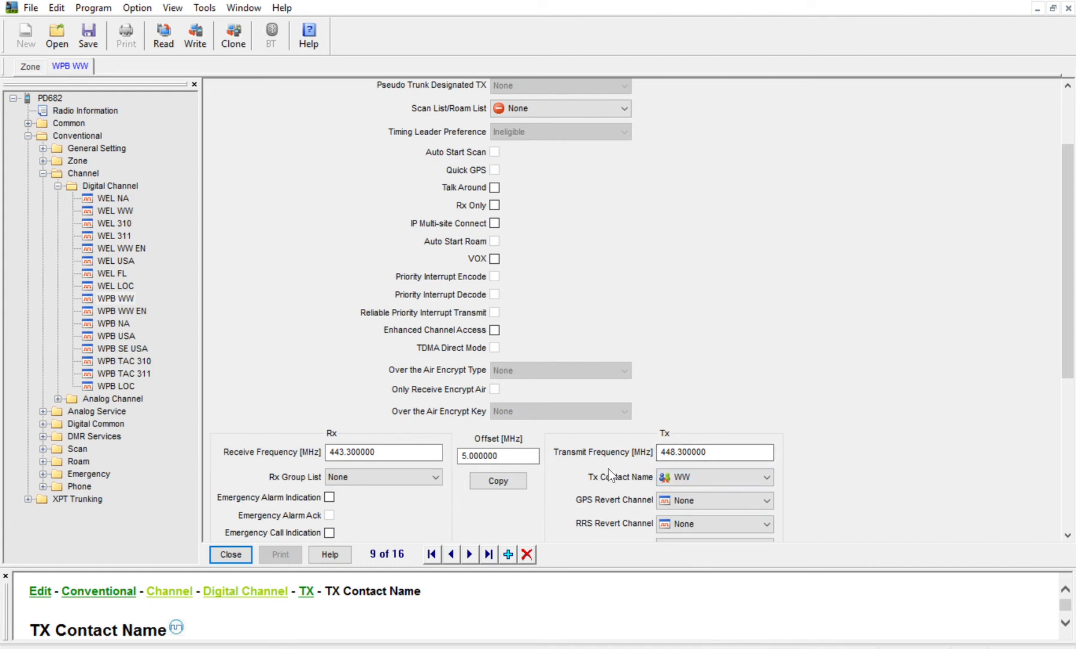
scroll(609, 468, "down", 2)
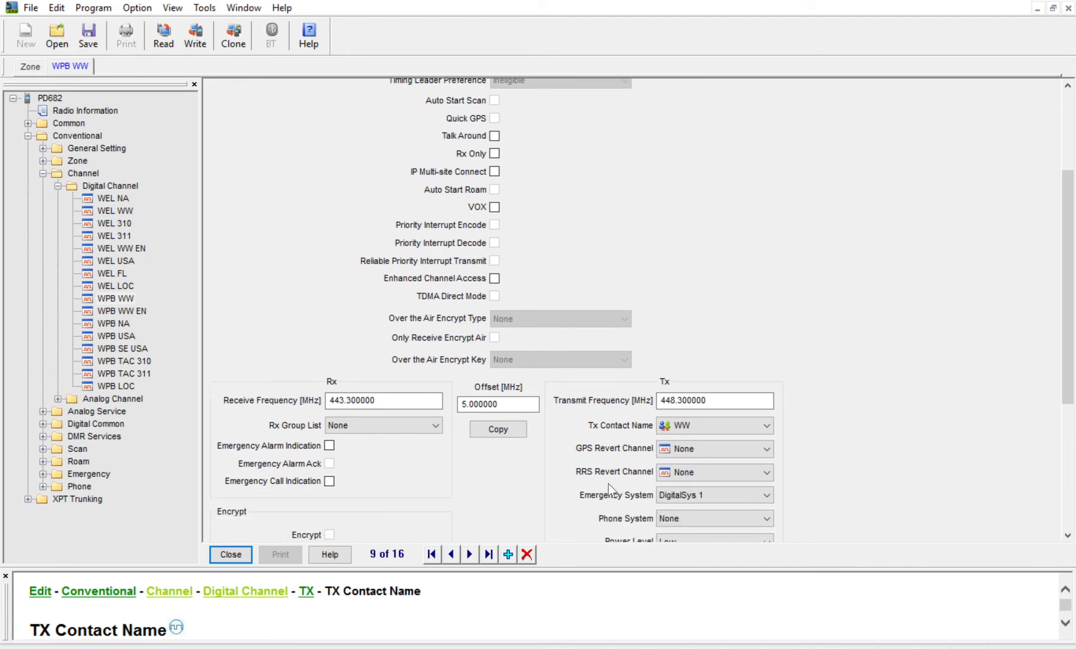
Set WPB WW's Tx Admit to Channel Free and keep the Tx time-out at 60 seconds
scroll(649, 454, "down", 2)
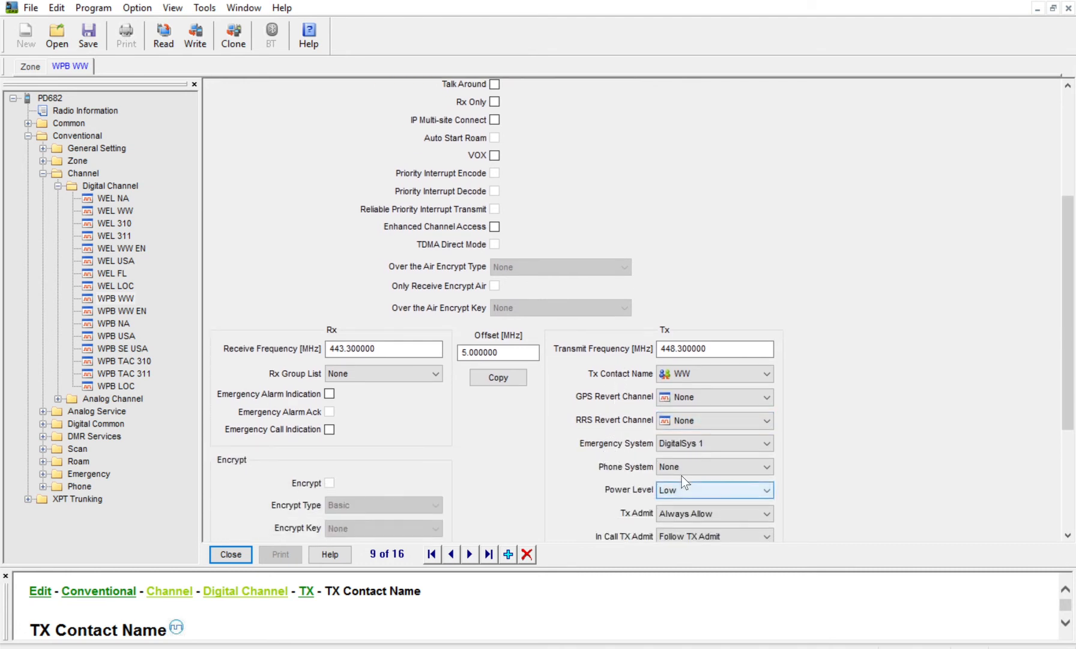
scroll(683, 486, "down", 1)
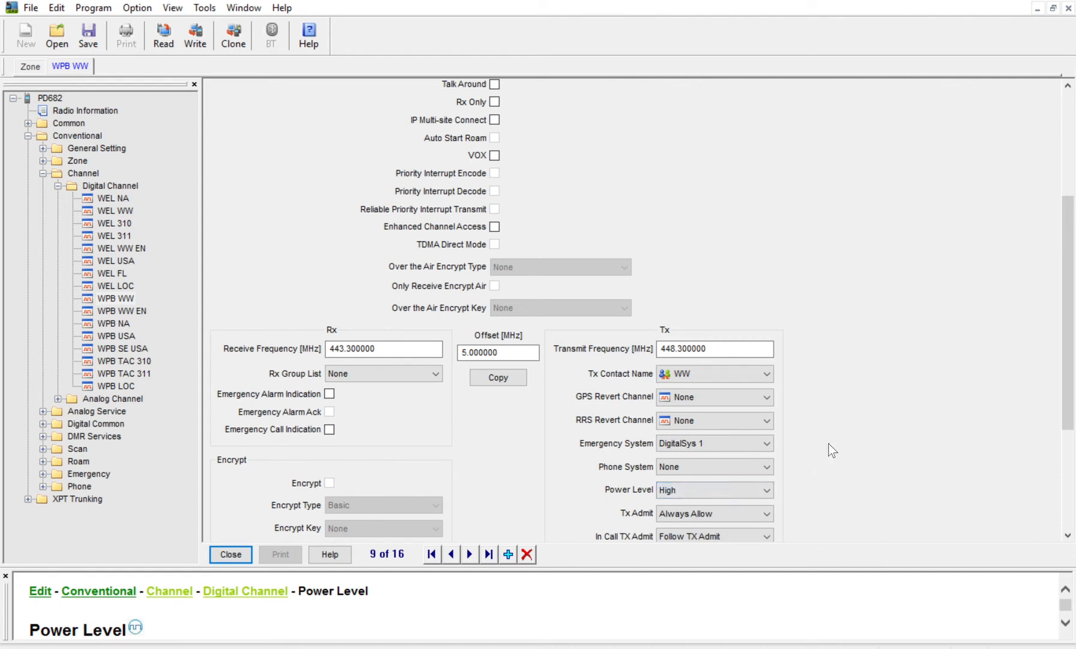
scroll(829, 447, "down", 3)
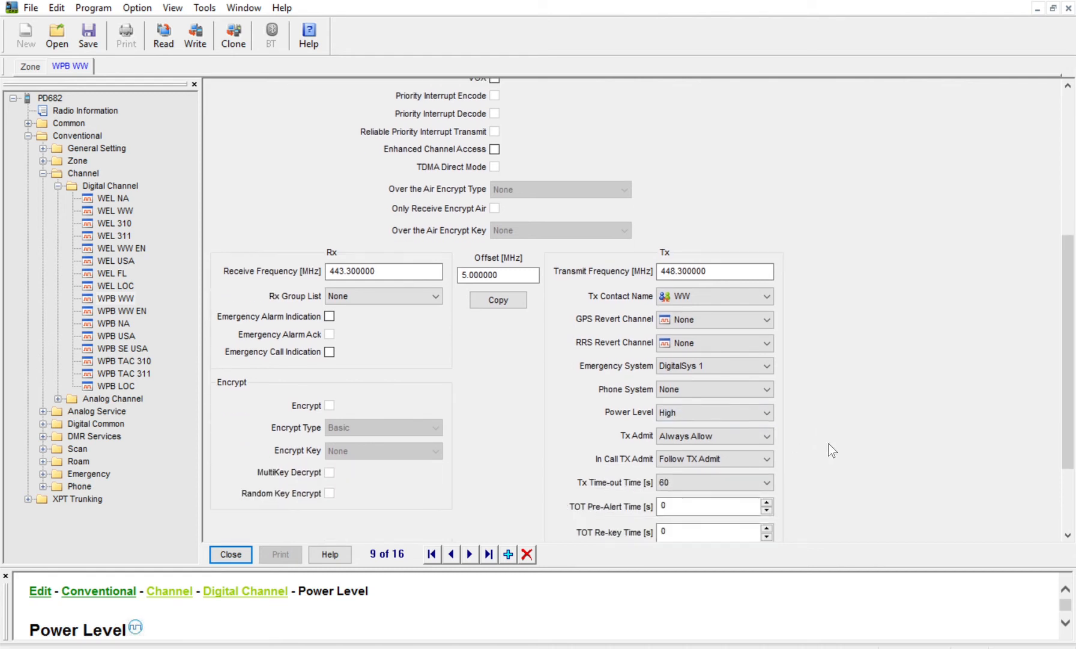
left_click(719, 428)
scroll(721, 443, "down", 1)
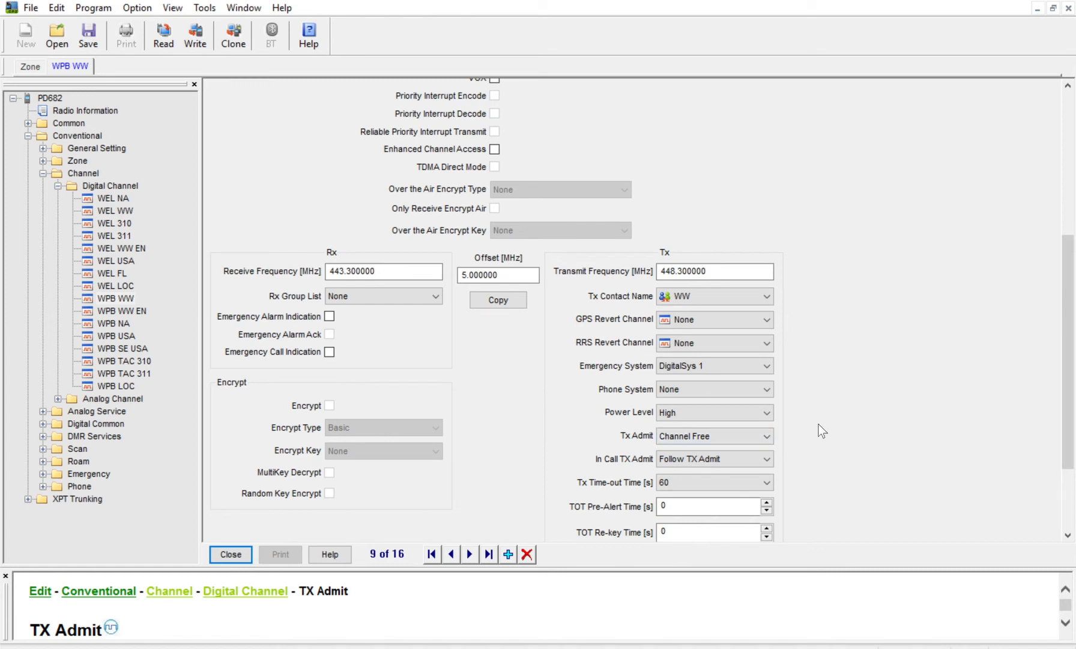
scroll(823, 431, "down", 1)
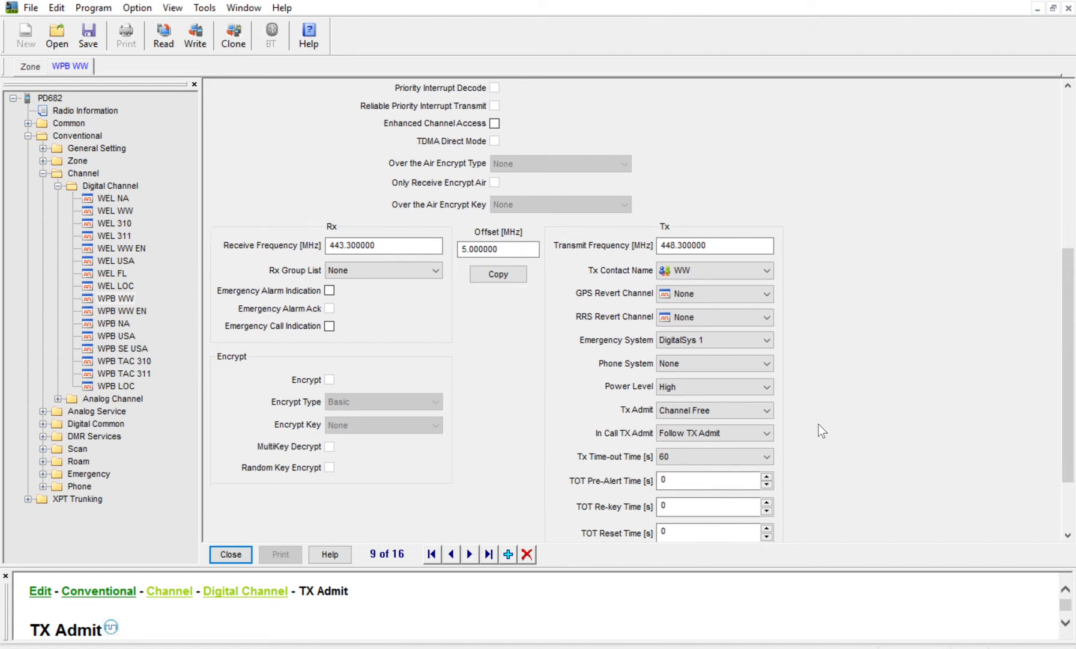
left_click(729, 448)
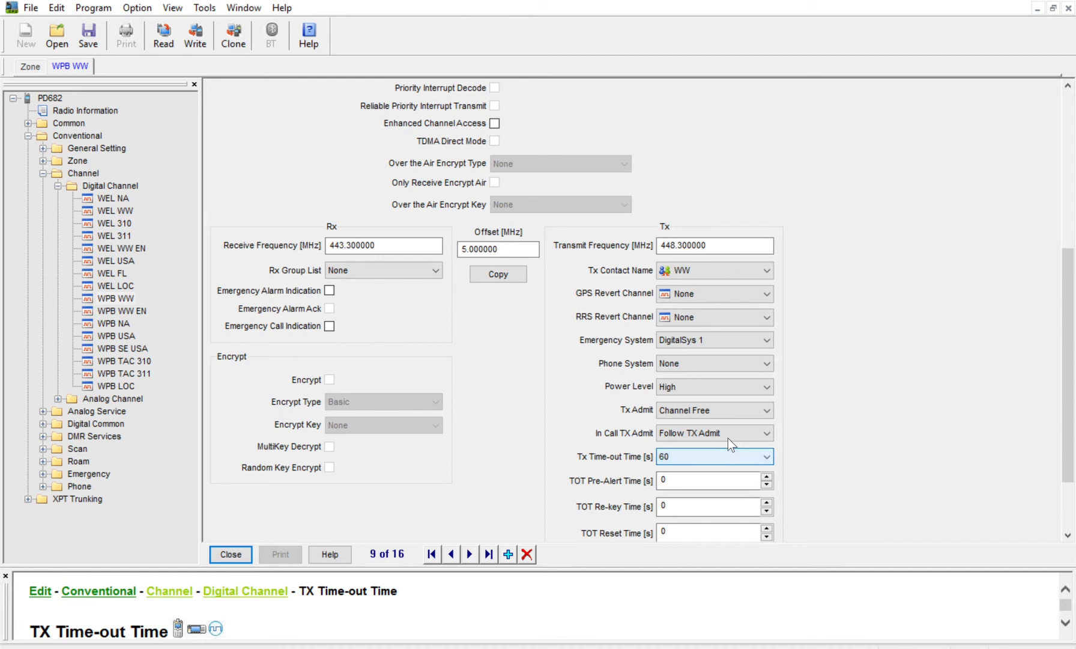
left_click(609, 449)
scroll(789, 416, "down", 2)
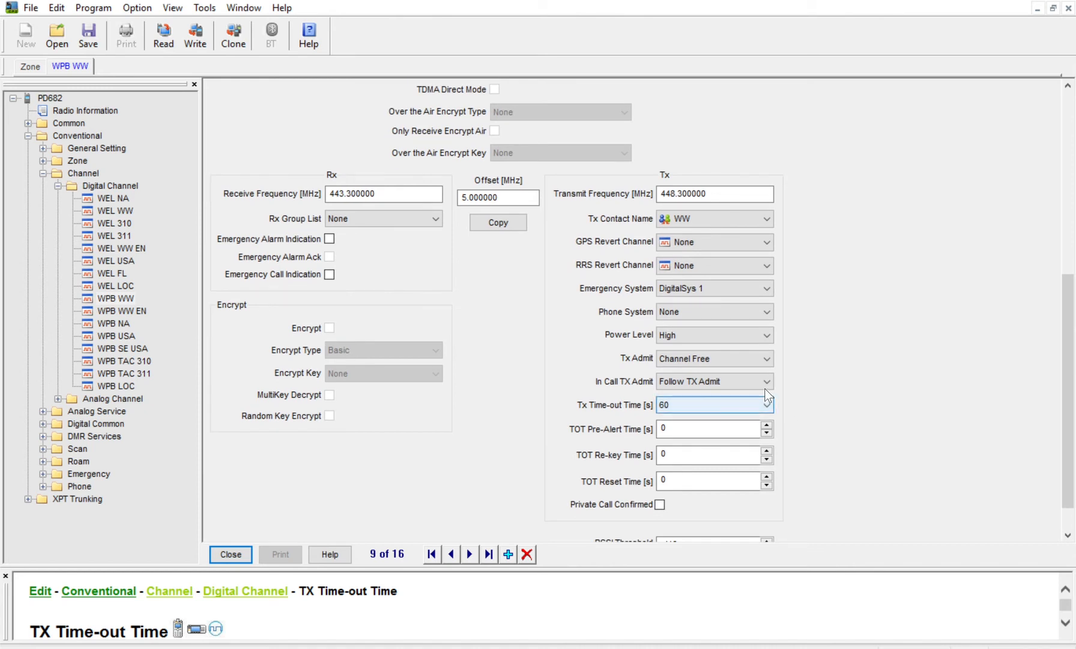
scroll(841, 362, "down", 2)
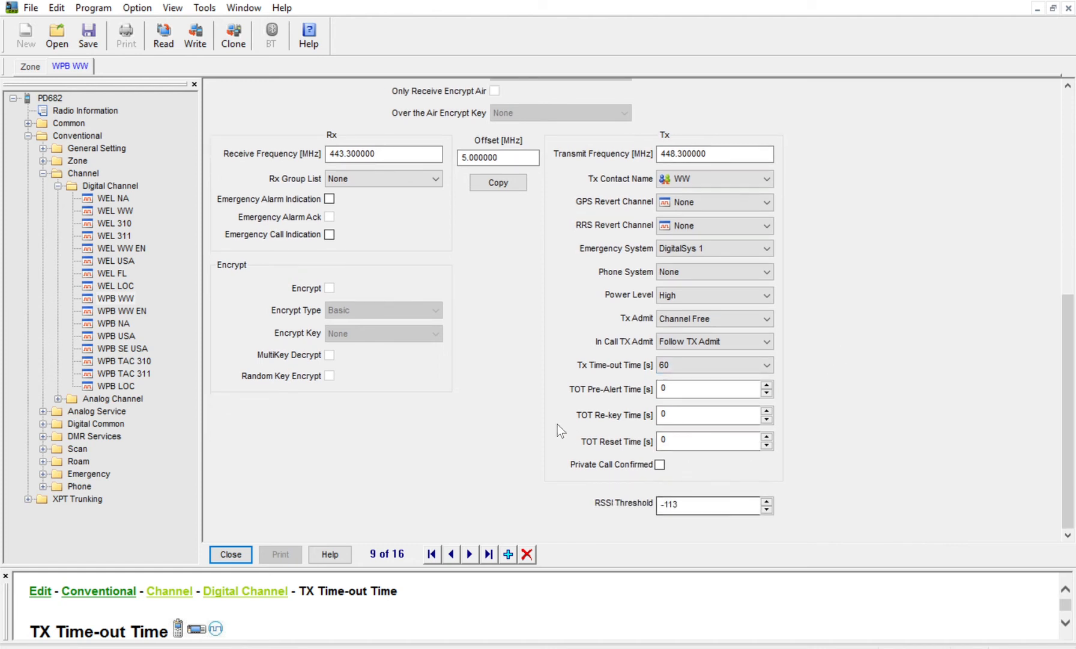
scroll(557, 424, "up", 8)
scroll(557, 424, "up", 12)
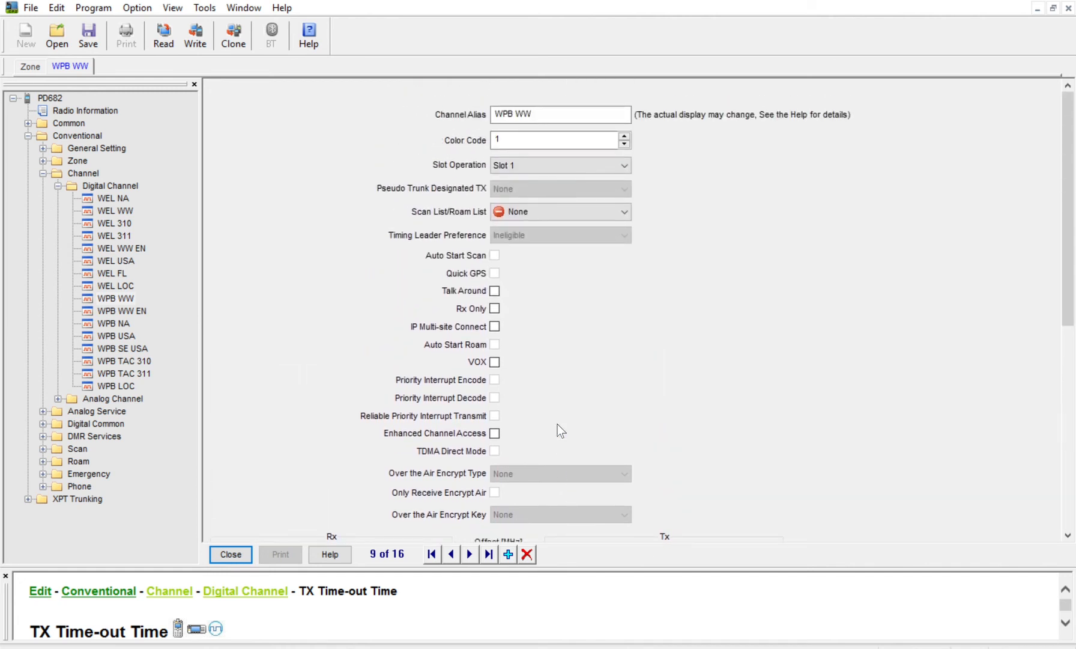
Select WPB WW EN in the Digital Channel tree and step down through WPB NA to WPB TAC 311
left_click(123, 307)
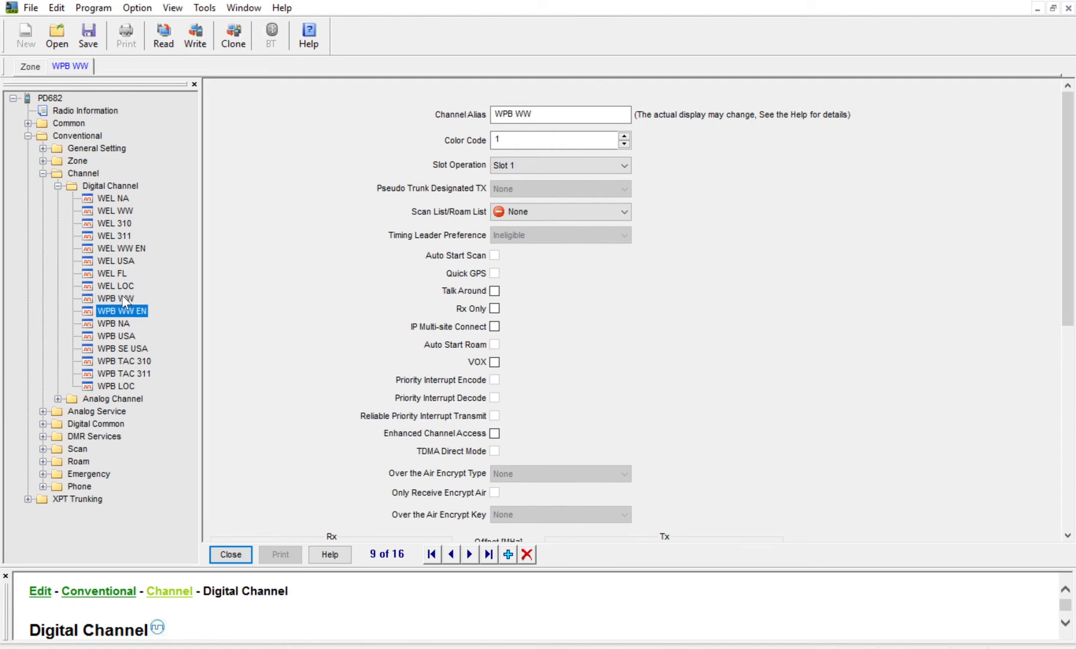
key("Down")
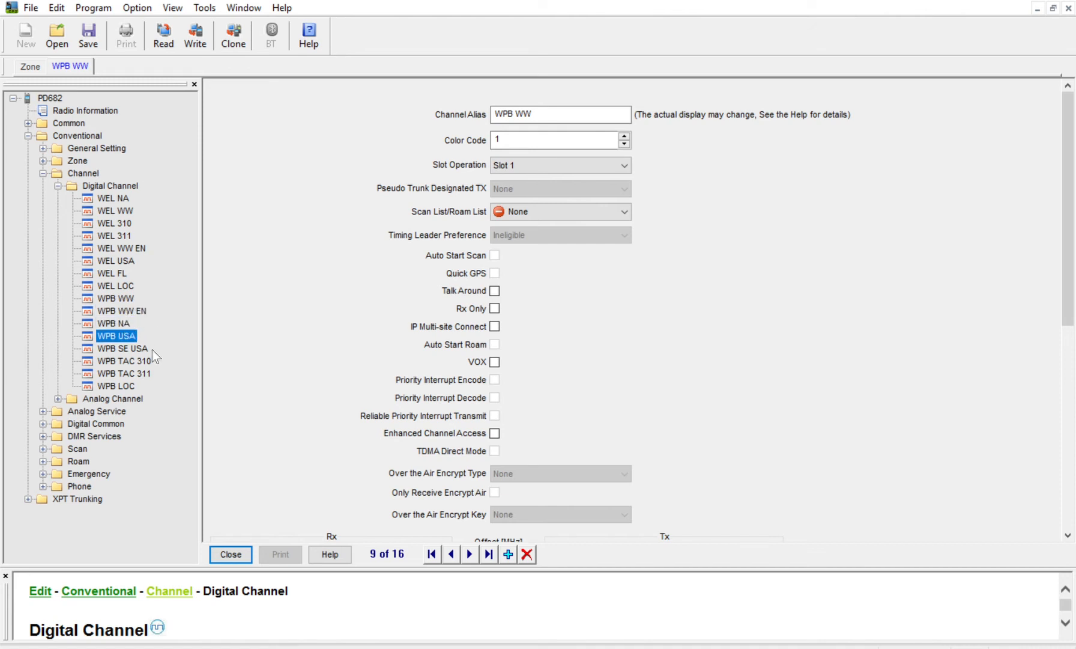
key("Down")
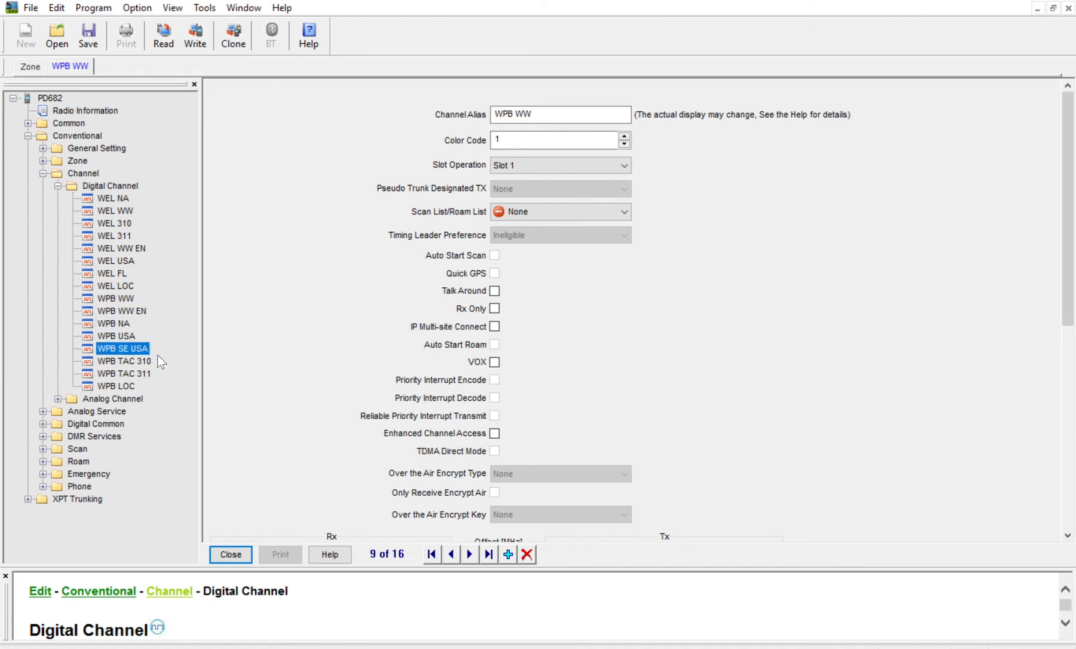
key("Down")
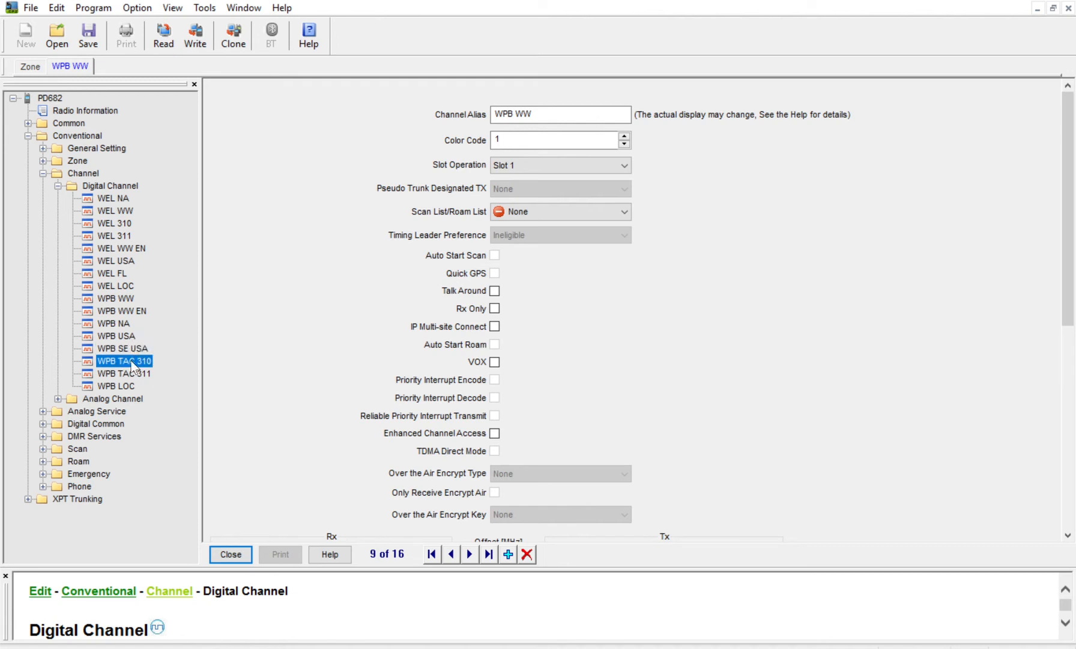
key("Down")
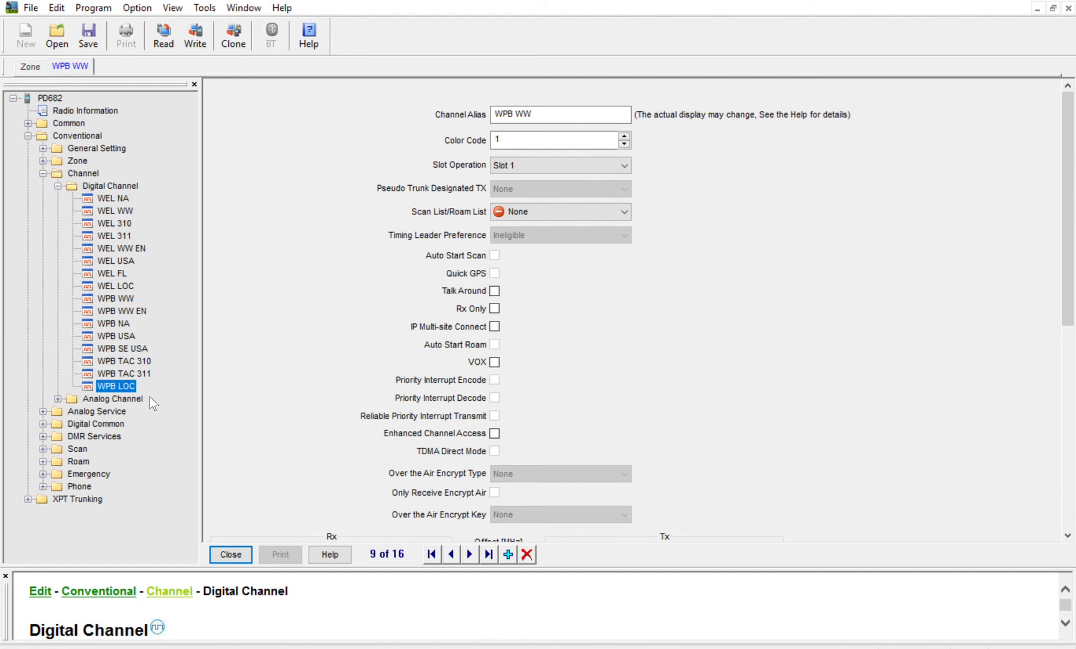
Set the WPB WW EN channel's Tx contact to WW ENG
left_click(118, 309)
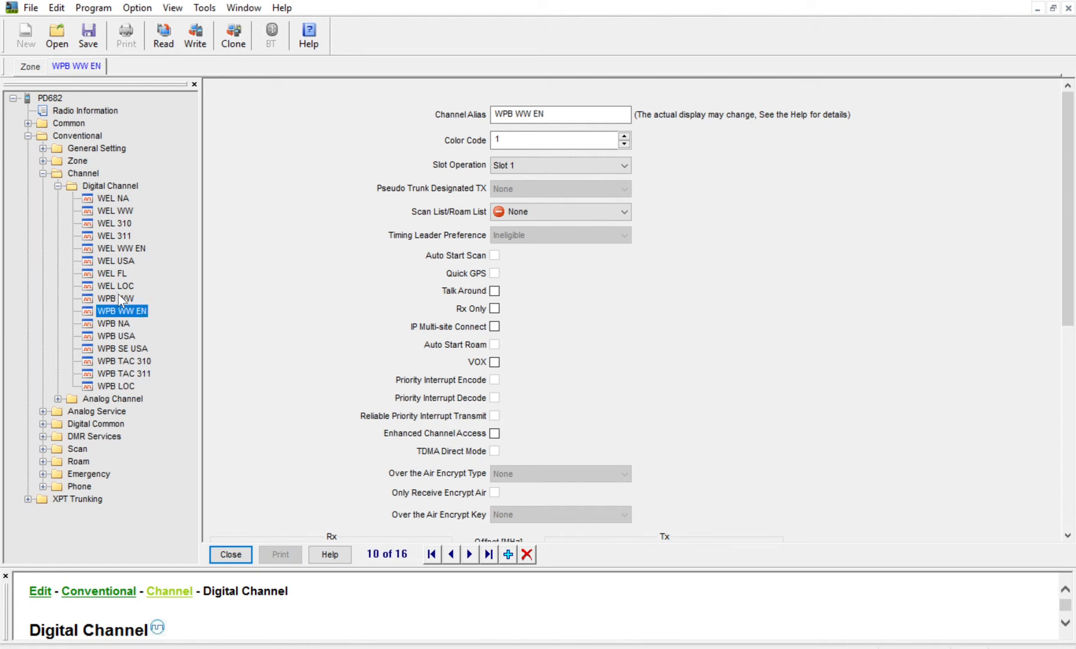
left_click(534, 114)
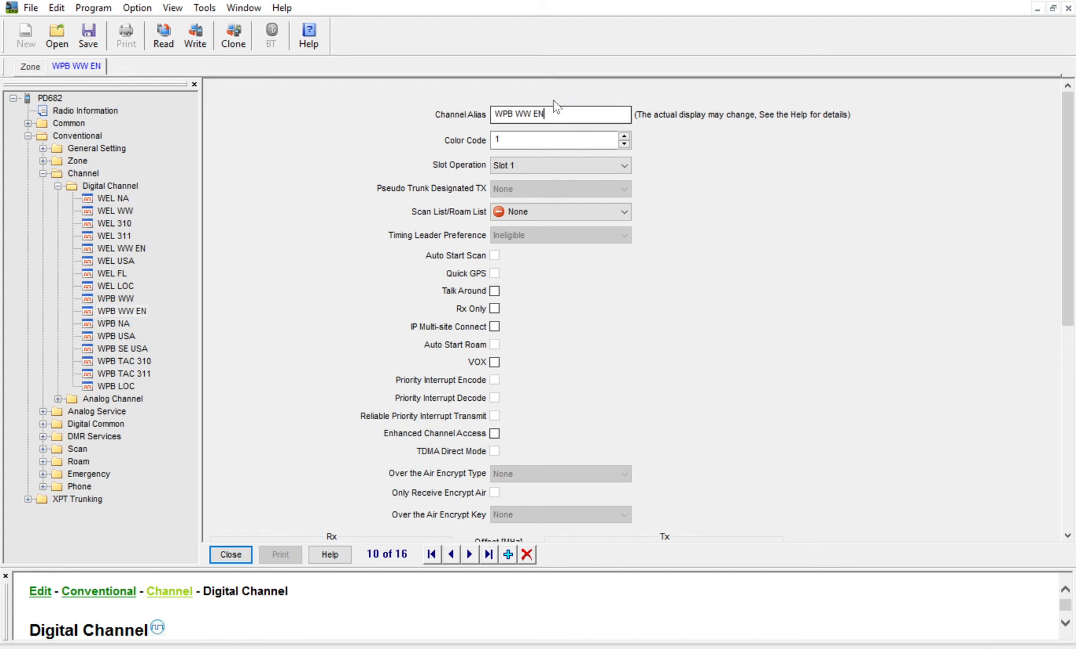
scroll(637, 324, "down", 4)
scroll(637, 325, "down", 3)
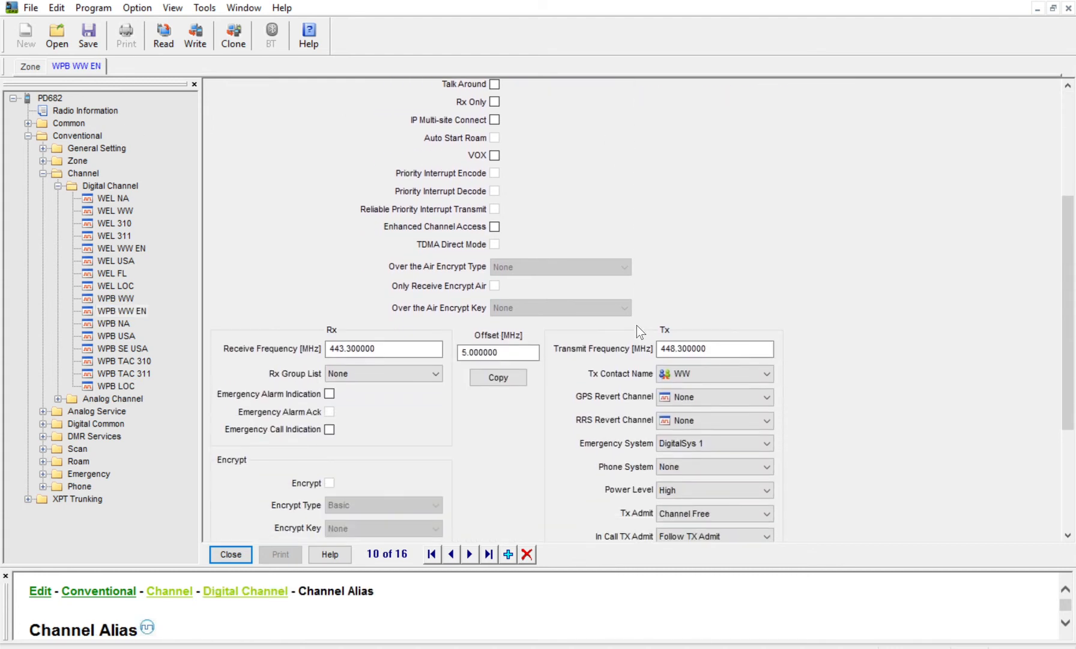
left_click(728, 364)
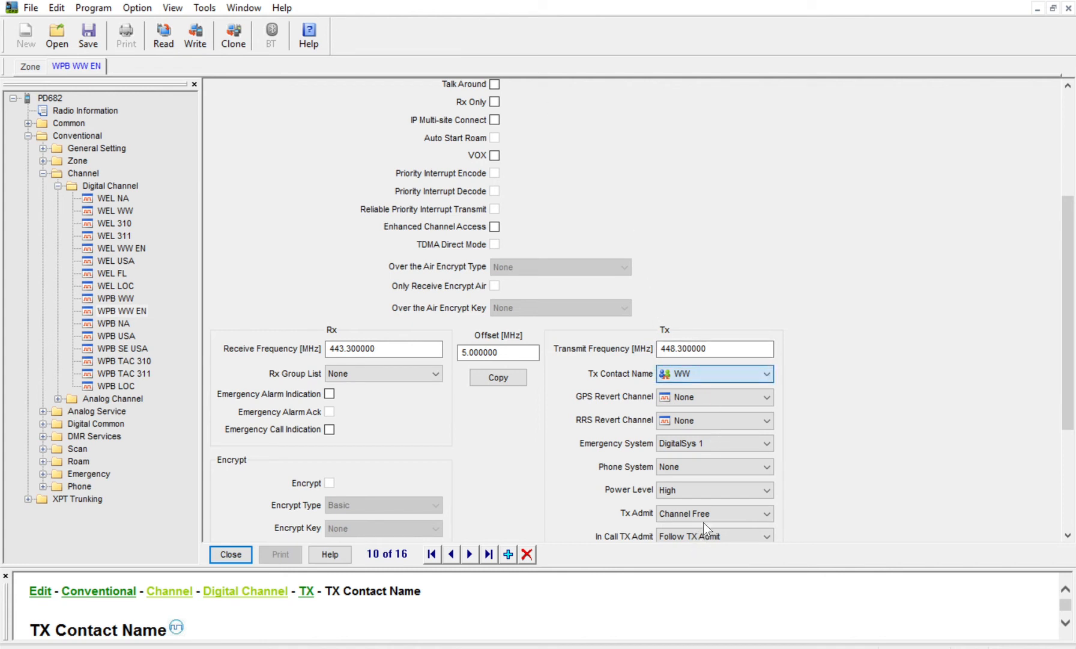
key("Down")
Advance with Next through WPB NA, USA, SE USA, TAC 310 and TAC 311 to WPB LOC
left_click(469, 553)
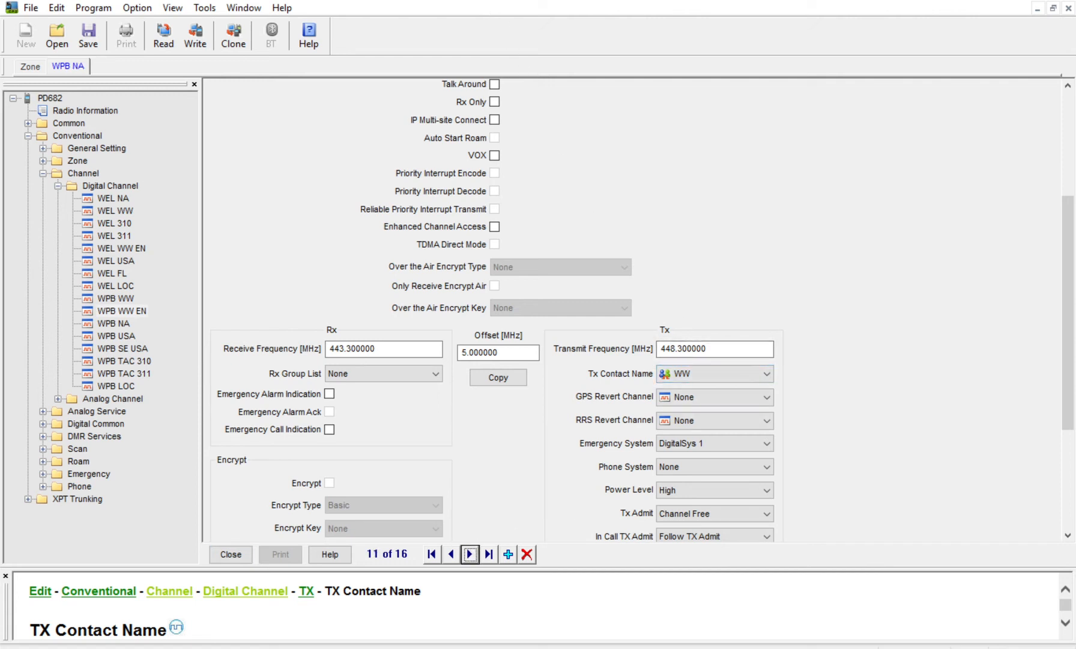
scroll(718, 384, "down", 1)
left_click(474, 552)
scroll(705, 510, "up", 1)
left_click(472, 551)
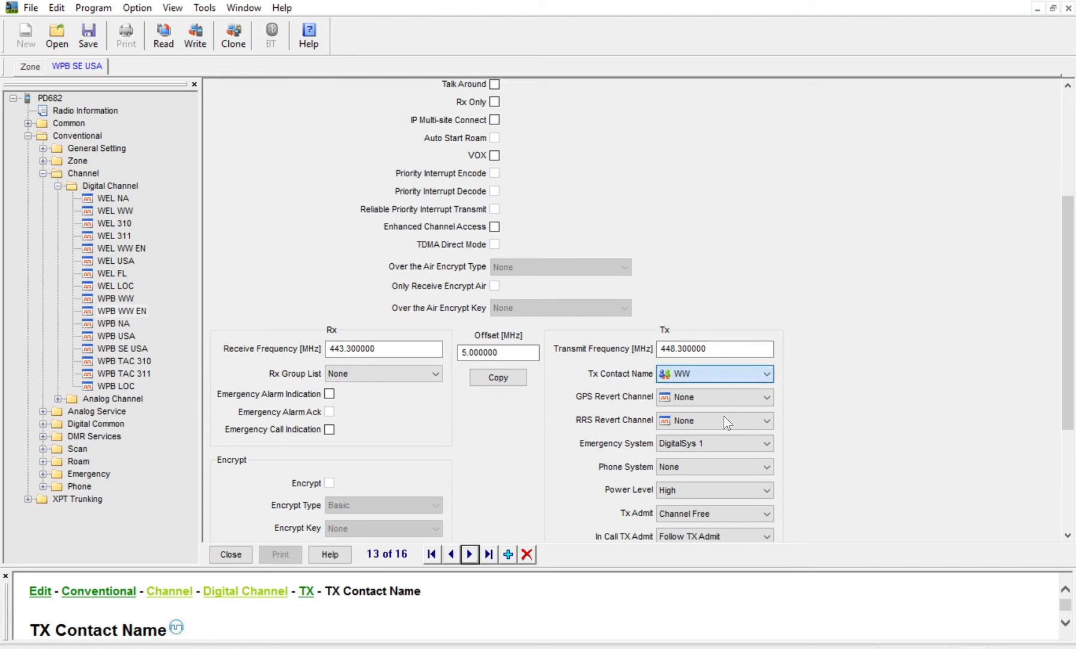
scroll(706, 519, "up", 2)
left_click(471, 552)
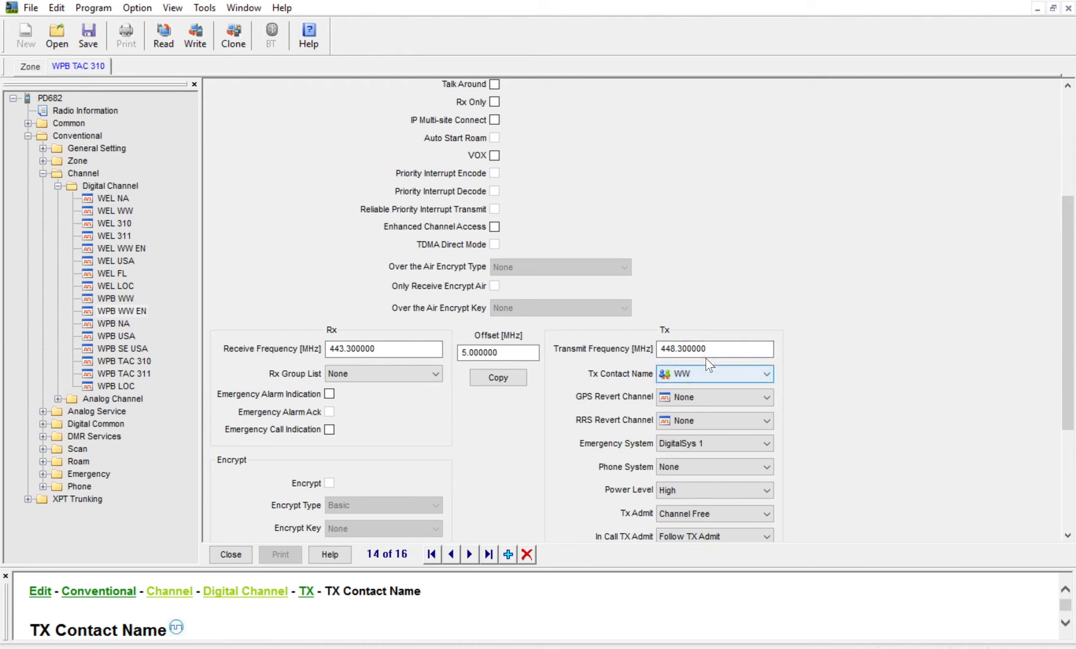
scroll(711, 401, "up", 2)
left_click(470, 554)
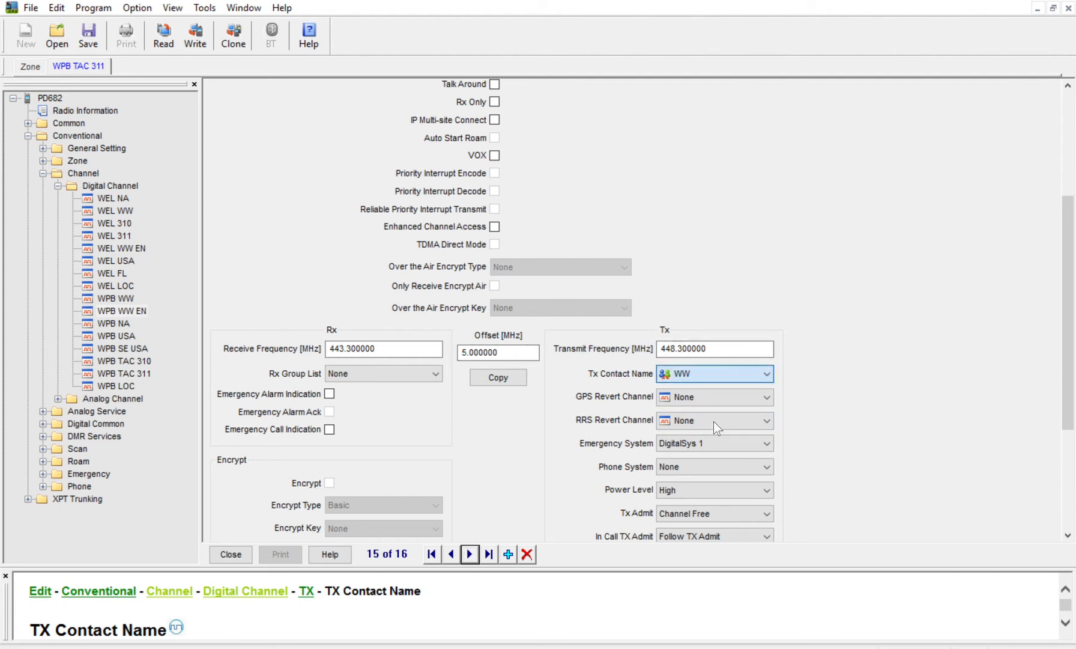
scroll(714, 420, "up", 1)
left_click(470, 553)
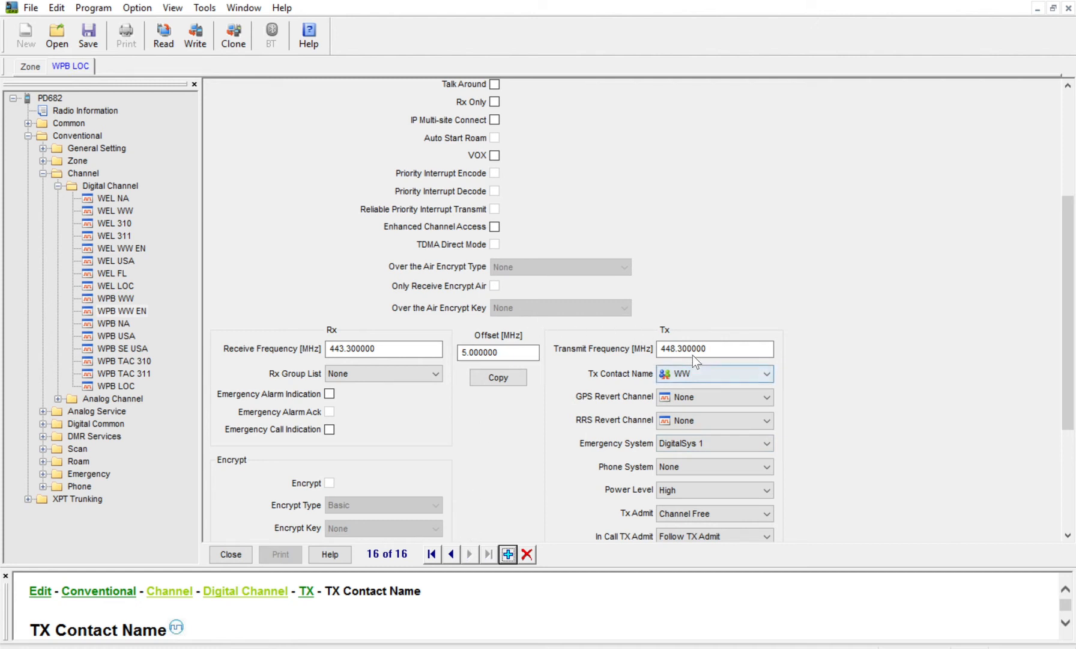
Give WPB LOC the Tx contact Local and Slot Operation Slot 2
left_click(709, 404)
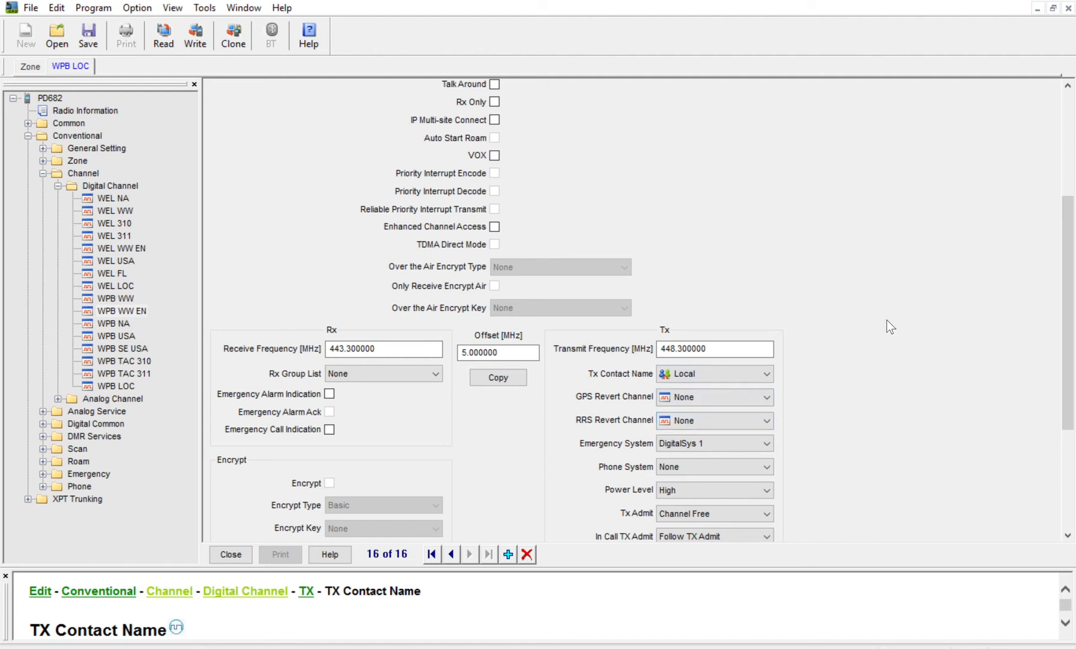
scroll(870, 373, "up", 5)
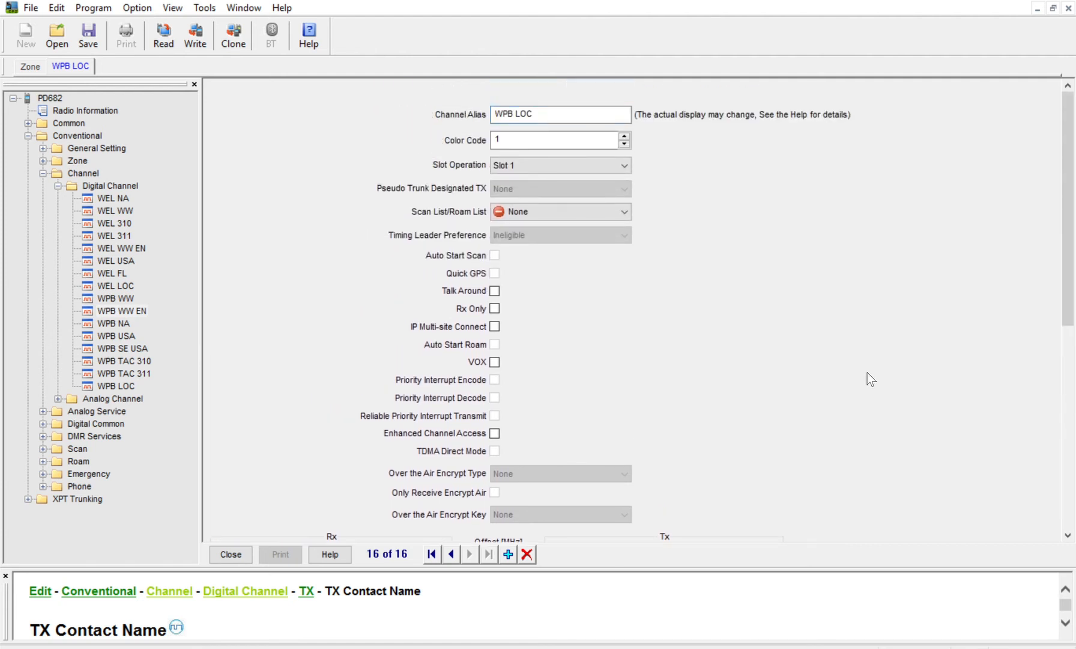
left_click(614, 156)
left_click(577, 175)
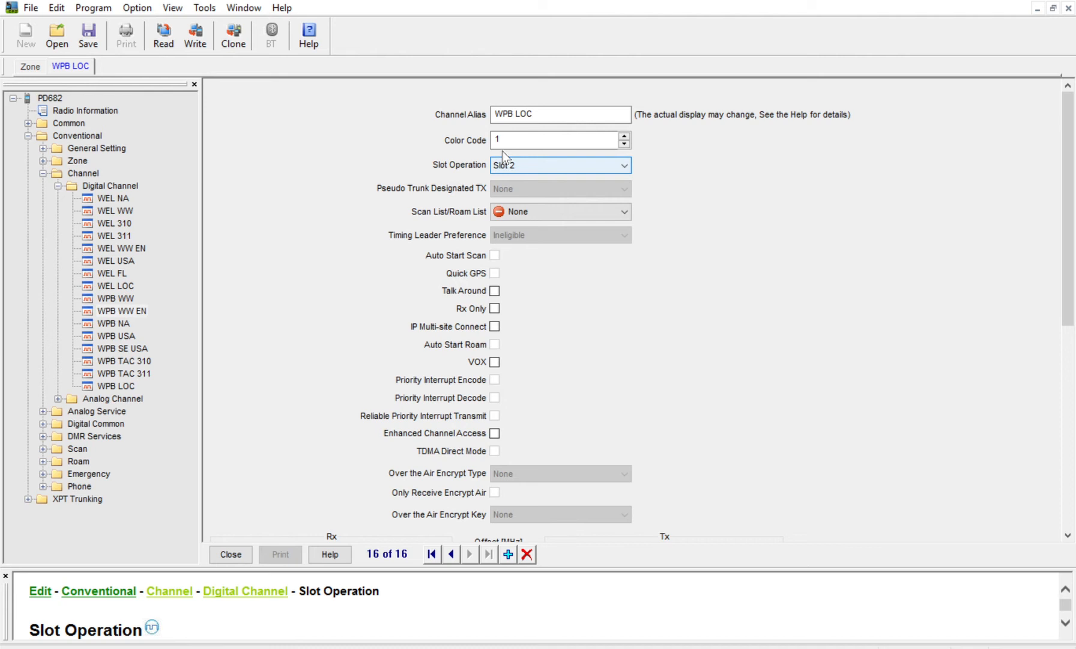
key("Down")
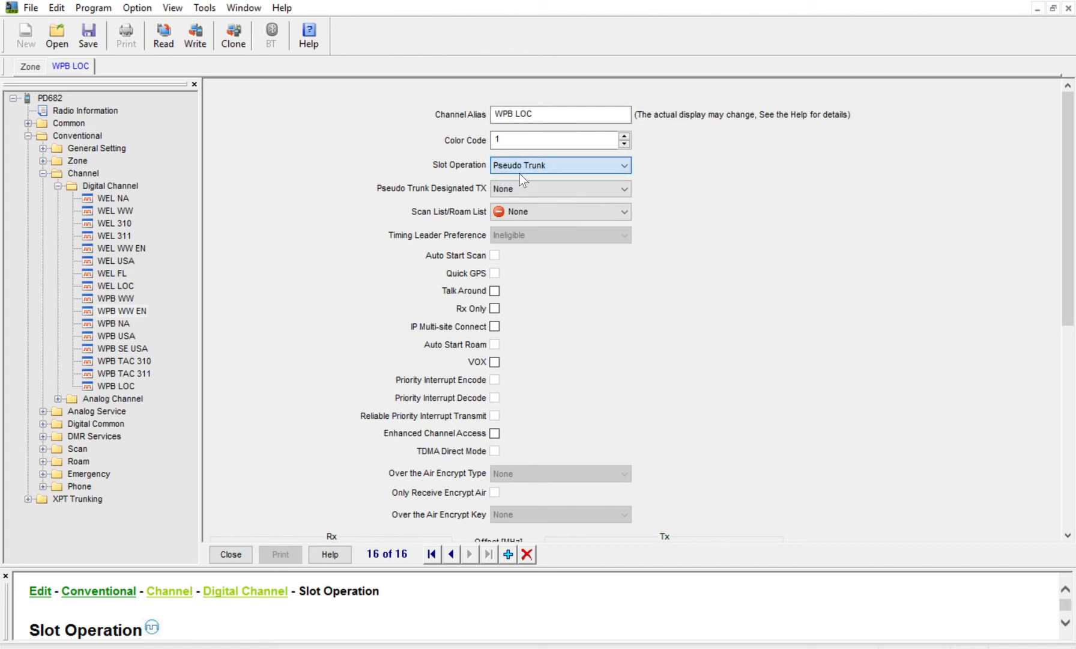
key("Up")
Confirm WPB LOC's 443.3 MHz receive and 448.3 MHz transmit frequencies, then show the Zone list
scroll(393, 204, "down", 5)
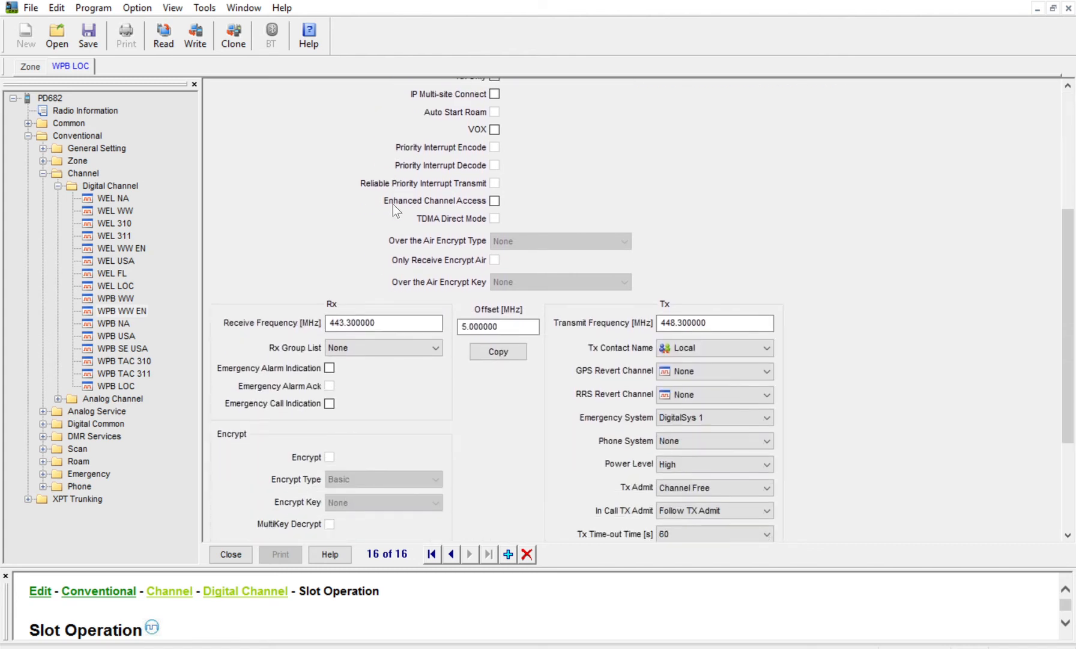
scroll(393, 204, "down", 1)
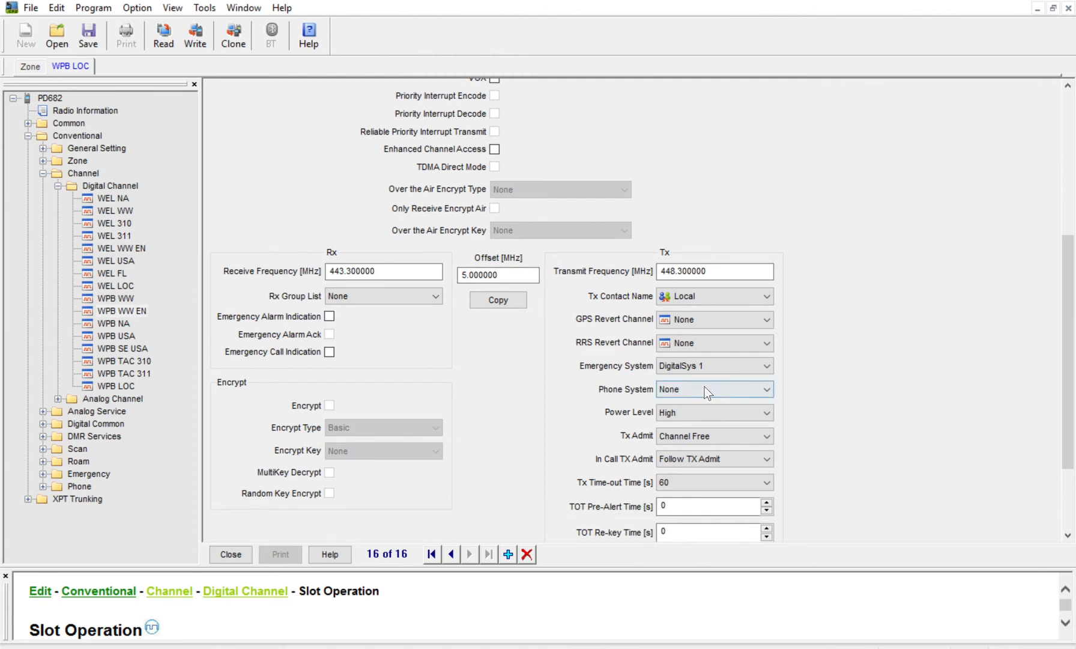
left_click(398, 263)
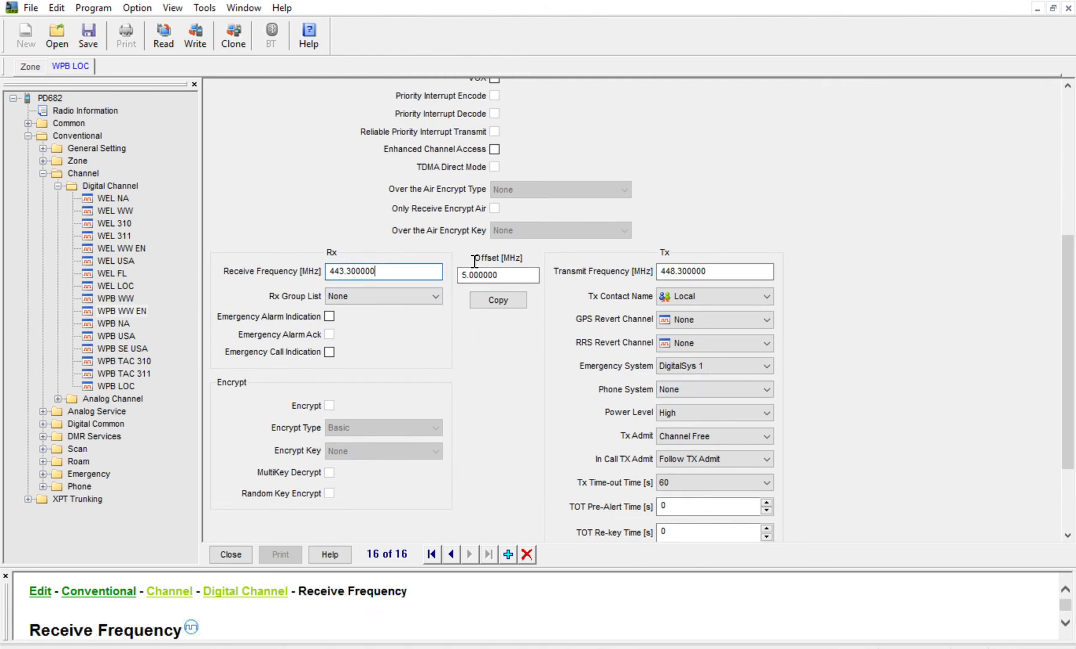
left_click(733, 264)
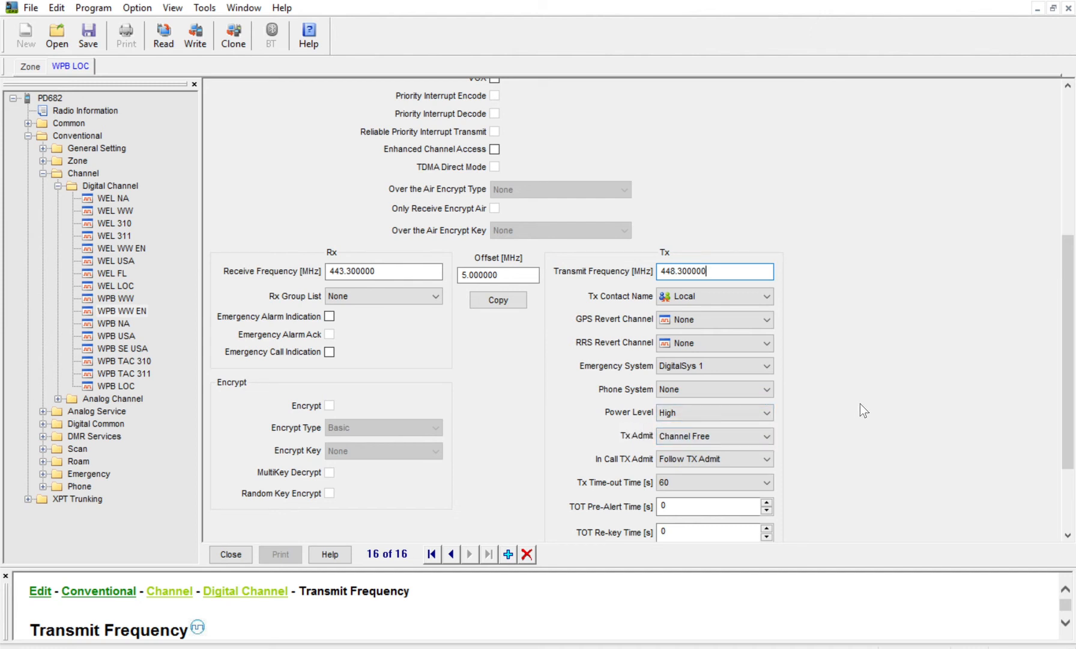
scroll(860, 403, "down", 3)
scroll(860, 403, "up", 5)
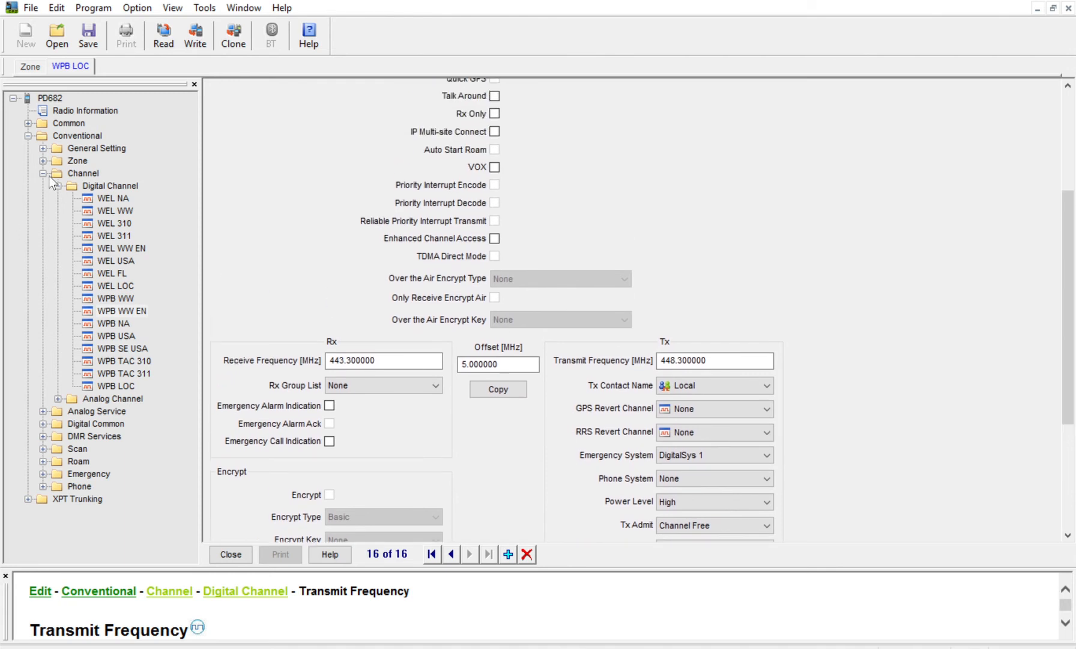
left_click(58, 185)
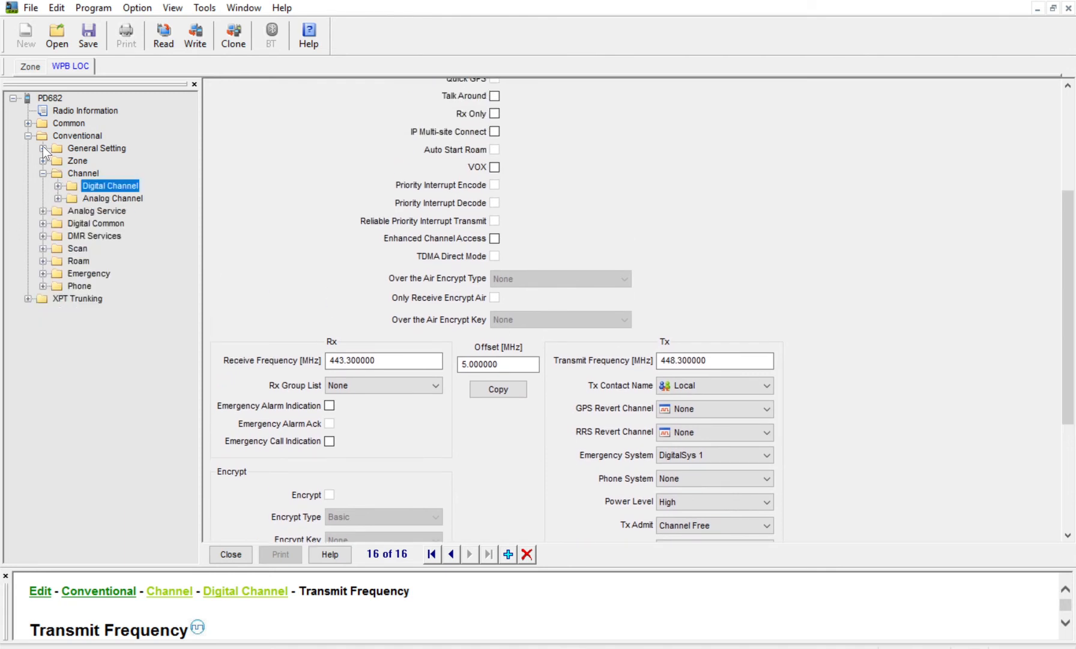
left_click(43, 160)
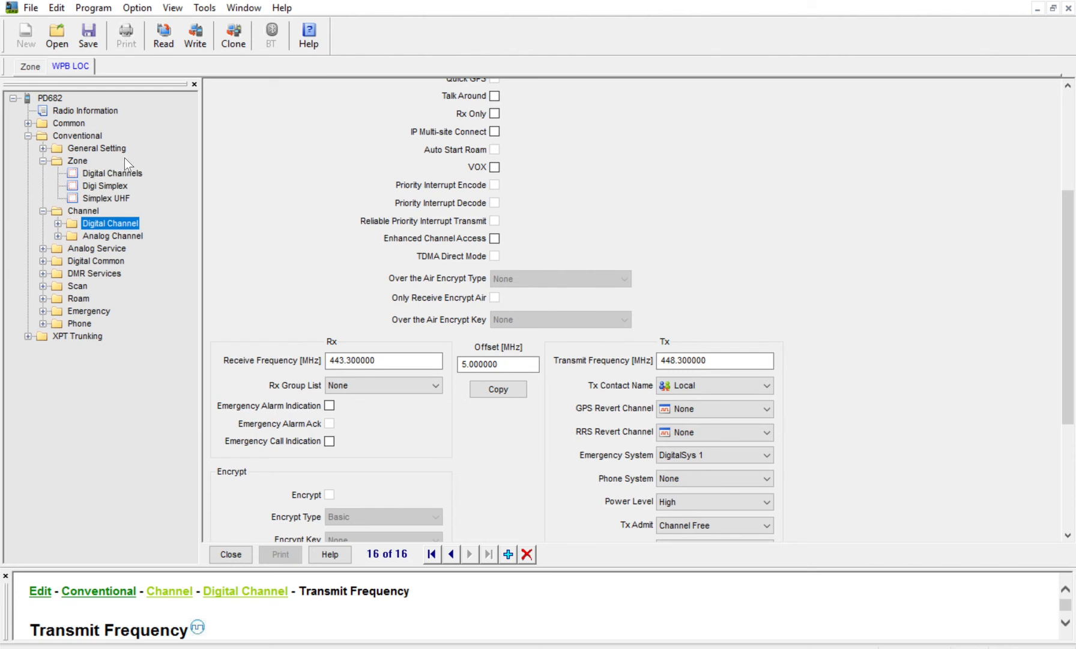
Remove CH A1, CH A2 and CH A3 from the Digital Channels zone's members
double_click(112, 173)
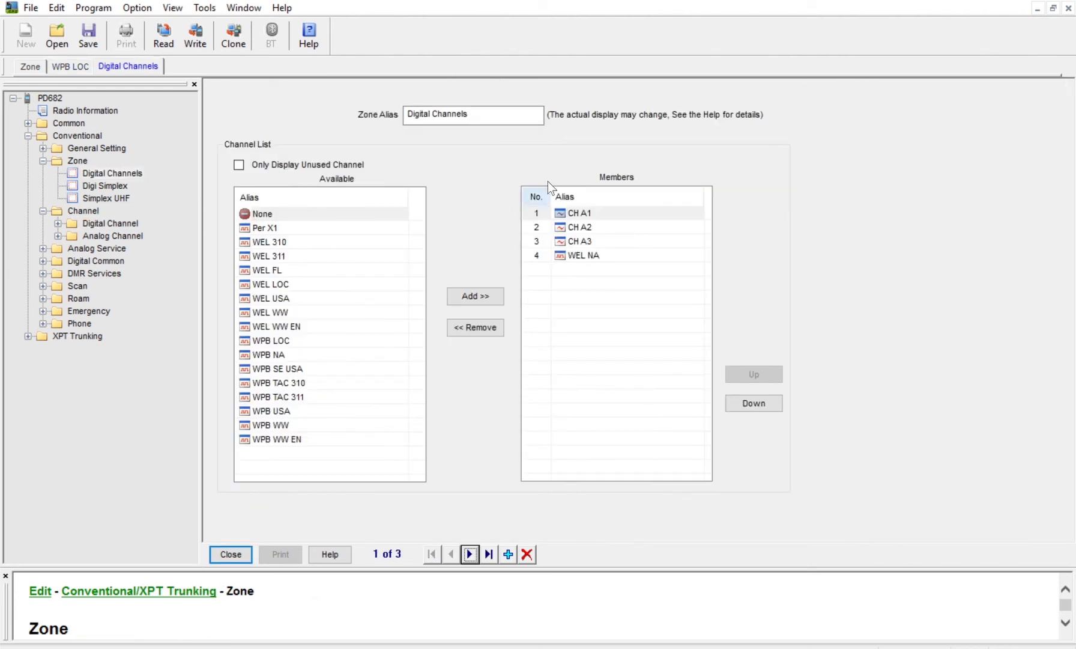
left_click(579, 212)
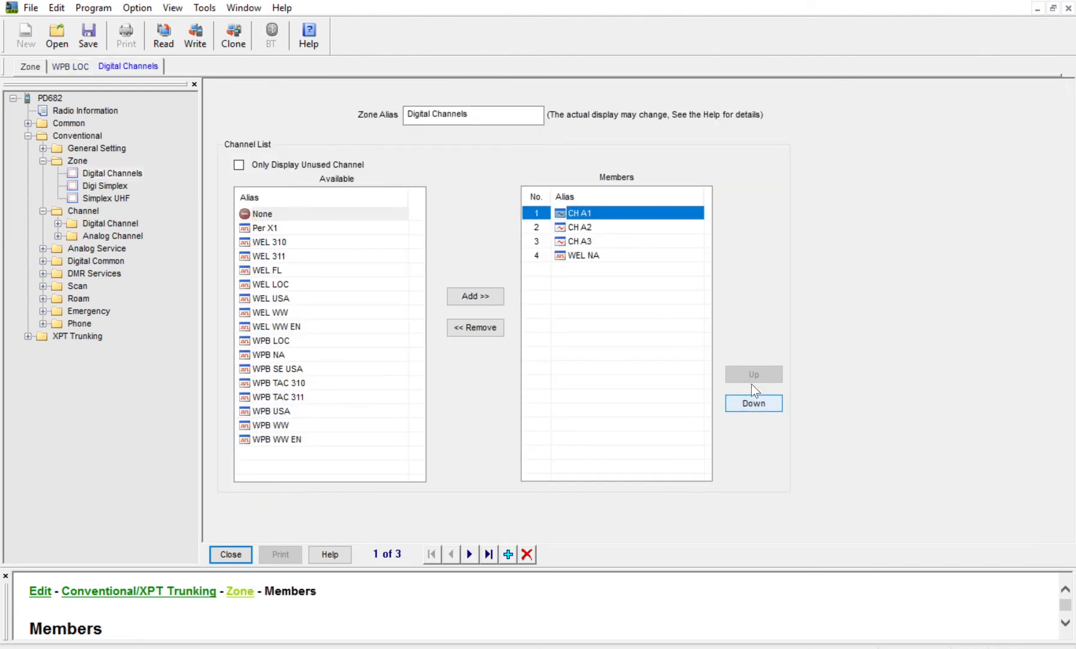
left_click(484, 315)
left_click(484, 315)
left_click(484, 315)
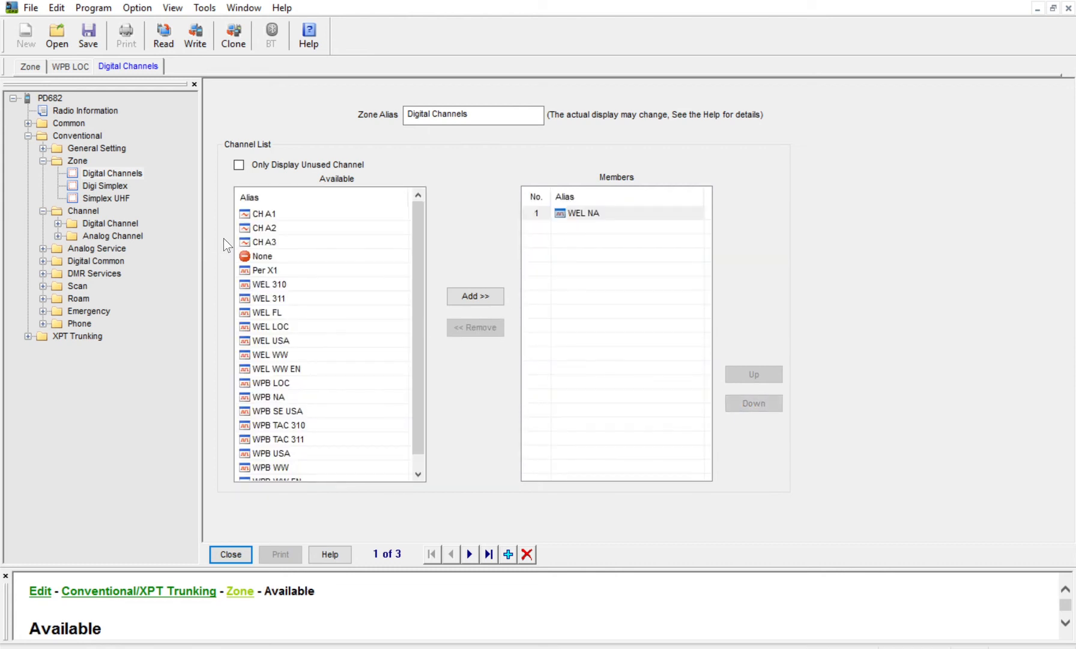
left_click_drag(418, 249, 411, 305)
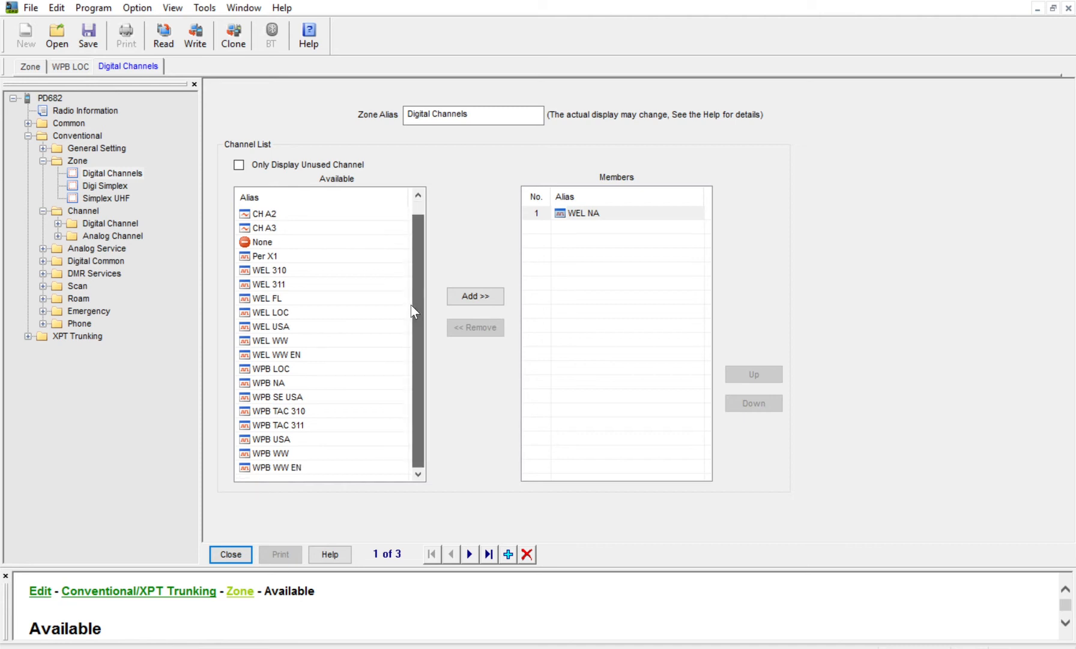
left_click_drag(493, 114, 440, 109)
left_click_drag(417, 226, 417, 204)
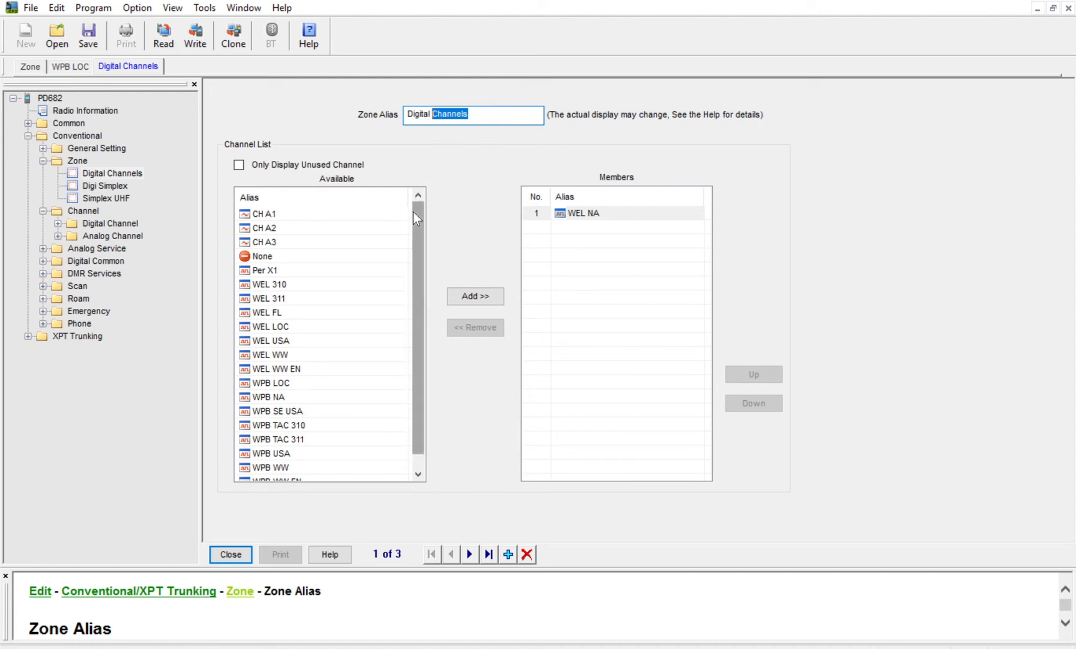
Rename the Digital Channels zone alias to WPB W2GGI
left_click(488, 107)
left_click_drag(488, 107, 412, 111)
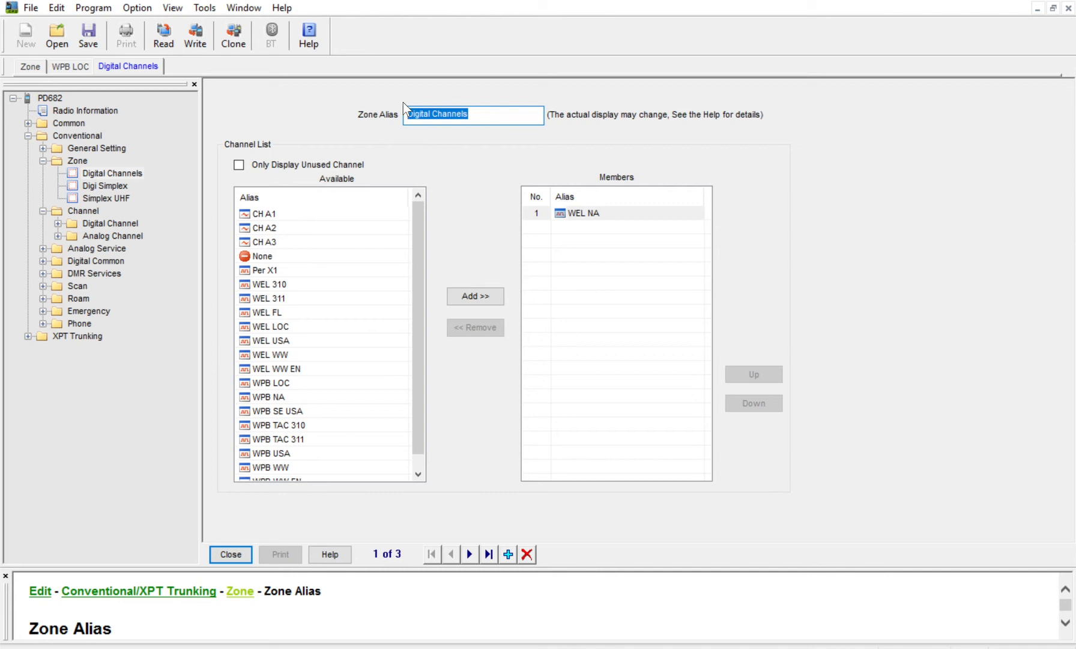
type("WPB")
key("BackSpace")
key("BackSpace")
key("BackSpace")
type("WPB")
type(" 2")
key("BackSpace")
type("GGI")
Add WPB LOC, NA, SE USA, TAC 310, TAC 311, USA, WW and WW EN to the zone
left_click(301, 364)
left_click(482, 288)
left_click(483, 288)
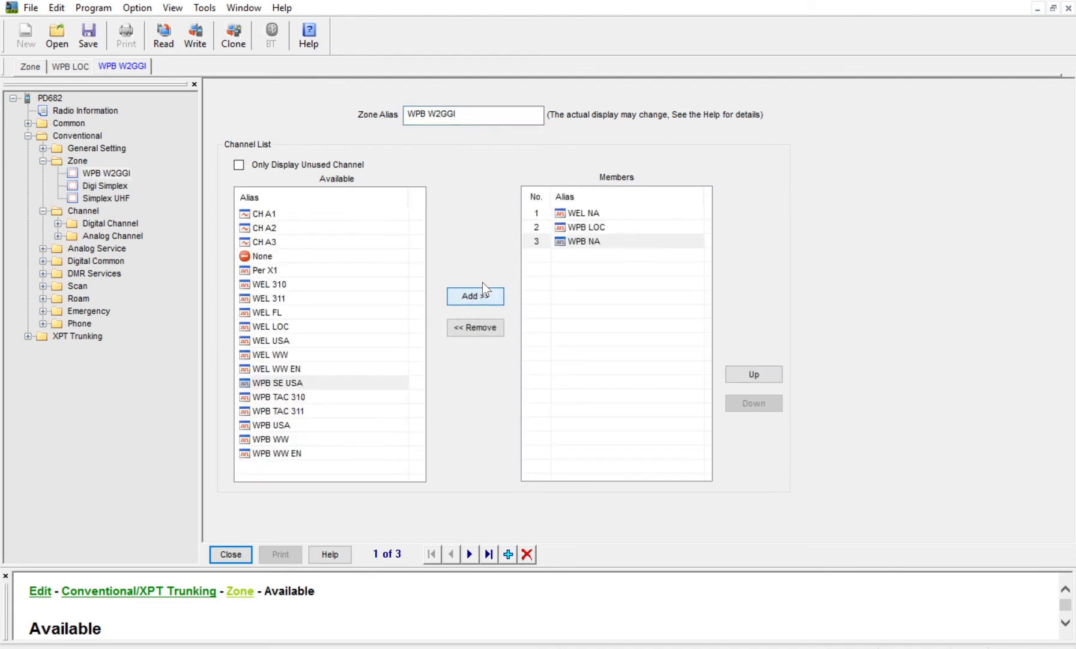
left_click(483, 289)
left_click(483, 288)
left_click(483, 288)
left_click(482, 288)
left_click(483, 288)
left_click(483, 288)
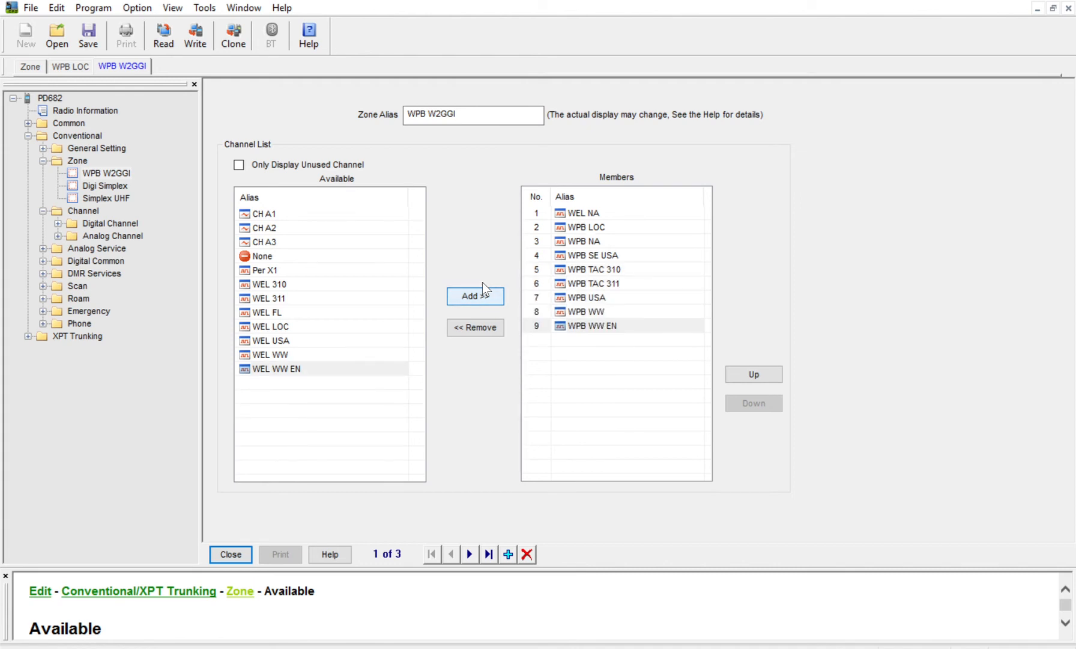
left_click(480, 285)
Remove WEL WW EN and WEL NA from the WPB W2GGI zone's members
left_click(589, 330)
left_click(480, 327)
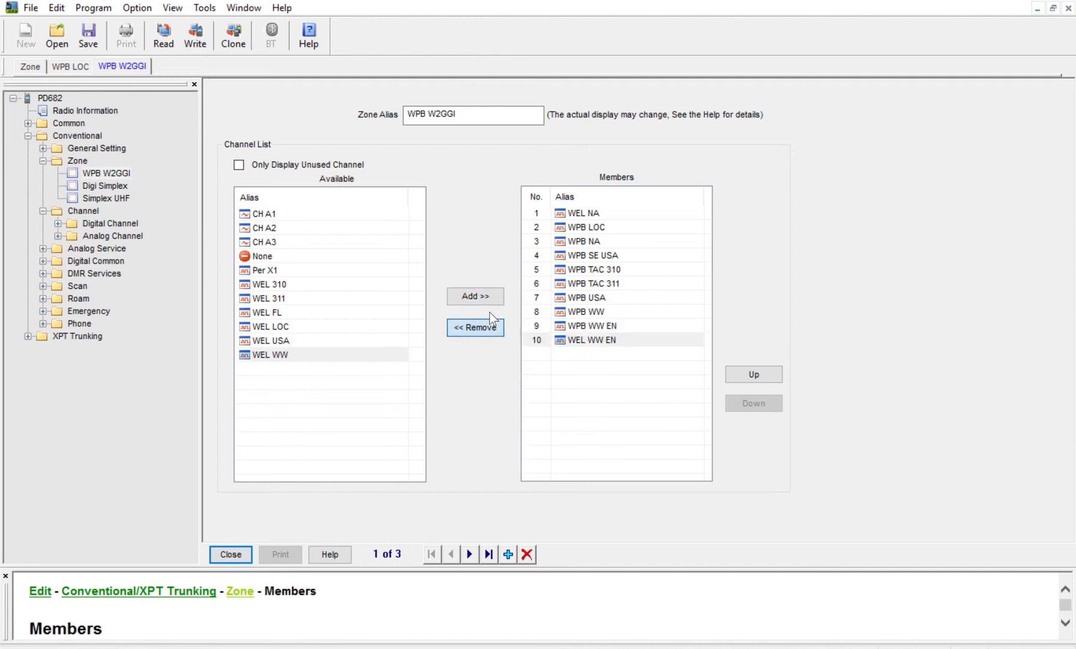
left_click(585, 211)
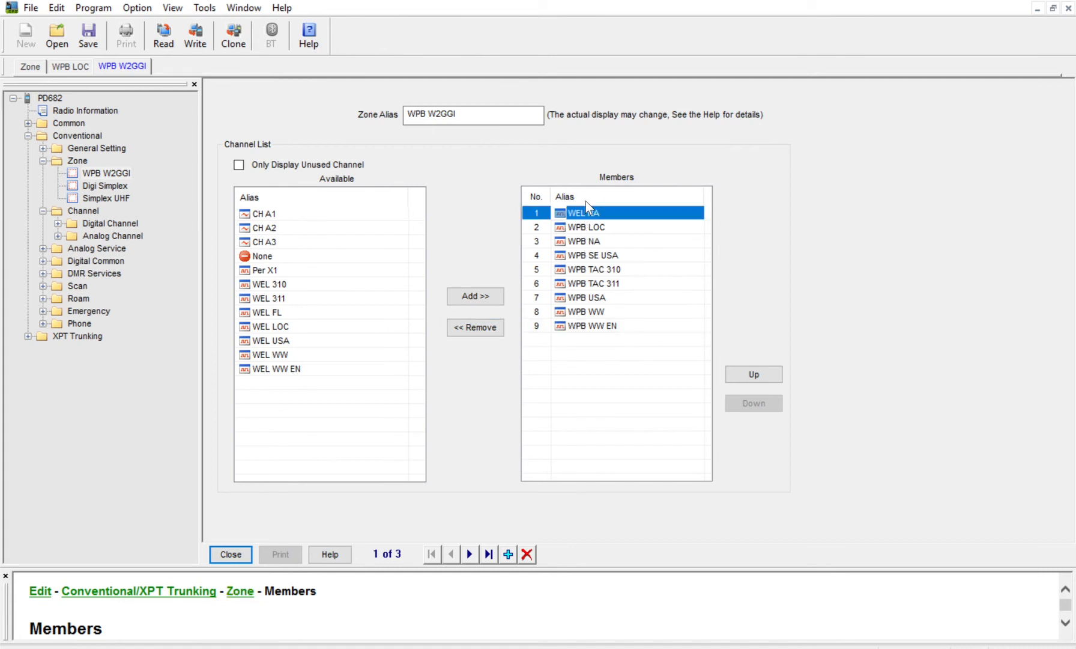
left_click(493, 314)
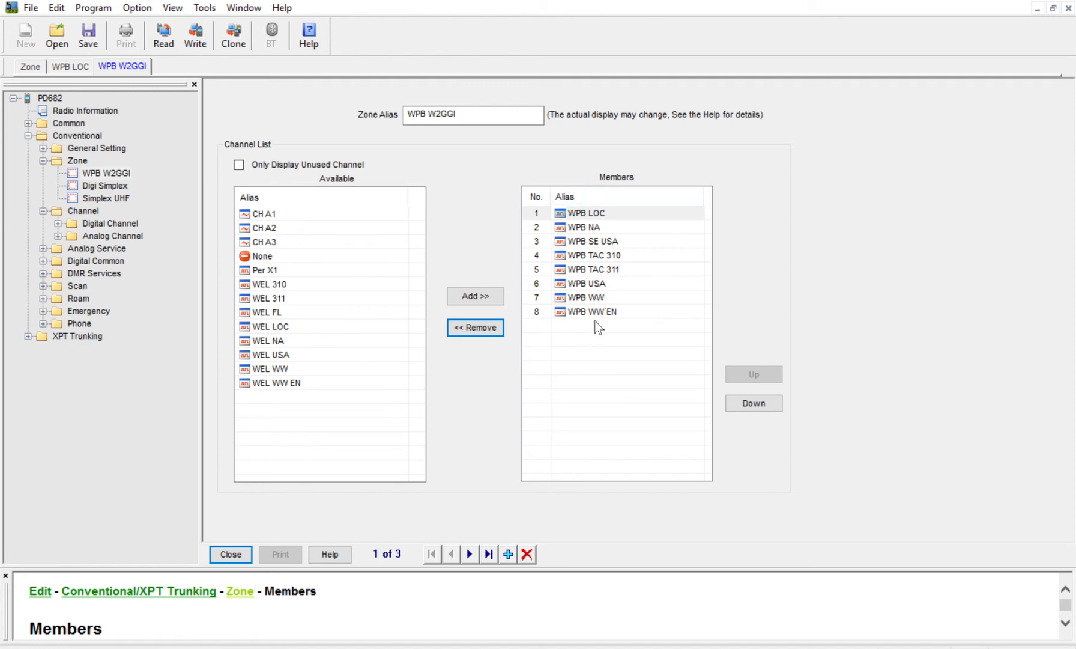
Move WPB WW to first place, WPB WW EN to second, and WPB NA above WPB LOC
left_click(597, 298)
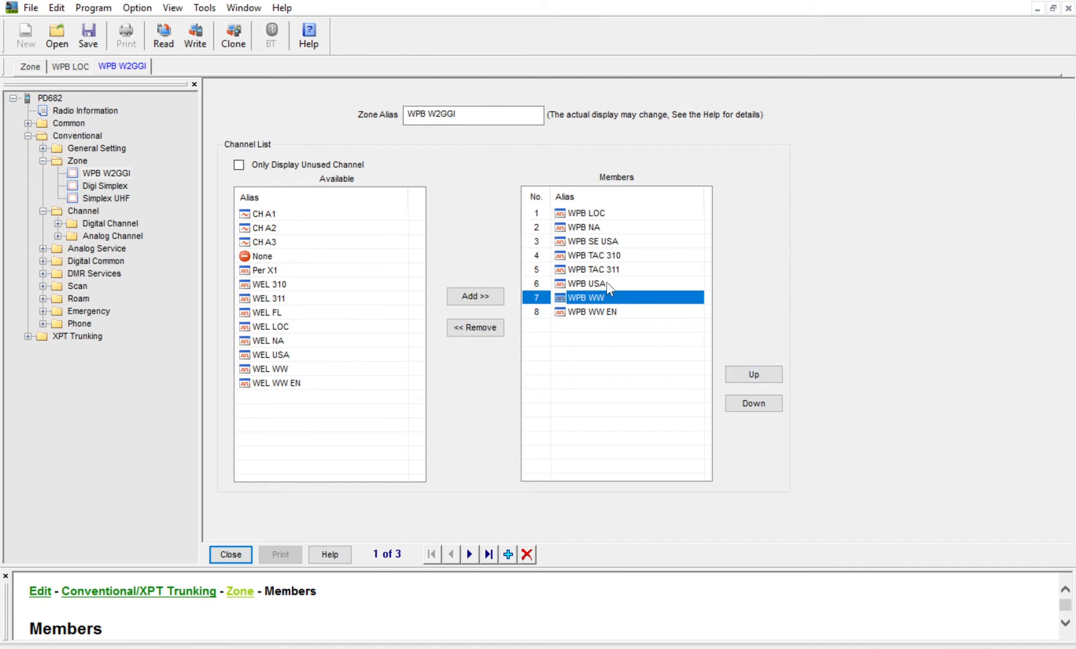
left_click(770, 367)
left_click(770, 367)
left_click(770, 367)
left_click(770, 367)
left_click(770, 367)
left_click(770, 367)
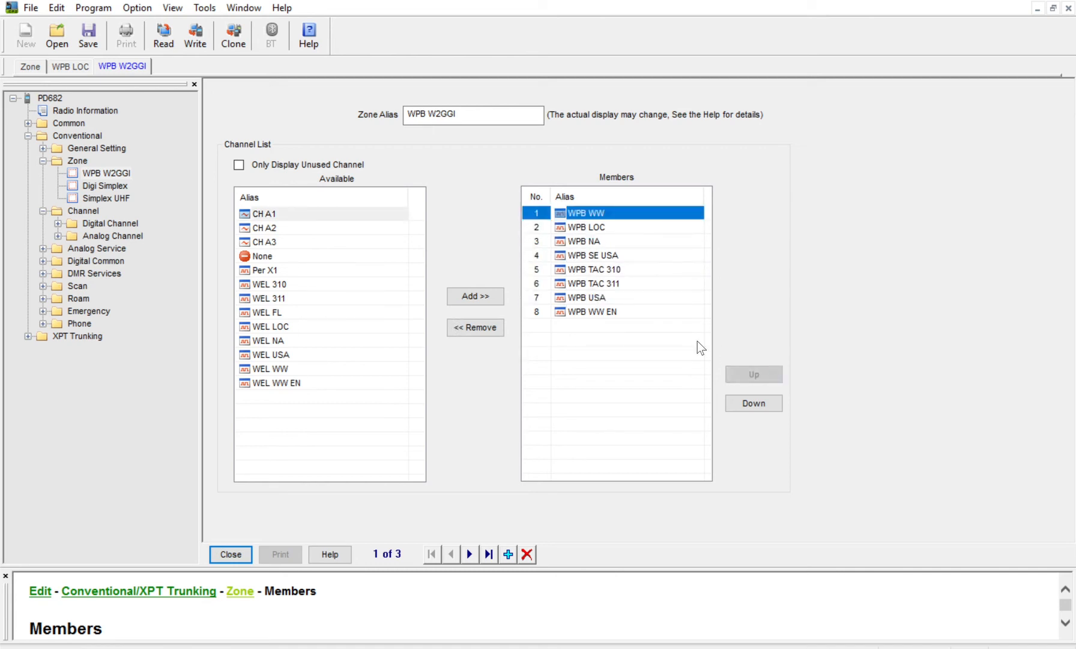
left_click(632, 308)
left_click(777, 367)
left_click(777, 366)
left_click(778, 366)
left_click(777, 366)
left_click(777, 367)
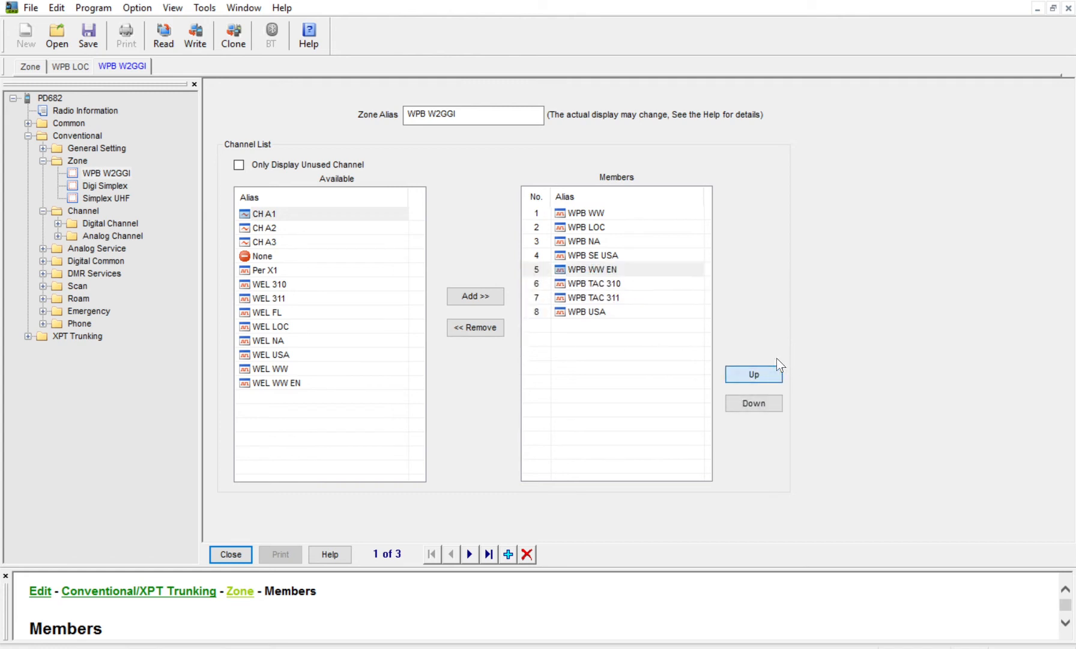
left_click(777, 366)
left_click(777, 366)
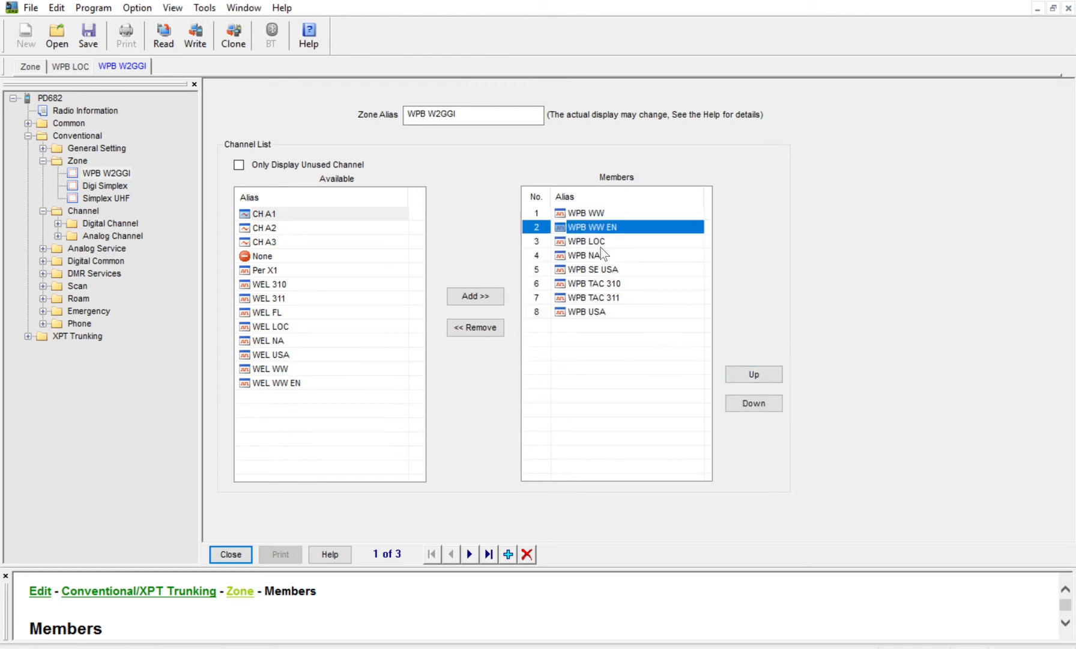
left_click(601, 253)
left_click(769, 373)
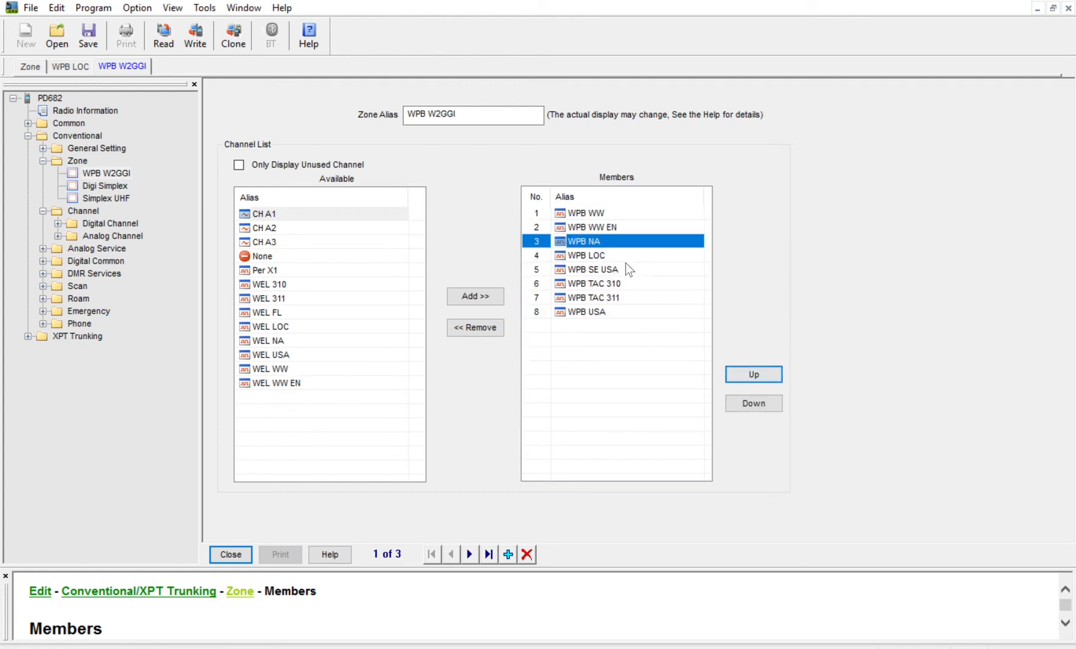
Move WPB USA and WPB SE USA up, and WPB LOC to the bottom of the list
left_click(600, 311)
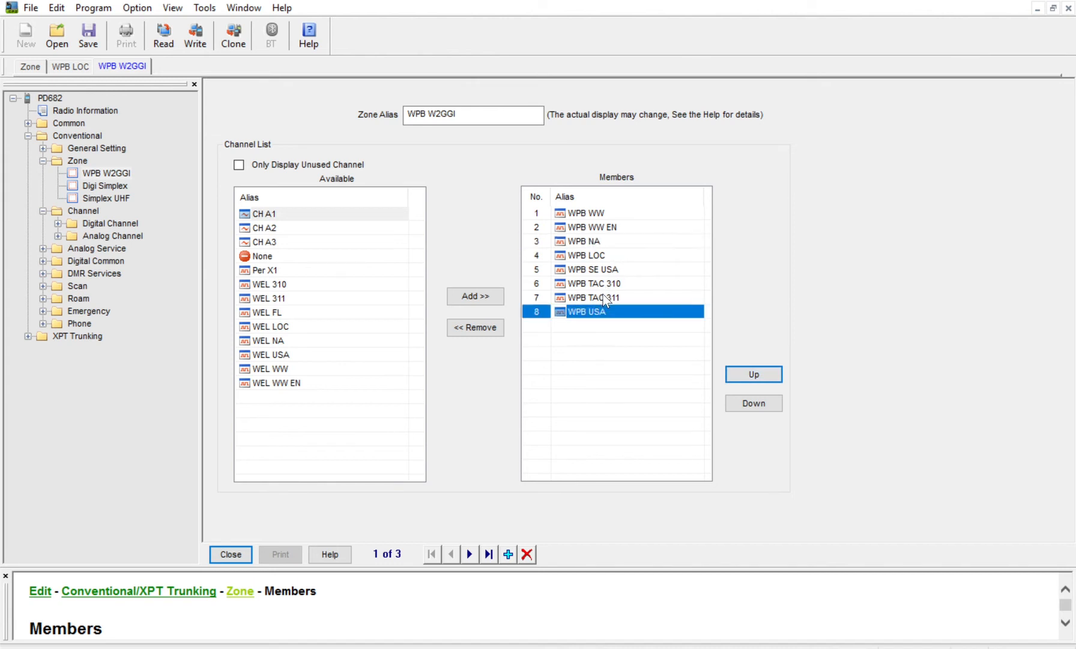
left_click(747, 368)
left_click(747, 367)
left_click(747, 367)
left_click(747, 366)
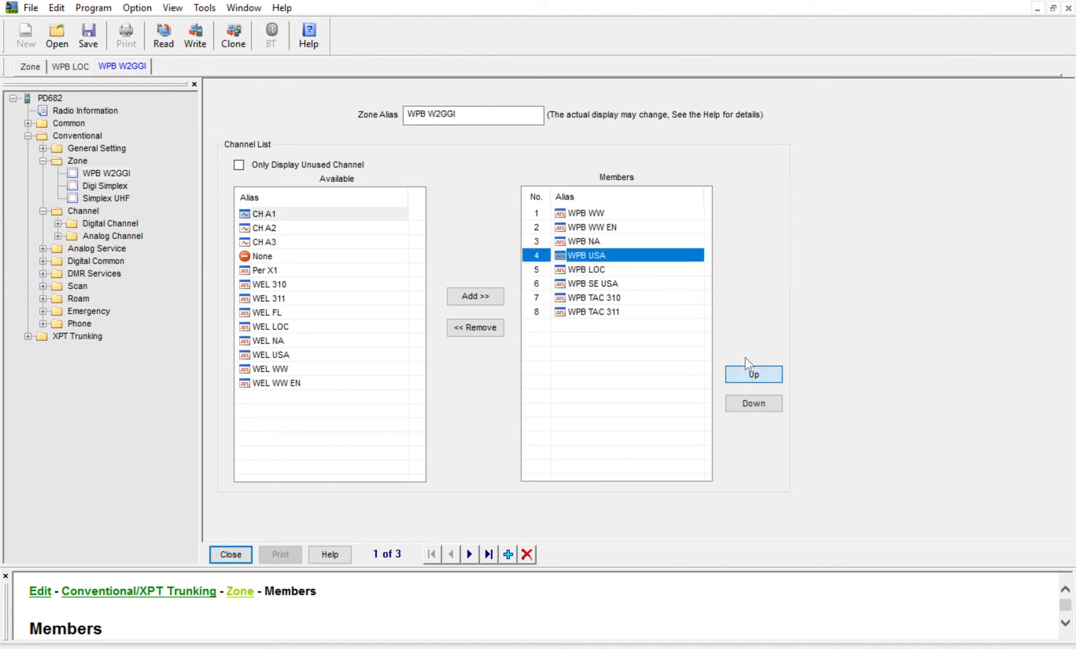
left_click(631, 283)
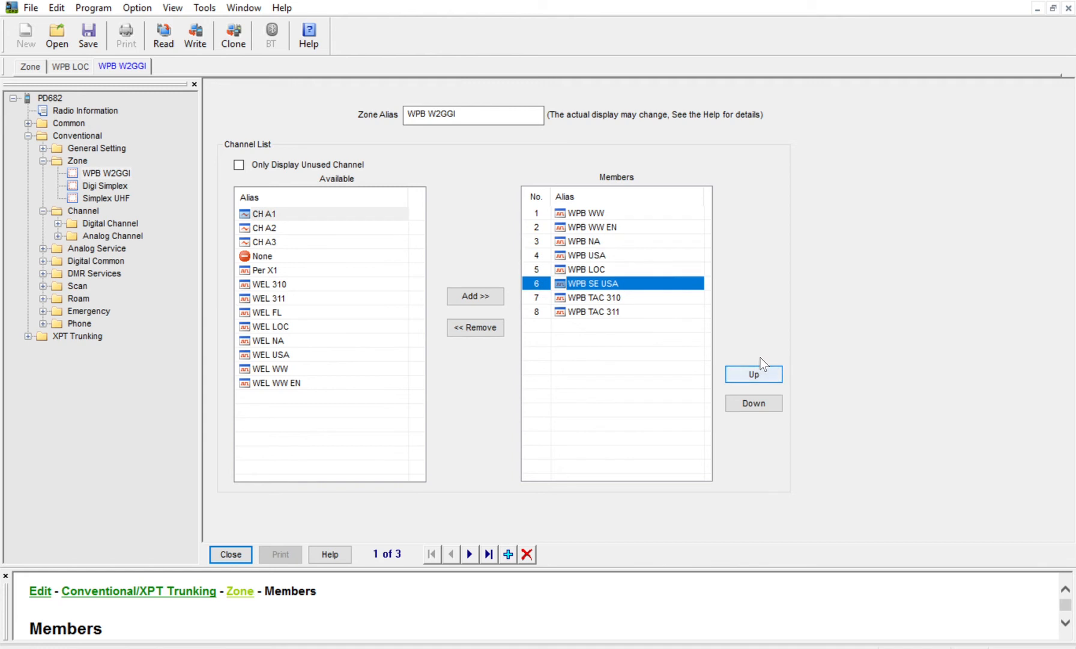
left_click(751, 373)
left_click(598, 282)
left_click(753, 400)
double_click(753, 398)
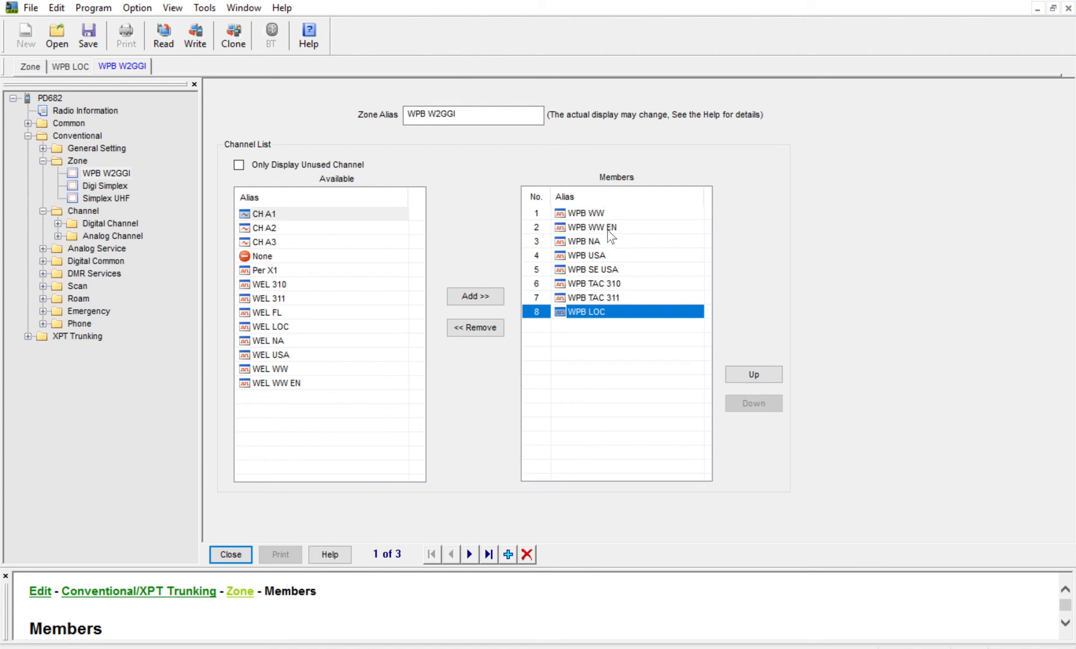
Move WPB TAC 310 to fourth and WPB TAC 311 to fifth place
left_click(604, 281)
key("Down")
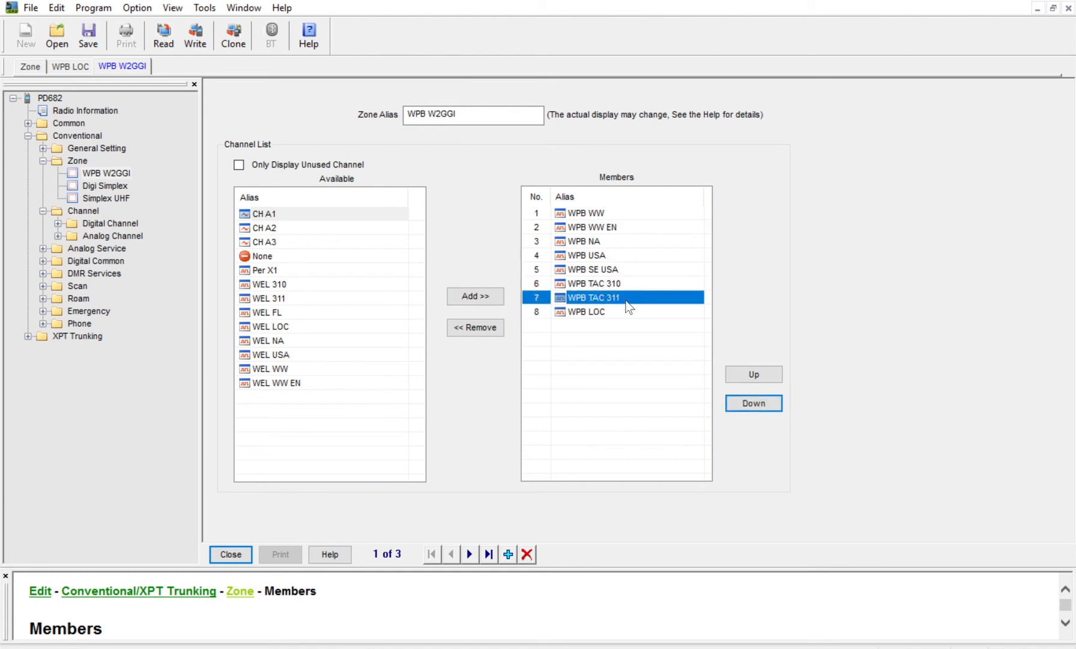
left_click(616, 279)
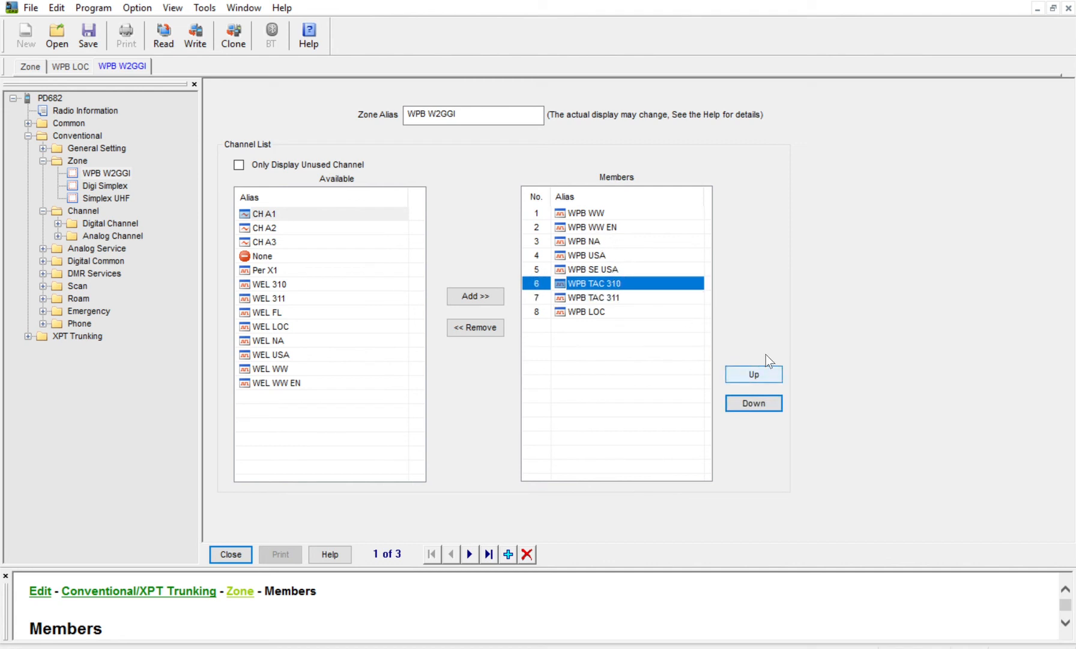
left_click(758, 369)
left_click(758, 369)
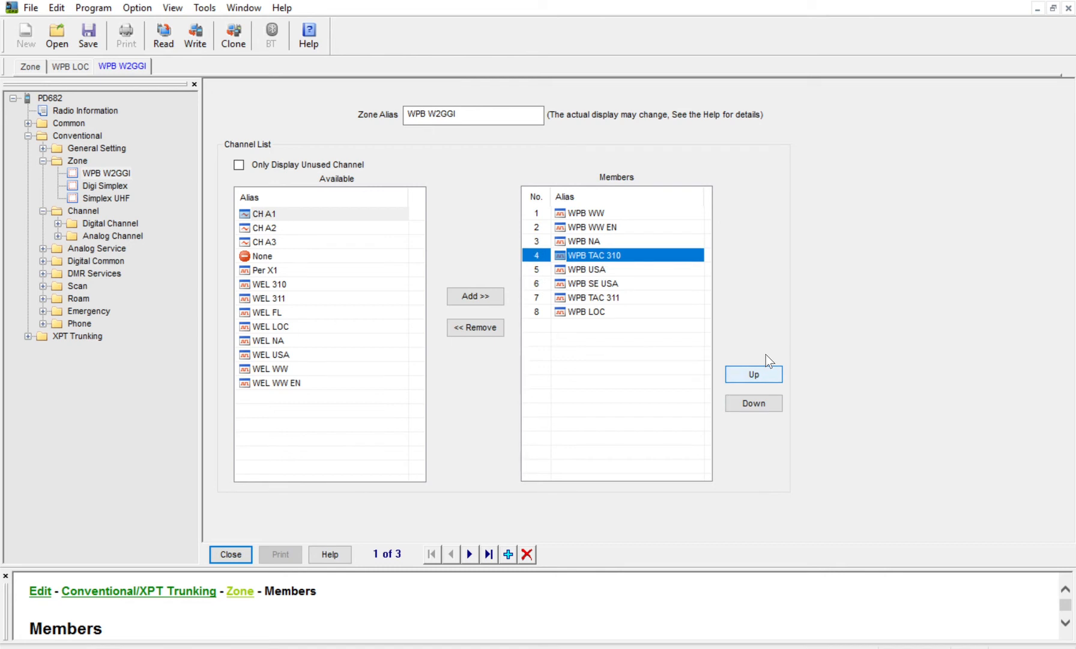
left_click(623, 295)
left_click(756, 369)
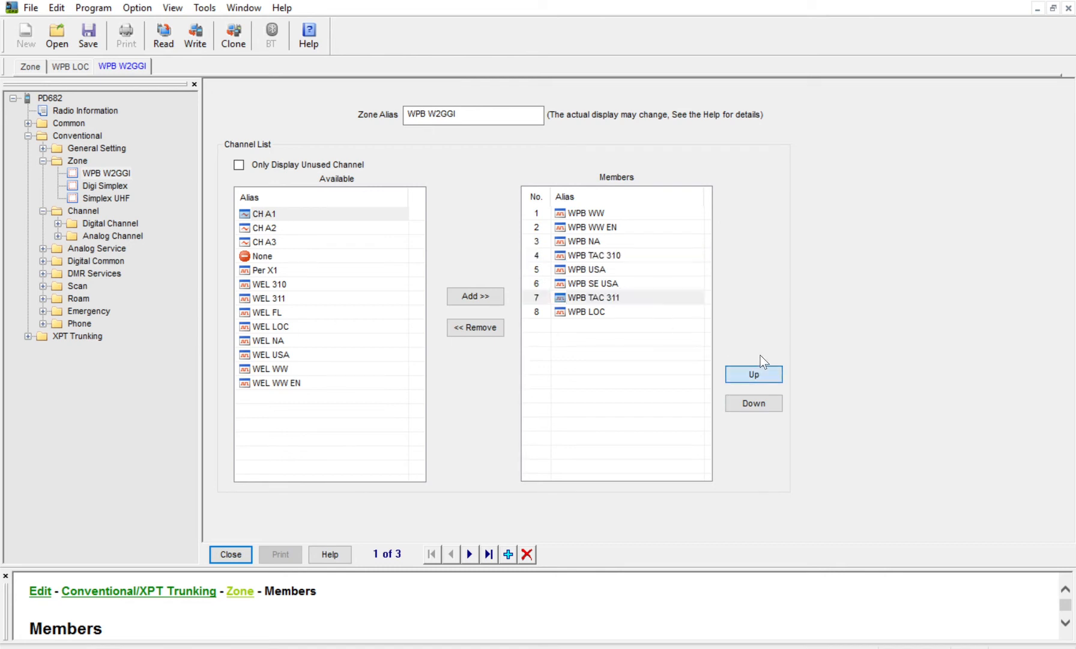
left_click(760, 368)
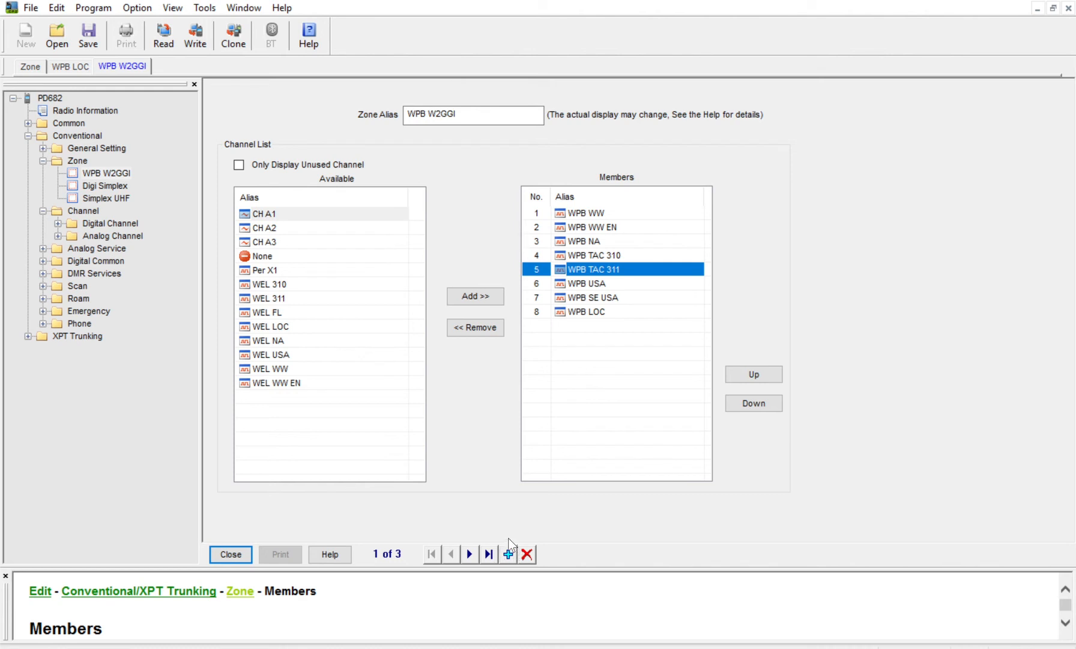
left_click(106, 159)
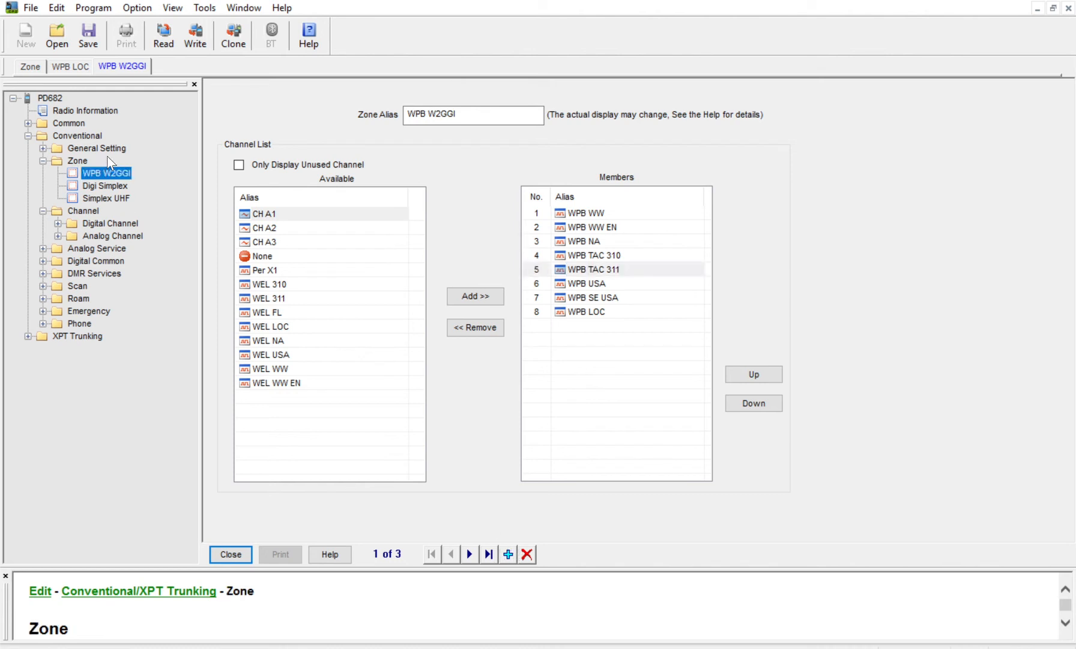
Add a zone, delete the unwanted Zone 1, and reselect WPB W2GGI in the tree
left_click(508, 552)
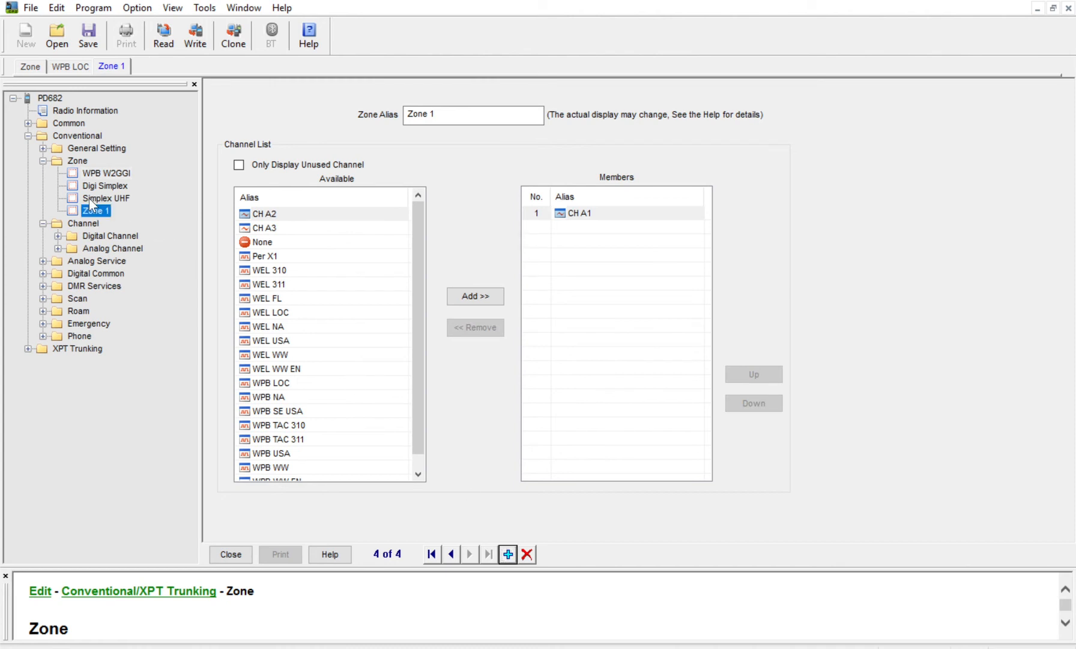
key("Delete")
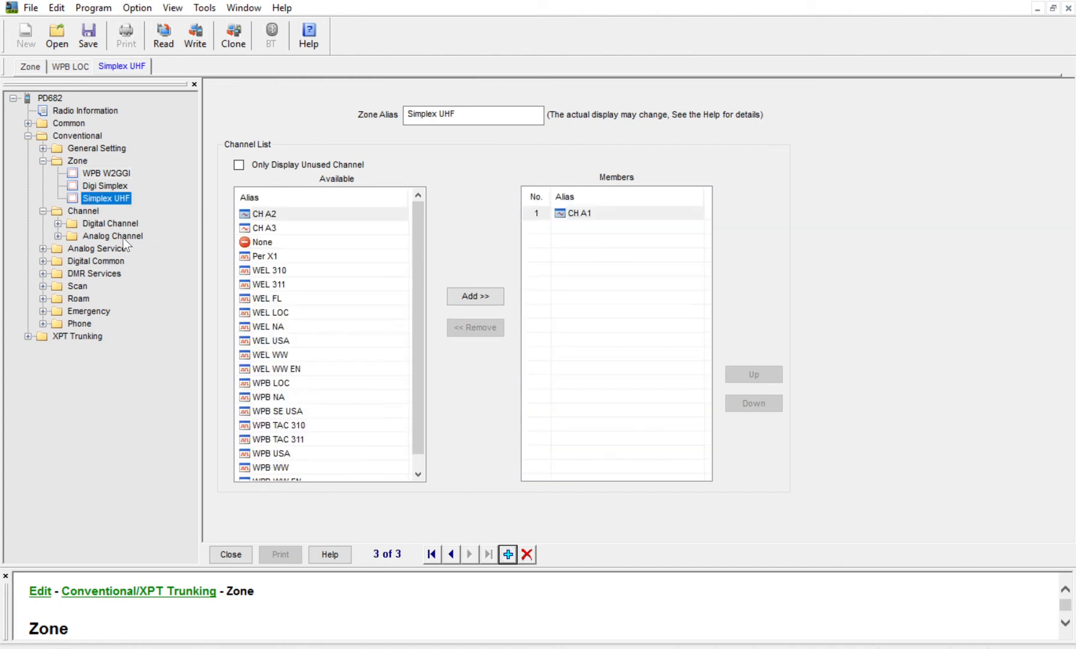
left_click(112, 173)
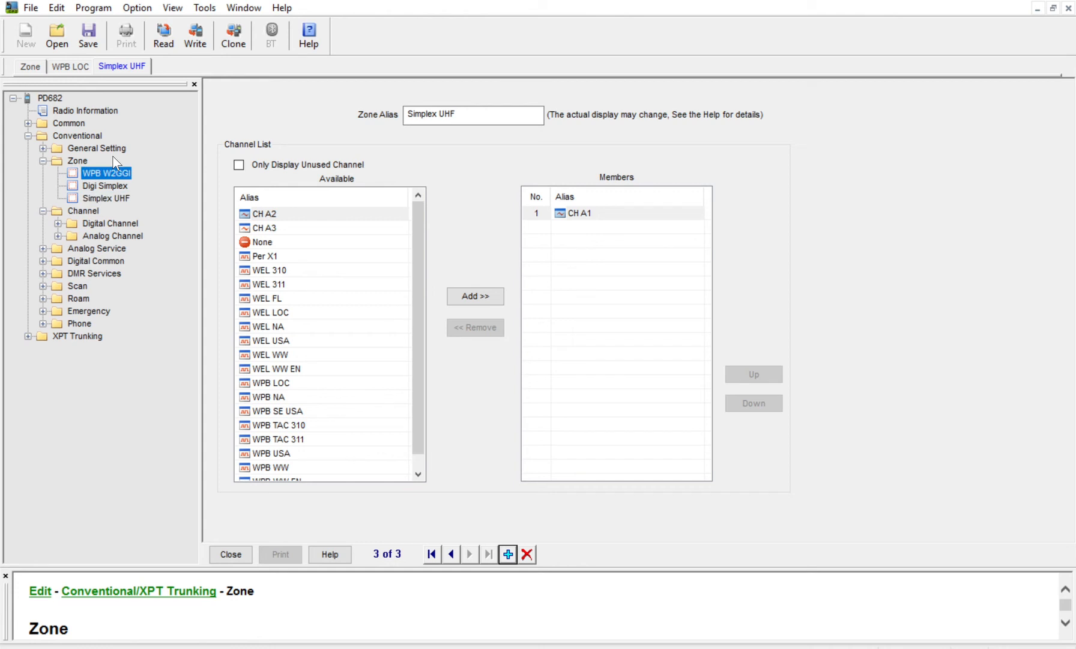
Insert a new zone after WPB W2GGI and set the zone alias to WEL WX3C
left_click(142, 198)
left_click(95, 182)
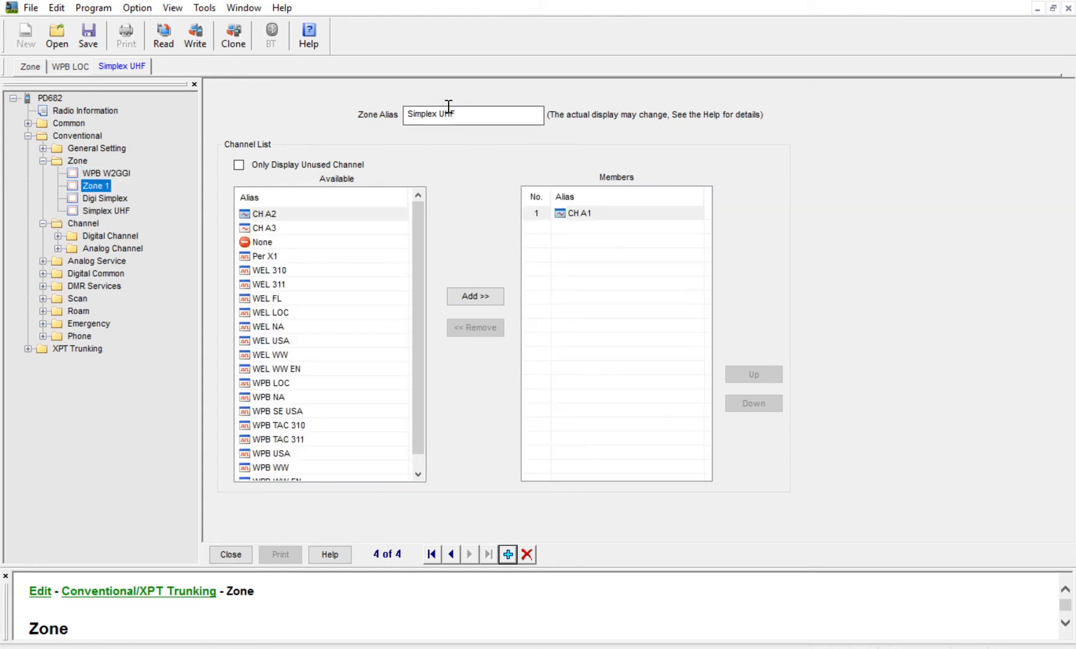
left_click_drag(512, 113, 436, 101)
type("WP")
key("BackSpace")
key("BackSpace")
type("WEL")
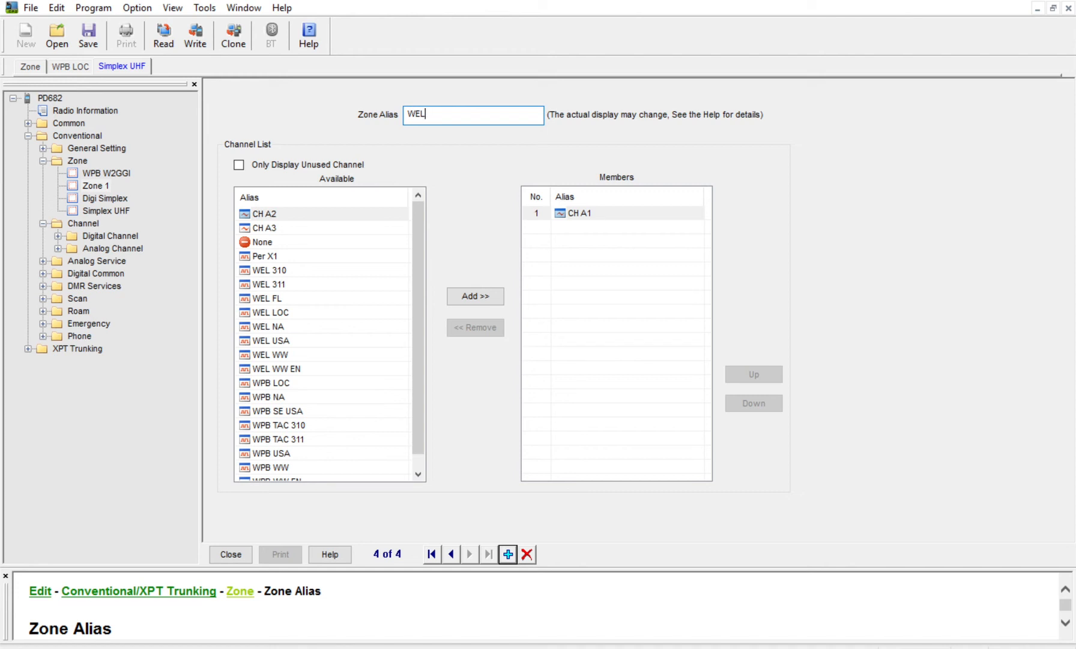
type("WX3C")
scroll(419, 246, "down", 1)
left_click(304, 255)
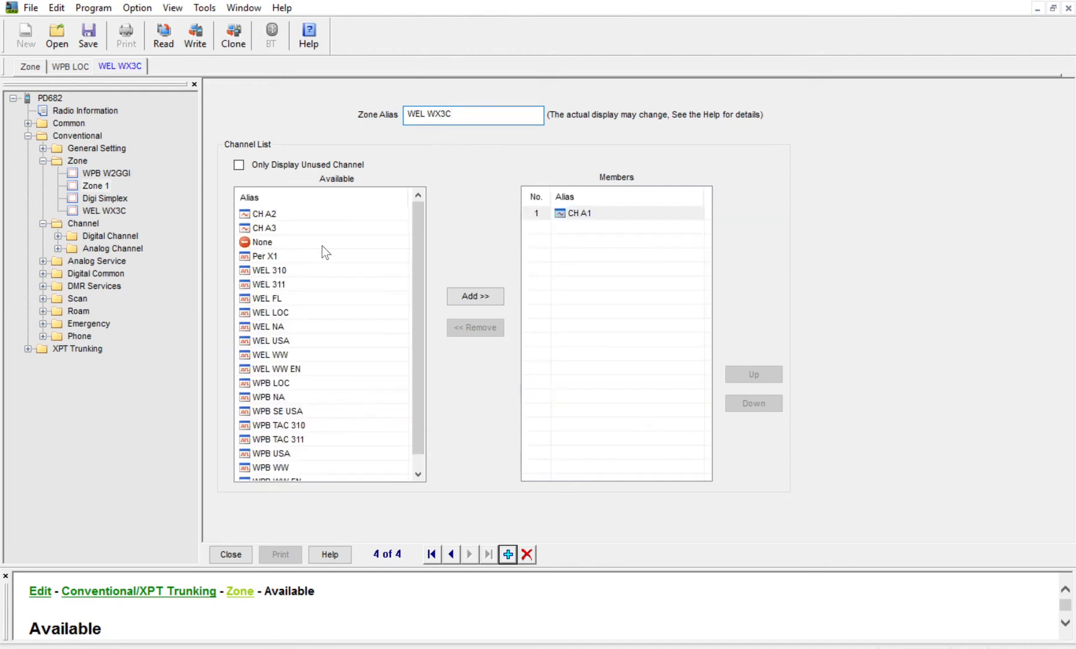
Add the WEL channels from WEL 310 onward, then remove WPB LOC and CH A1 from the members
left_click(487, 282)
left_click(487, 279)
left_click(487, 280)
left_click(488, 280)
left_click(487, 280)
left_click(488, 280)
left_click(487, 280)
left_click(487, 280)
left_click(487, 280)
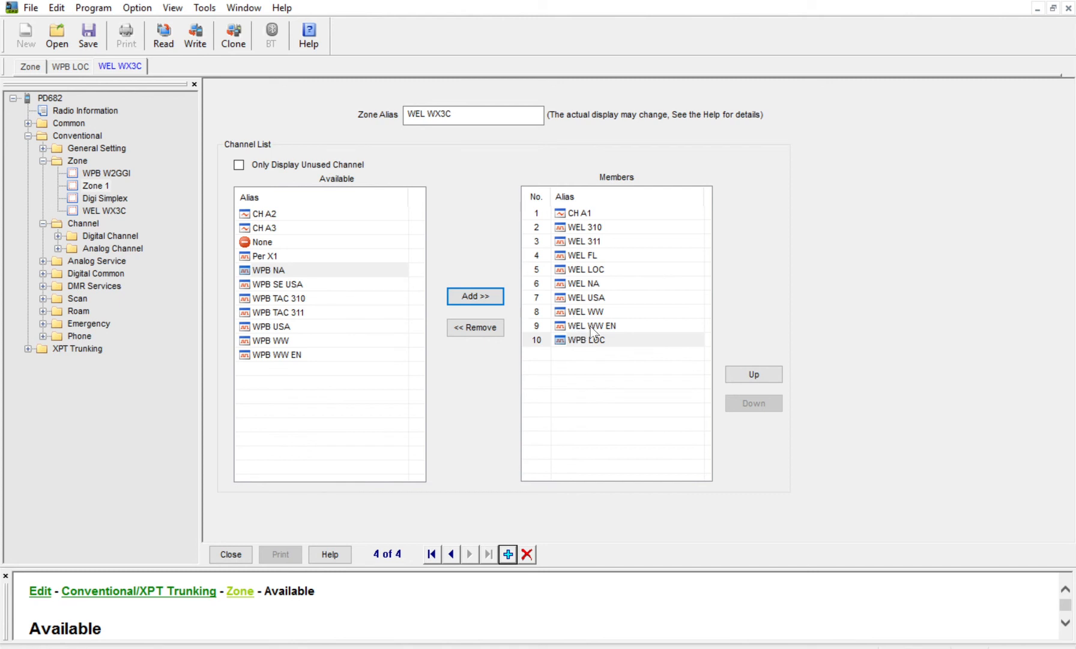
left_click(578, 338)
left_click(483, 324)
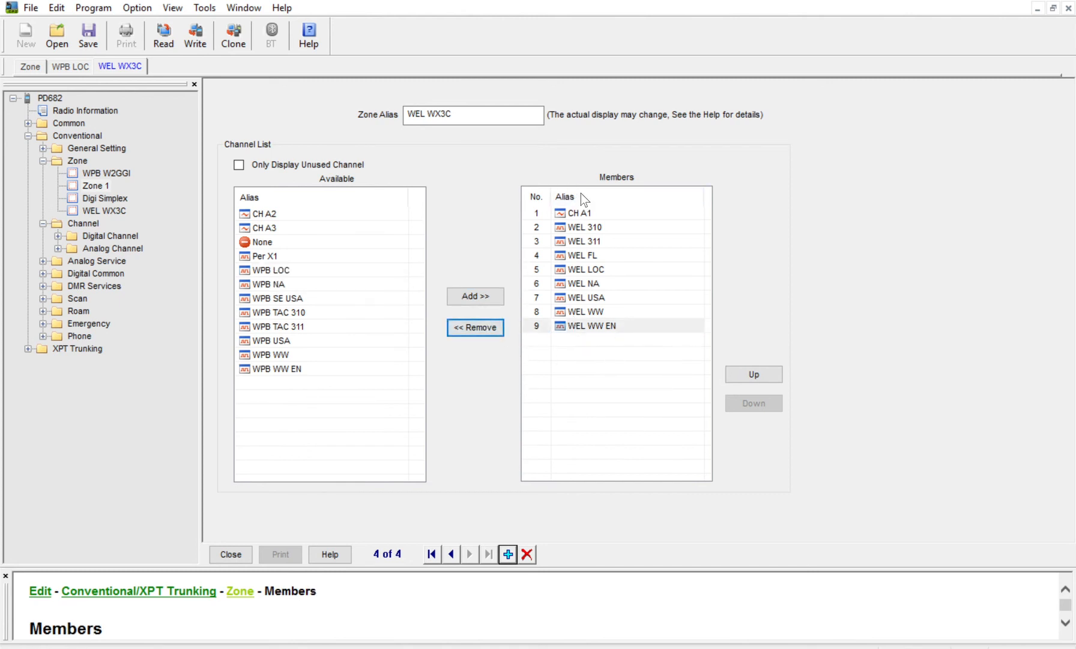
left_click(582, 209)
left_click(488, 320)
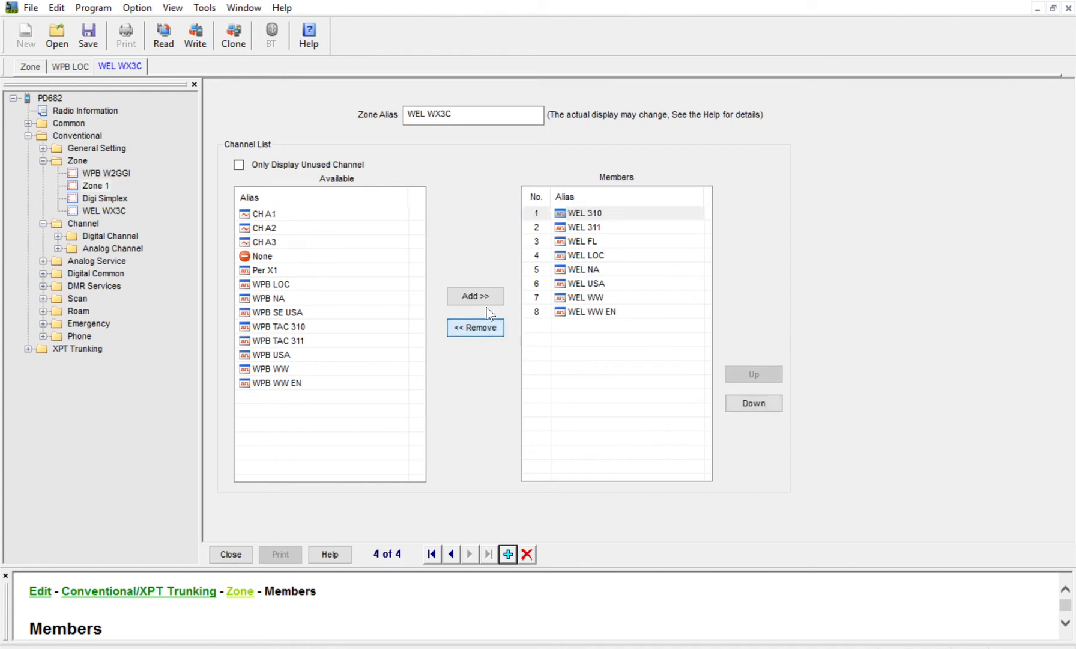
Move WEL WW to first and WEL WW EN to second in the WEL WX3C members
left_click(599, 293)
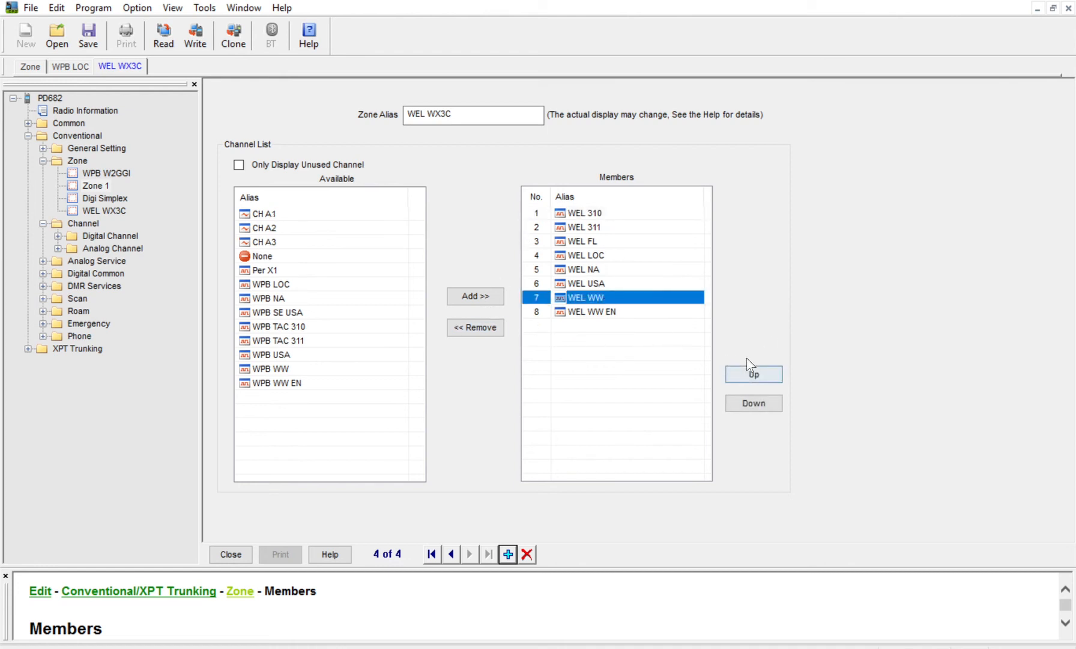
left_click(752, 371)
left_click(752, 371)
left_click(752, 371)
left_click(752, 371)
left_click(752, 371)
left_click(752, 371)
left_click(622, 311)
left_click(759, 364)
left_click(759, 364)
left_click(760, 364)
left_click(760, 364)
left_click(759, 364)
left_click(760, 364)
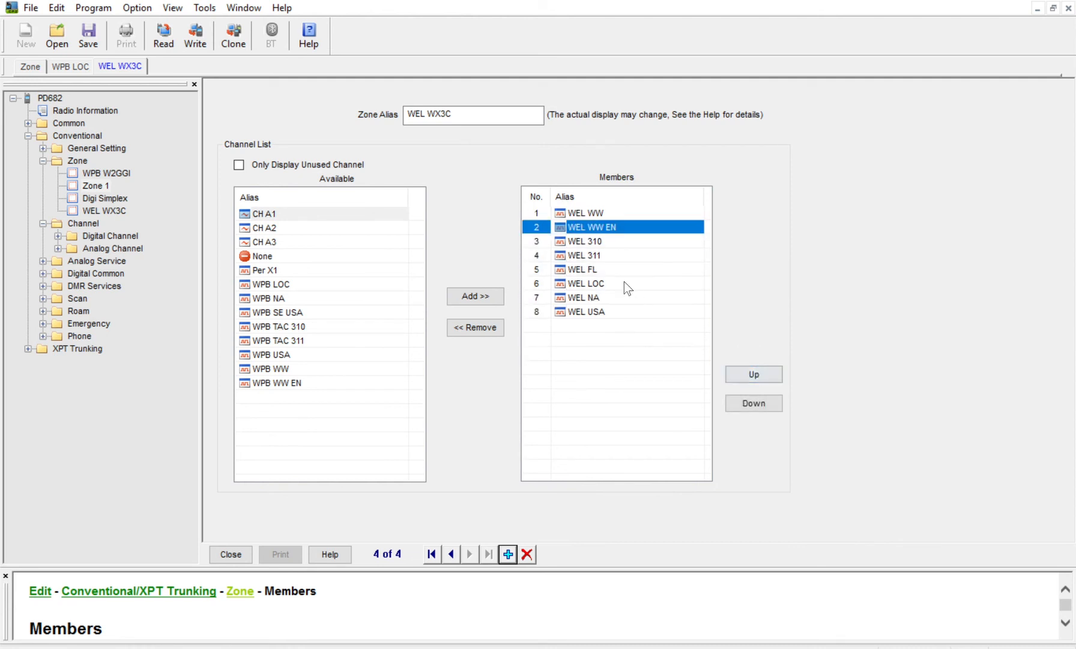
Raise WEL NA to third place and shift WEL USA and WEL FL upward
left_click(602, 297)
left_click(756, 368)
left_click(755, 369)
left_click(756, 369)
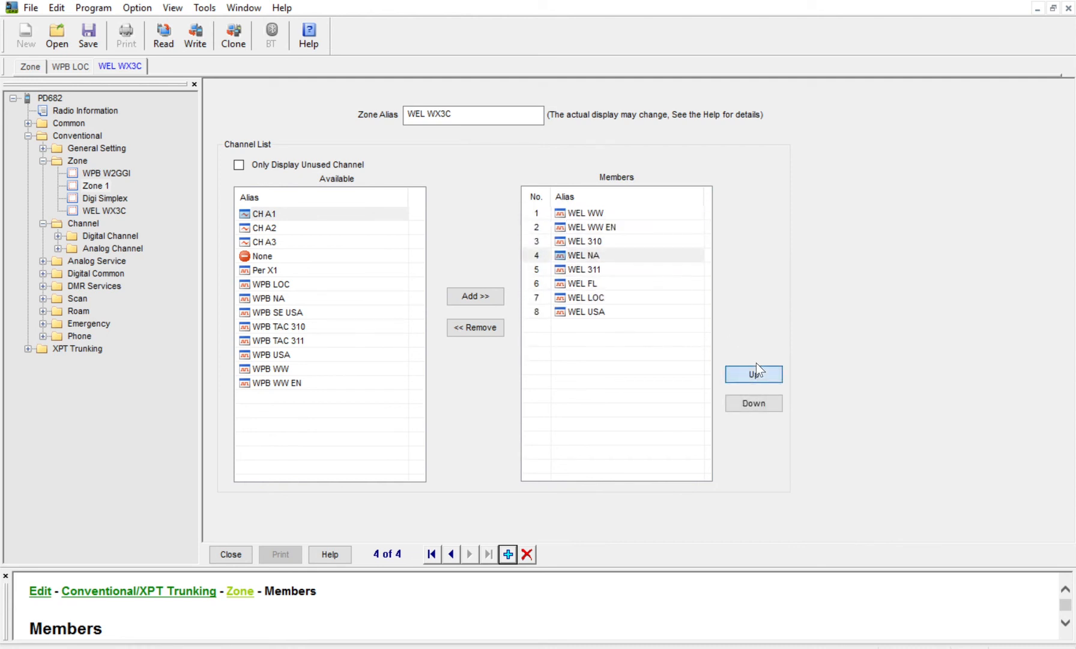
left_click(755, 368)
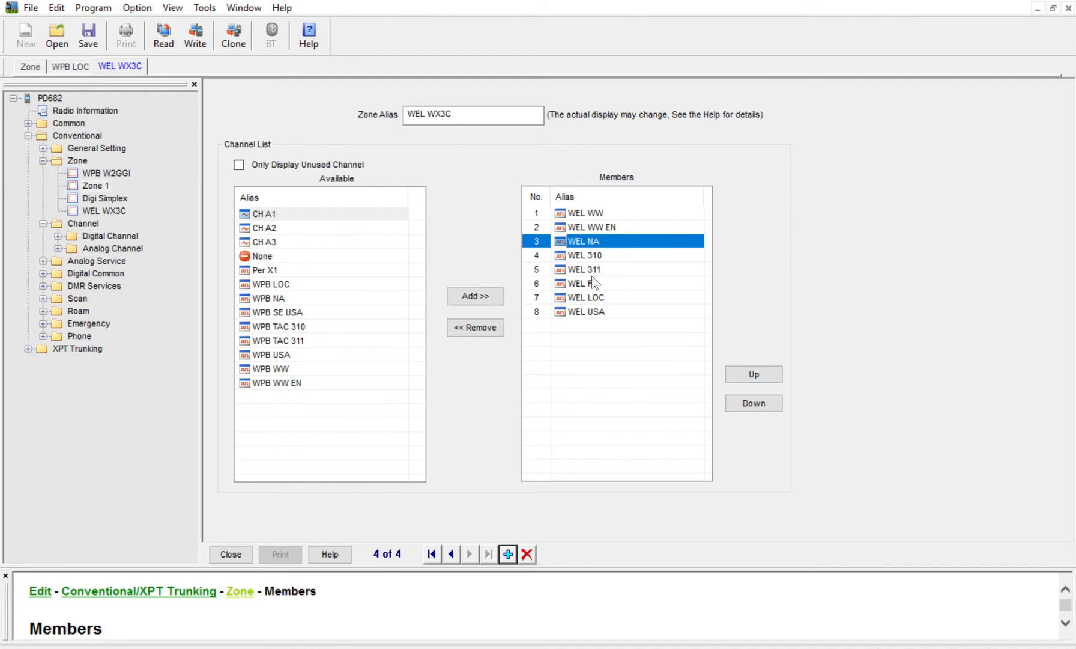
left_click(606, 311)
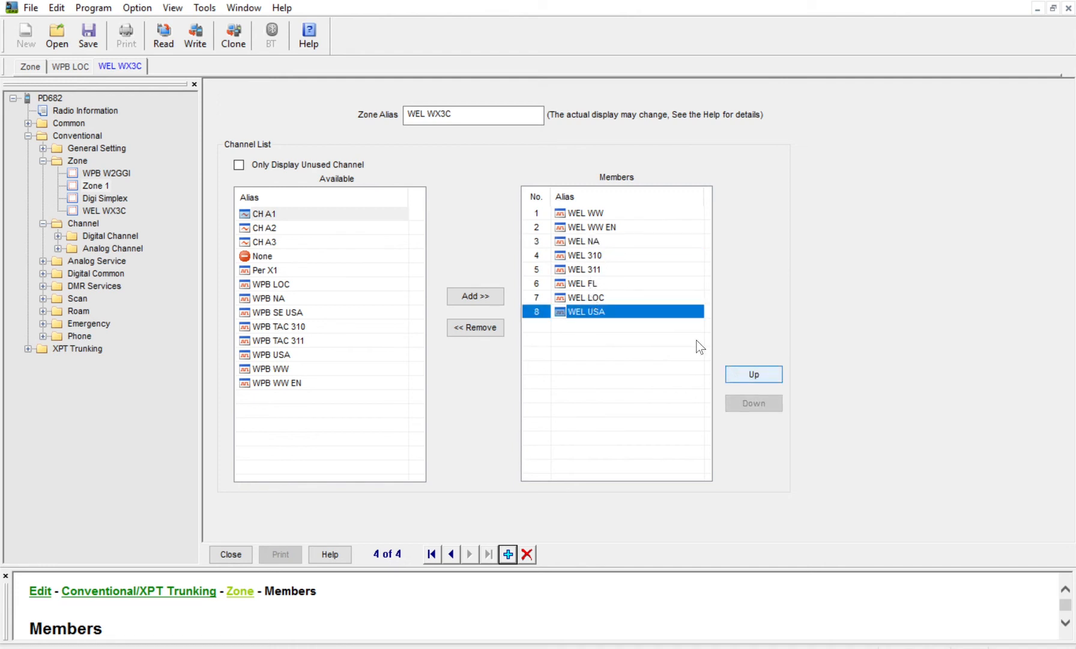
left_click(770, 367)
left_click(770, 368)
left_click(770, 368)
left_click(770, 368)
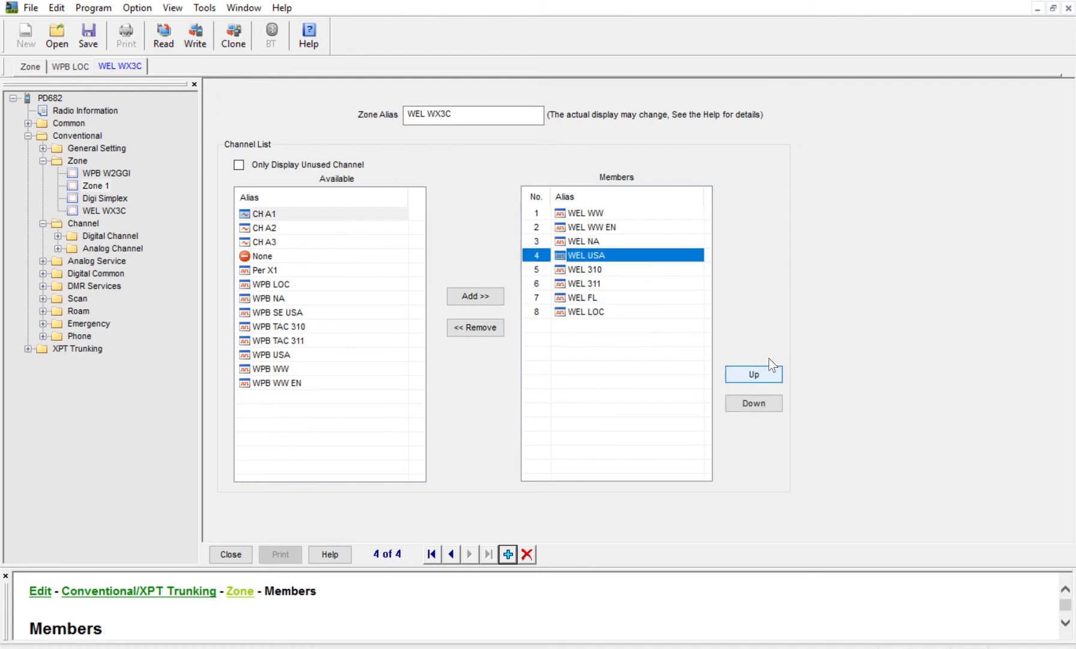
left_click(601, 297)
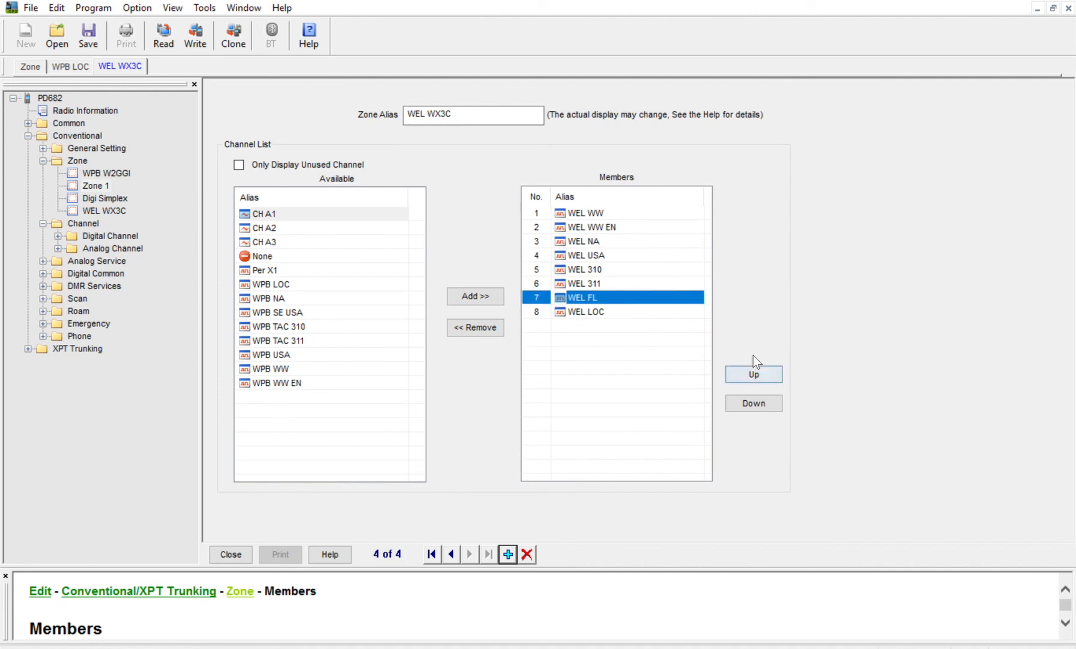
left_click(754, 369)
left_click(754, 369)
left_click(756, 398)
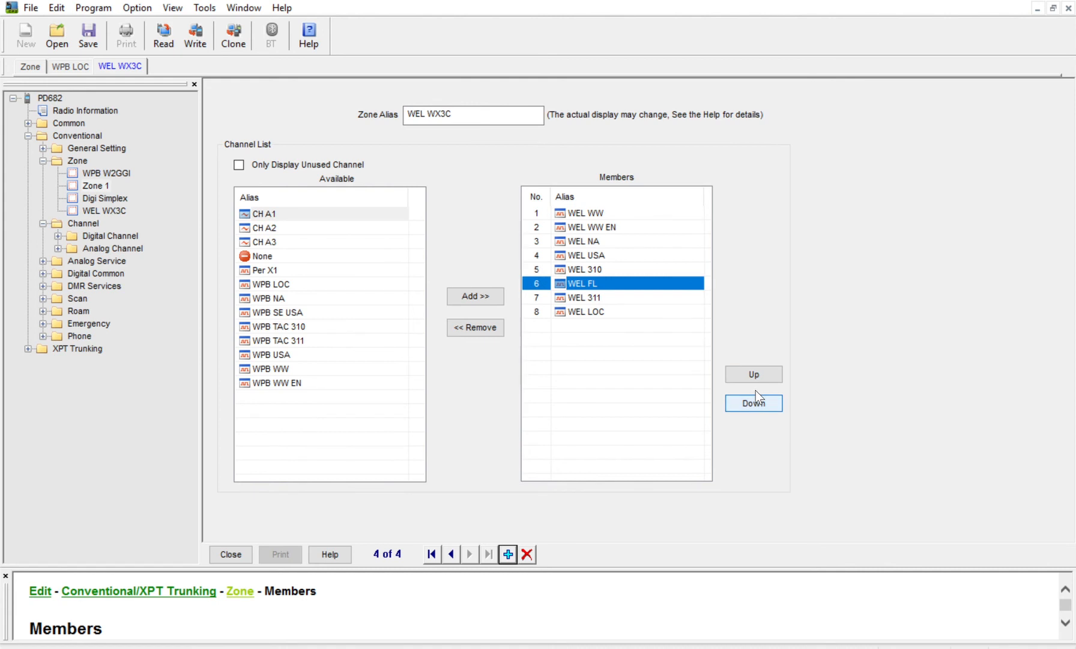
Move WEL 310 and WEL 311 up to fourth and fifth, leaving WEL LOC last
left_click(601, 269)
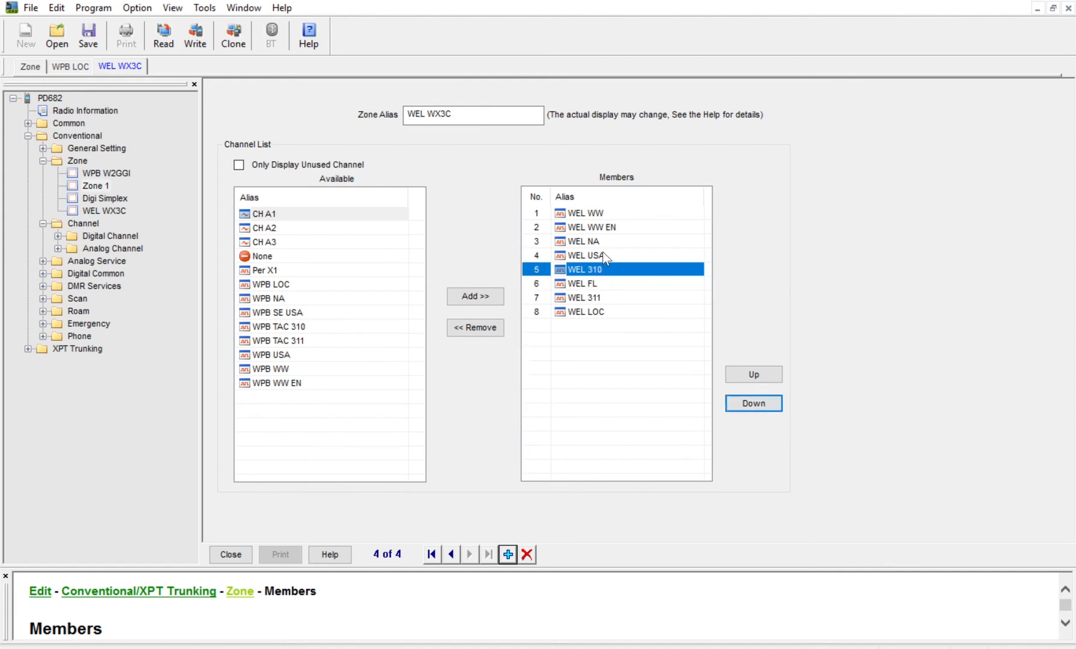
left_click(737, 369)
left_click(600, 296)
left_click(744, 370)
left_click(748, 370)
left_click(606, 280)
key("Down")
key("Down")
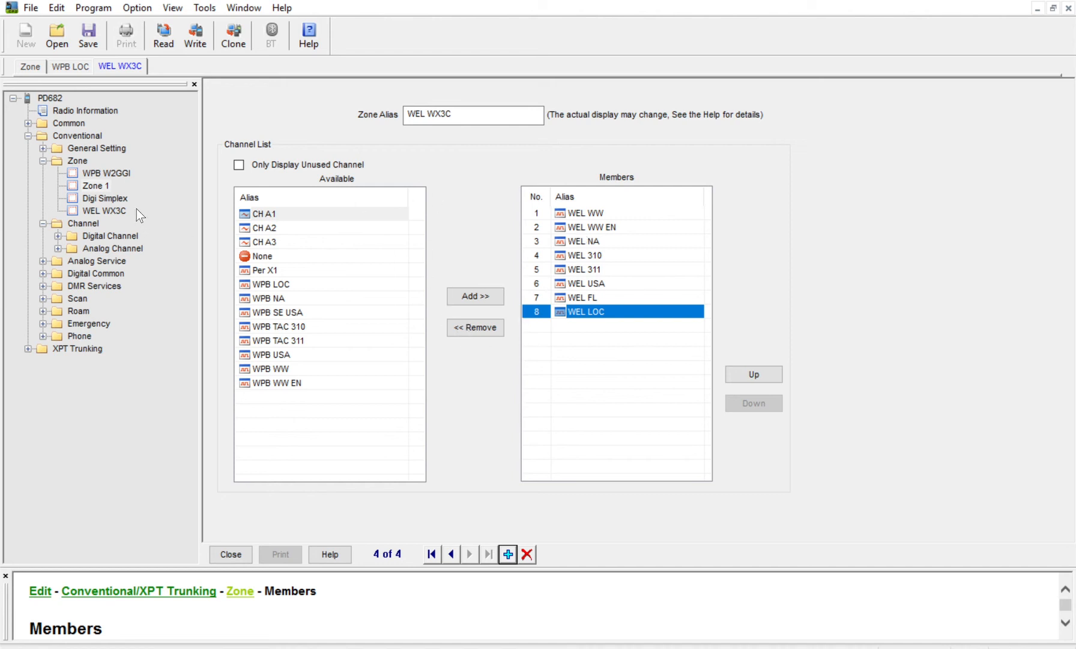
Browse the zones and select the WEL WX3C zone alias text
left_click(106, 197)
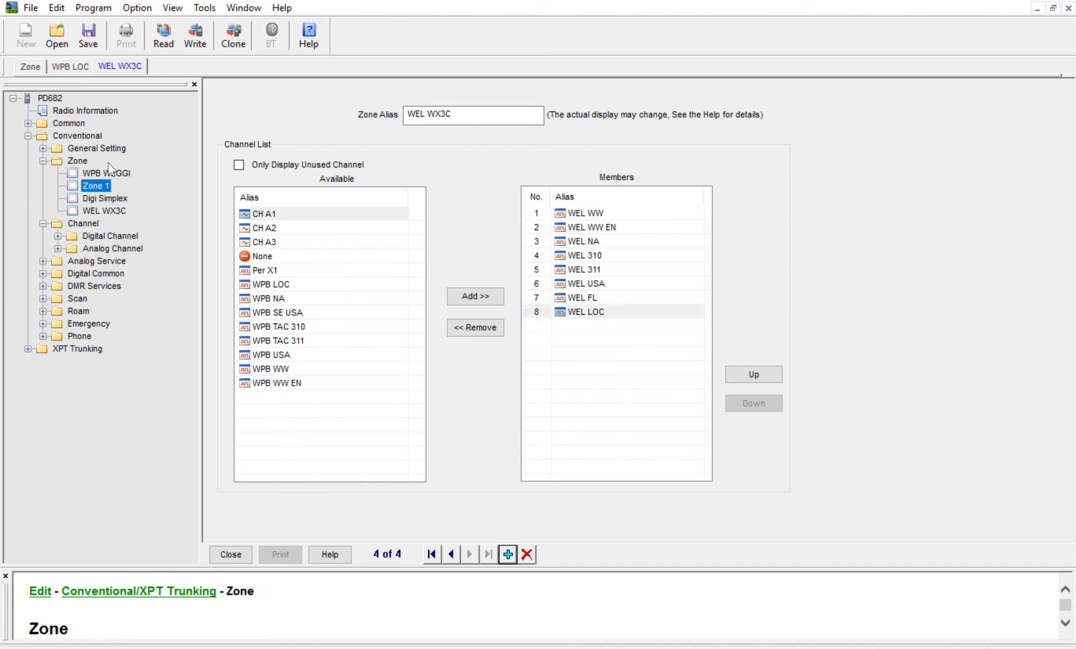
left_click(109, 166)
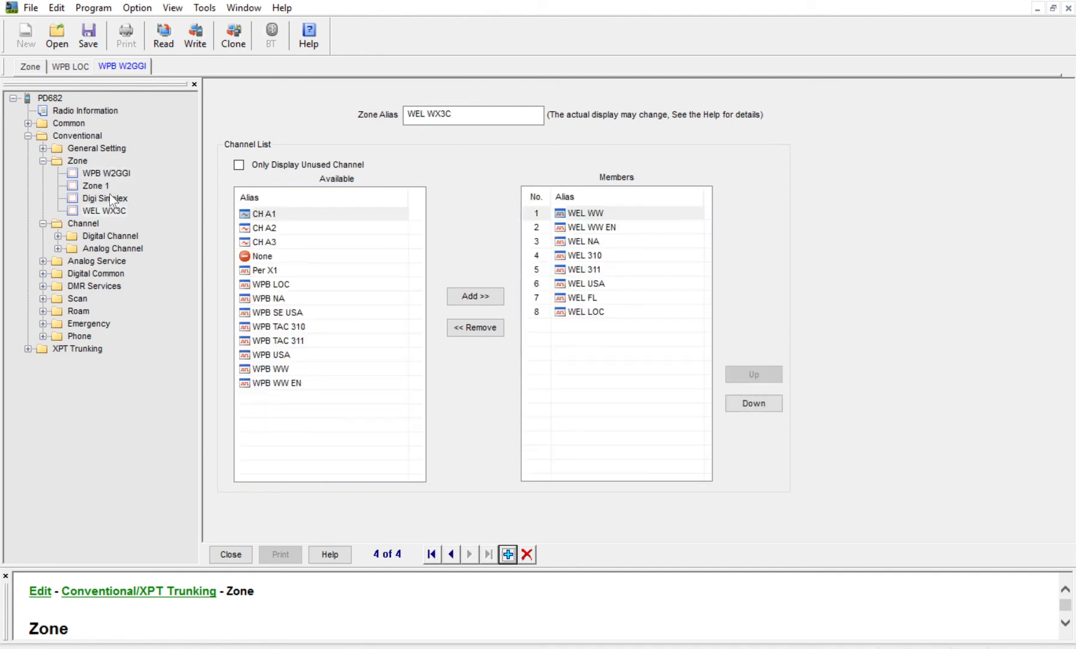
left_click(101, 185)
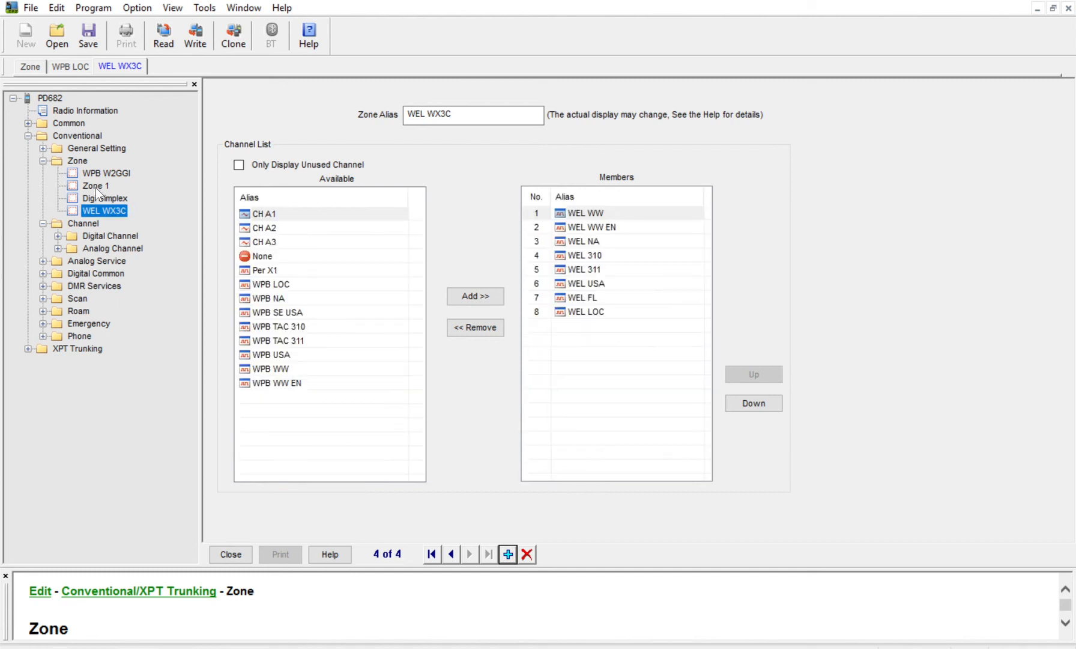
left_click(91, 175)
left_click(127, 207)
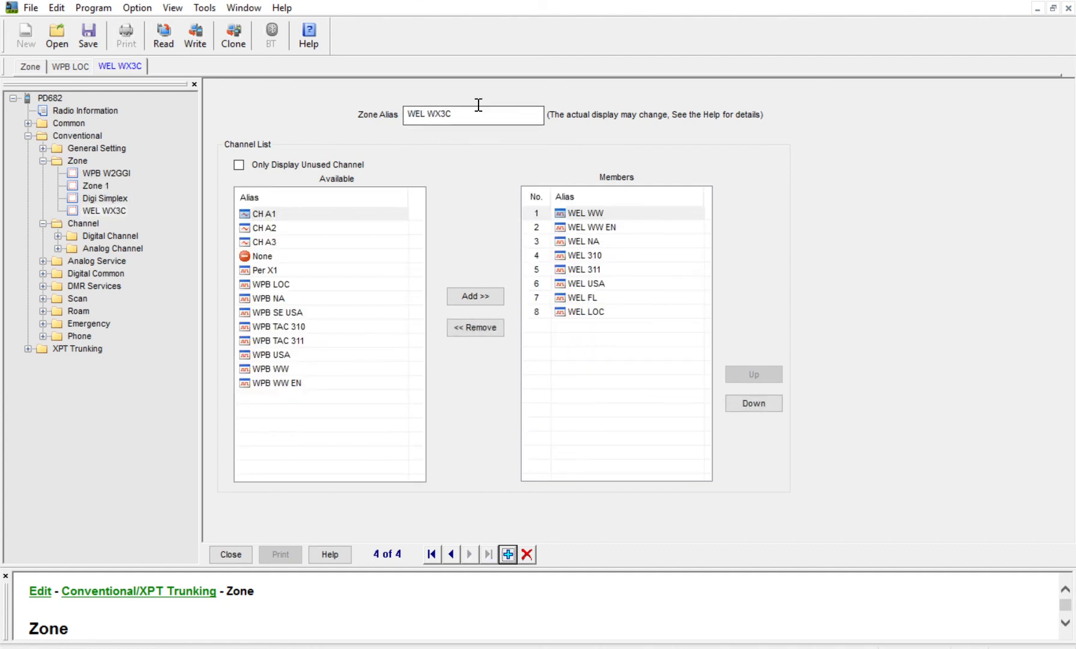
left_click_drag(478, 107, 402, 107)
key("ctrl+c")
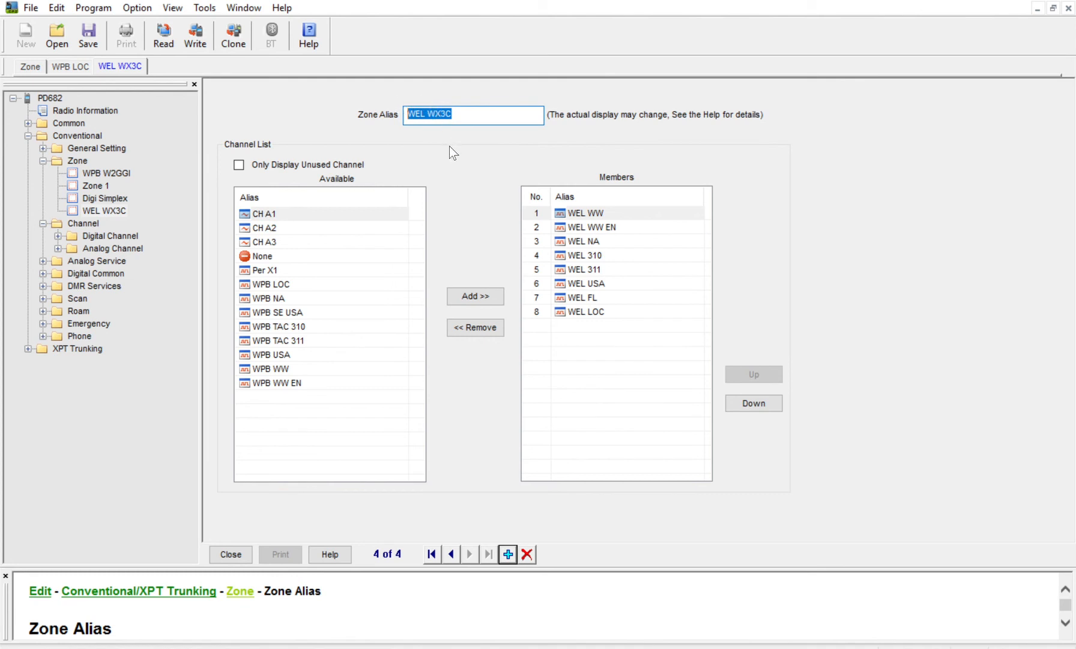
Delete the old WEL WX3C zone and rename Zone 1 to WEL WX3C
left_click(115, 198)
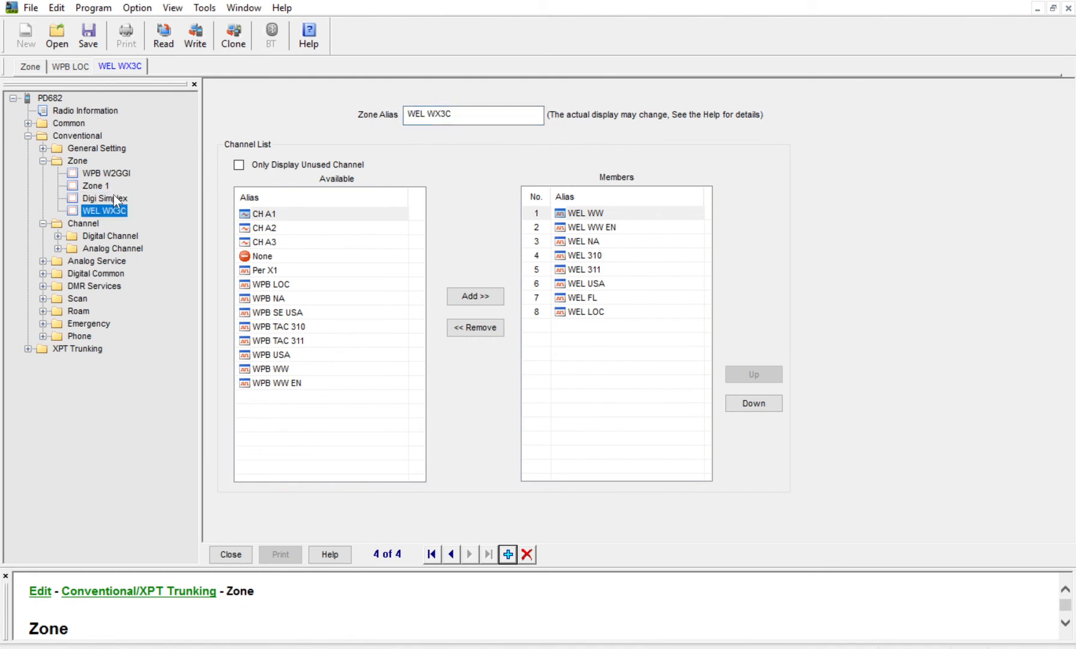
key("Delete")
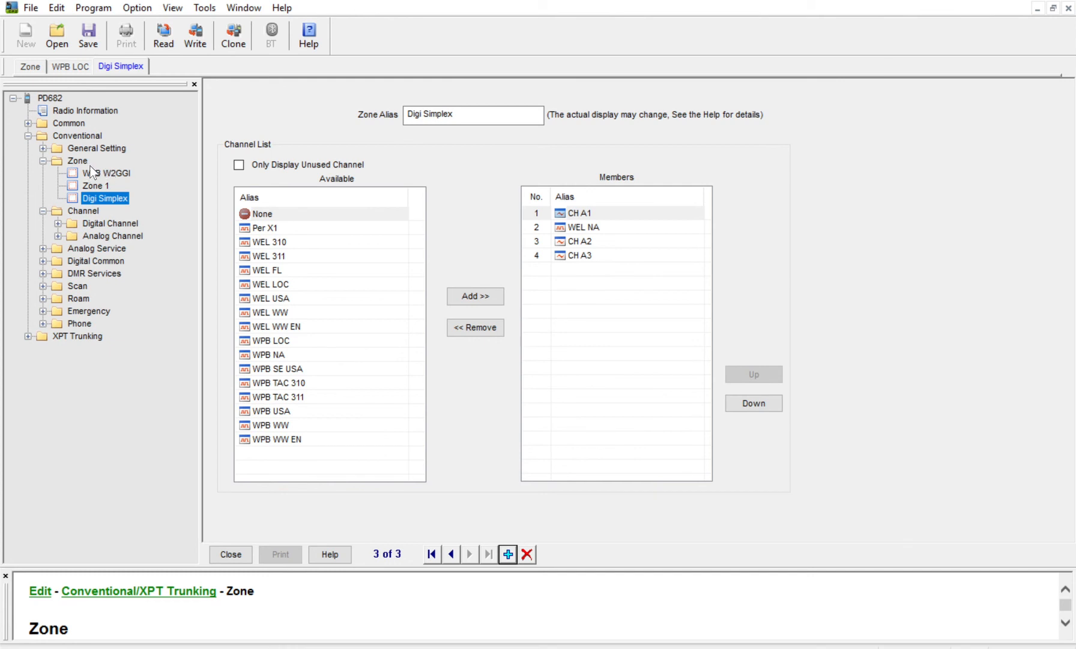
key("Up")
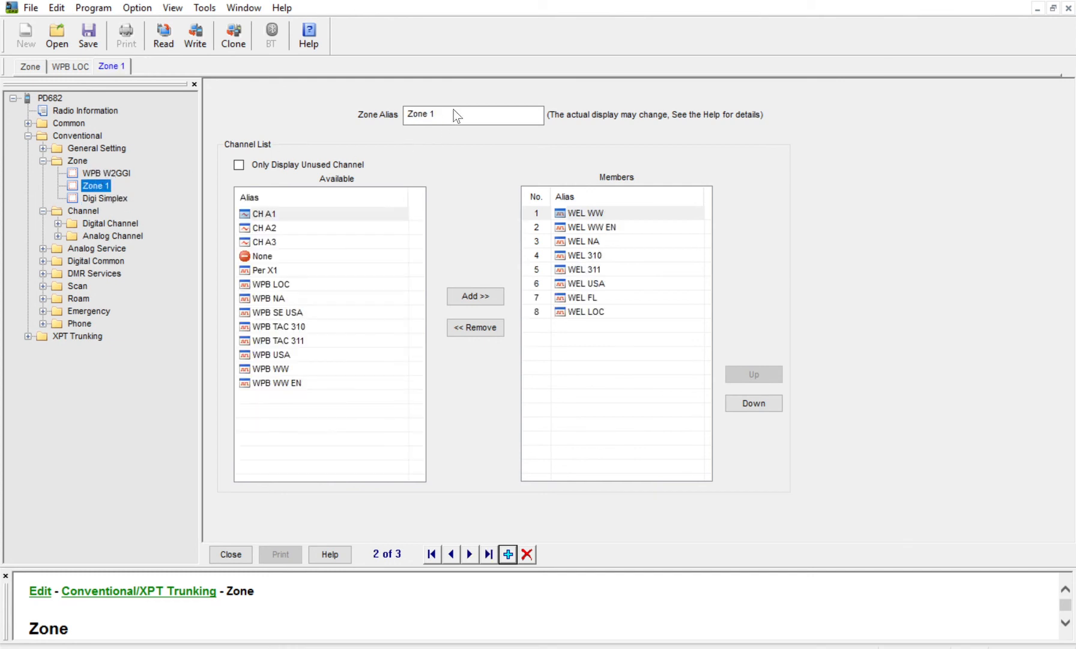
left_click(453, 112)
key("ctrl+v")
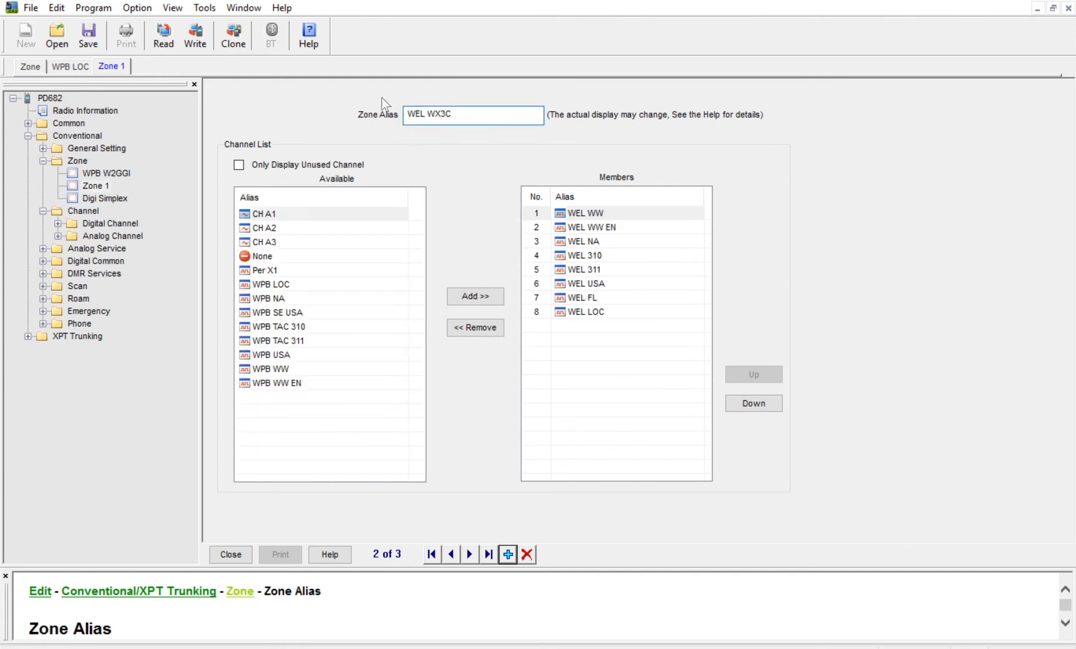
left_click(340, 84)
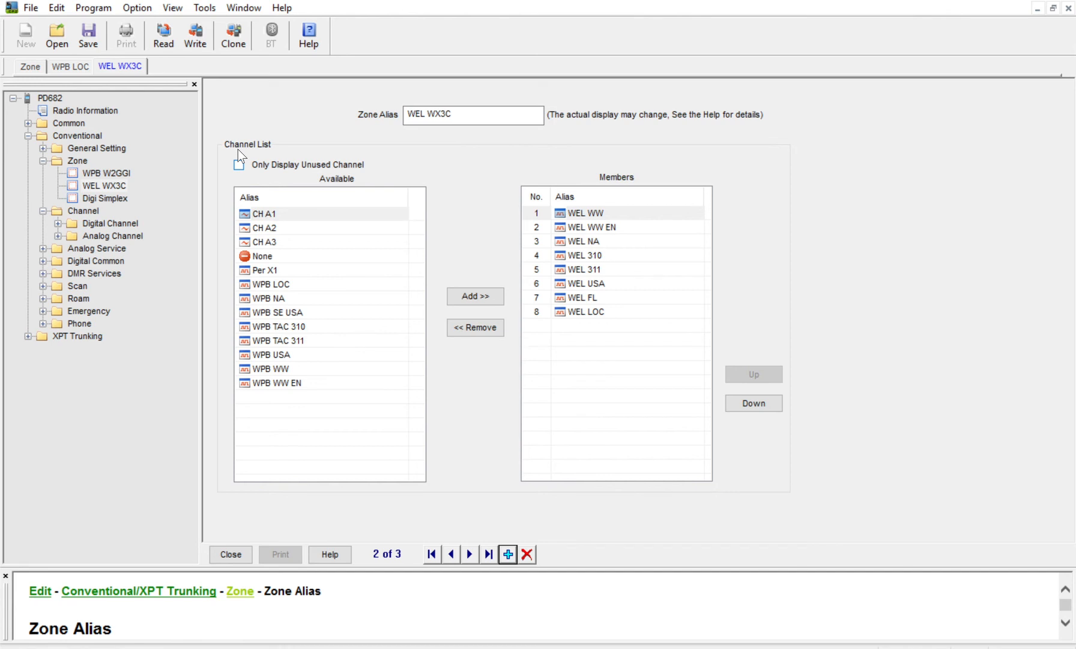
Close the WEL WX3C, WPB LOC and Zone List windows
left_click(241, 542)
left_click(241, 541)
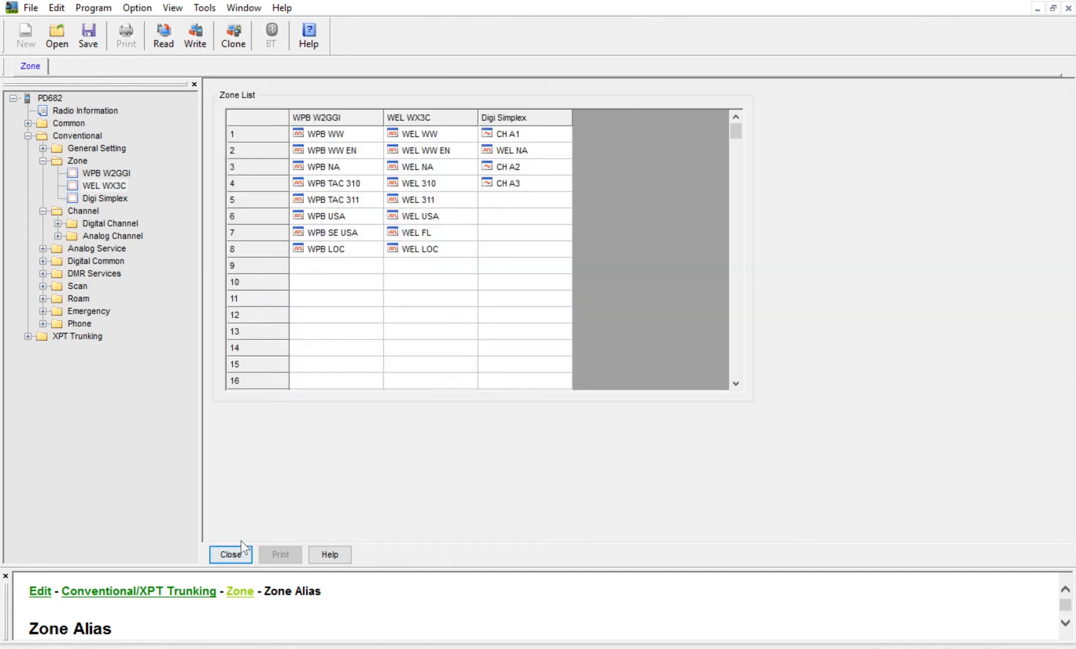
left_click(241, 542)
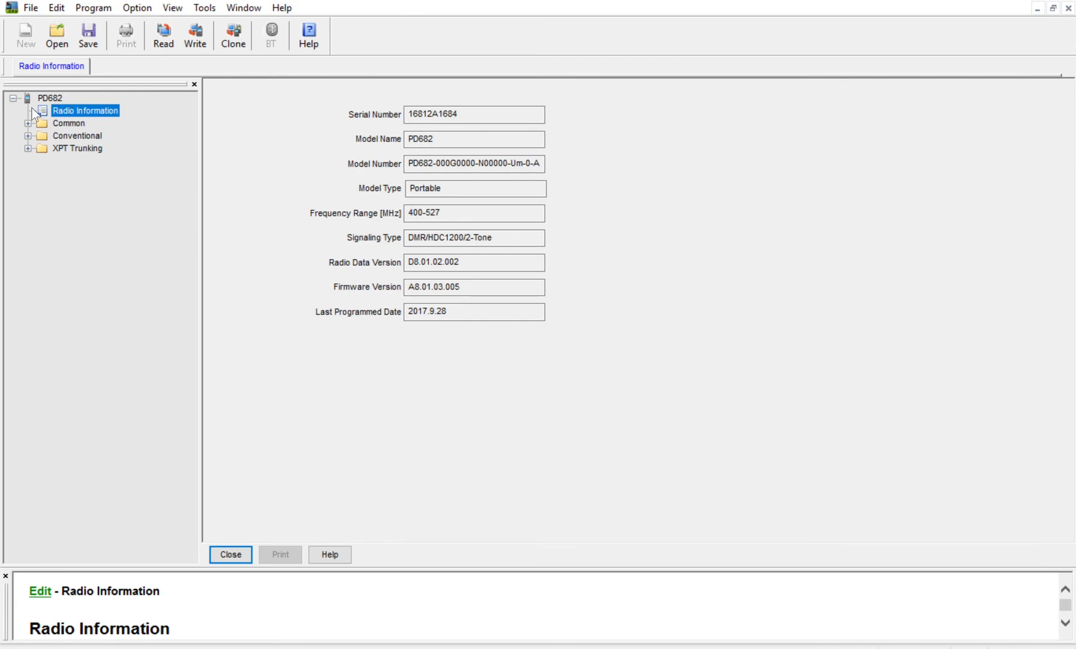
Open Radio Information and expand the Common group to reach Feature Control
left_click(28, 123)
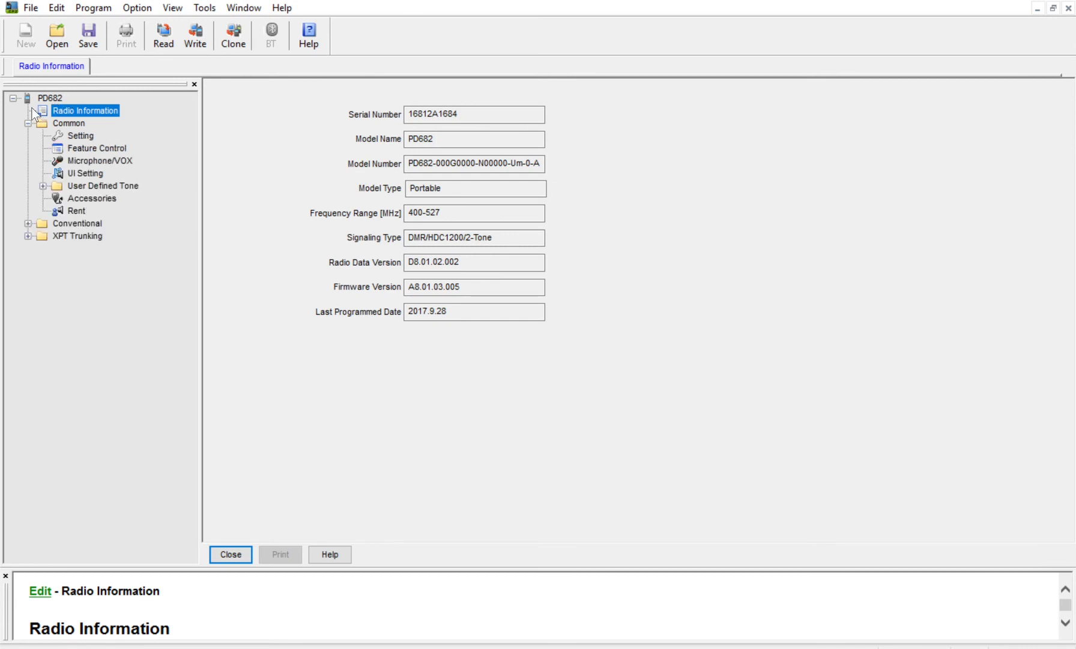
left_click(95, 147)
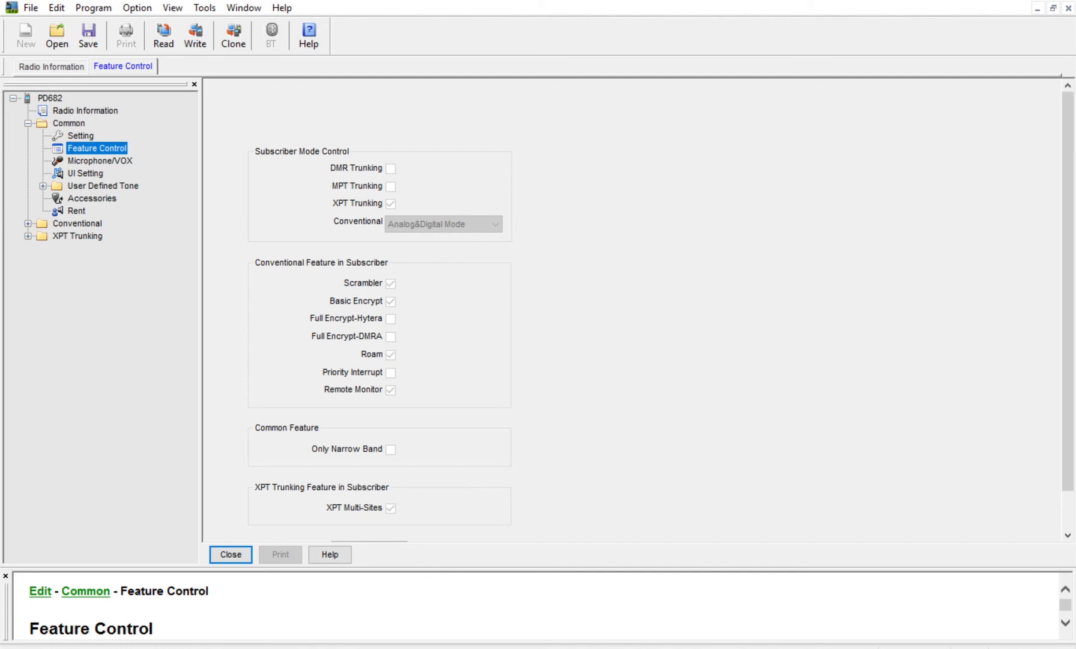
Collapse Common, expand Conventional > Zone, and show the Roam Channels zone's eight WPB members
left_click(500, 281)
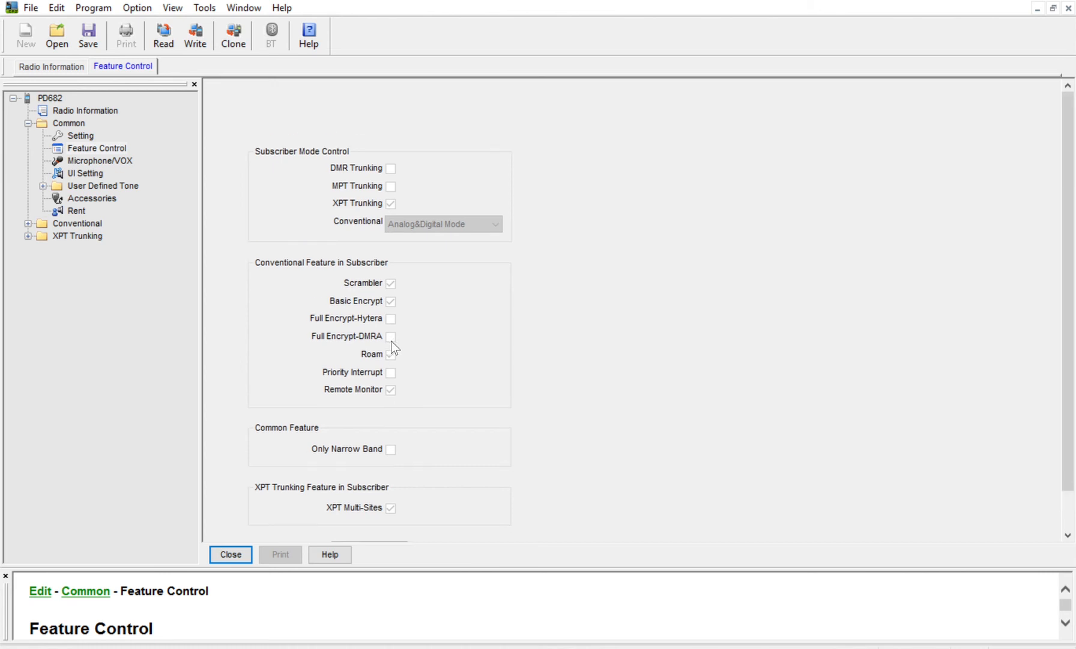
left_click(28, 124)
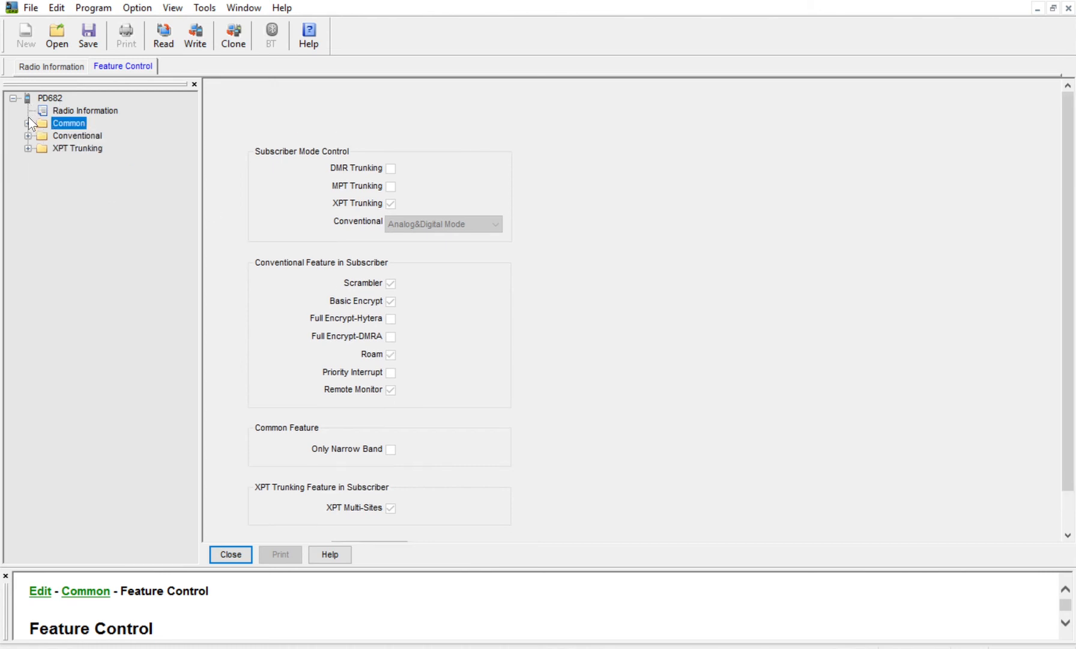
left_click(28, 136)
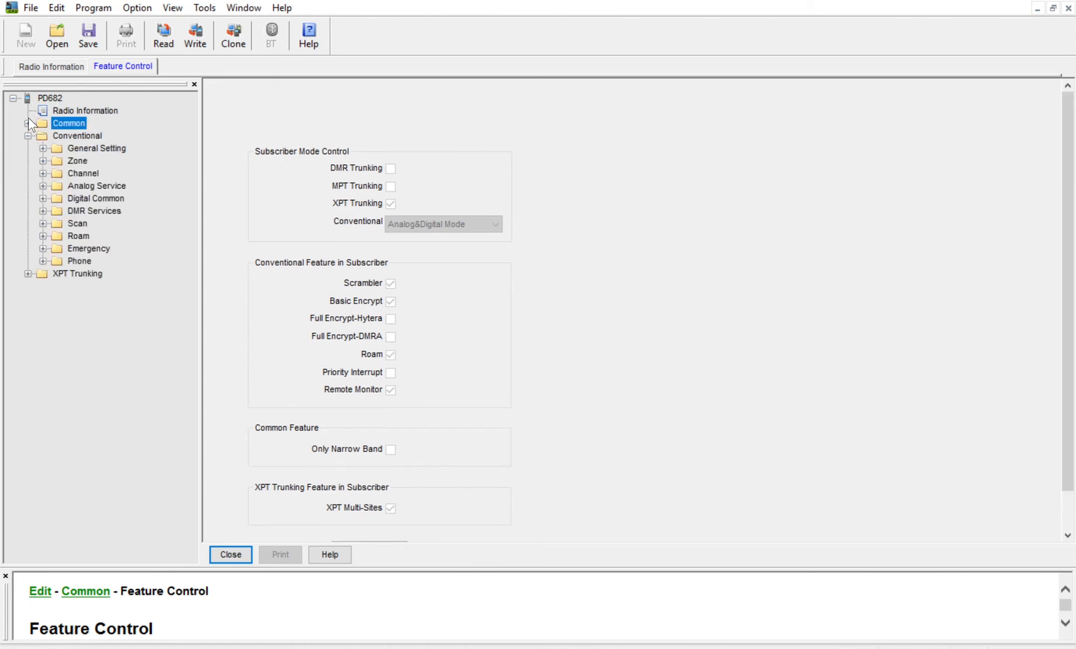
left_click(43, 160)
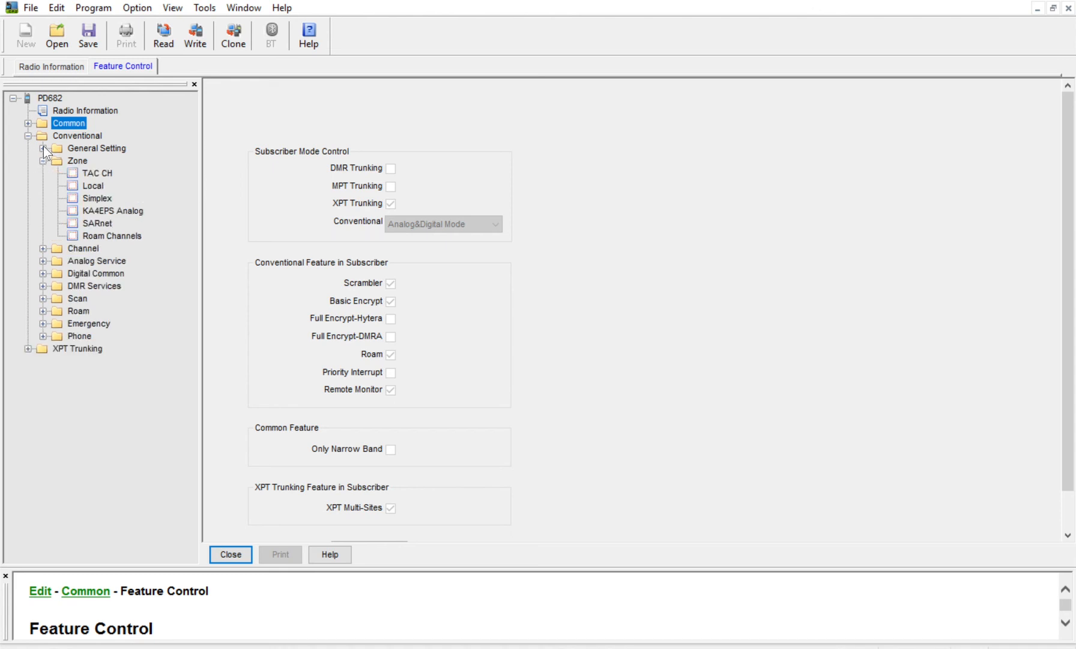
left_click(96, 202)
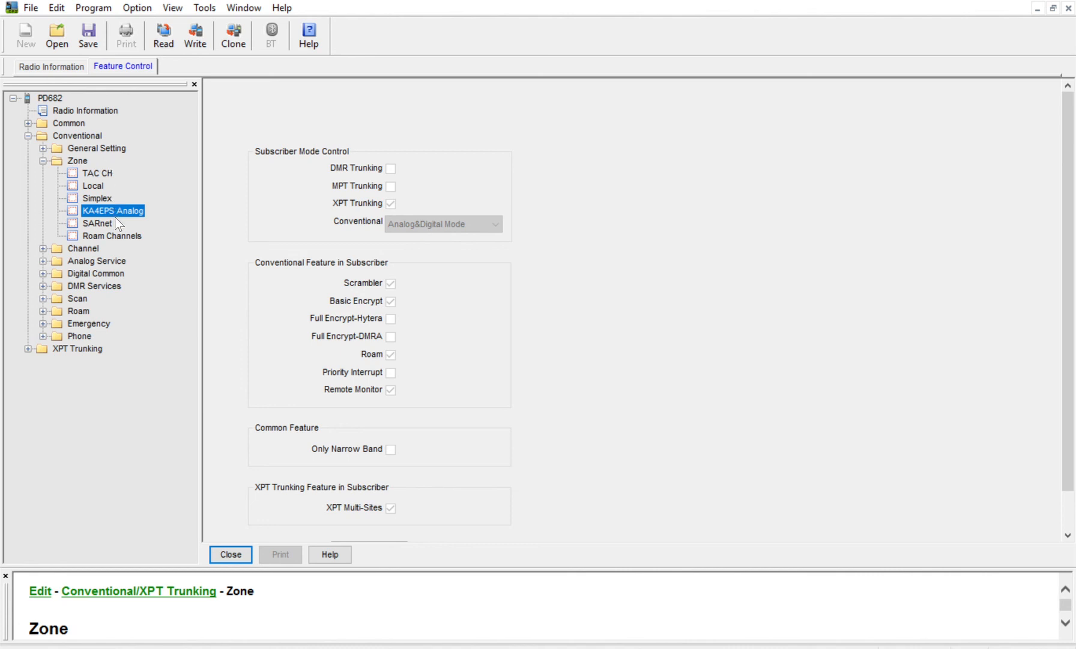
left_click(117, 234)
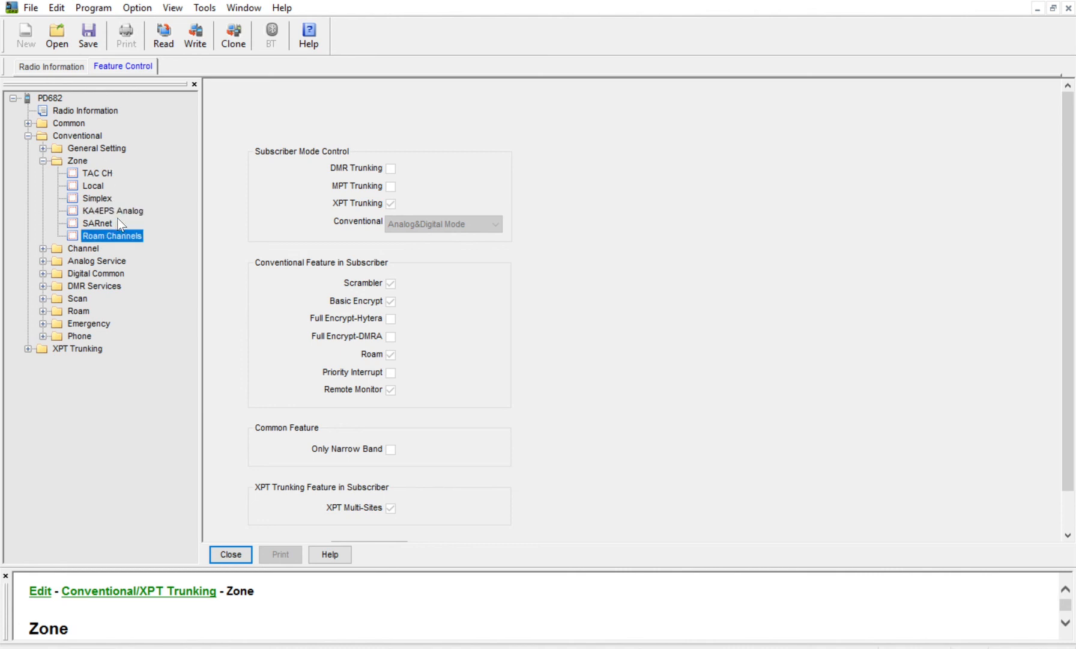
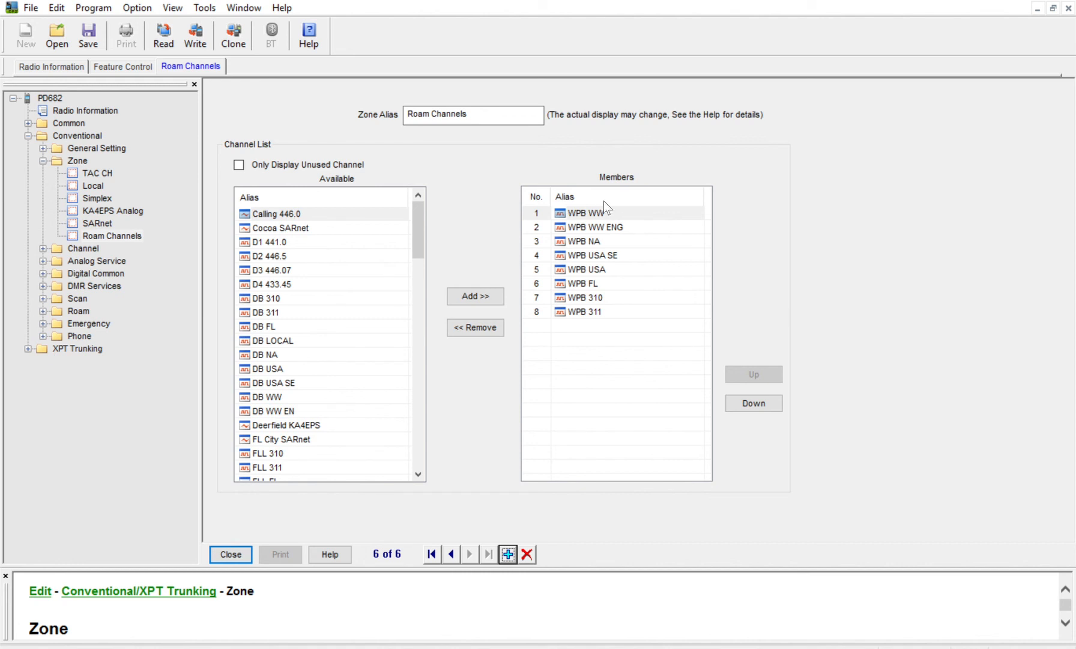
Select MIA WW among the available channels, then open the WPB WW digital channel settings
left_click_drag(421, 219, 413, 344)
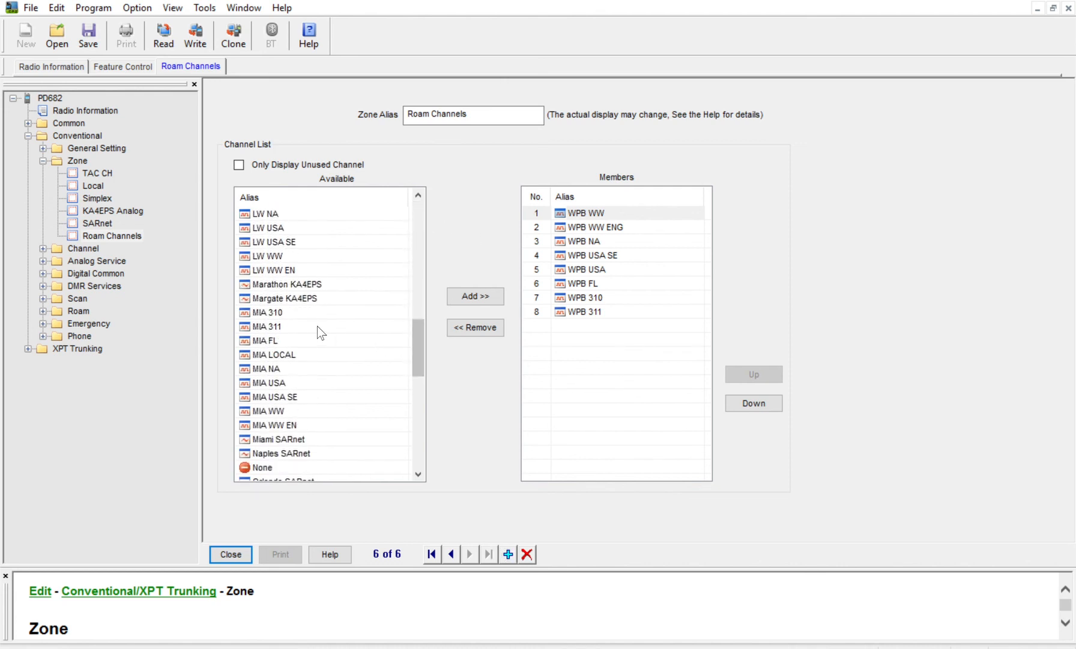
left_click(294, 409)
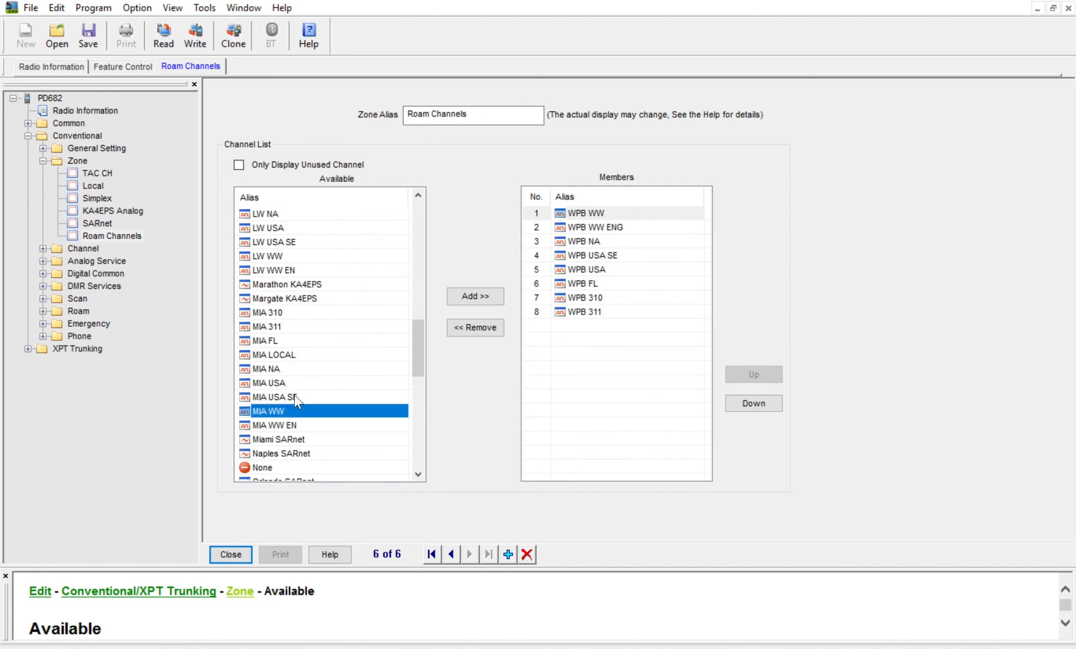
left_click(43, 160)
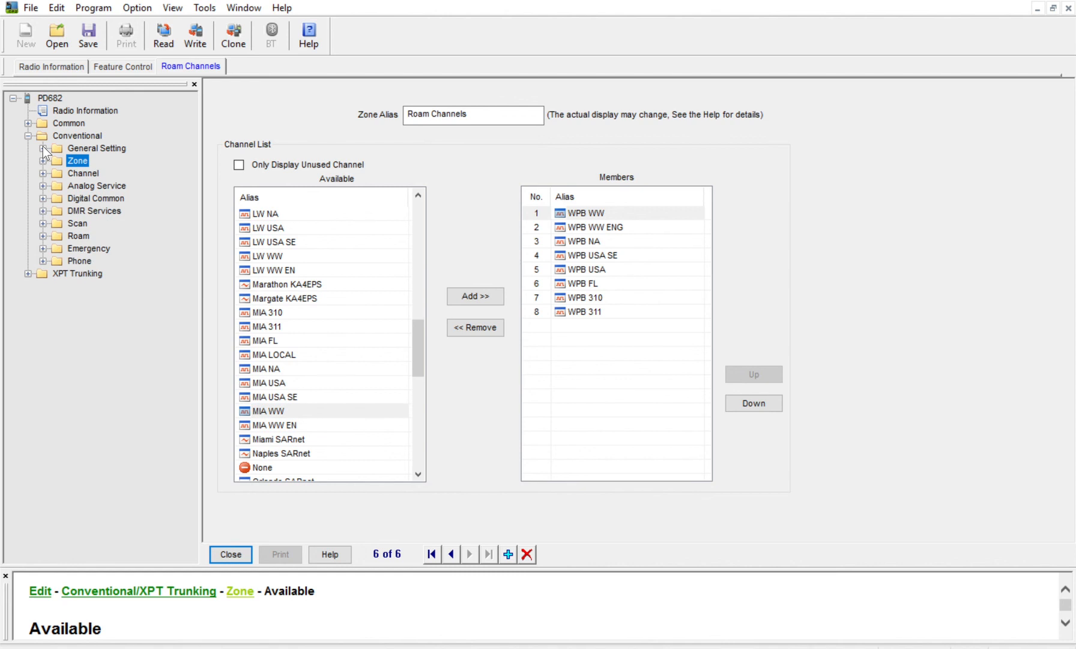
left_click(42, 173)
left_click(57, 185)
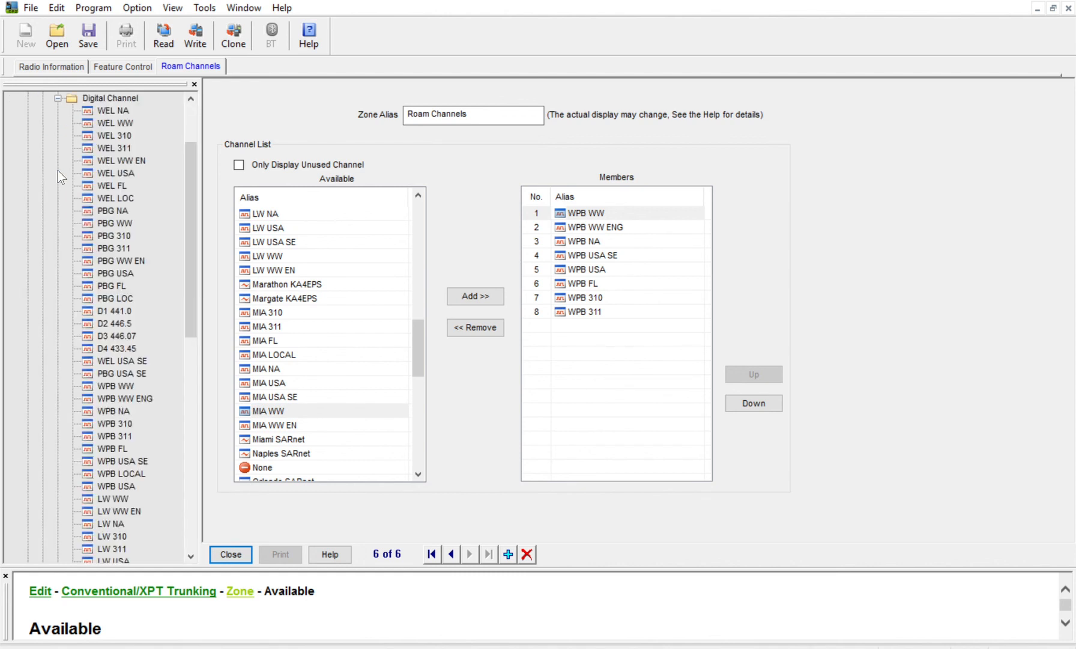
left_click_drag(194, 165, 162, 234)
left_click(133, 222)
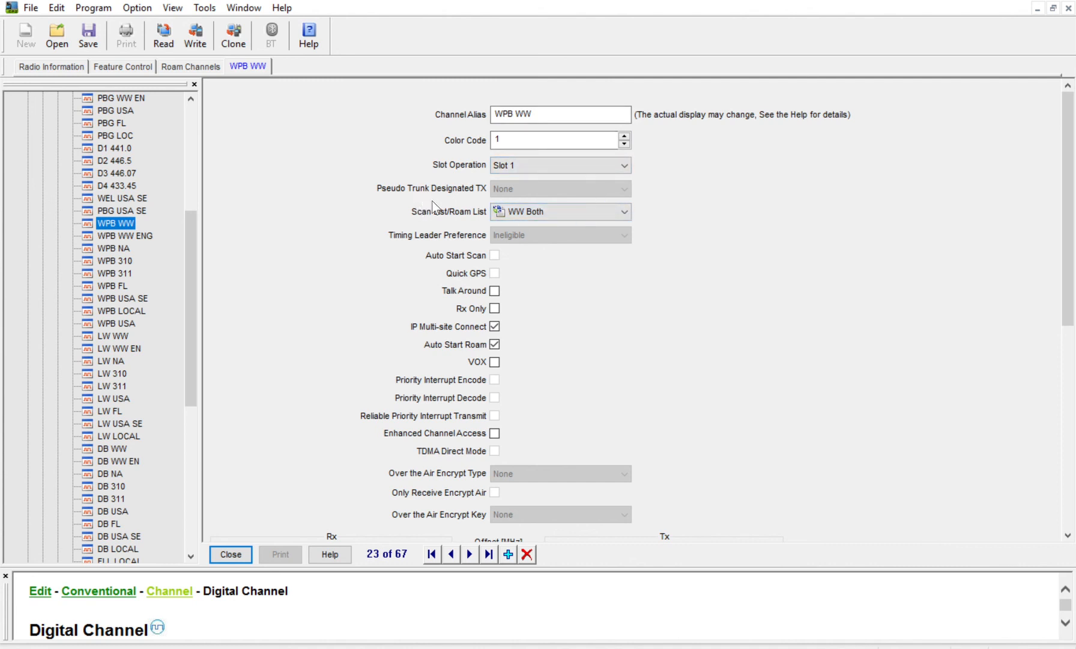
Confirm that WPB WW's Scan List/Roam List is set to WW Both
left_click(558, 200)
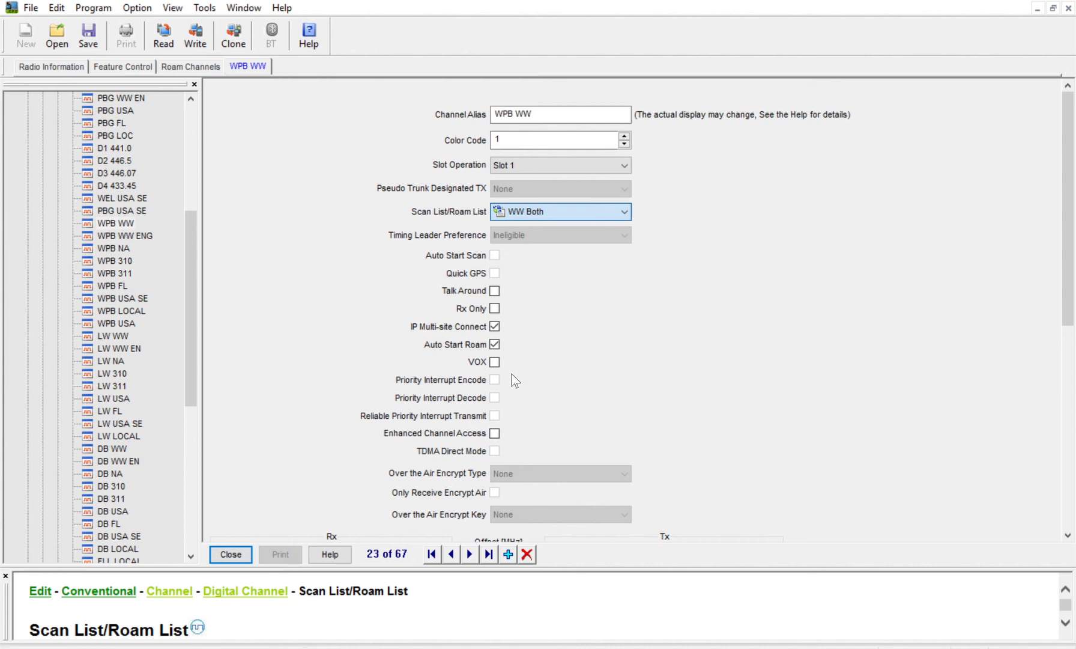
scroll(720, 294, "down", 2)
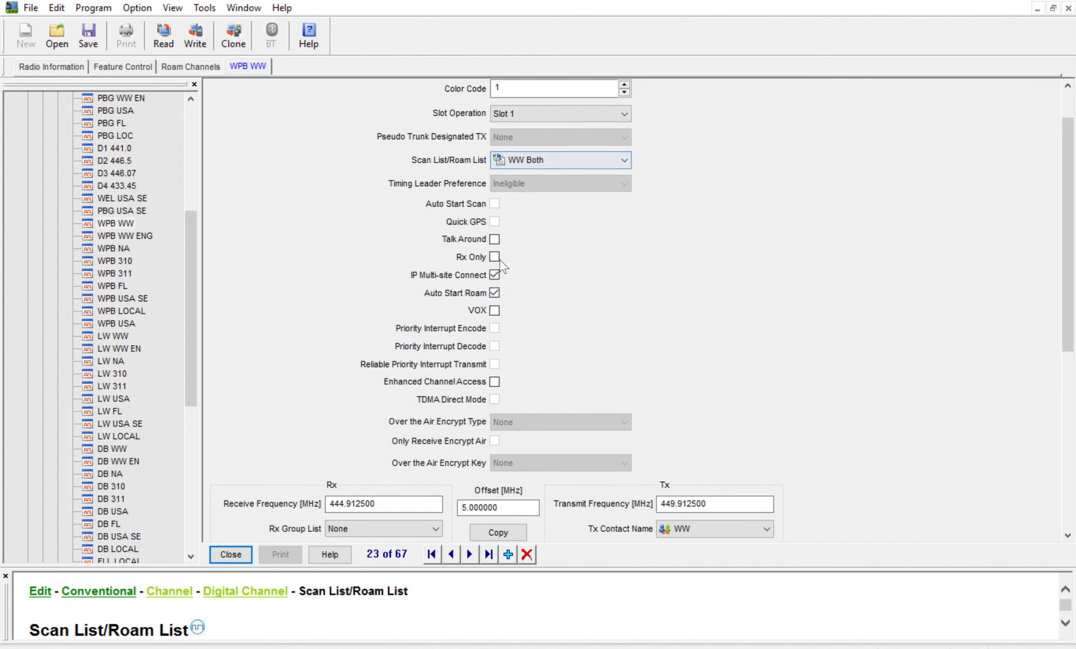
left_click_drag(188, 229, 180, 123)
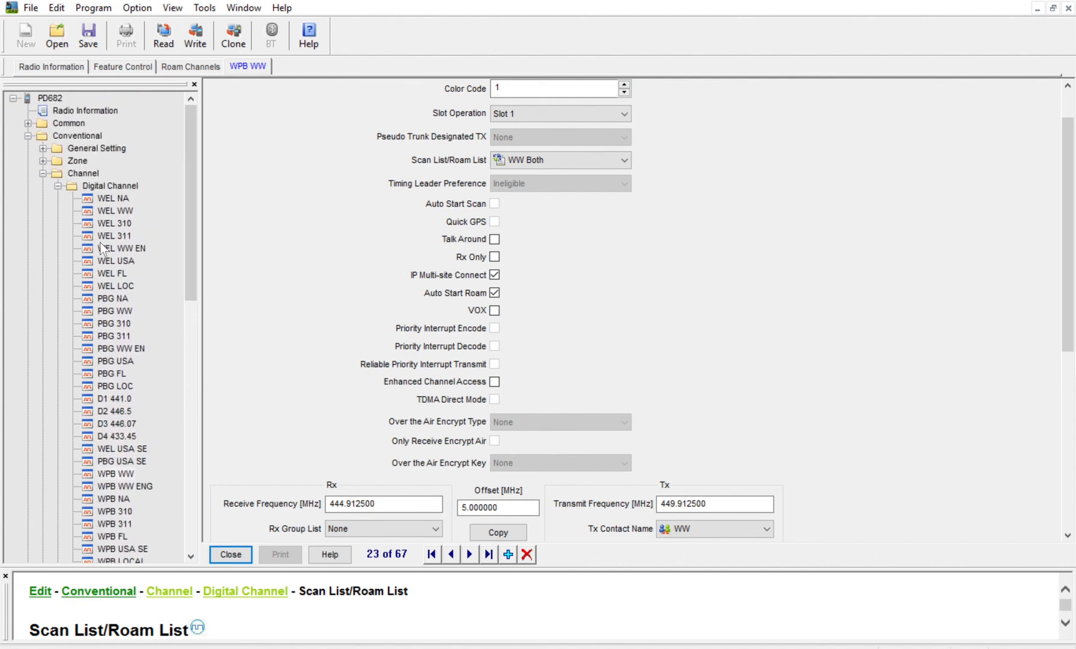
Open the DMR Services Contact list of 16 group-call contacts
double_click(106, 187)
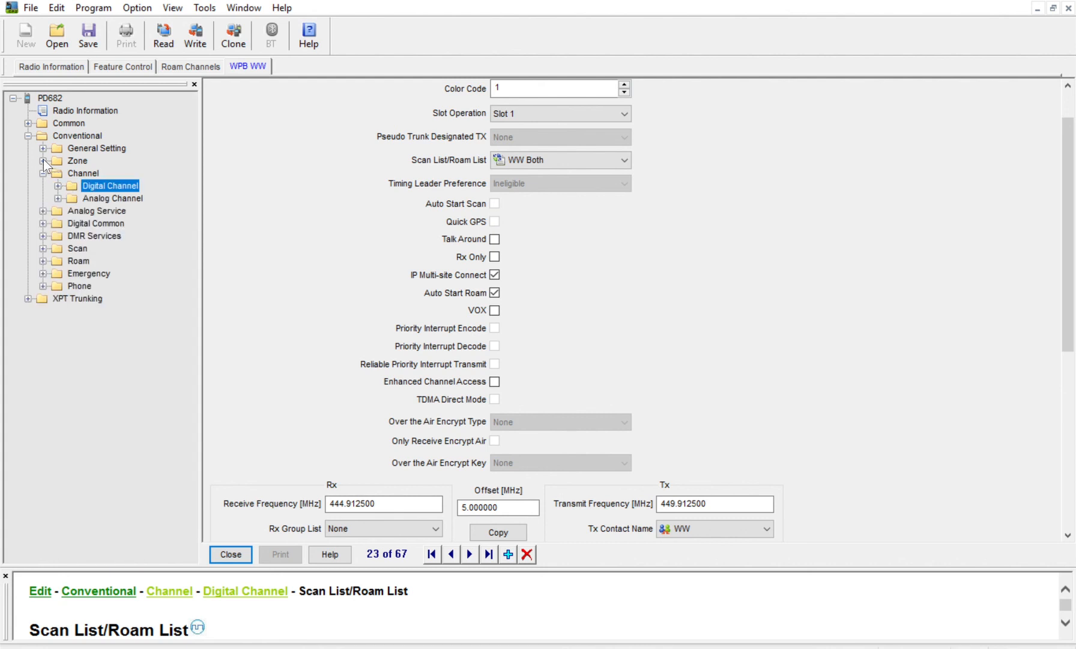
key("Left")
key("Left")
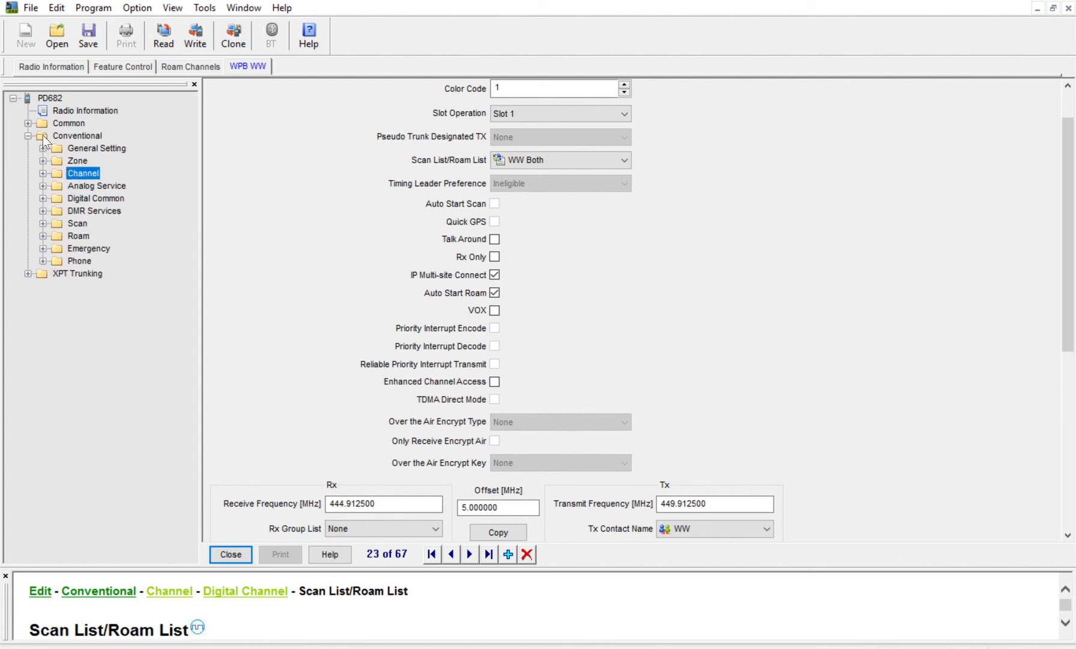
left_click(43, 199)
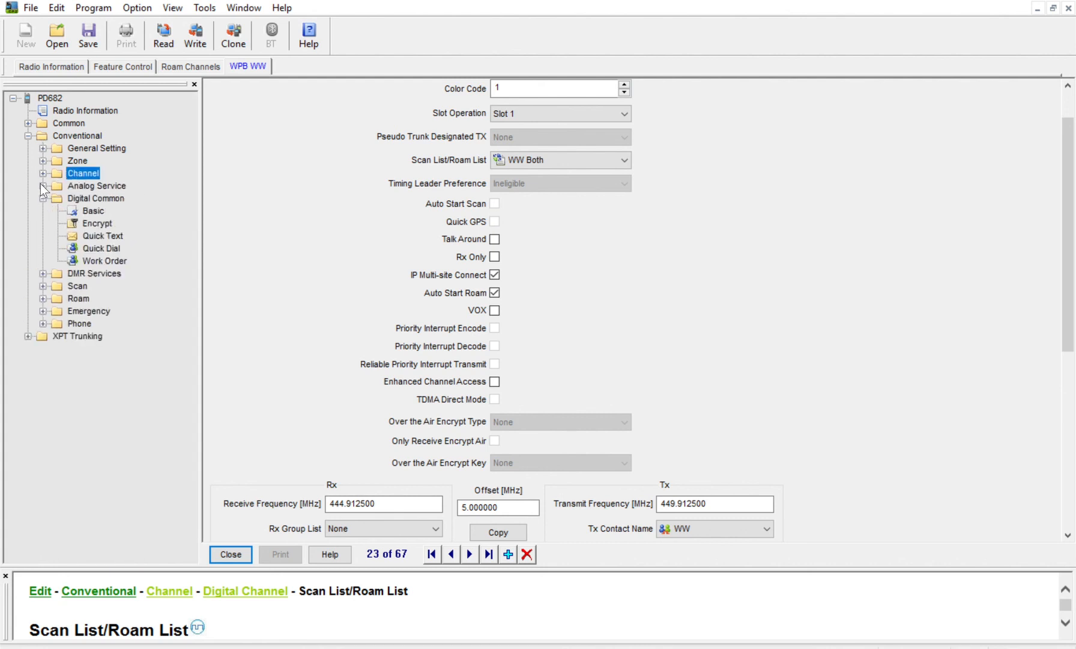
left_click(42, 195)
double_click(97, 220)
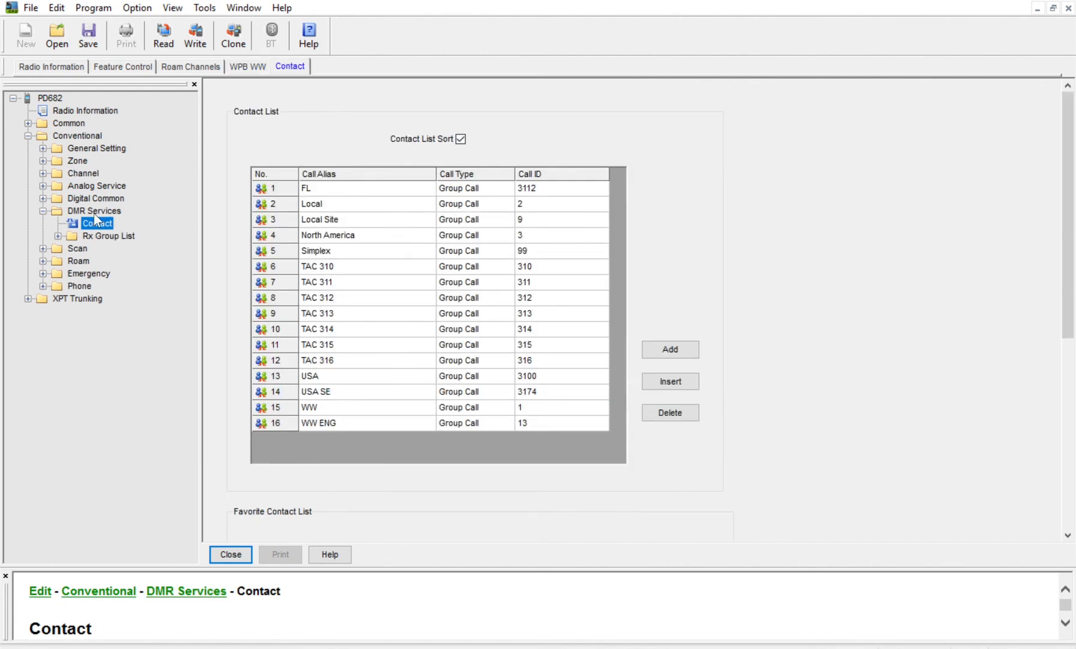
Open the North America roam list with its eight members and -108 RSSI threshold
left_click(43, 211)
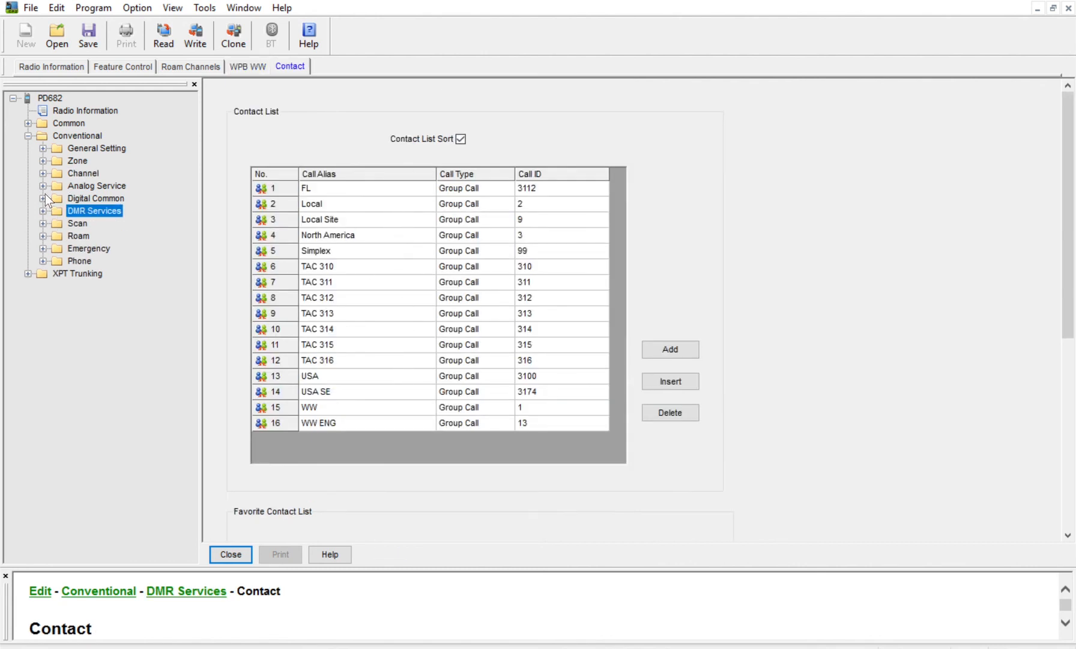
left_click(43, 235)
left_click(78, 235)
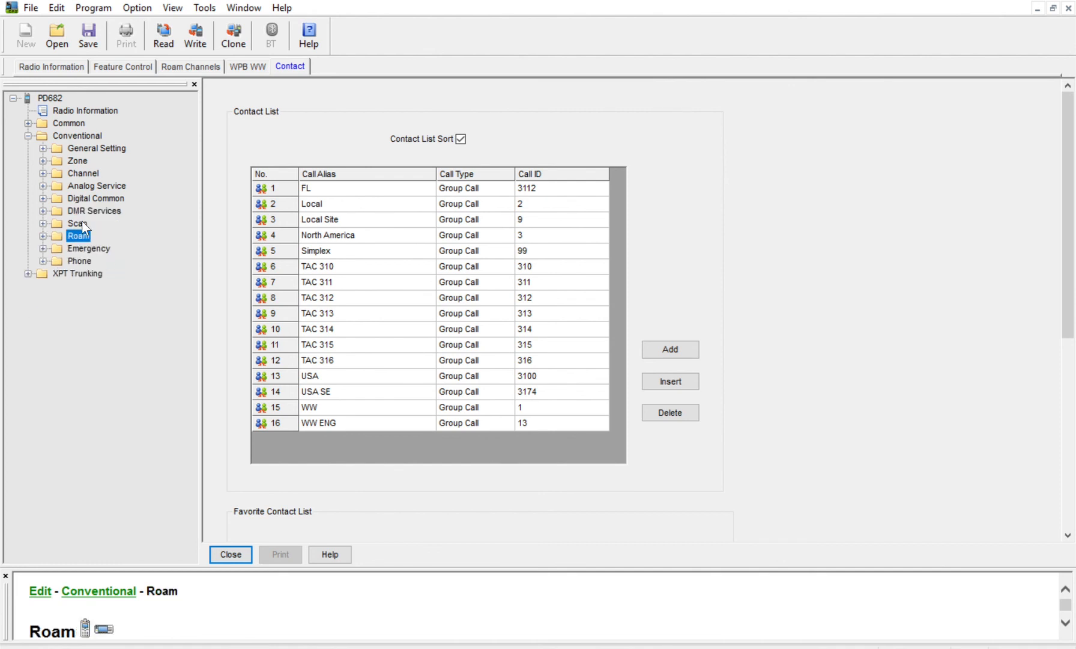
key("Down")
key("Down")
key("Down")
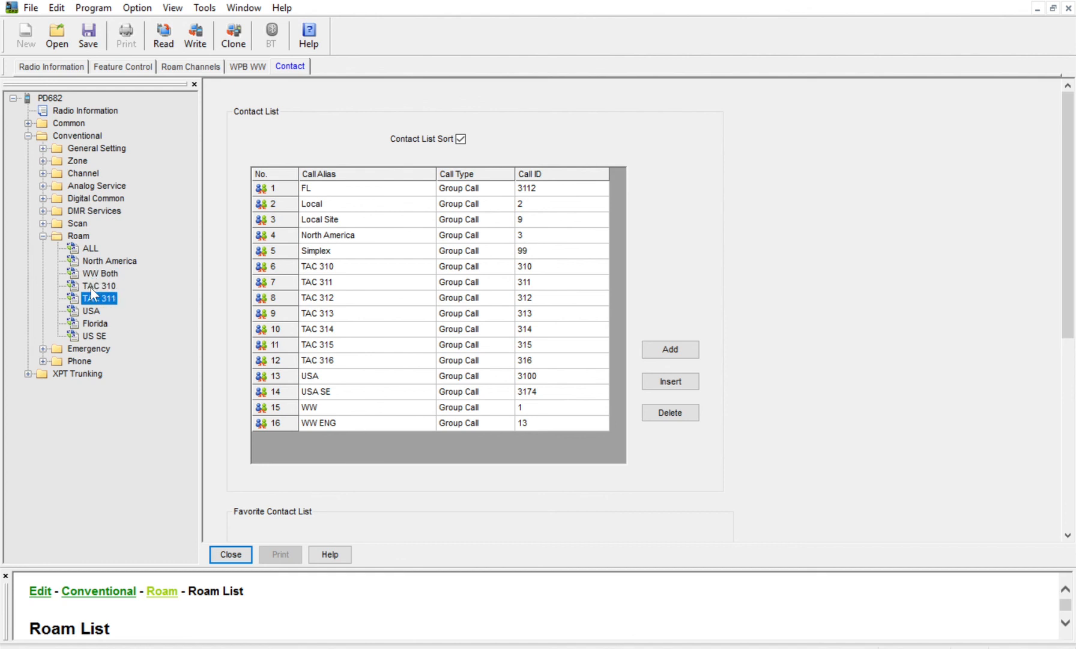
key("Down")
double_click(104, 258)
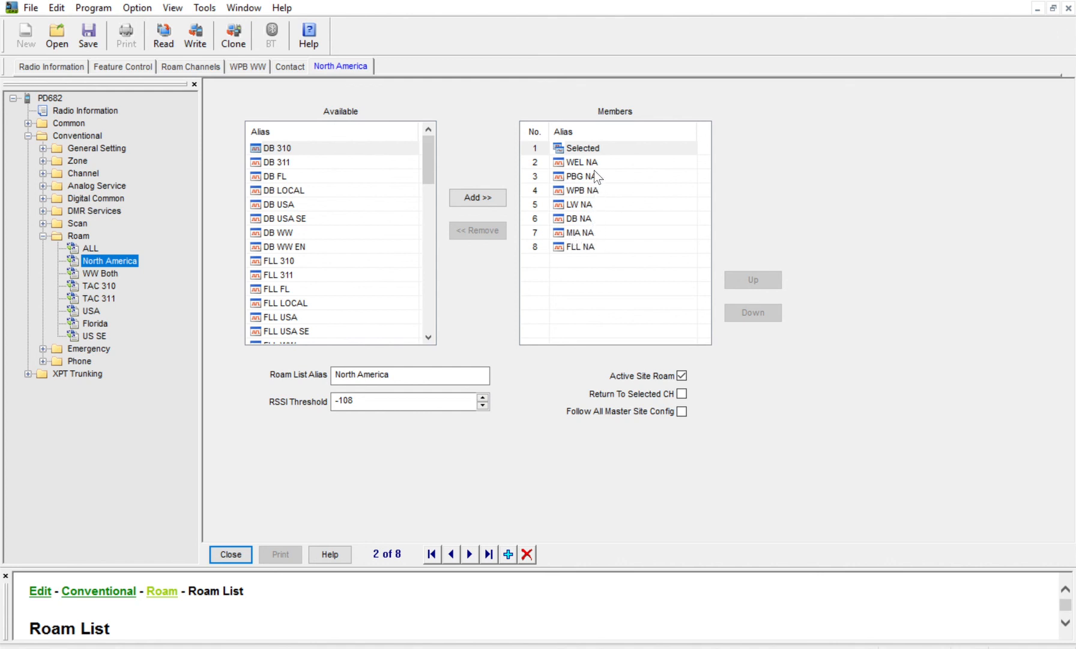
left_click(609, 172)
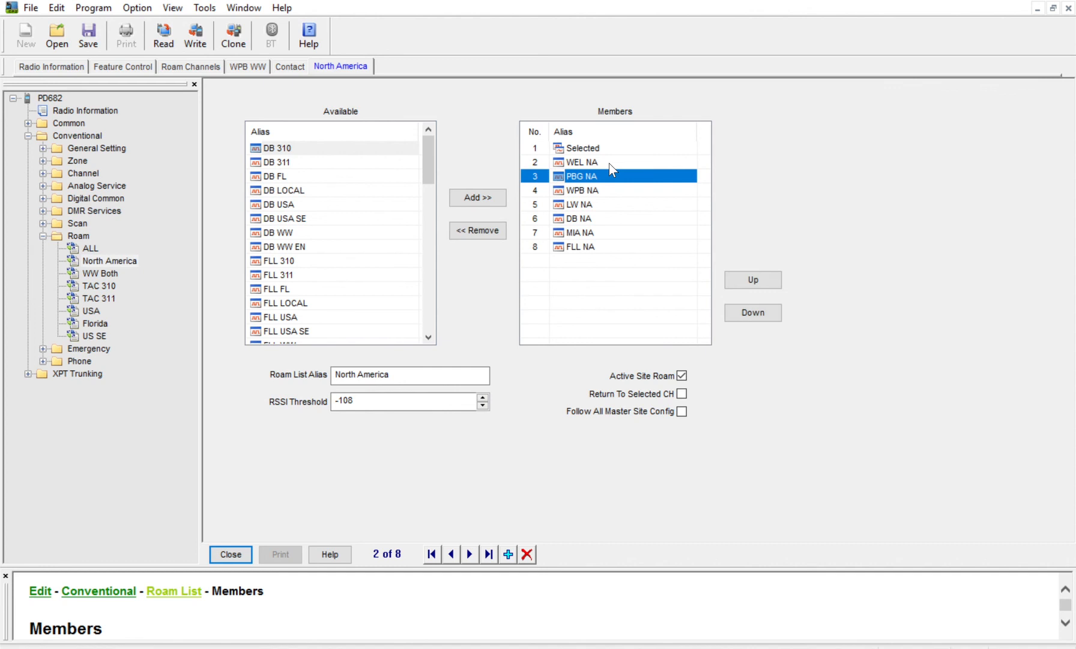
left_click(615, 227)
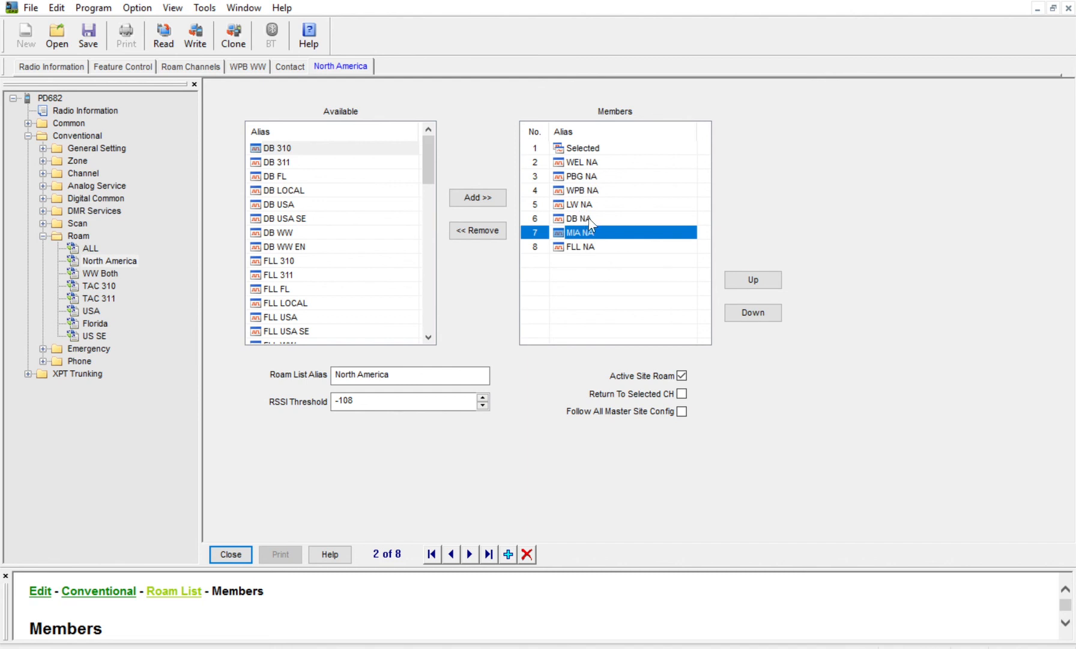
key("Down")
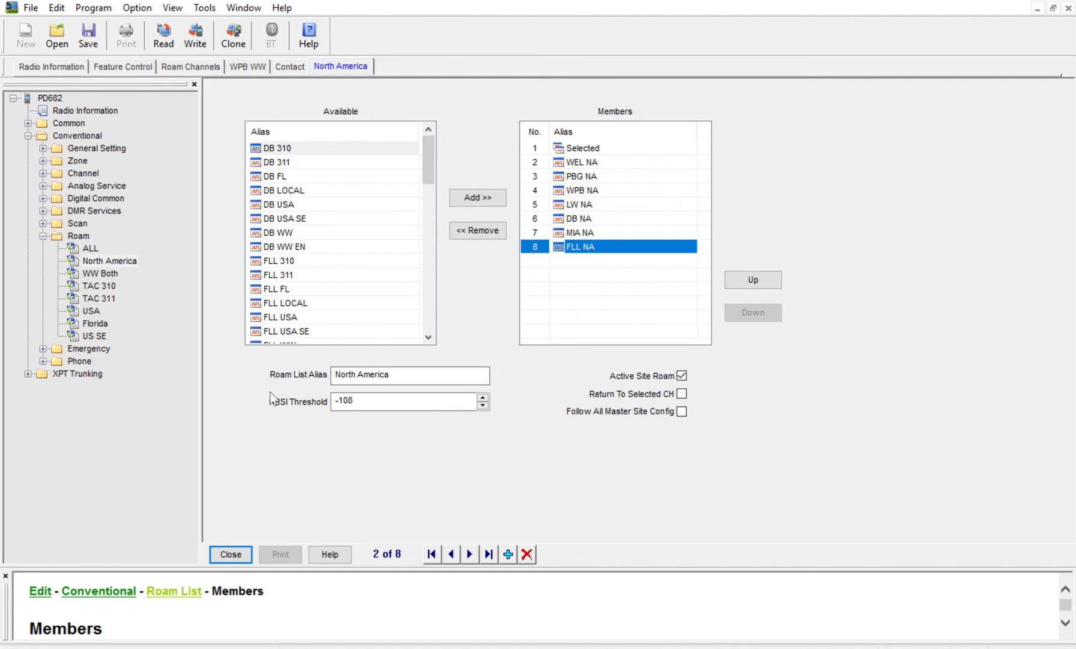
left_click(361, 397)
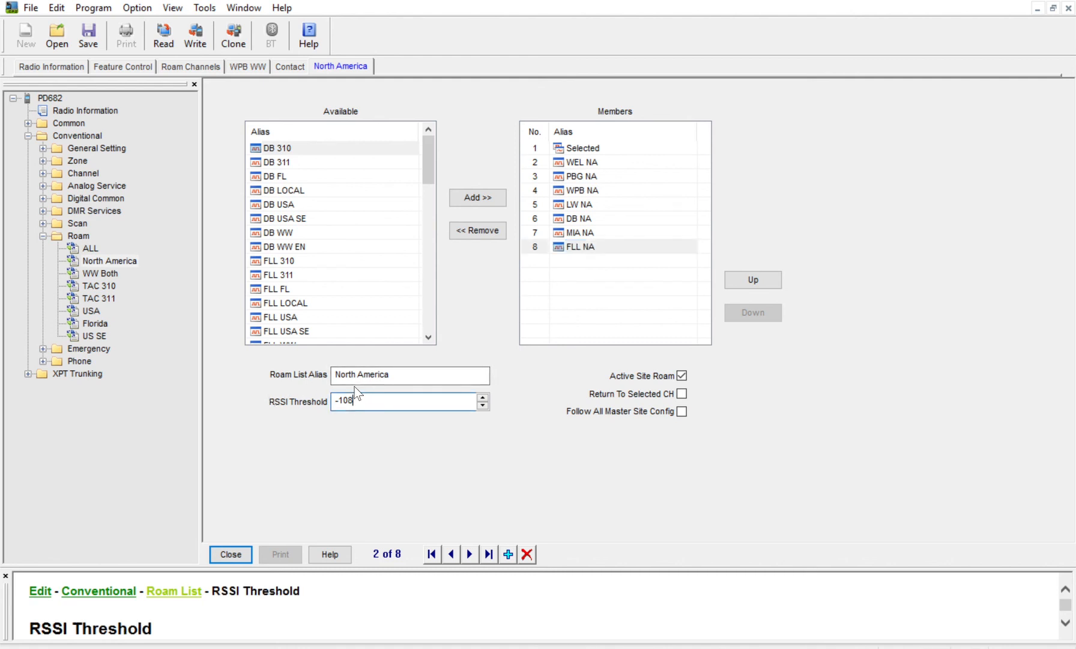
left_click_drag(363, 397, 334, 400)
left_click(584, 233)
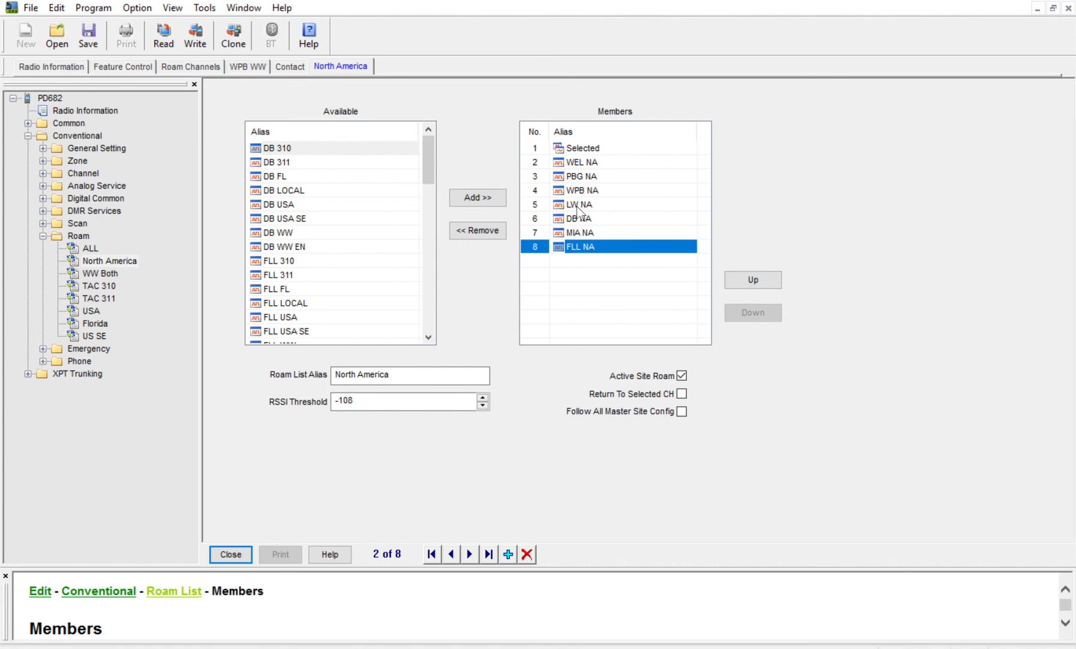
left_click(578, 217)
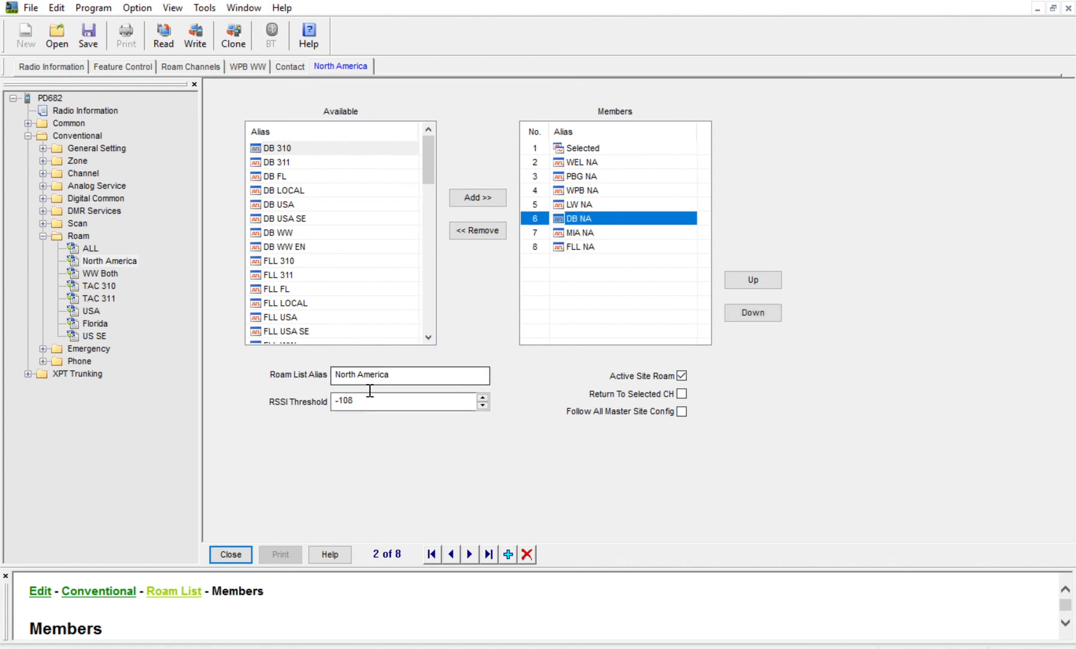
left_click(589, 244)
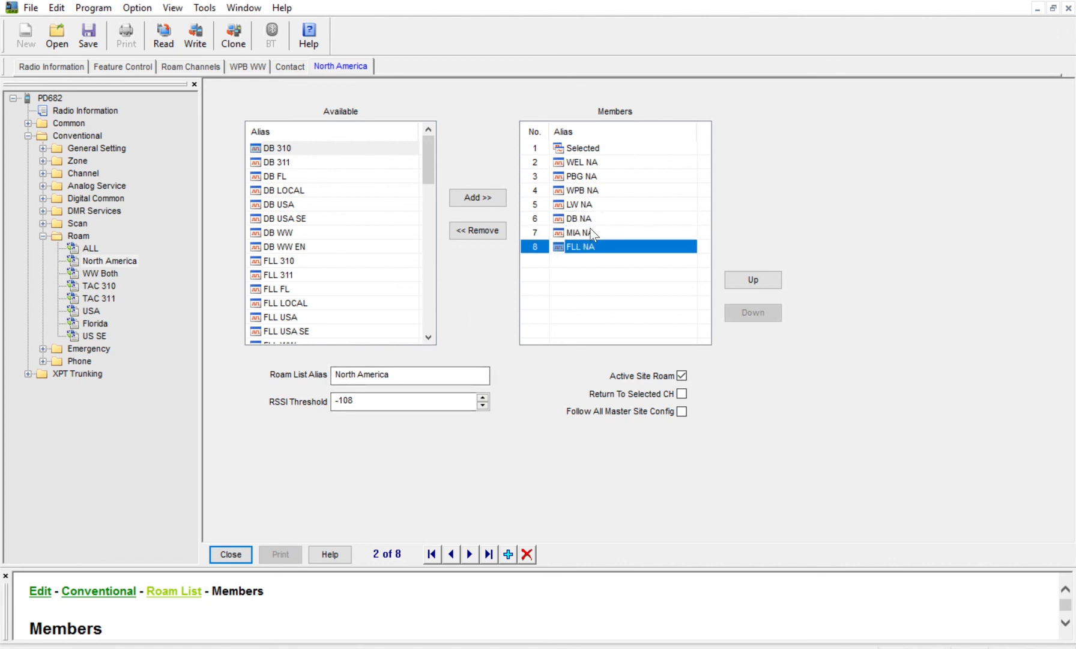
left_click(590, 214)
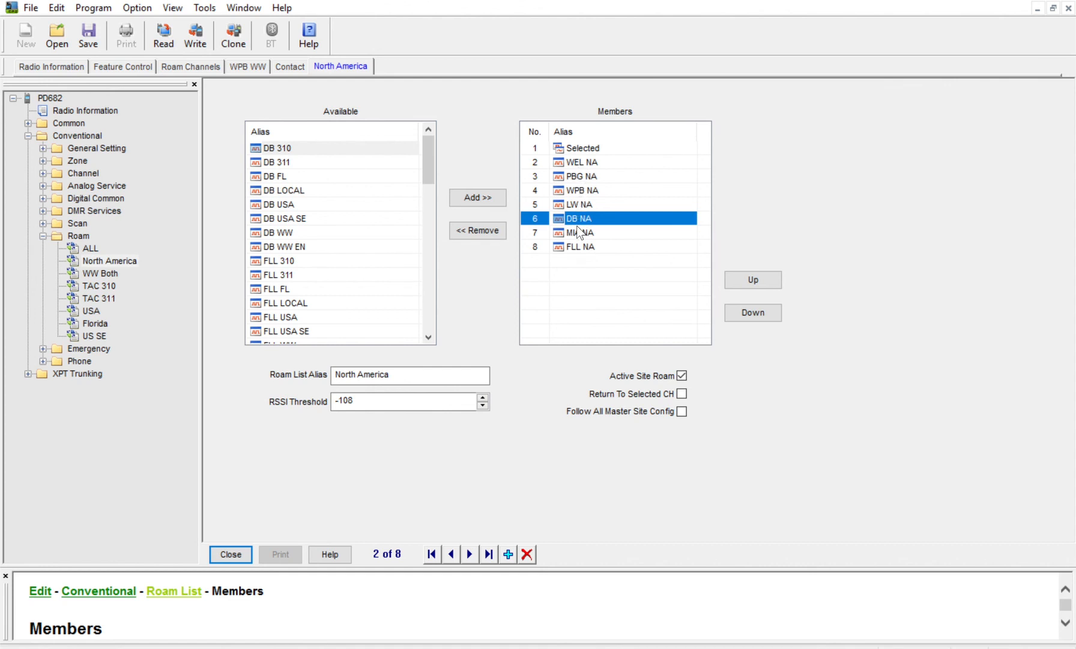
left_click(574, 156)
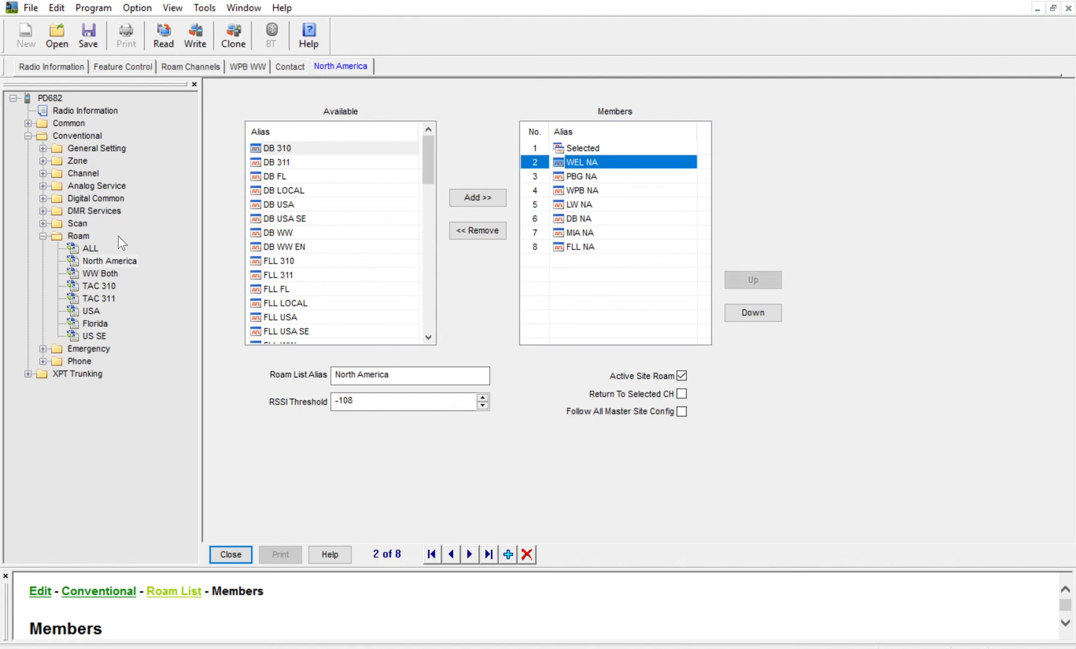
left_click(78, 236)
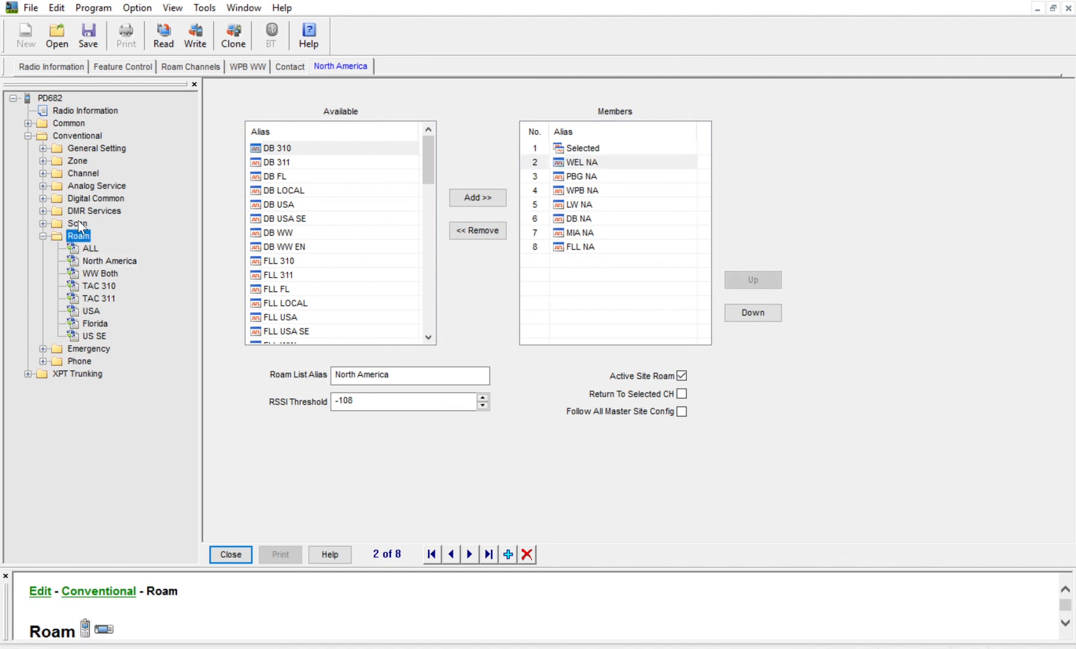
Add a new roam list, Roam List 1, and first name it TAC 310
left_click(113, 234)
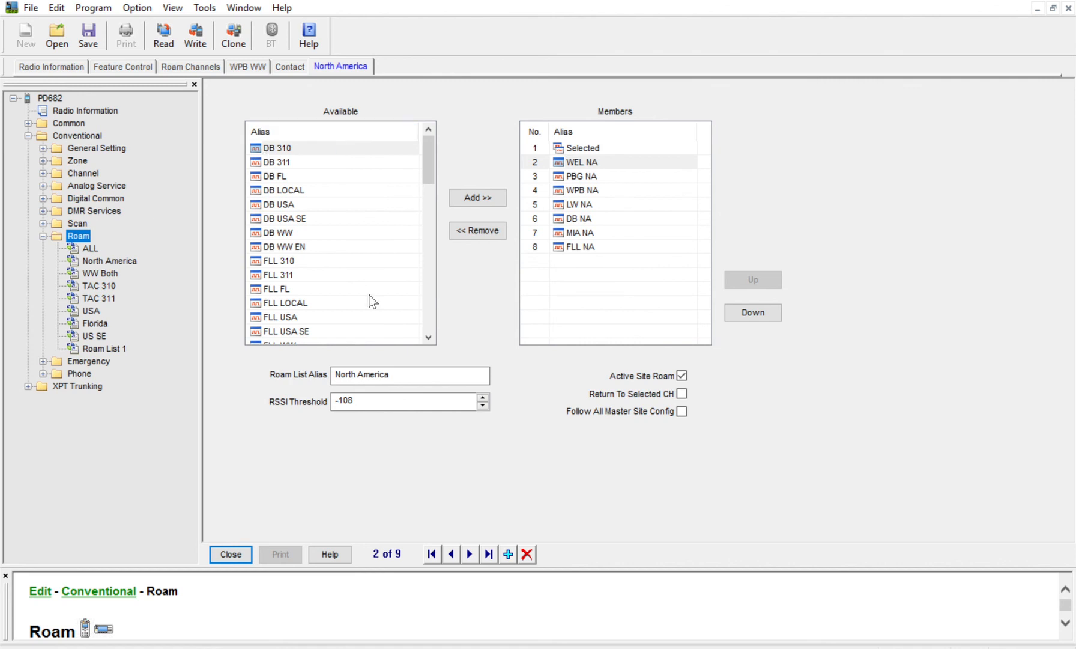
left_click(101, 348)
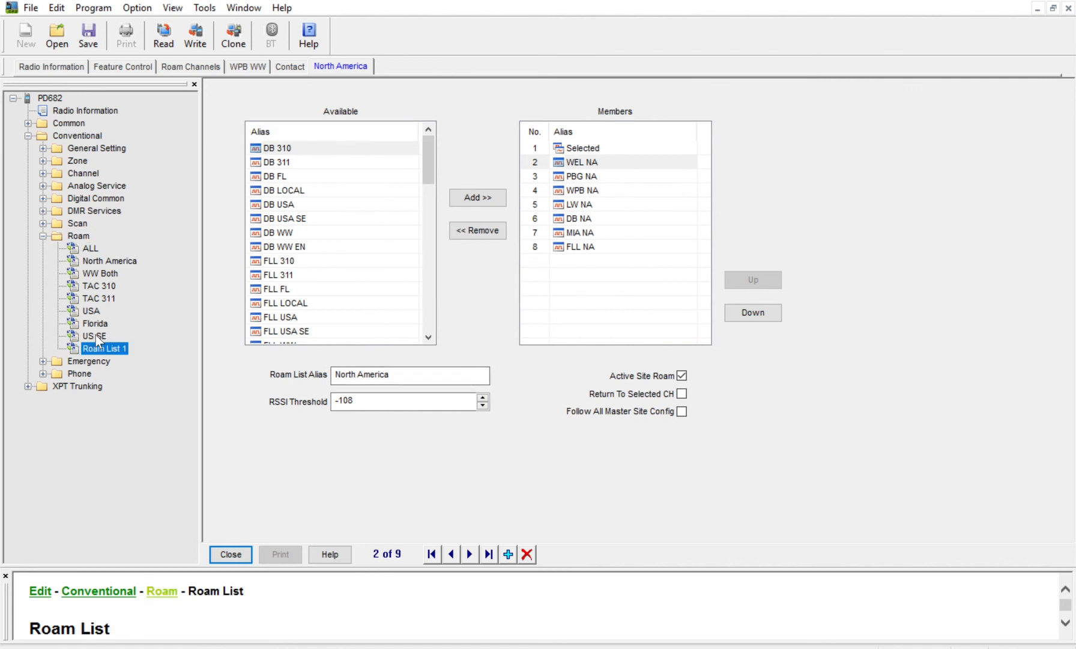
left_click_drag(421, 371, 322, 364)
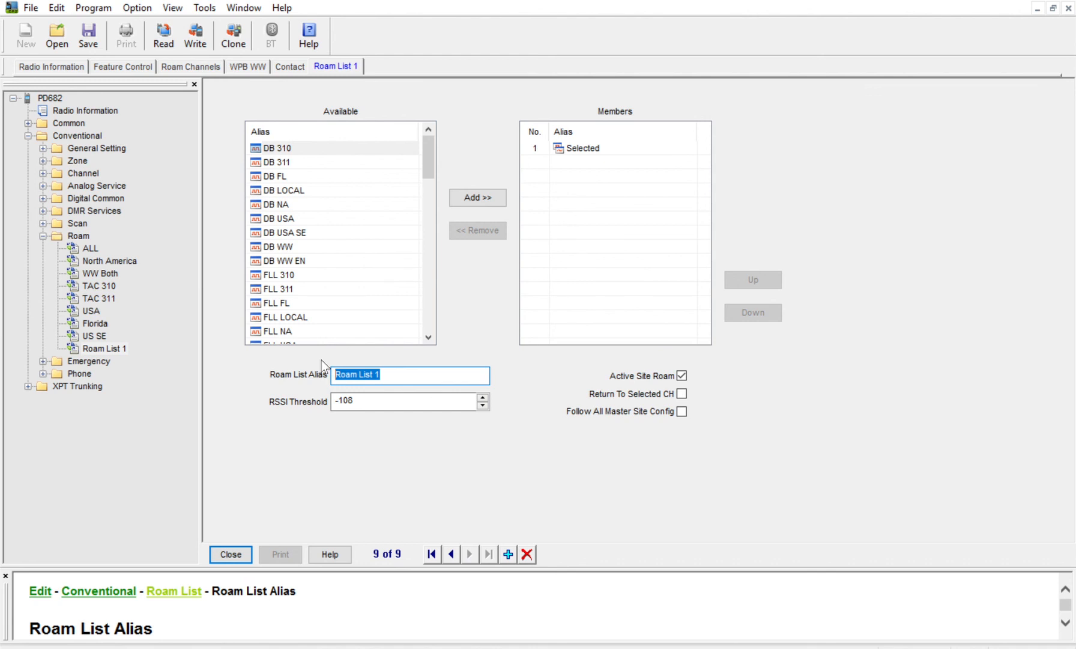
type("TAC 310")
left_click(300, 140)
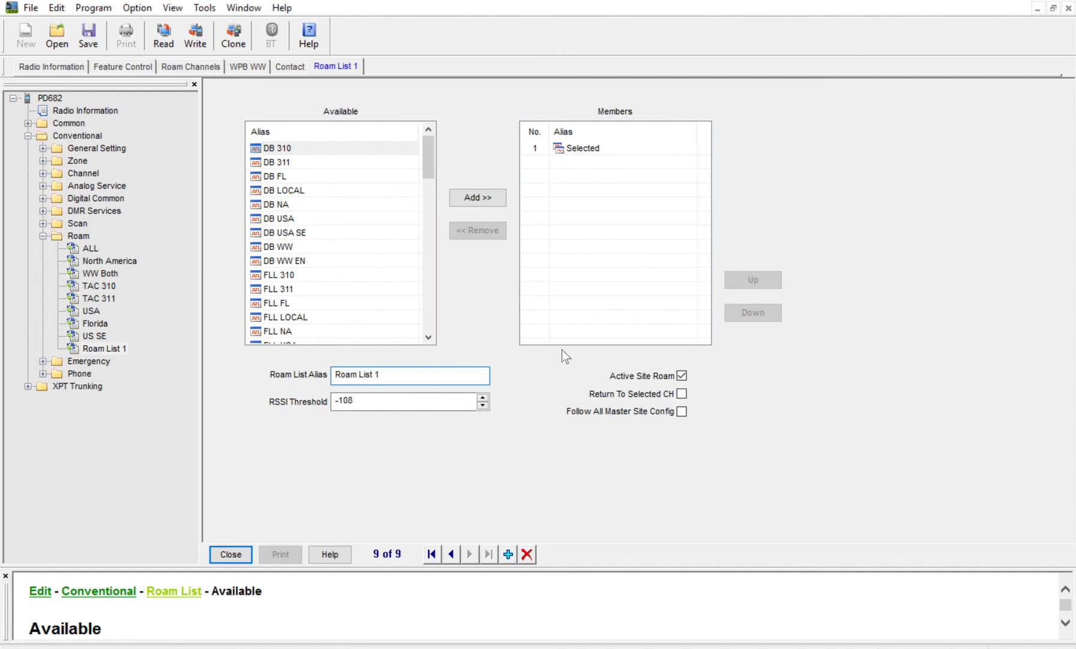
Correct the new roam list's alias to TAC 312 and select it under Roam
left_click(394, 369)
type("TAC 312")
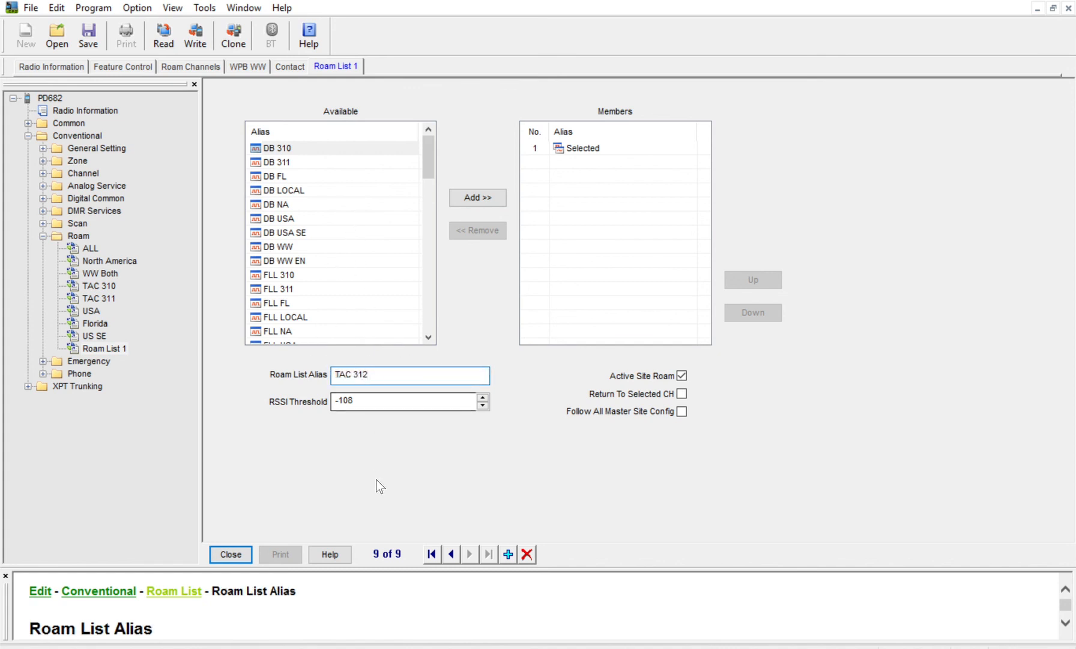
left_click(341, 458)
mouse_move(428, 137)
left_mouse_down()
mouse_move(430, 292)
mouse_move(437, 139)
left_mouse_up()
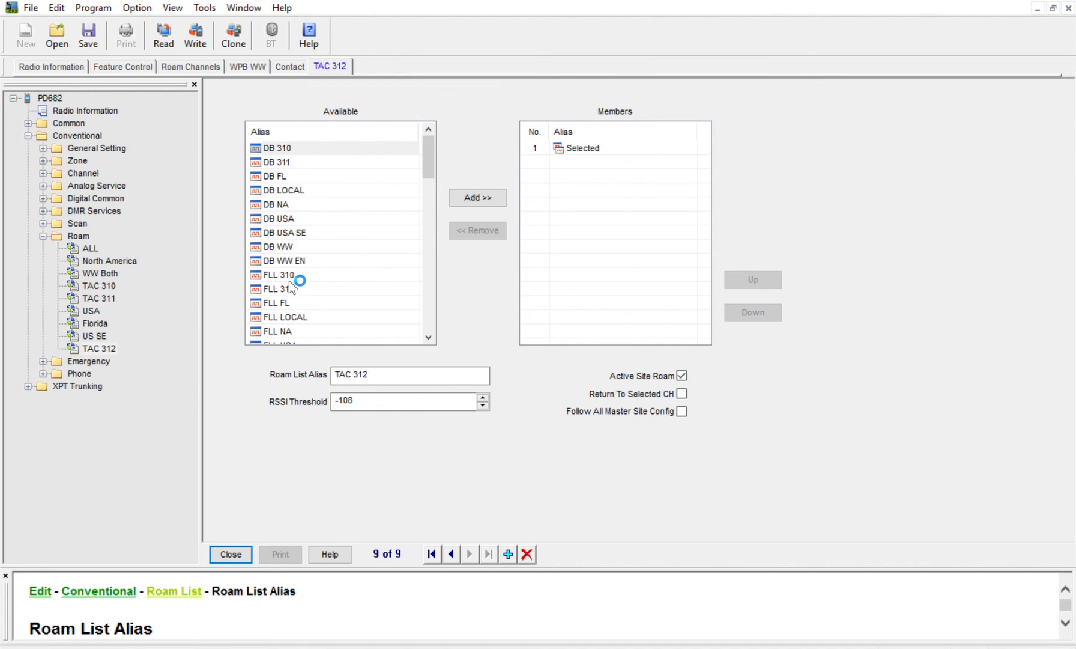
left_click_drag(429, 150, 431, 188)
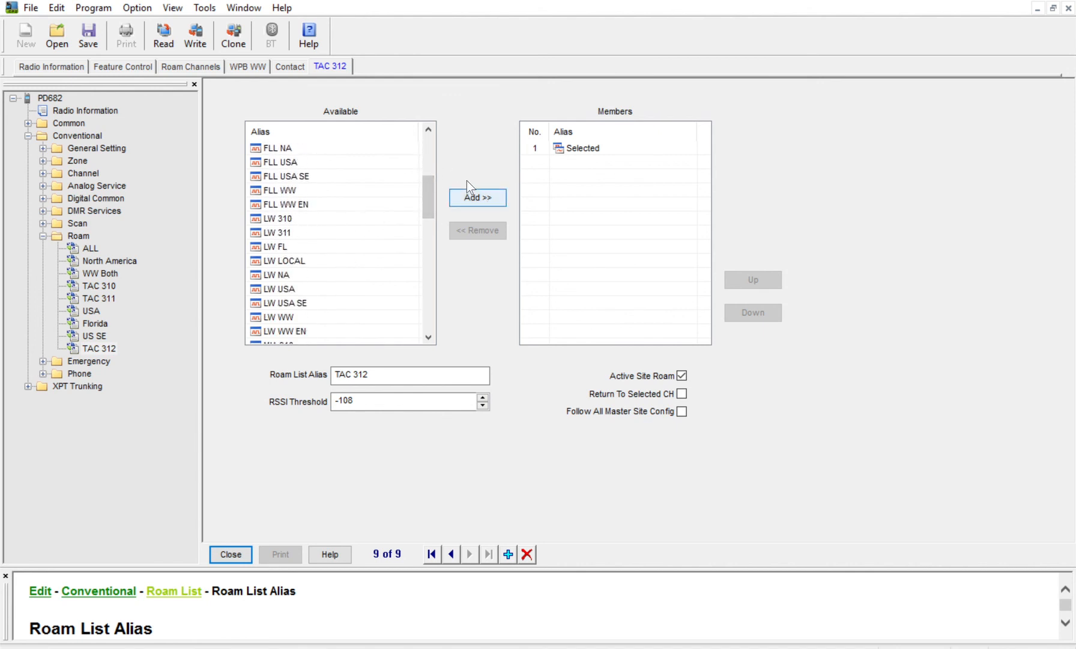
left_click(85, 347)
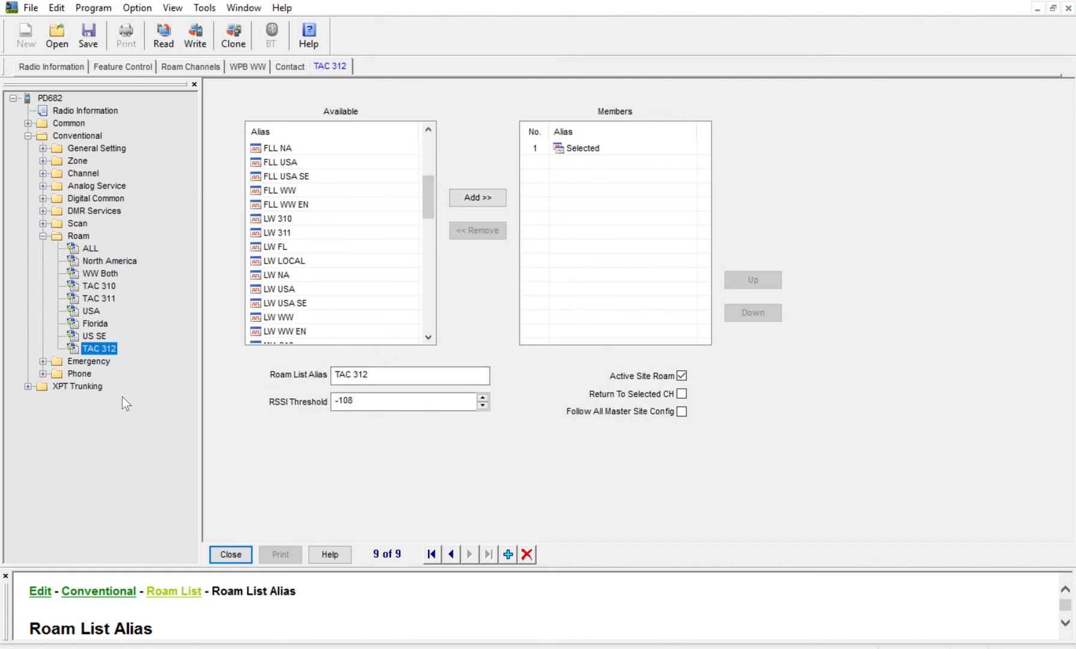
Delete the TAC 312 roam list and open the TAC 311 roam list
key("Delete")
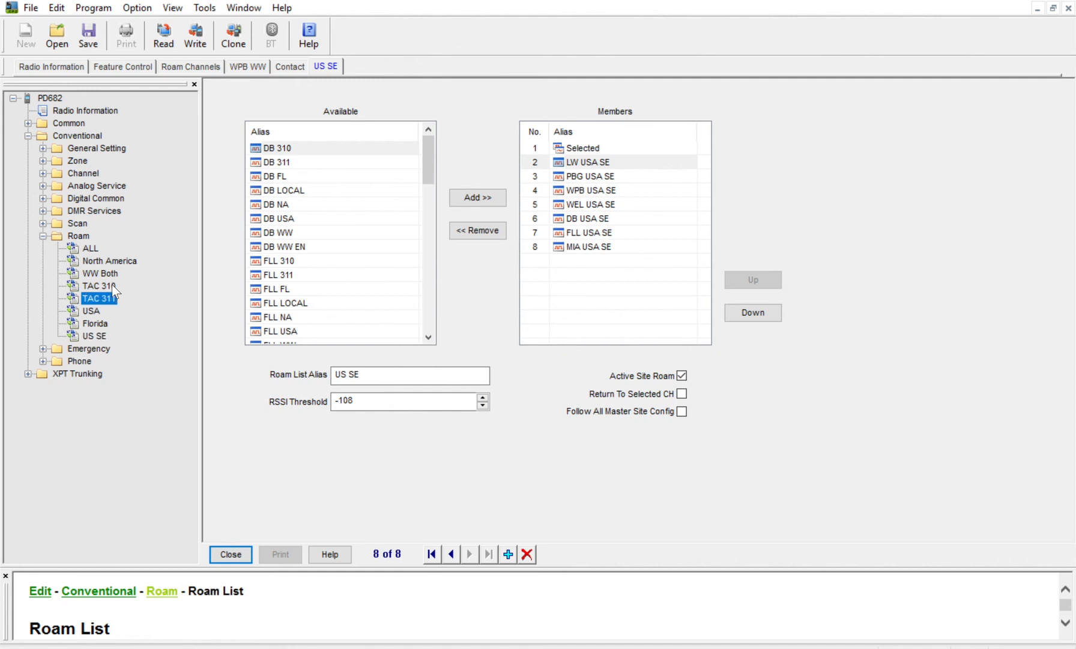
left_click(108, 296)
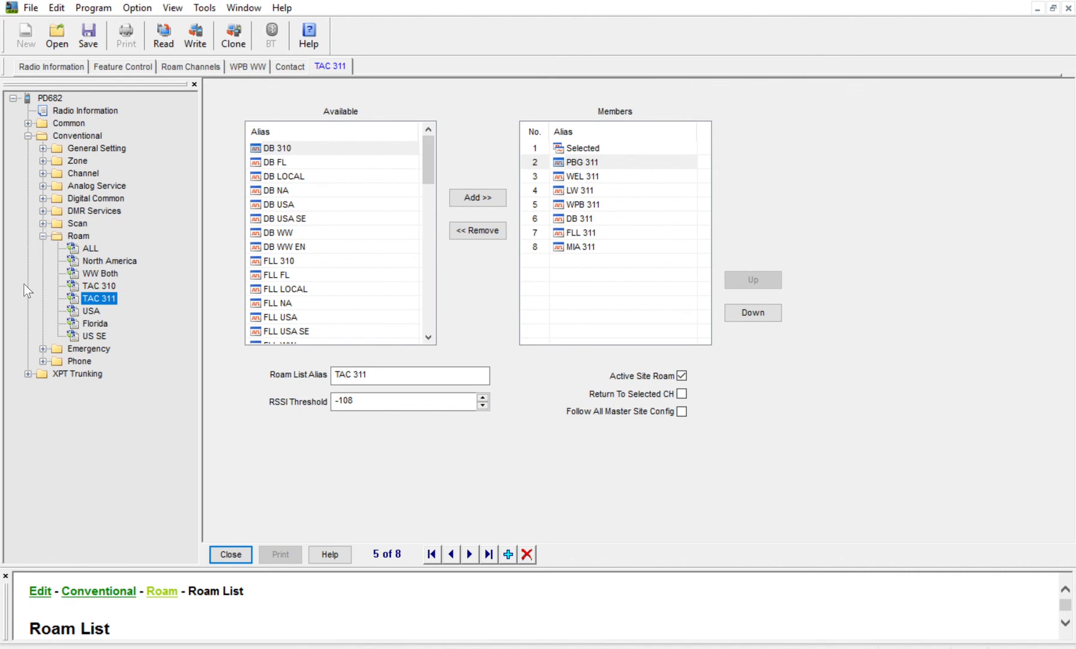
Open the WEL NA digital channel, which uses the North America roam list
left_click(43, 235)
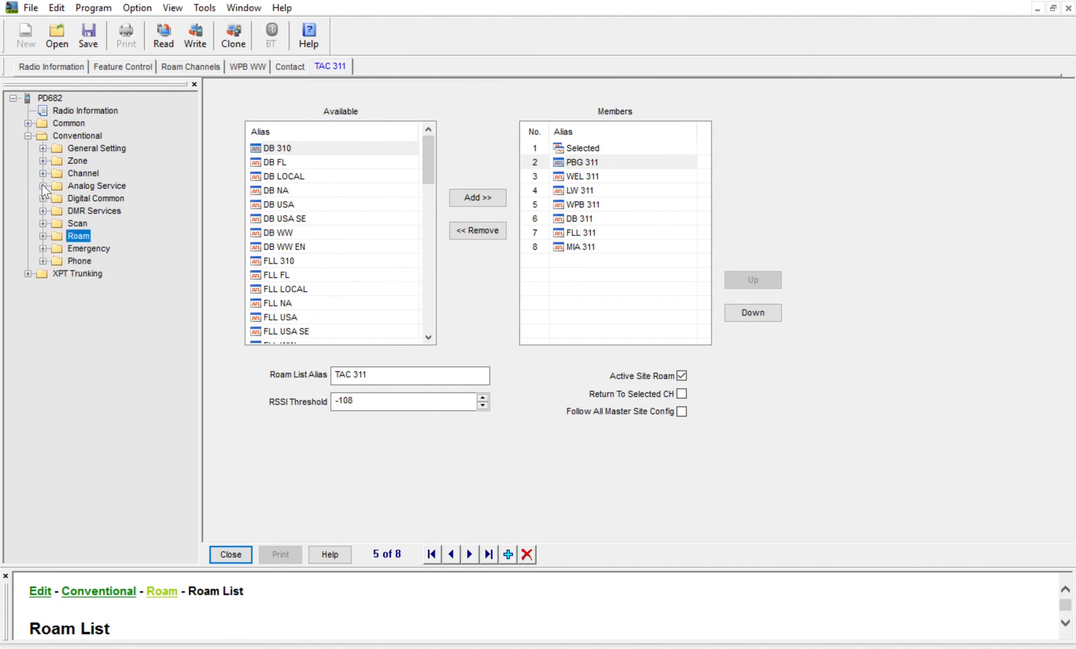
left_click(43, 198)
left_click(43, 197)
left_click(43, 173)
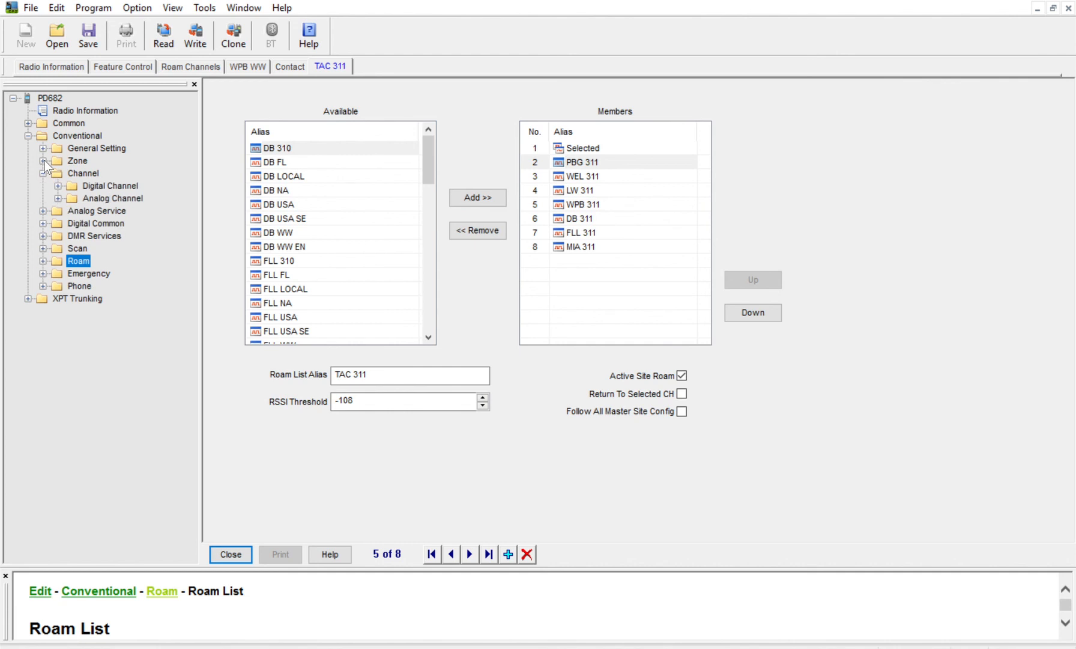
left_click(57, 185)
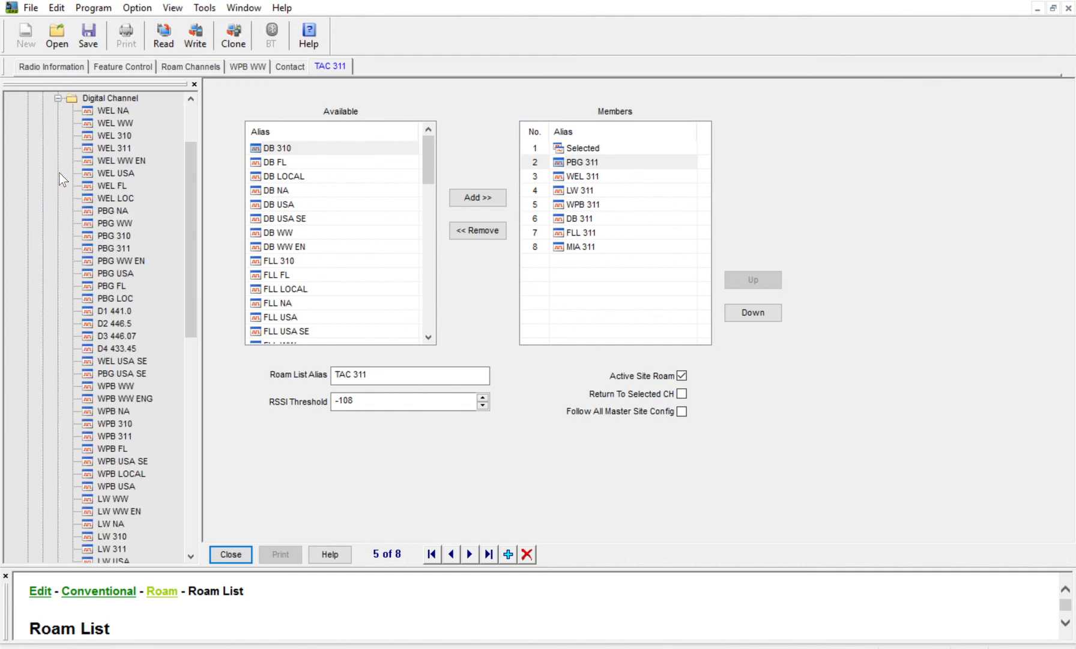
left_click(122, 94)
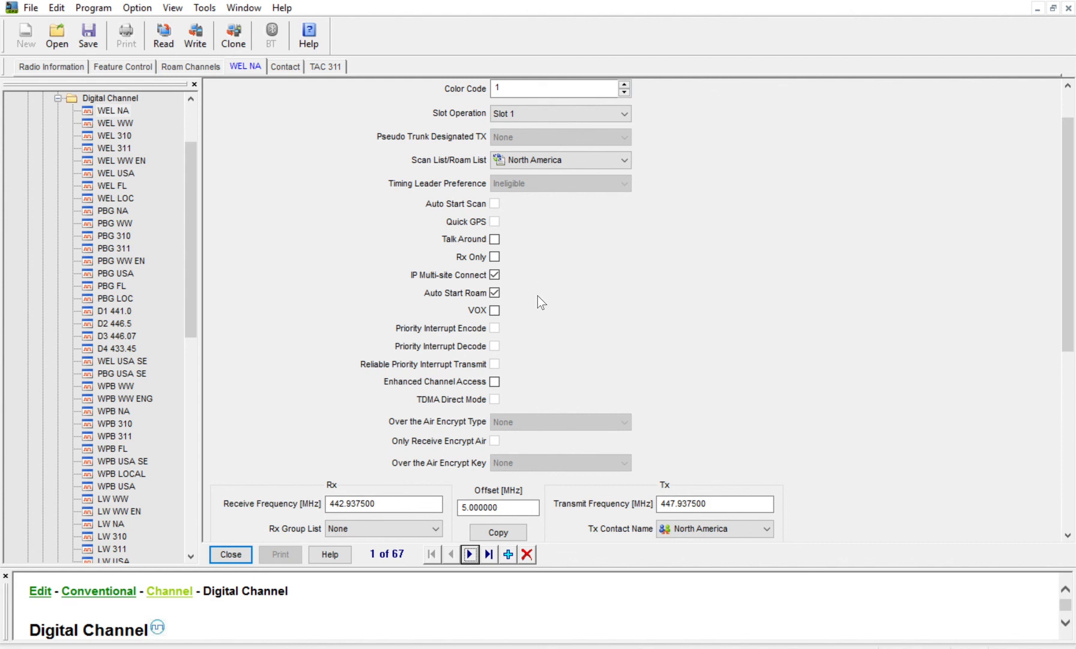
Review WEL NA's alias and North America roam list, then scroll to the Rx/Tx section
scroll(673, 357, "up", 1)
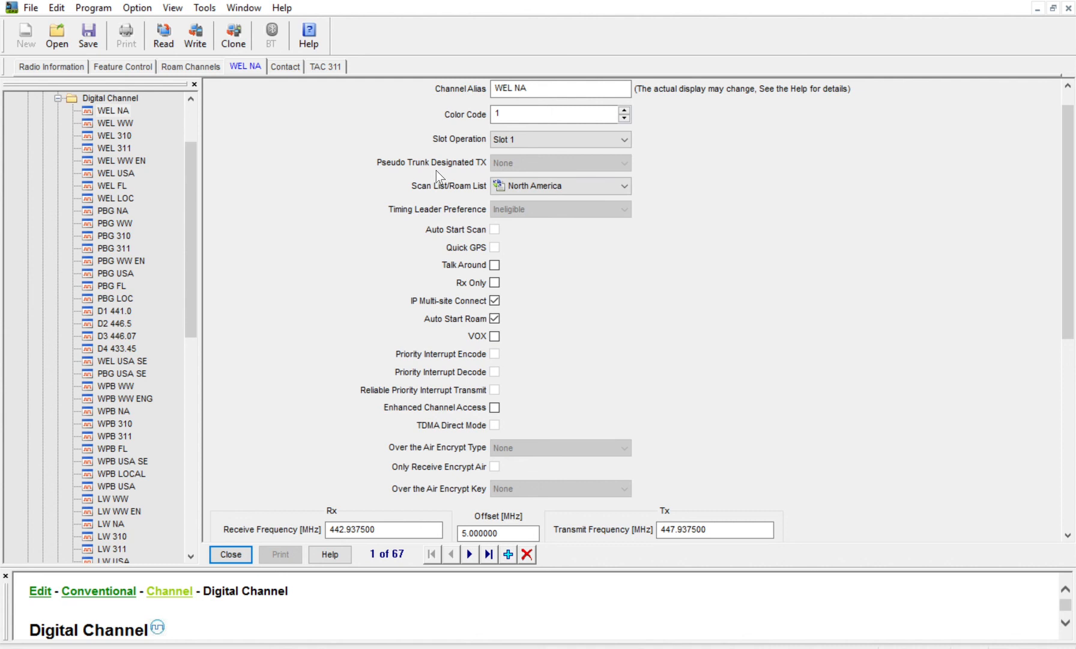
scroll(437, 181, "up", 1)
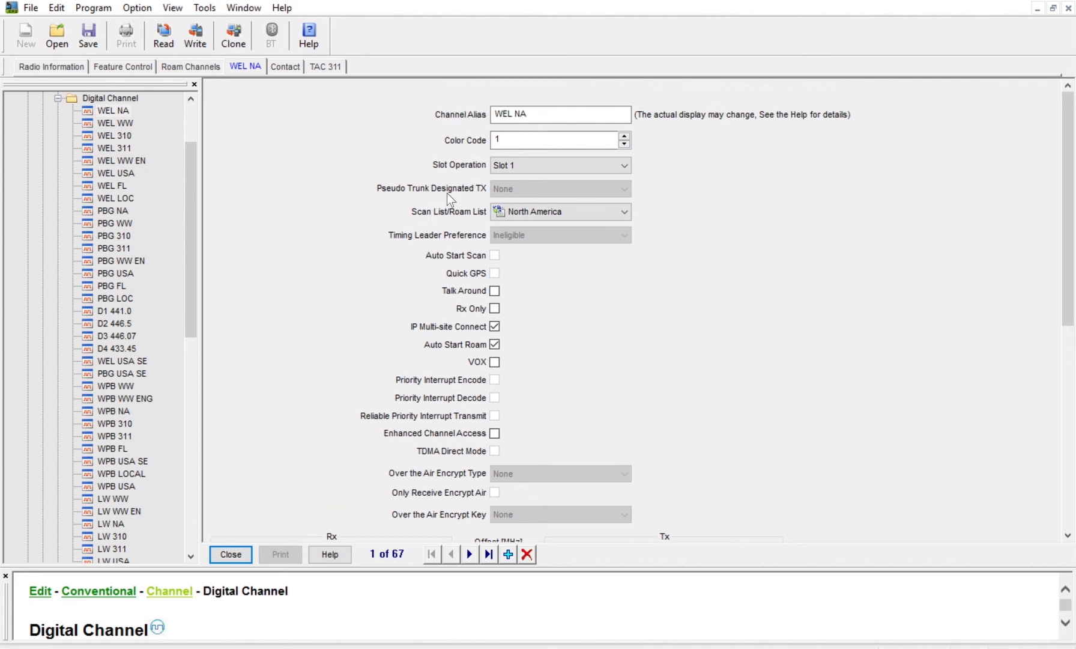
left_click(548, 111)
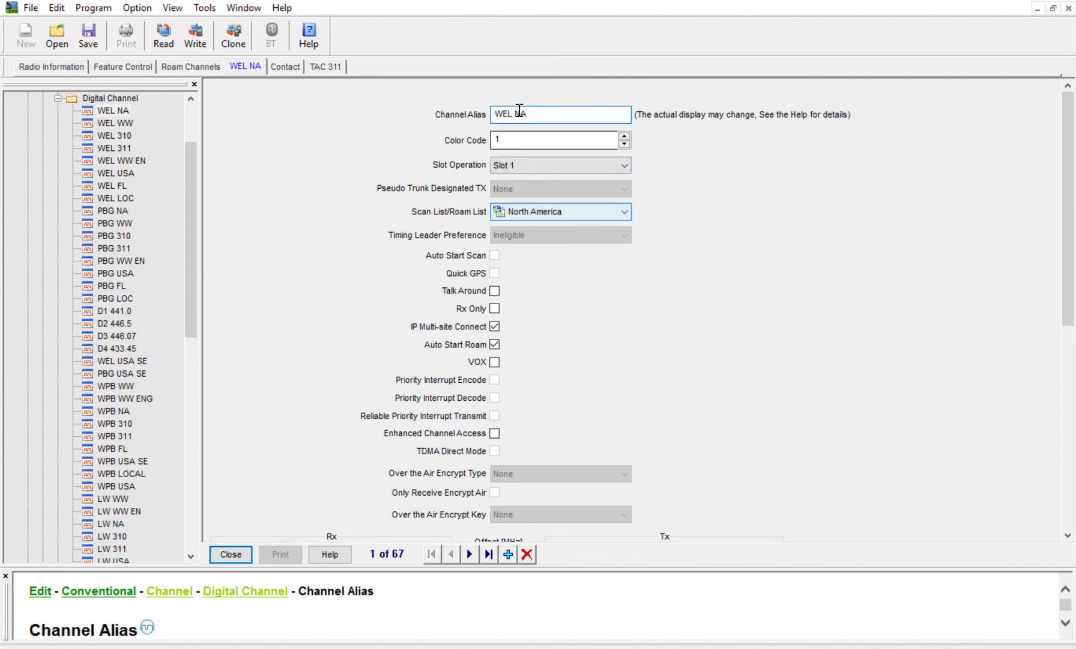
double_click(520, 114)
left_click(548, 206)
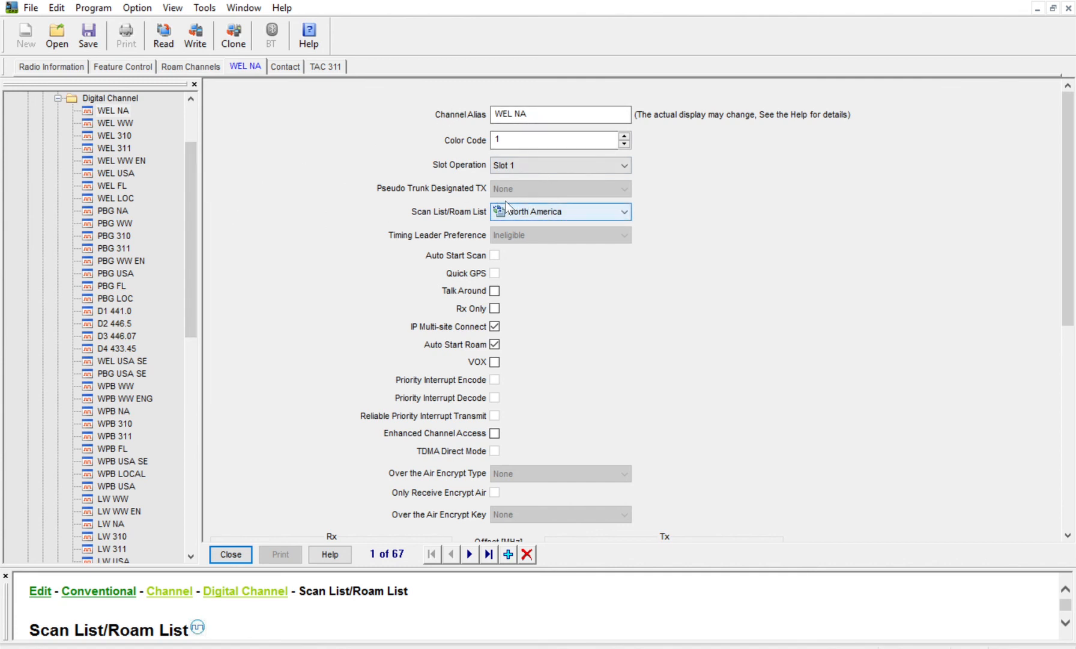
left_click_drag(539, 111, 499, 109)
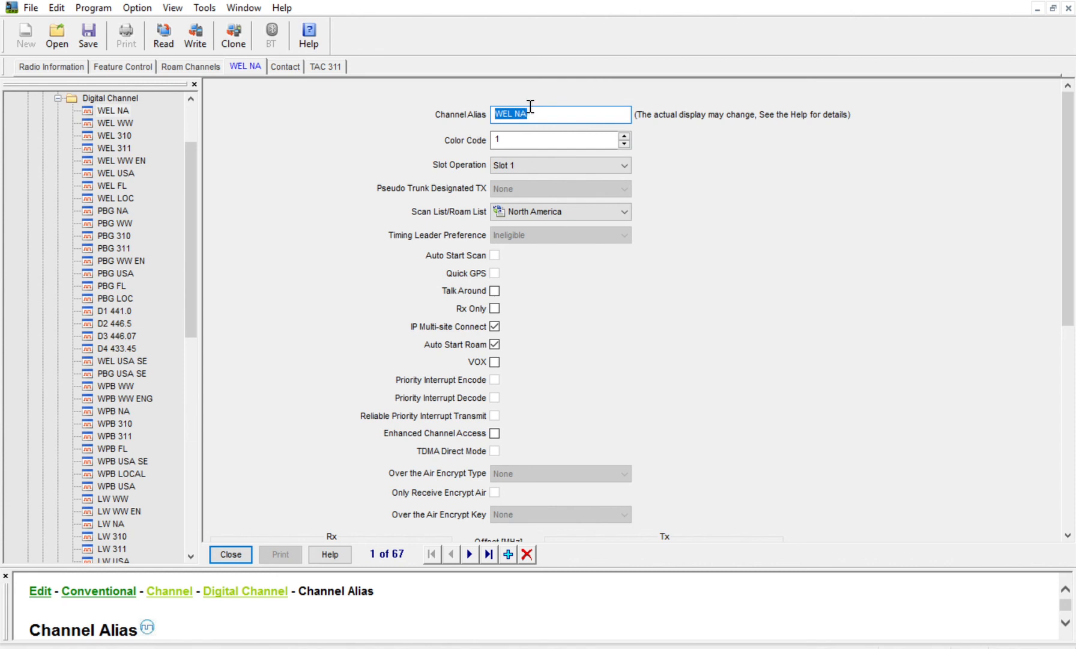
scroll(411, 312, "down", 5)
scroll(408, 329, "down", 2)
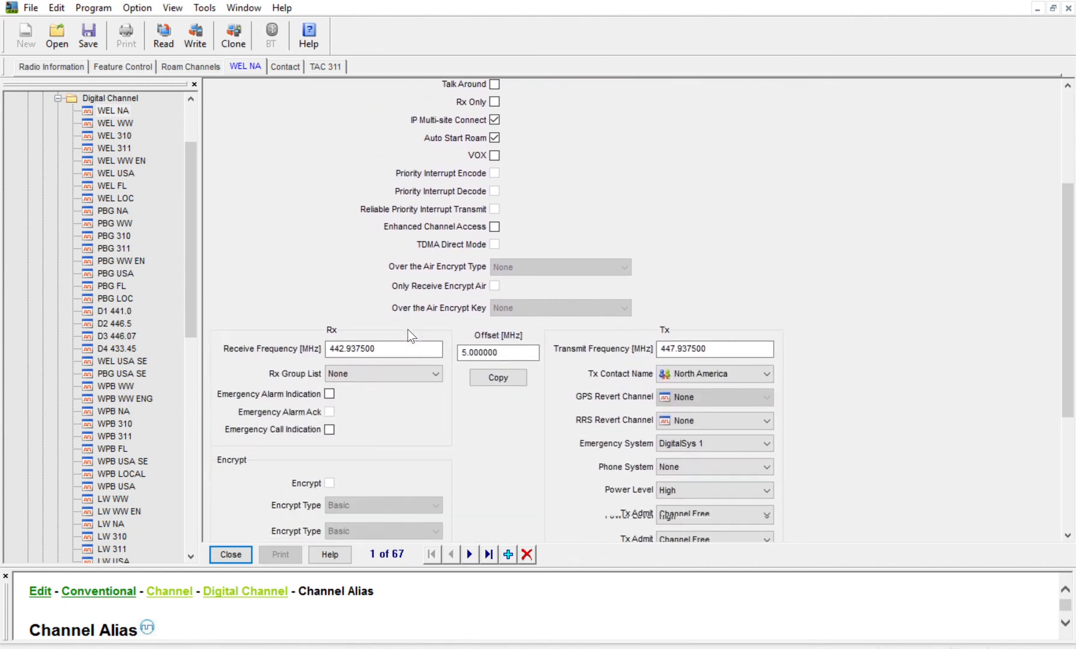
scroll(360, 347, "down", 1)
left_click_drag(188, 291, 187, 247)
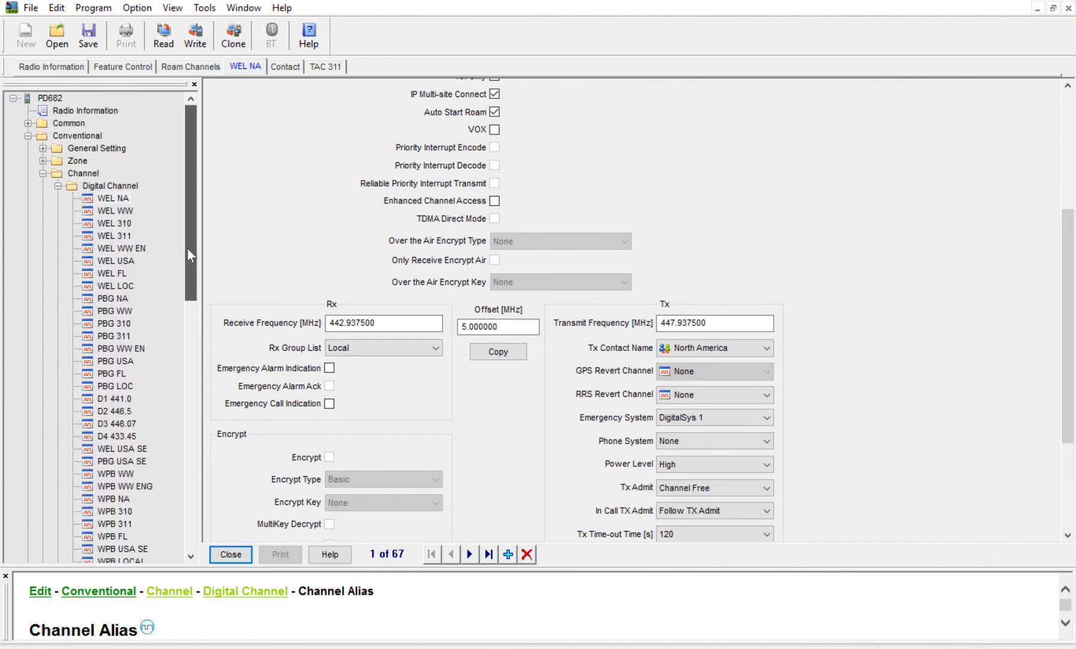
Open the Analog Channel table to look over the analog channels
left_click(58, 185)
left_click(43, 172)
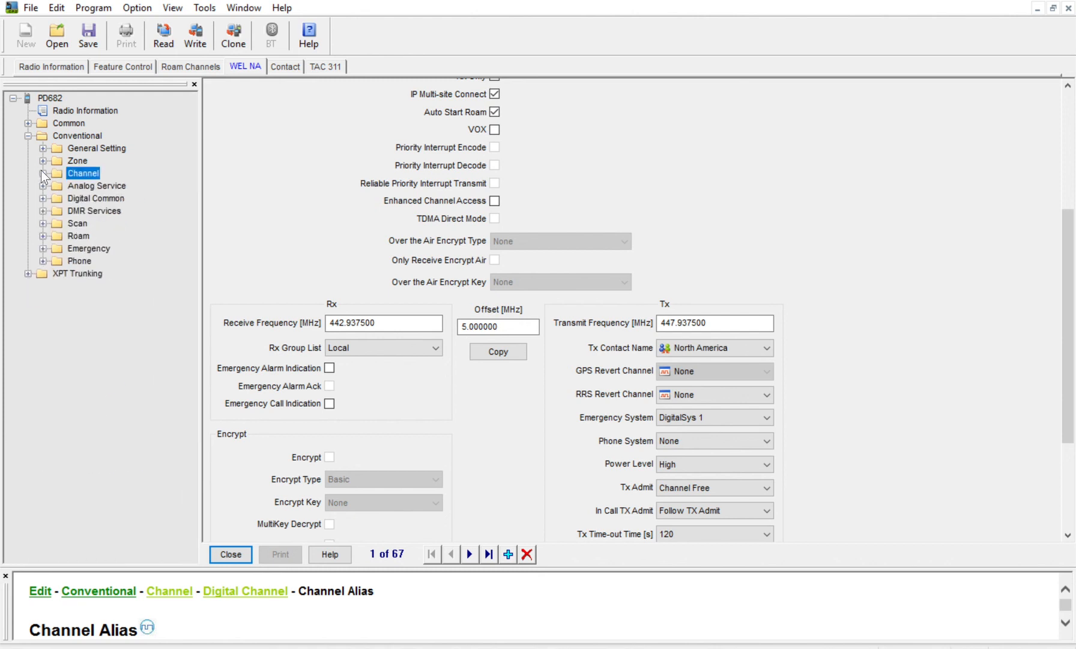
left_click(43, 186)
left_click(42, 186)
left_click(42, 173)
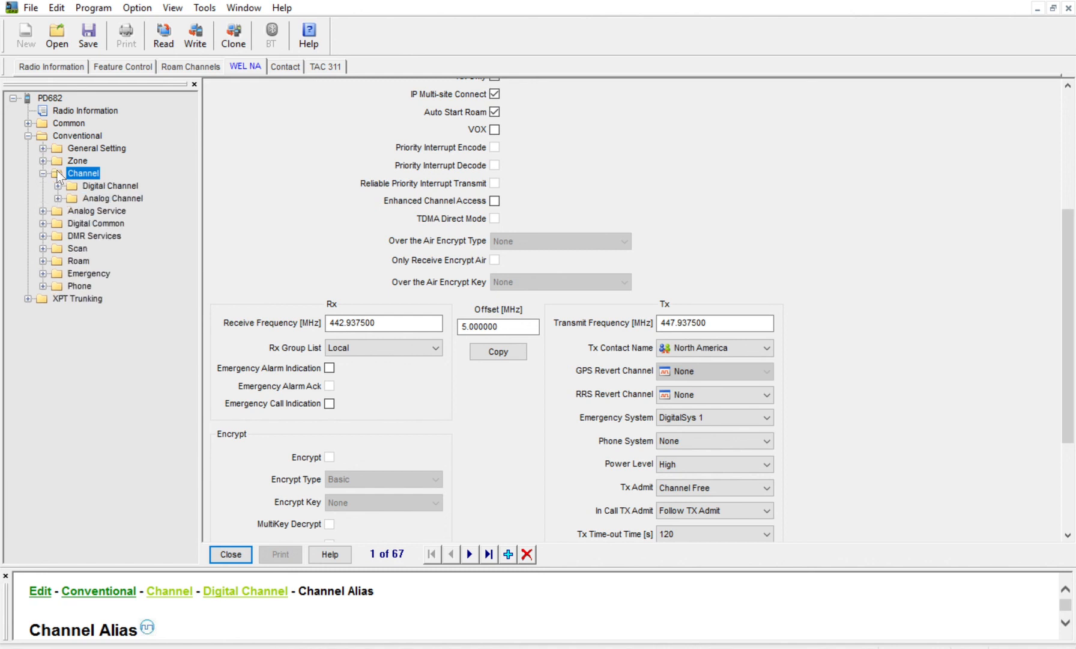
double_click(99, 197)
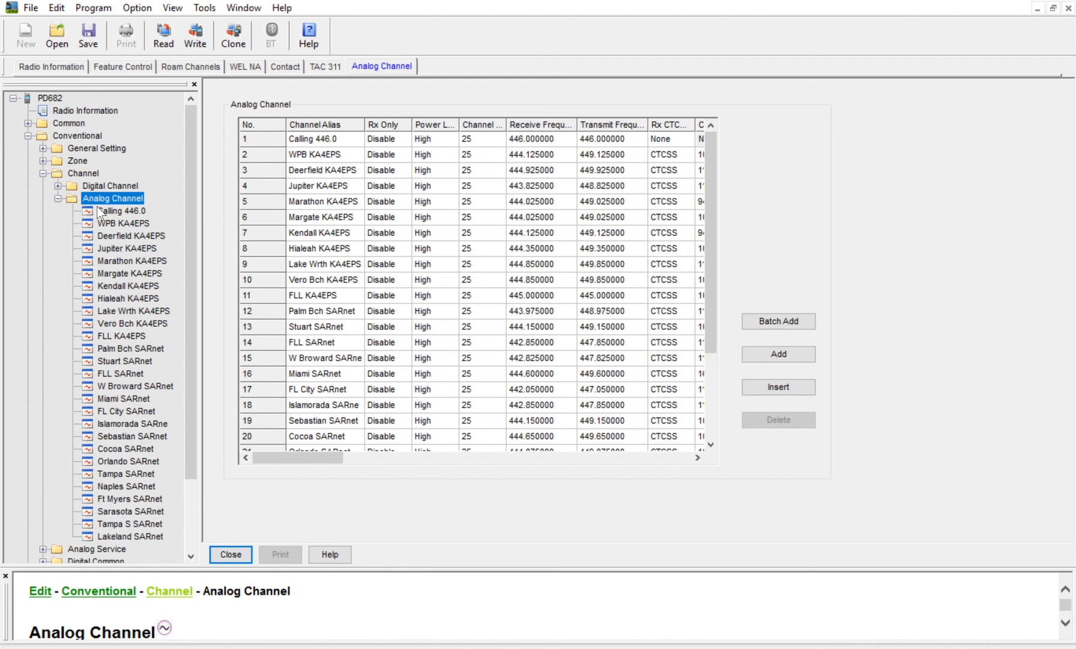
key("Left")
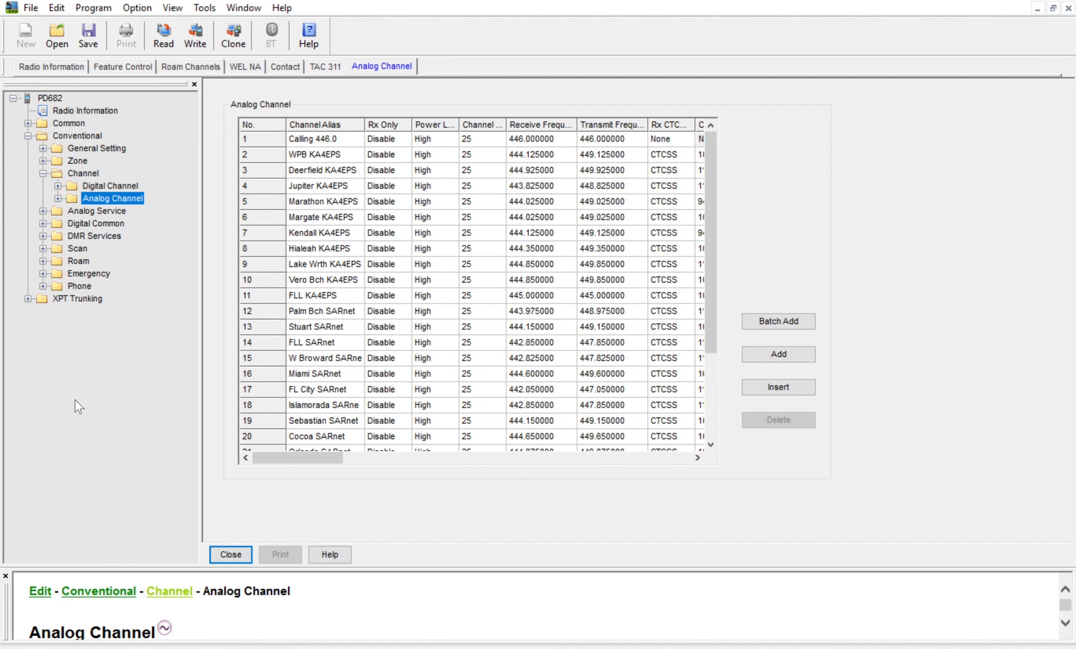
Open the Roam Channels zone with members WPB WW through WPB 311
left_click(43, 173)
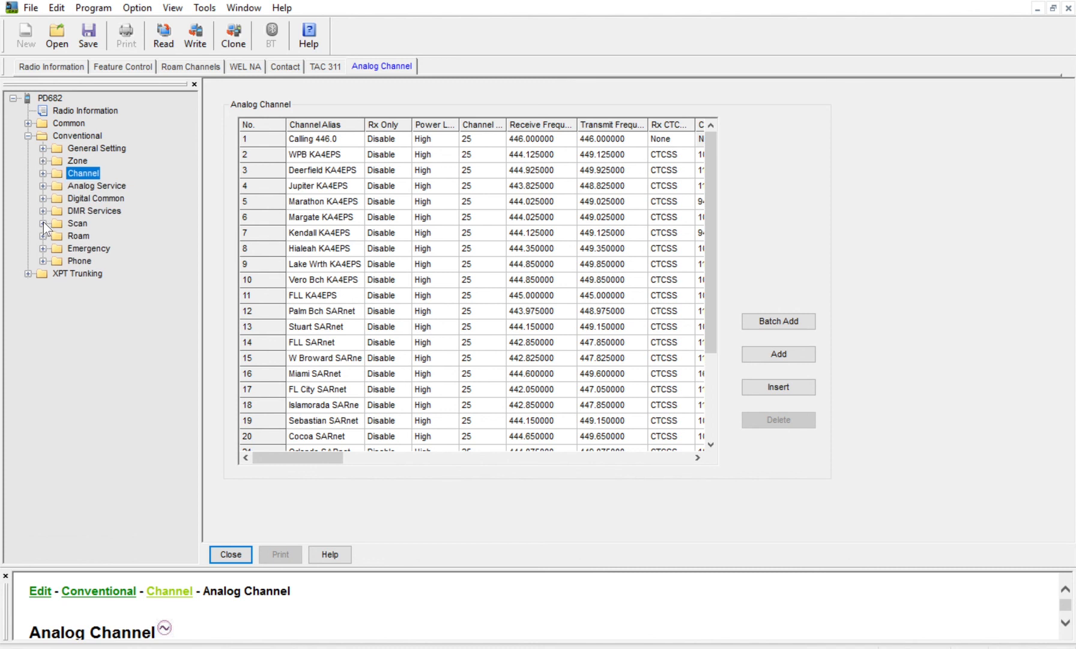
left_click(42, 160)
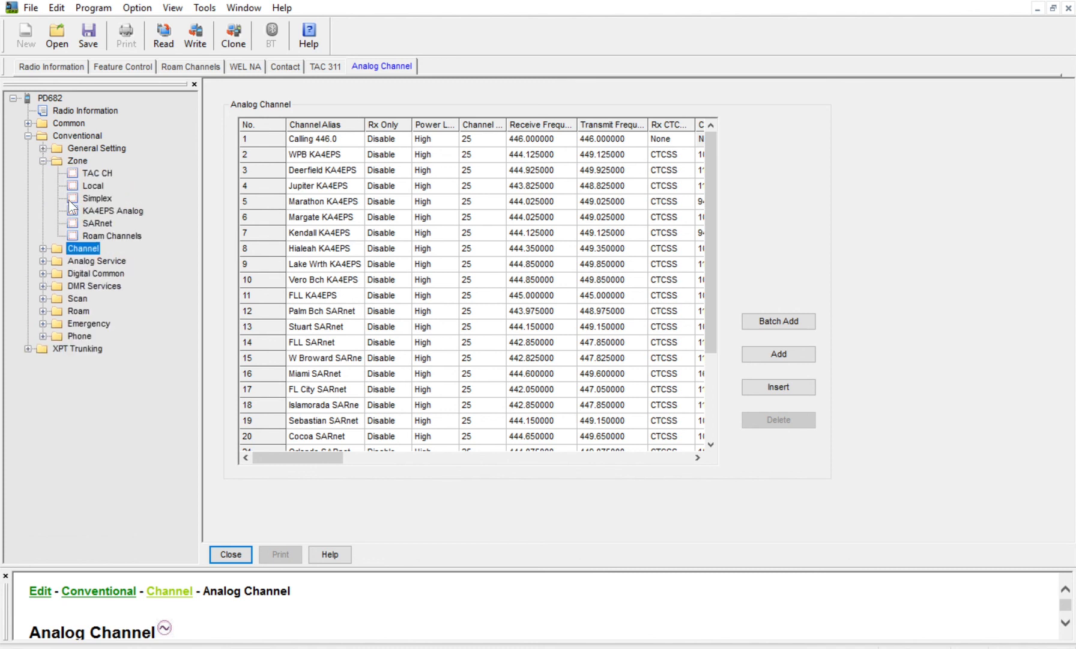
left_click(105, 235)
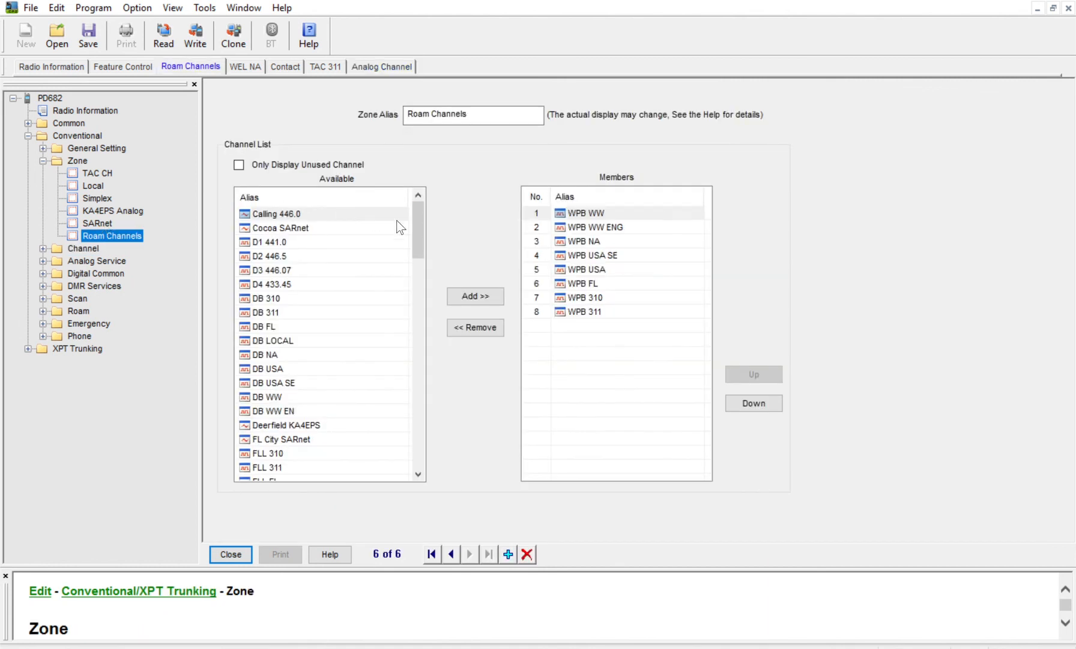
left_click(610, 208)
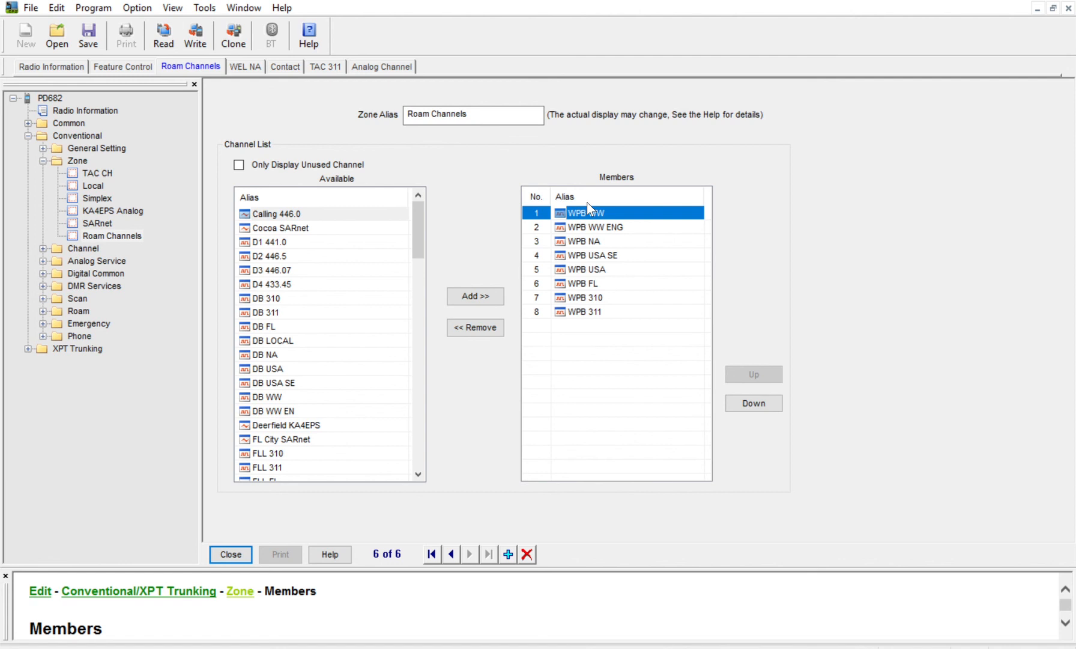
left_click(842, 463)
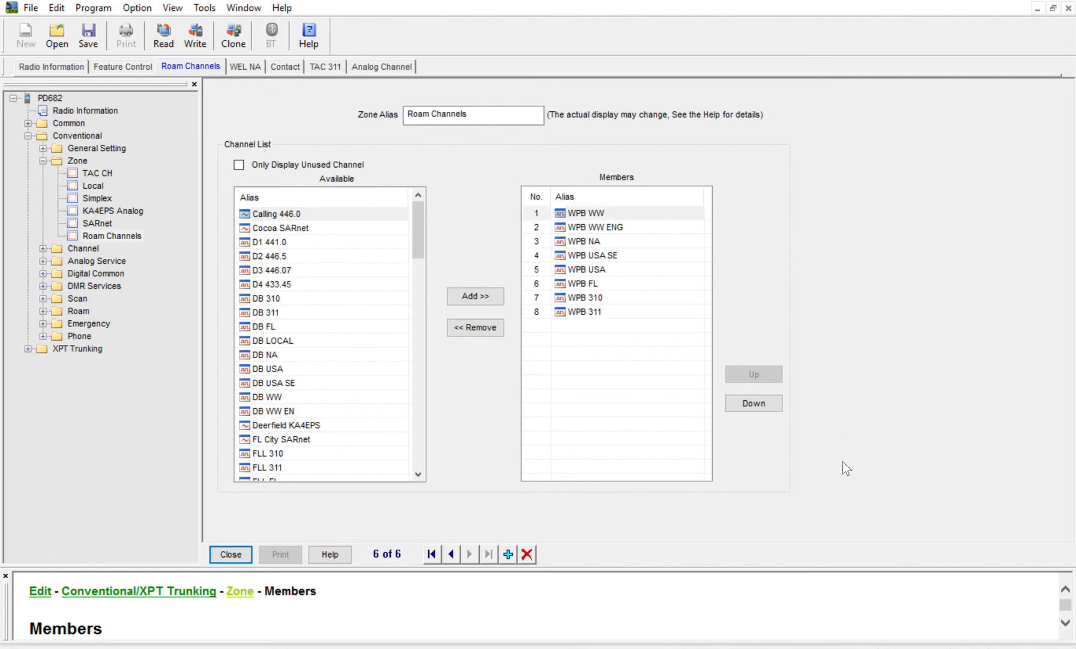